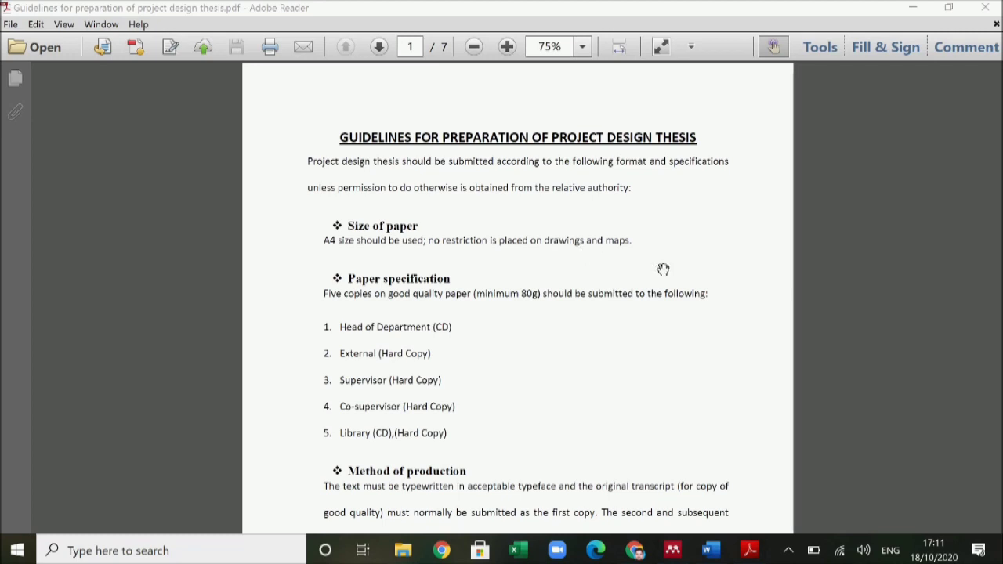
- Look through the project design thesis guidelines, from the paper and script layout requirements to the preferable contents for Chapter 1
scroll(597, 337, down, 2)
scroll(597, 338, down, 10)
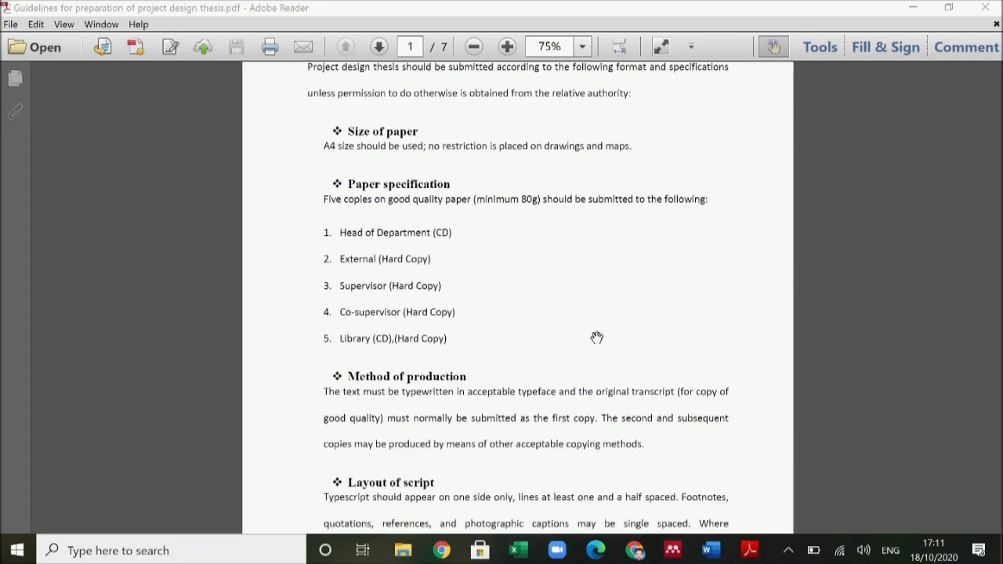
scroll(597, 338, down, 14)
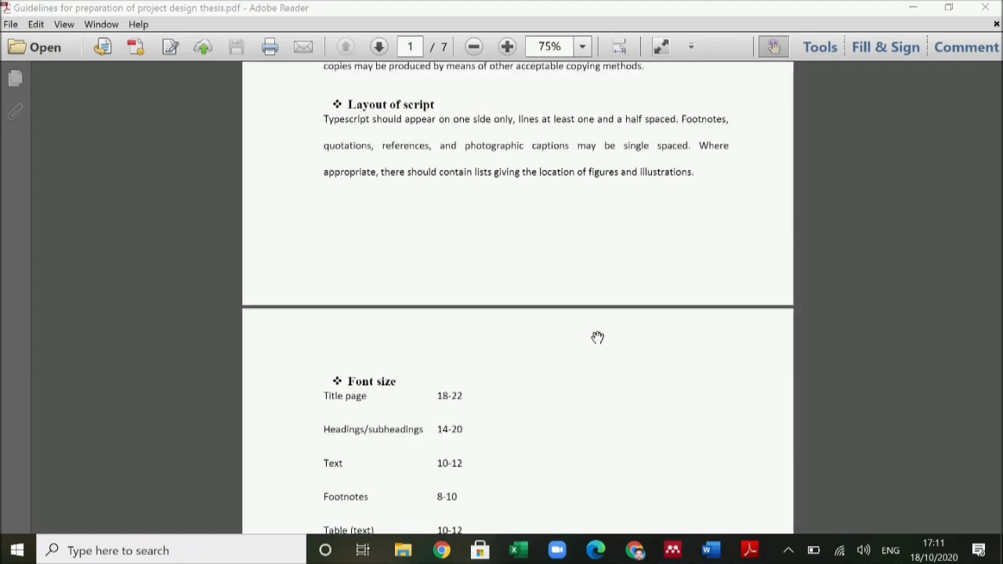
scroll(598, 336, up, 20)
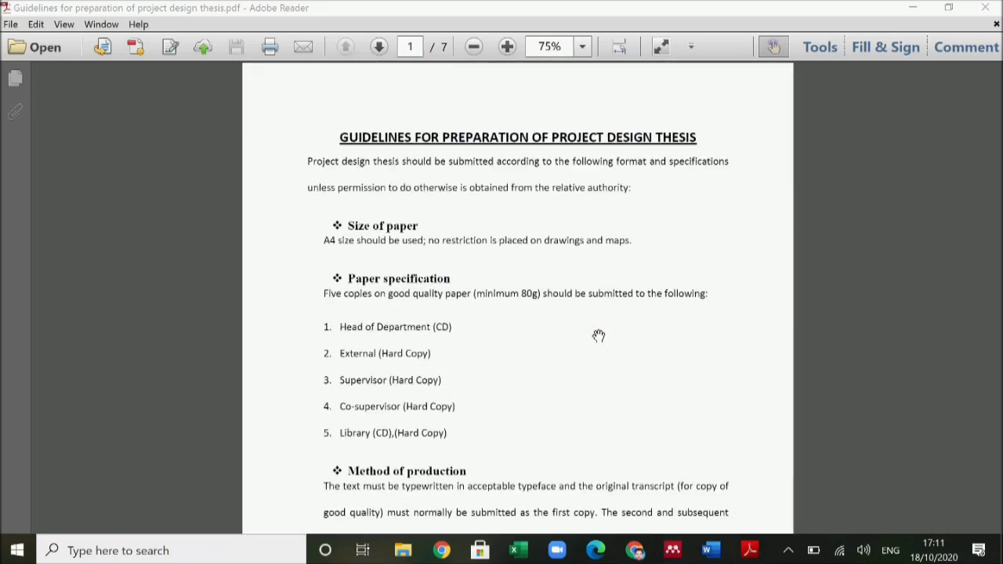
scroll(598, 335, down, 1)
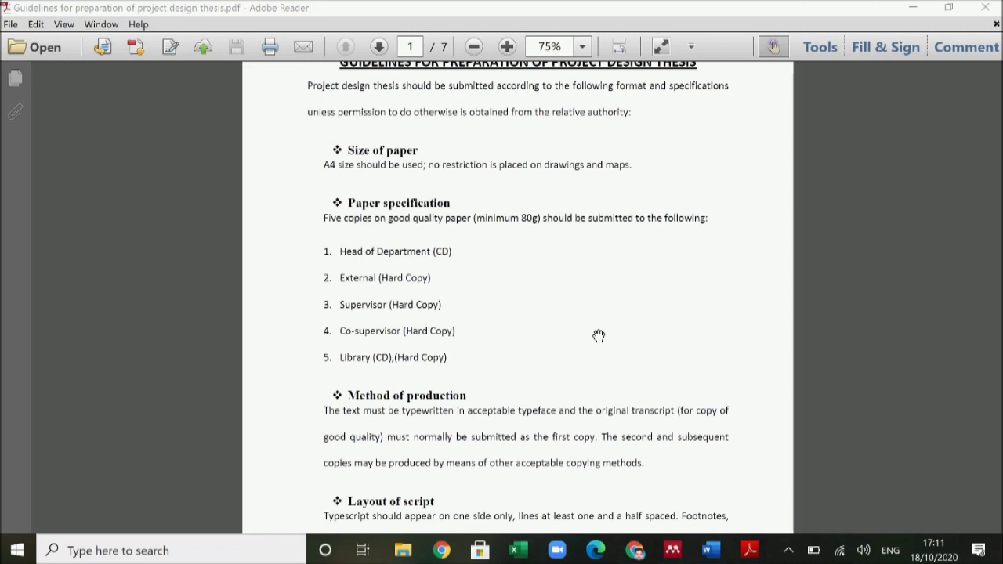
scroll(598, 336, up, 1)
scroll(598, 336, up, 1)
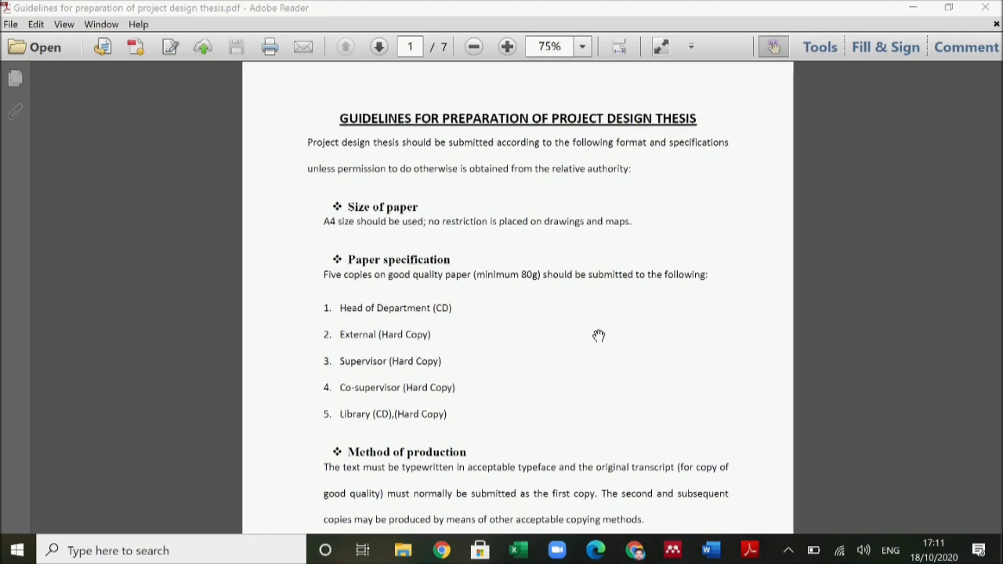
scroll(598, 335, down, 1)
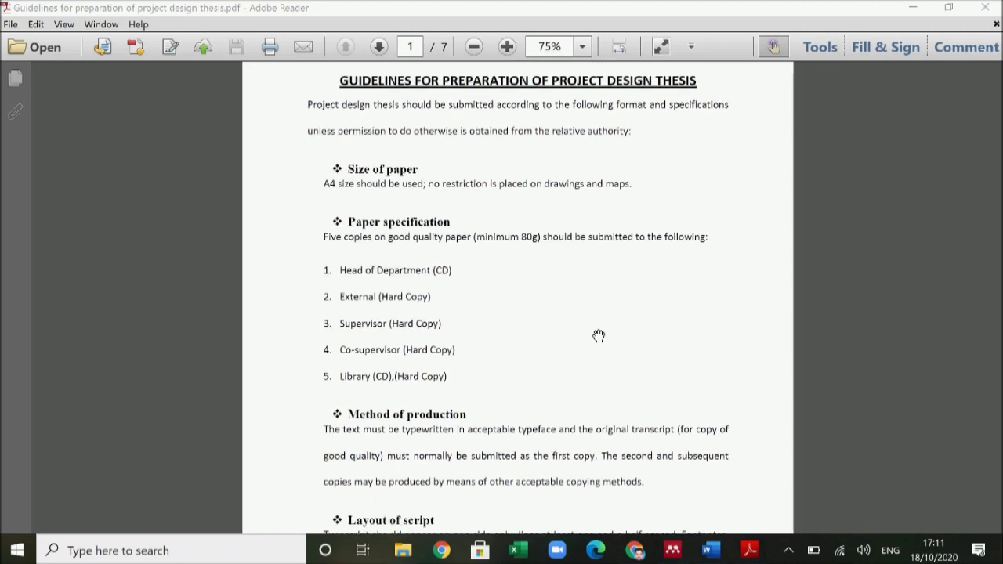
scroll(598, 336, down, 20)
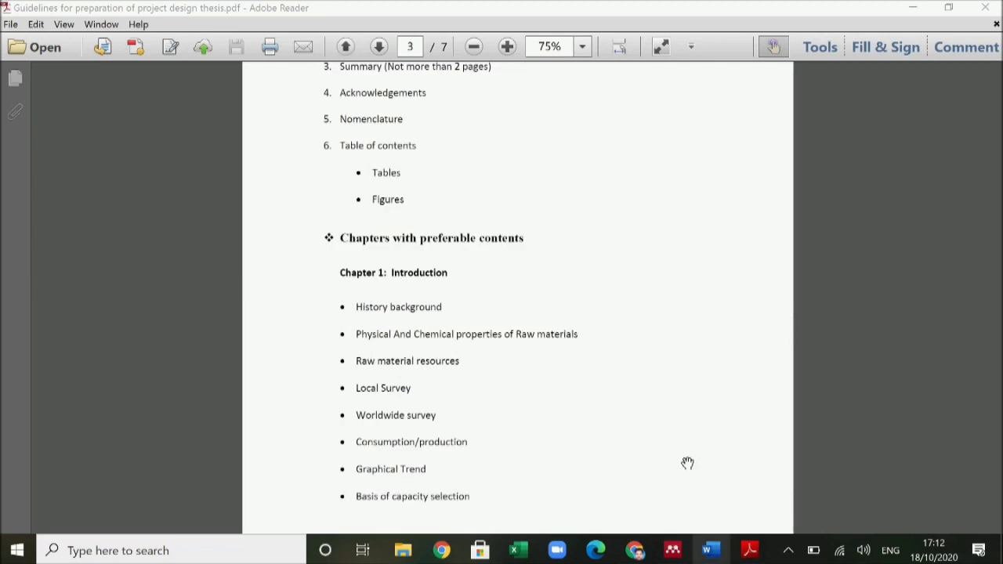
- Switch to Word and insert the built-in Automatic Table 1 table of contents into the blank document
click(710, 546)
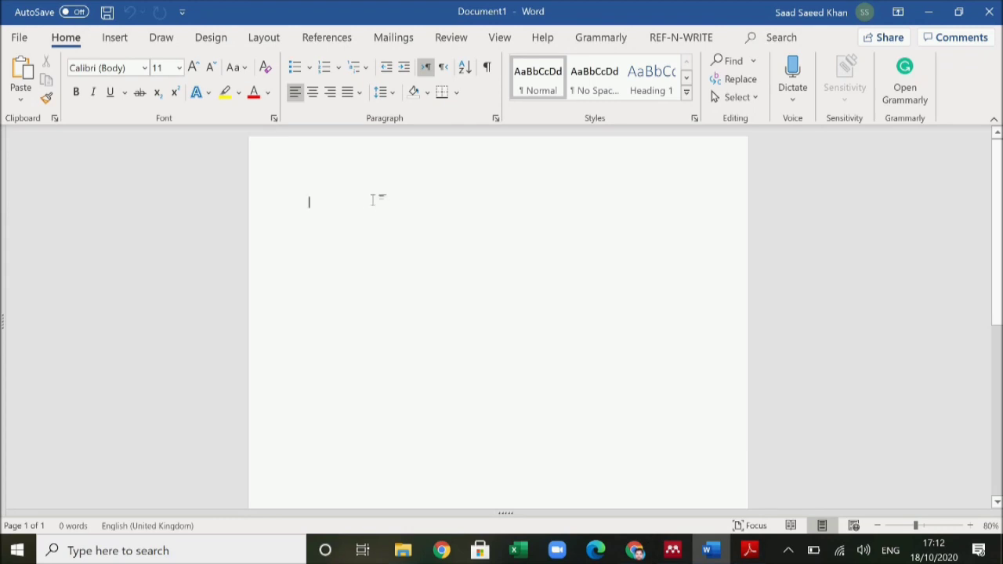
click(497, 42)
click(443, 44)
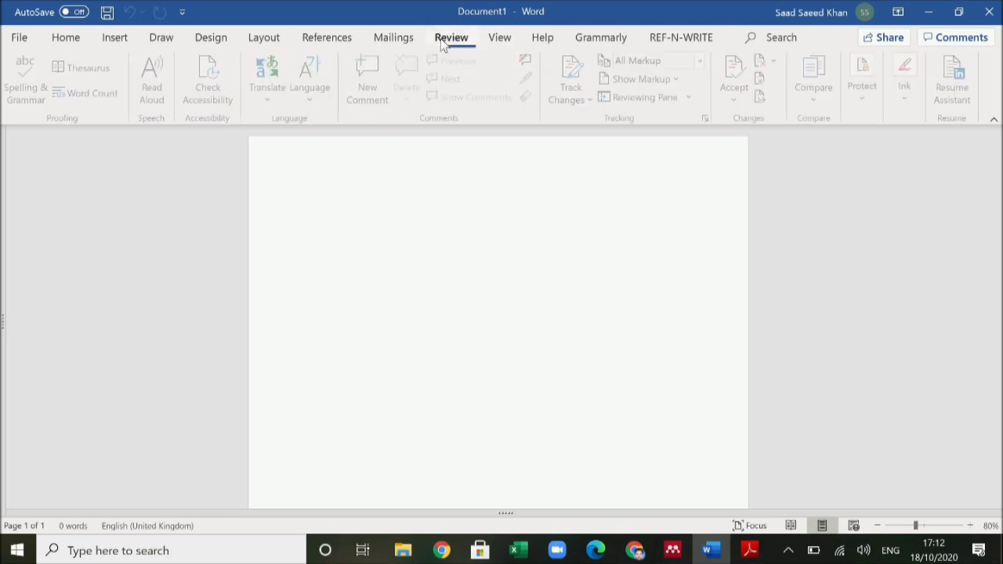
click(314, 43)
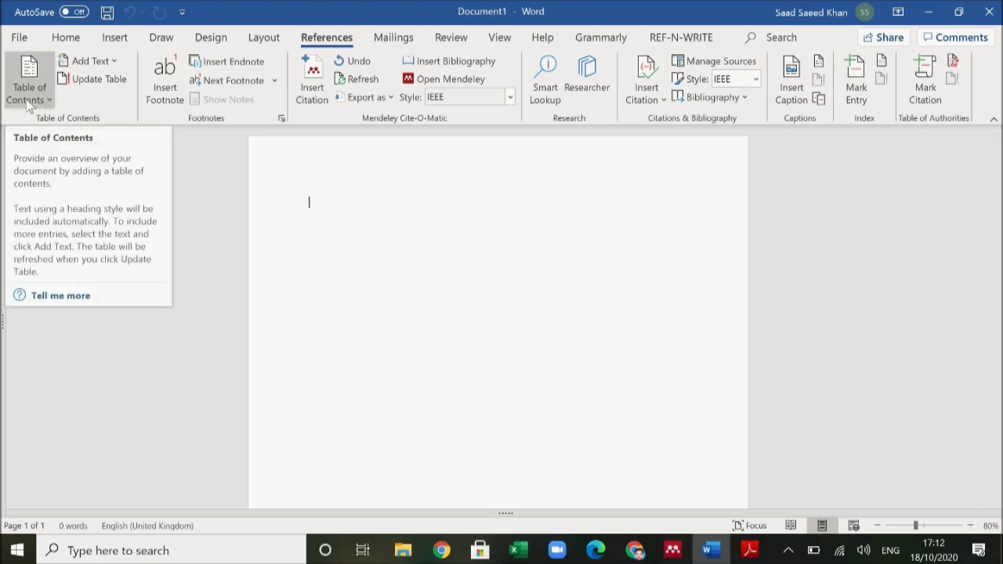
click(45, 100)
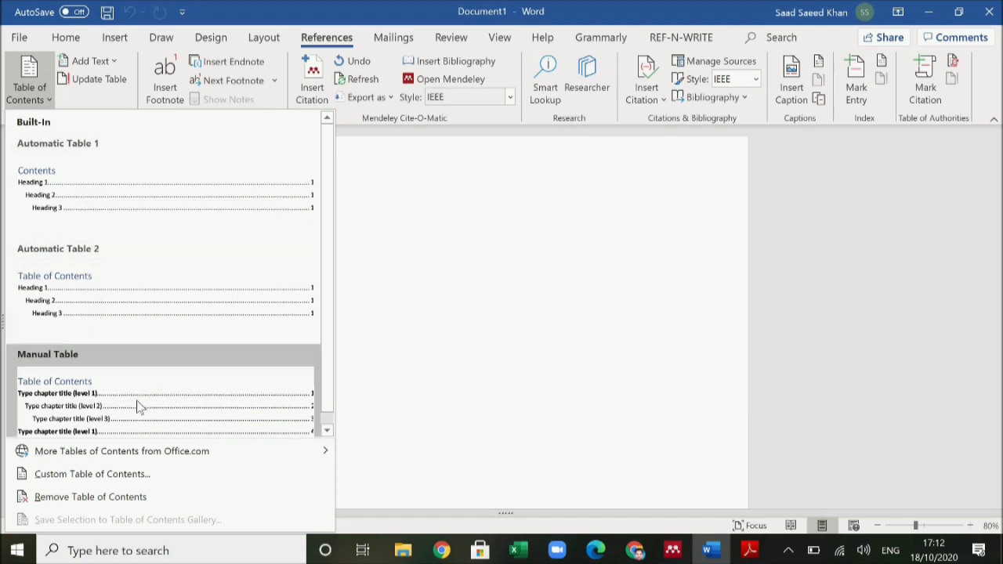
click(98, 184)
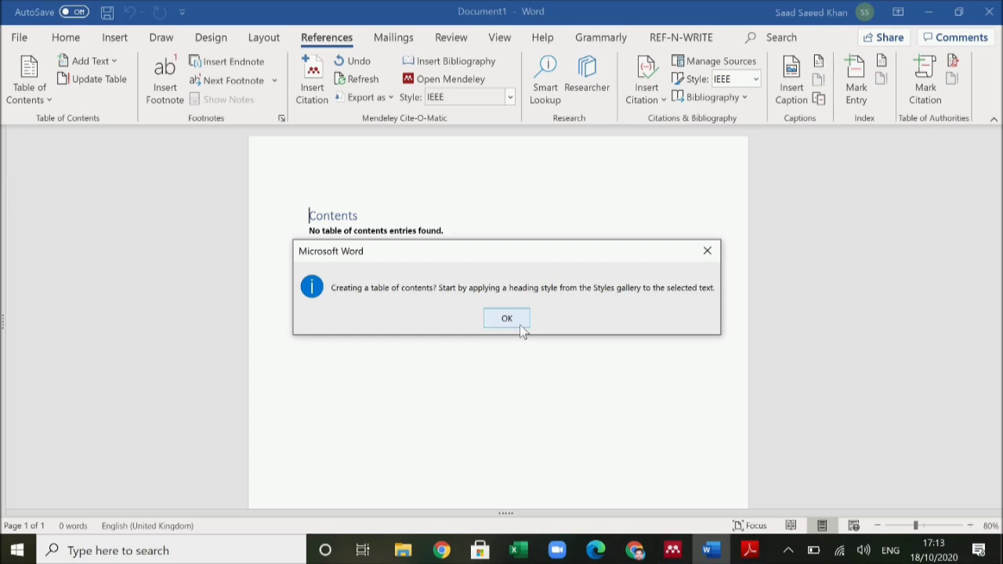
click(520, 324)
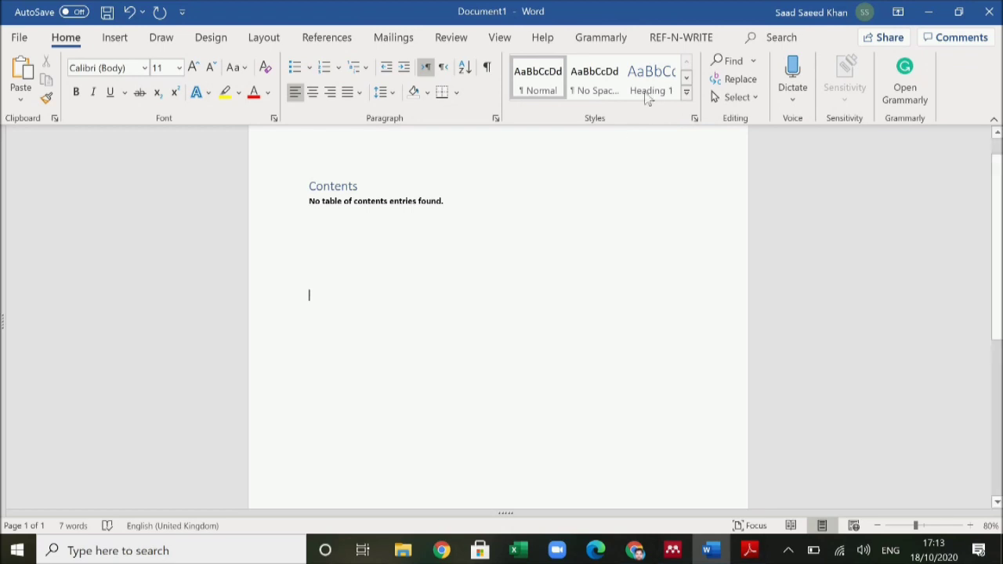
- Open the Heading 1 style for modification
right_click(656, 89)
click(715, 110)
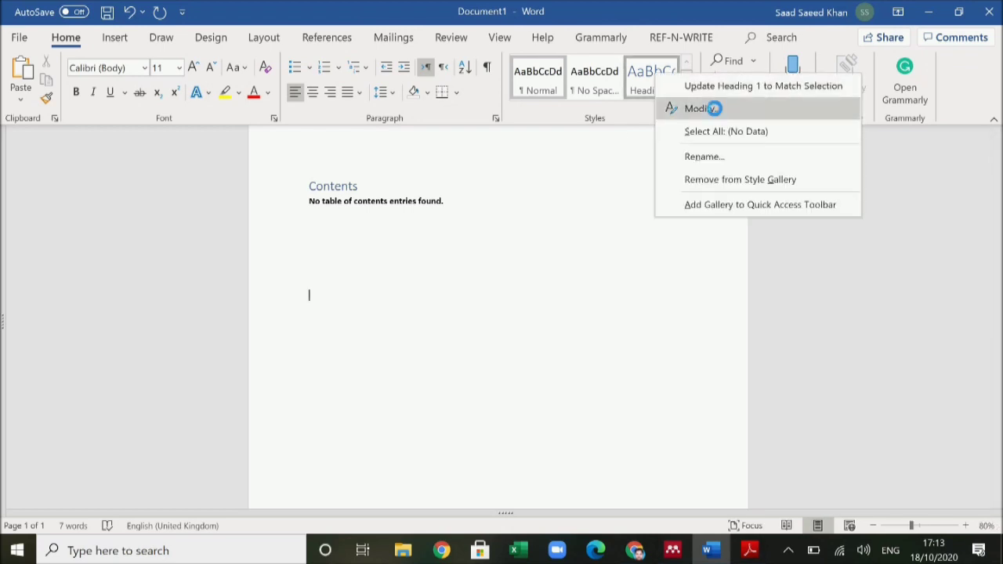
- Switch to Adobe Reader and review the preferable thesis layout and the headings listed under each chapter in the guidelines
click(749, 555)
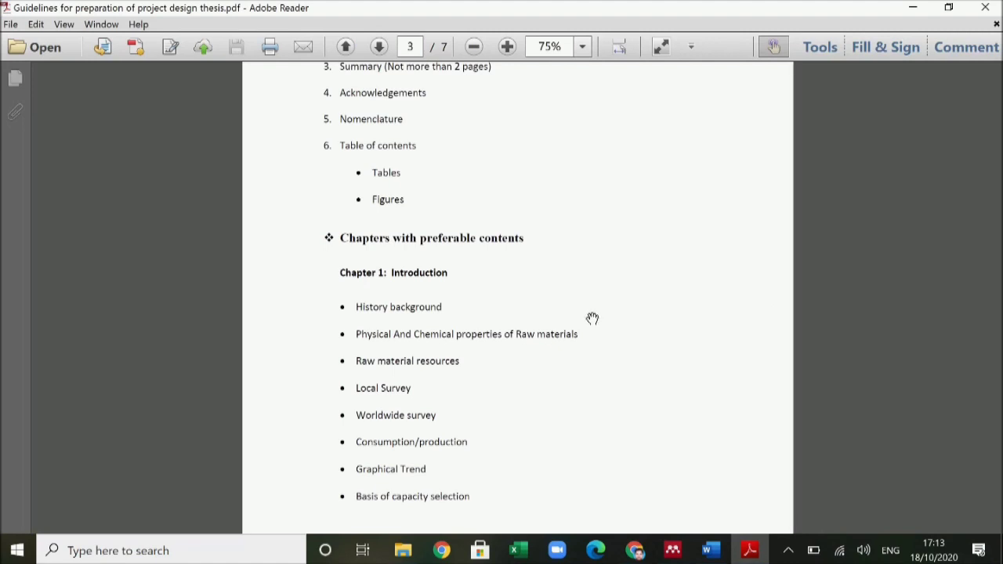
scroll(593, 318, down, 8)
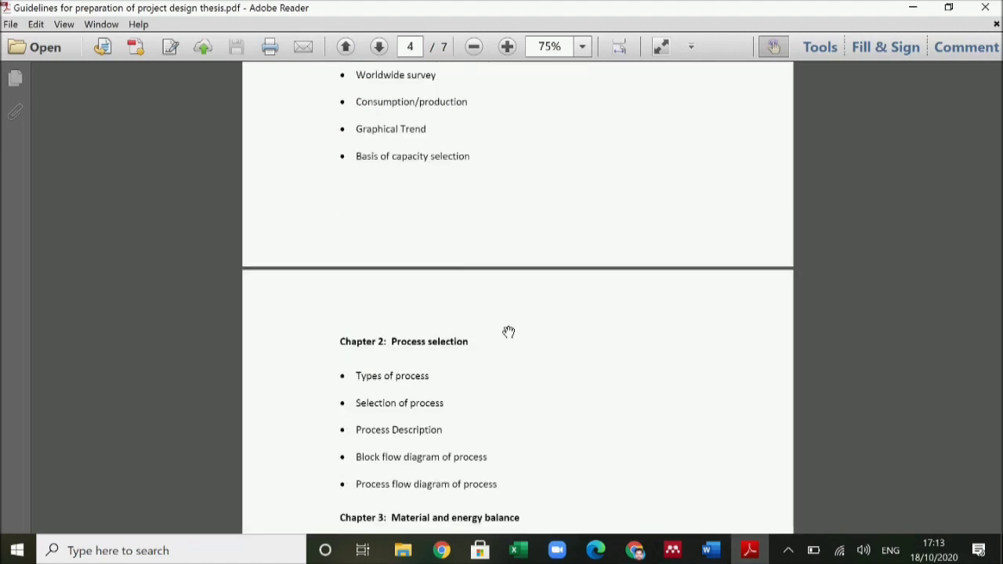
scroll(518, 331, down, 3)
scroll(564, 323, down, 3)
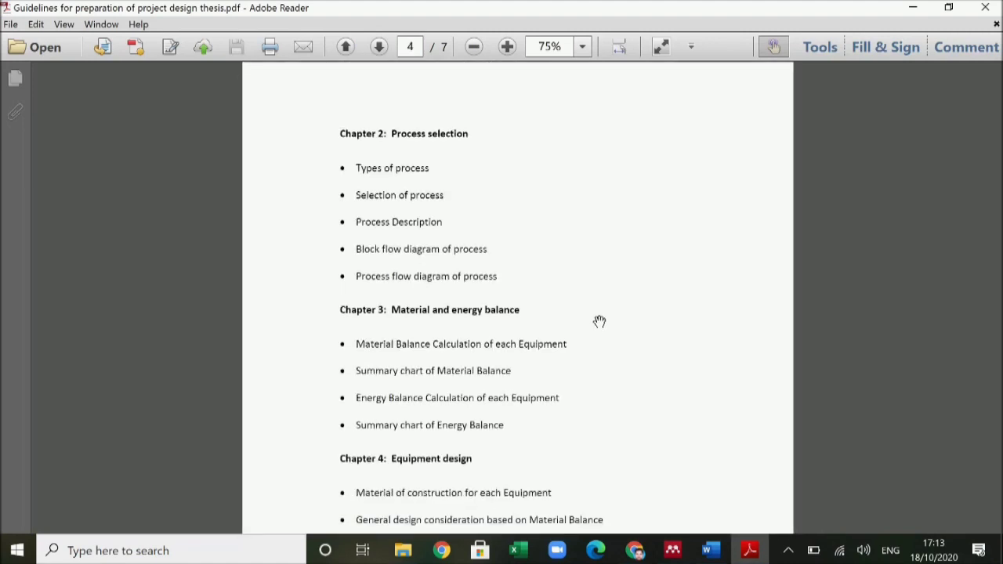
scroll(599, 321, down, 2)
scroll(600, 322, up, 2)
scroll(543, 338, down, 6)
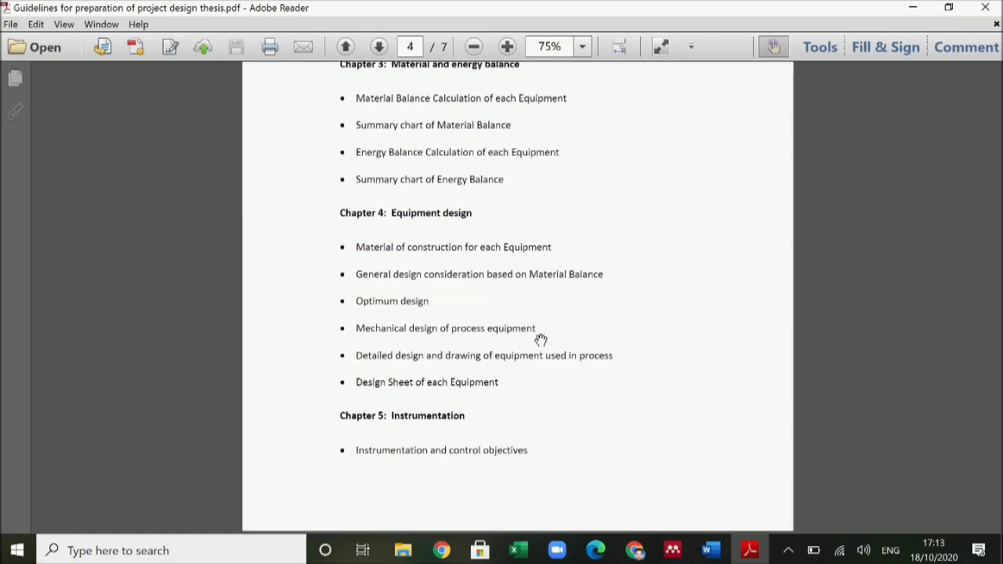
scroll(541, 340, down, 4)
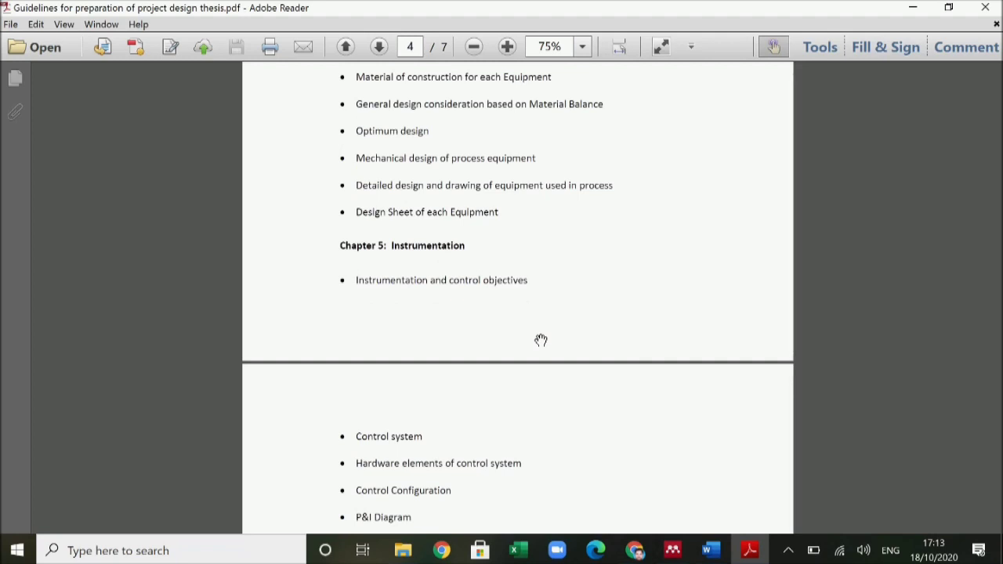
scroll(541, 340, up, 20)
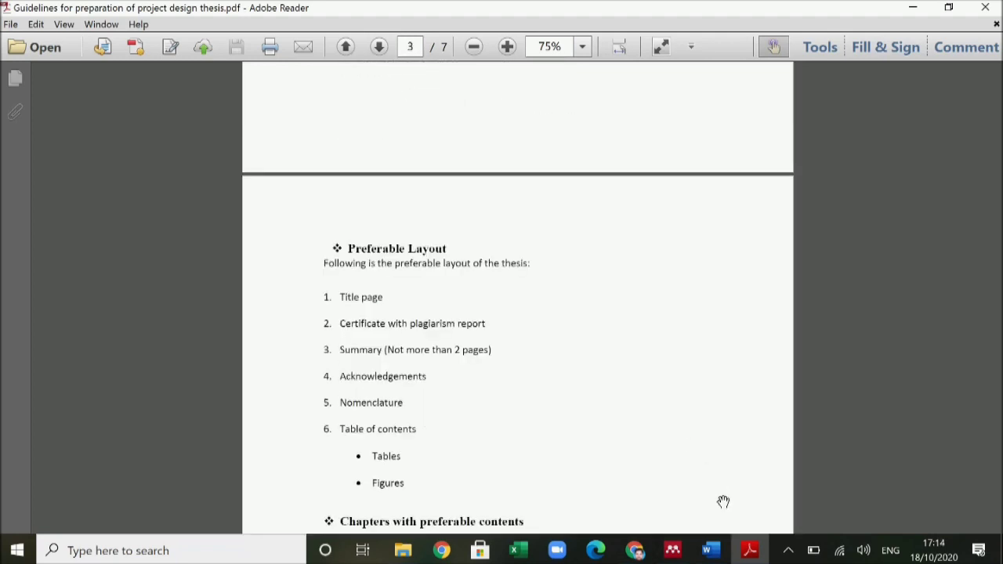
- Switch back to Word and format the Heading 1 style as black, 14 pt and bold
click(712, 551)
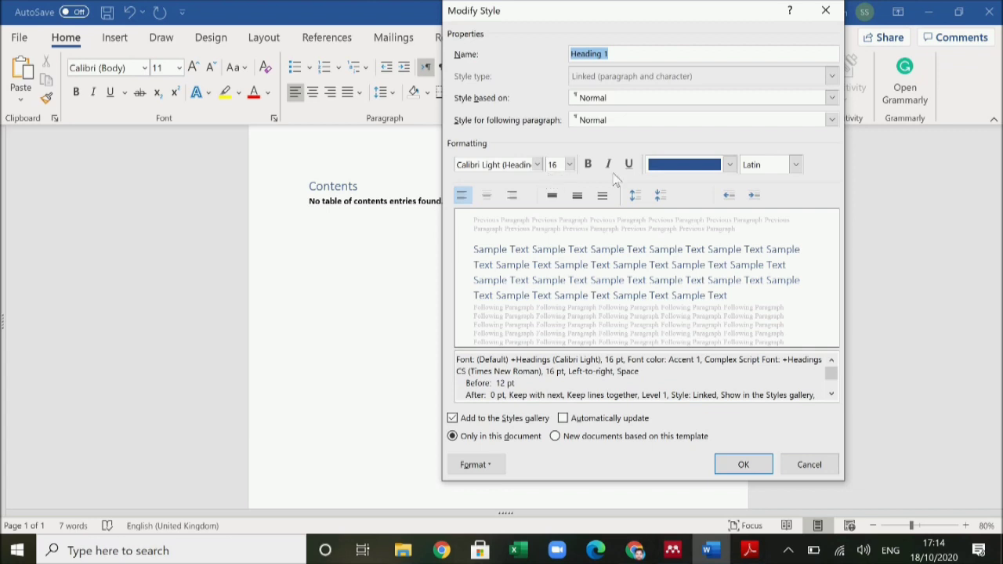
click(730, 165)
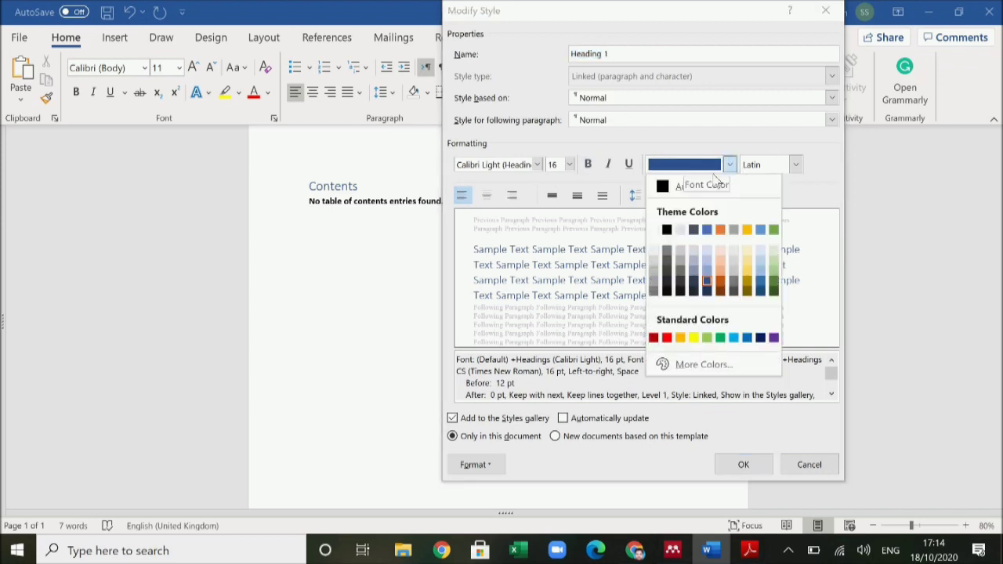
click(667, 233)
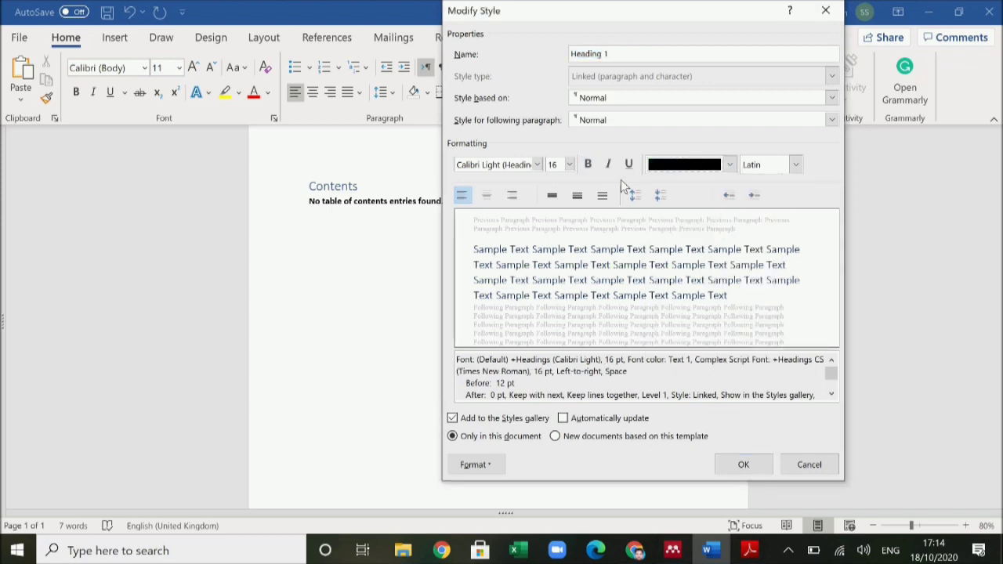
click(570, 165)
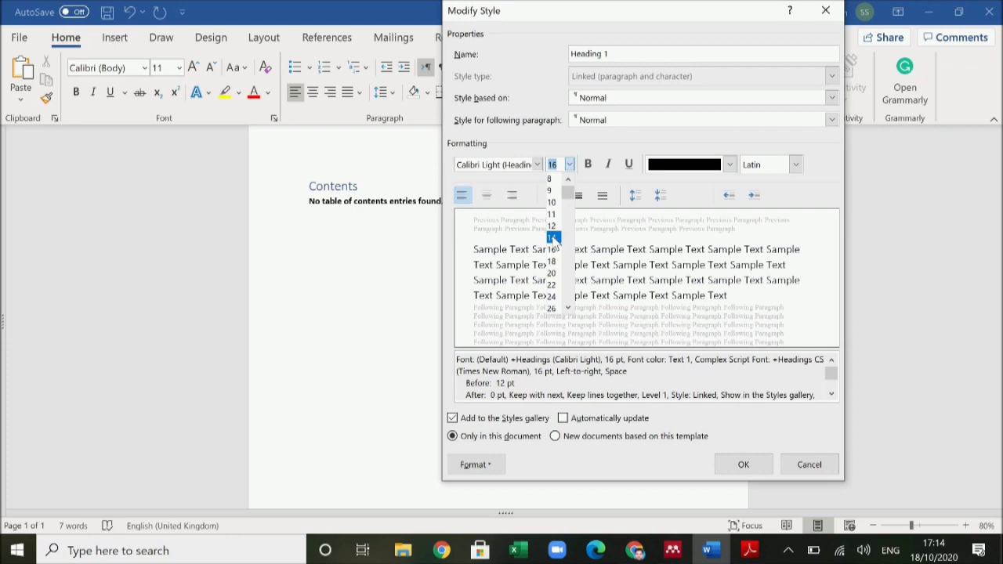
click(553, 238)
click(589, 162)
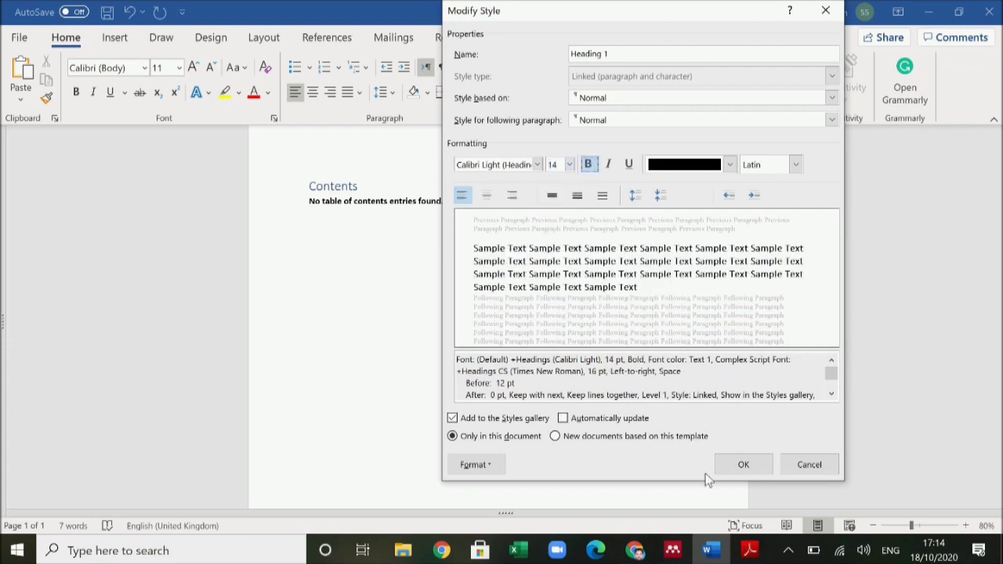
- Switch to Adobe Reader and check the guidelines' sections on font size and type style
click(749, 550)
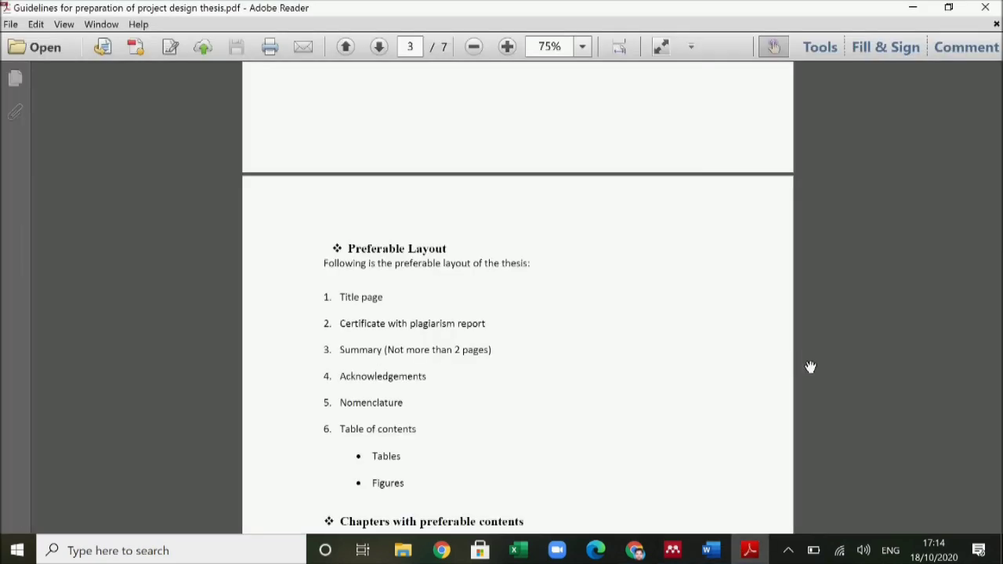
scroll(811, 367, up, 5)
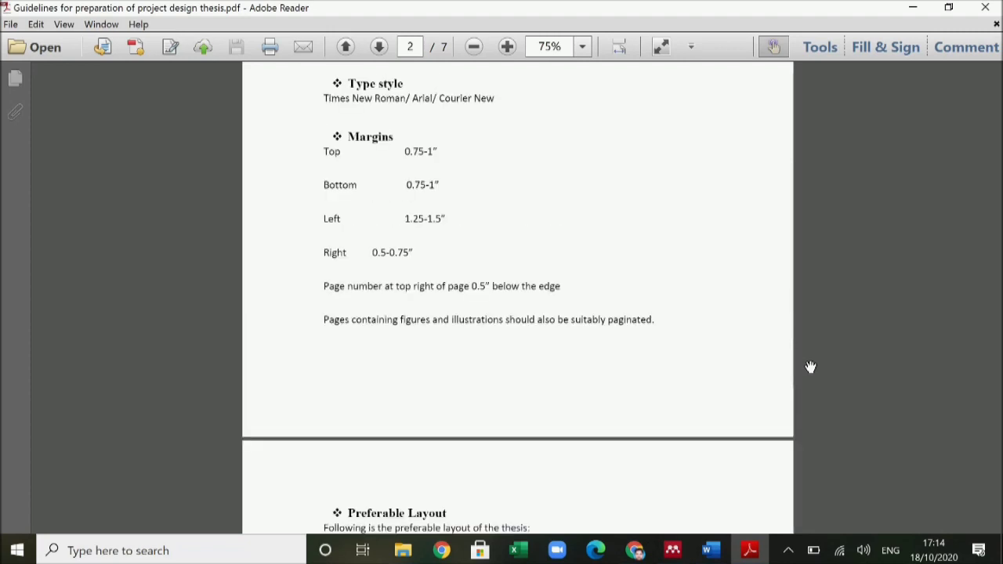
scroll(810, 367, up, 5)
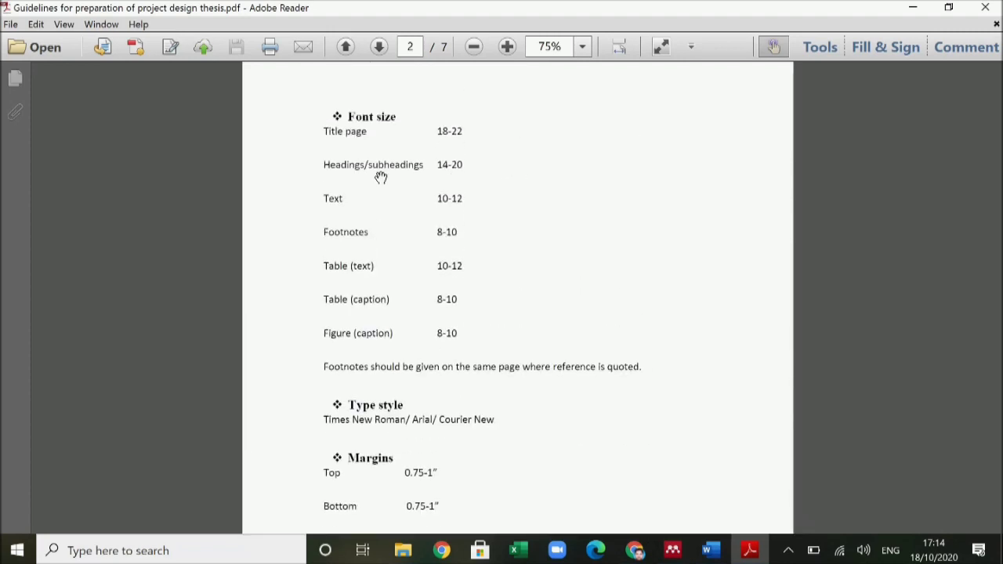
scroll(348, 225, up, 1)
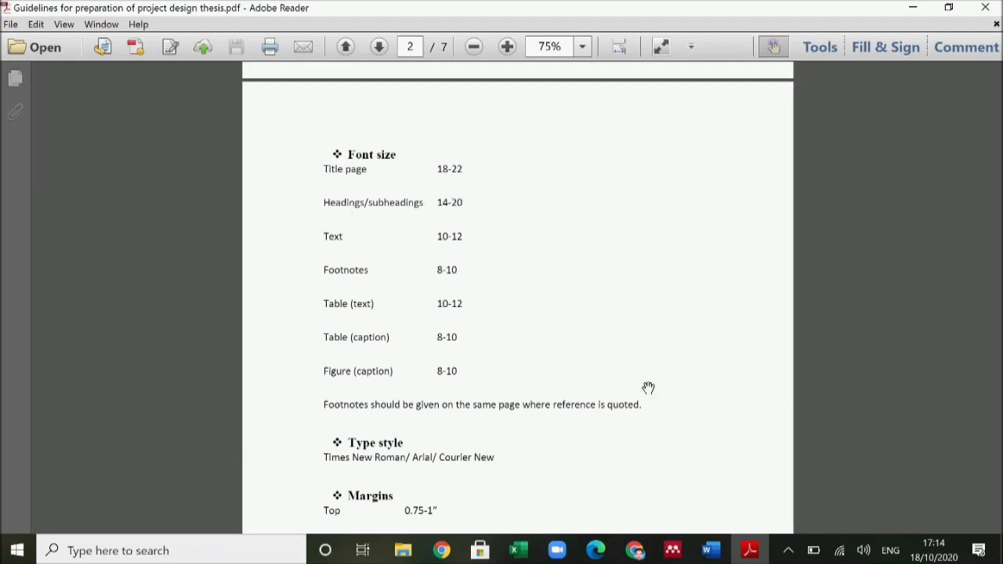
- Switch back to Word, set the Heading 1 style's font to Times New Roman and apply the style changes
click(747, 552)
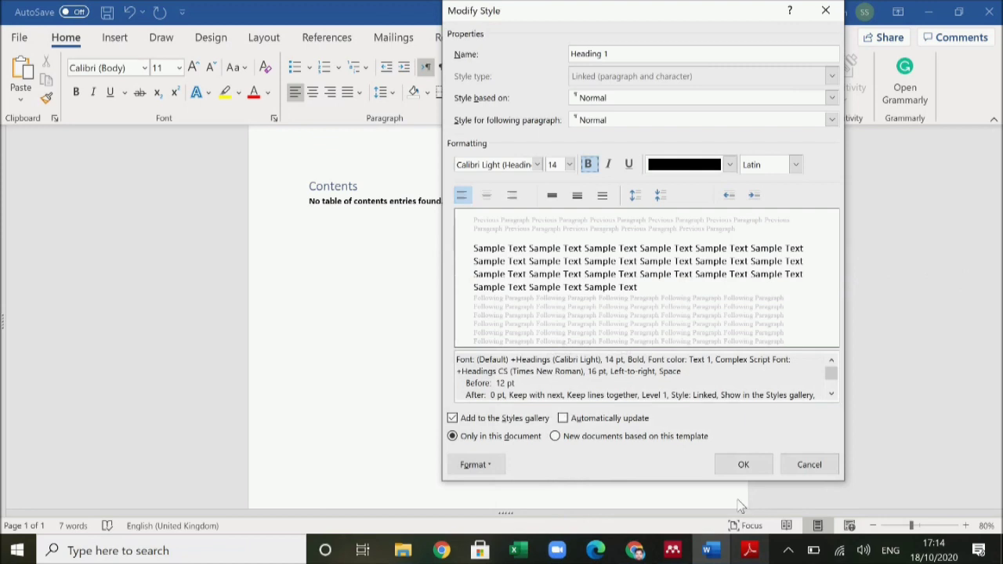
click(730, 166)
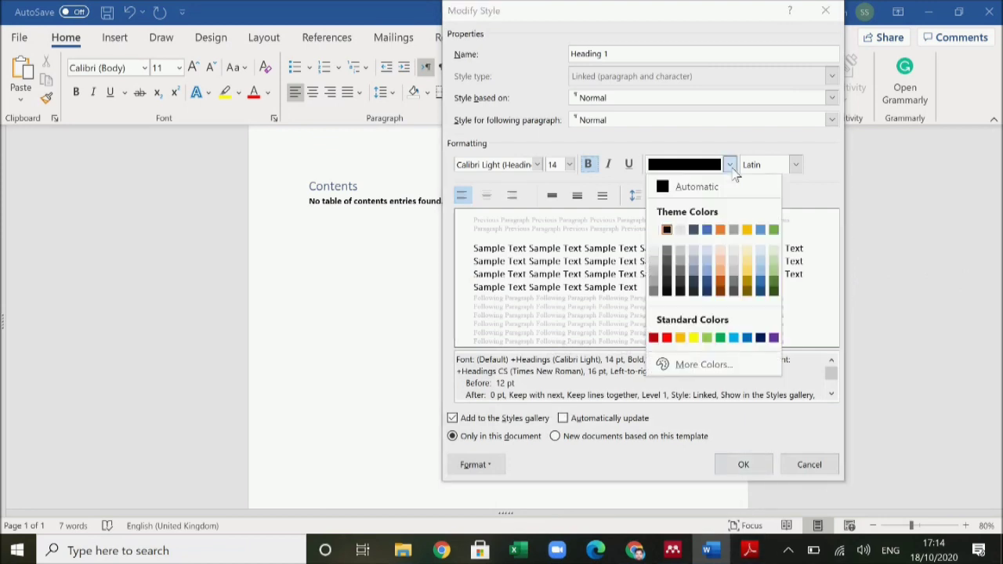
click(730, 165)
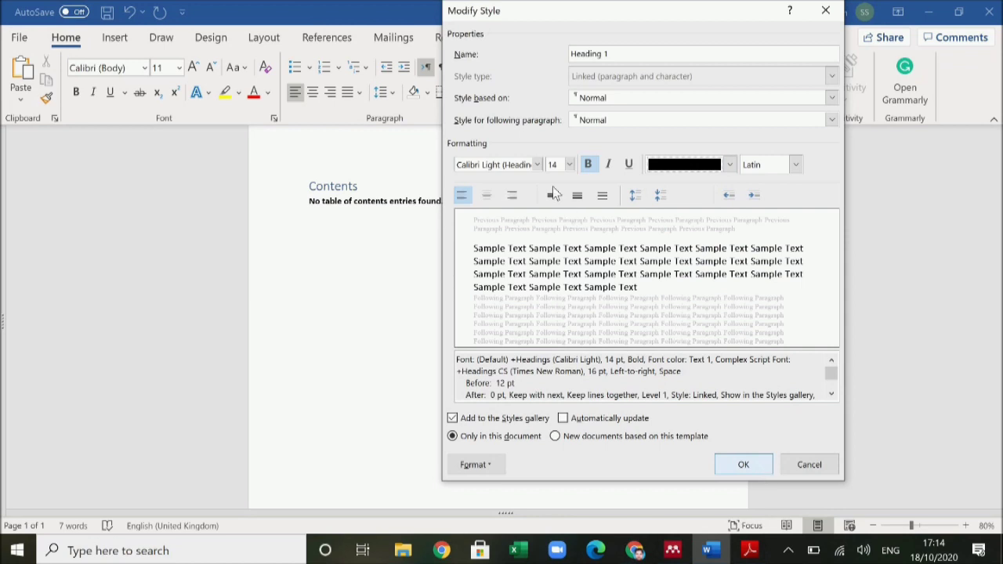
click(538, 165)
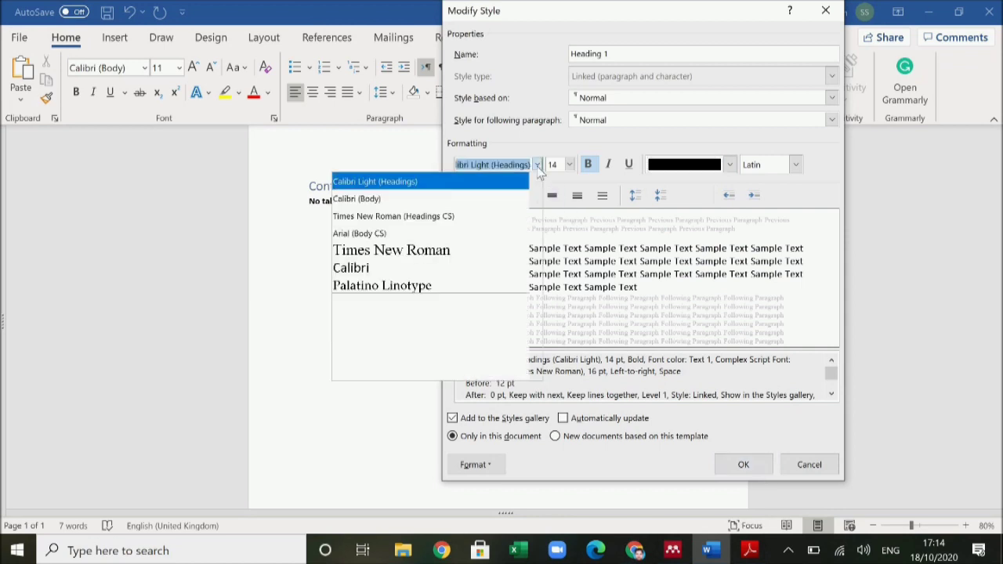
click(438, 253)
click(750, 464)
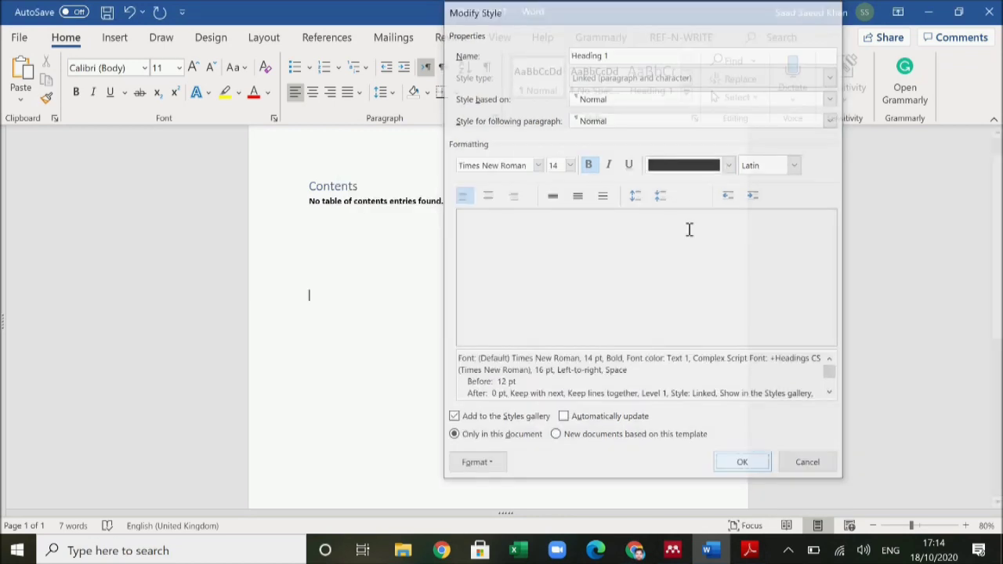
- Modify the Heading 2 style to black, 12 pt, bold Times New Roman and apply the changes
click(688, 93)
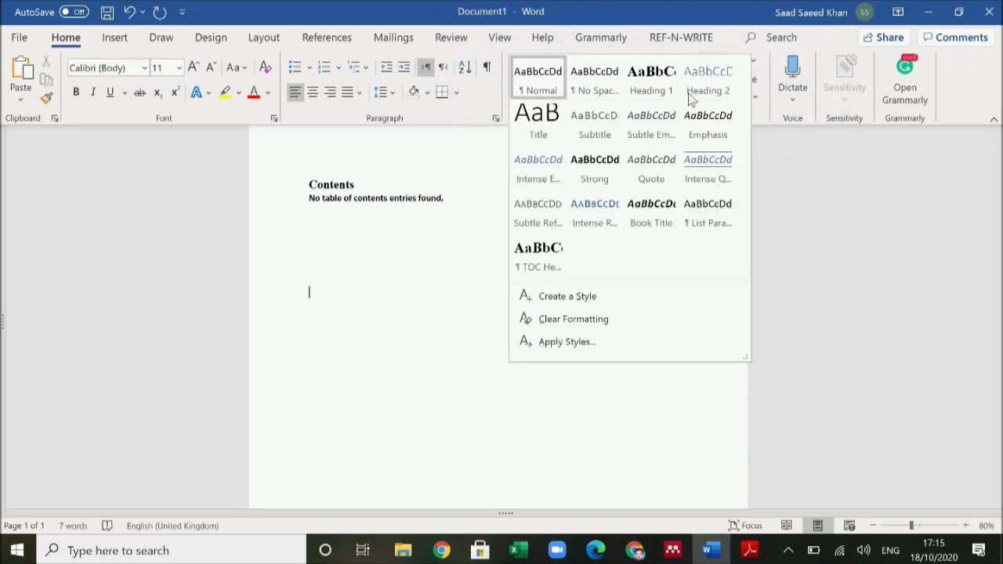
right_click(713, 81)
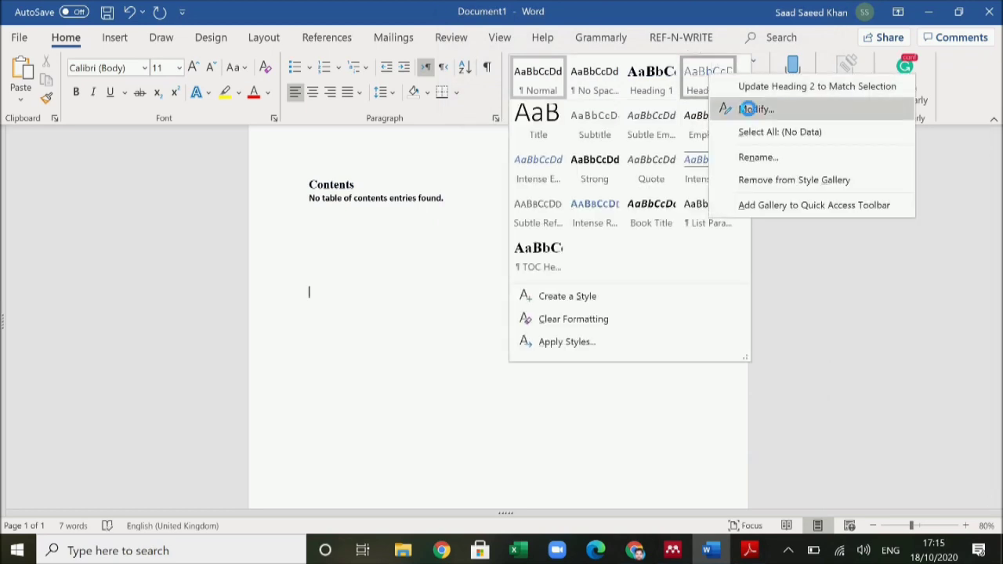
click(754, 110)
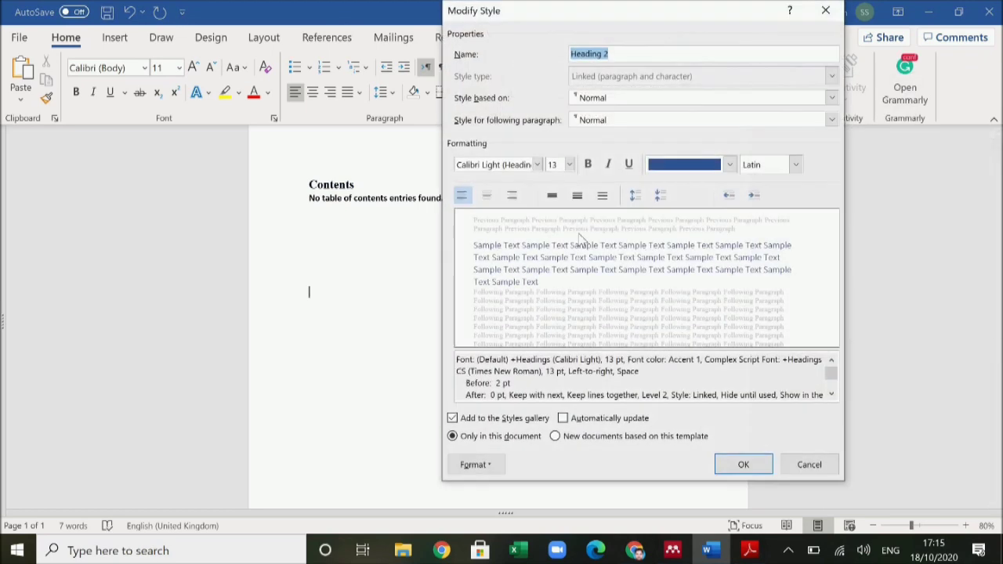
click(729, 165)
click(667, 230)
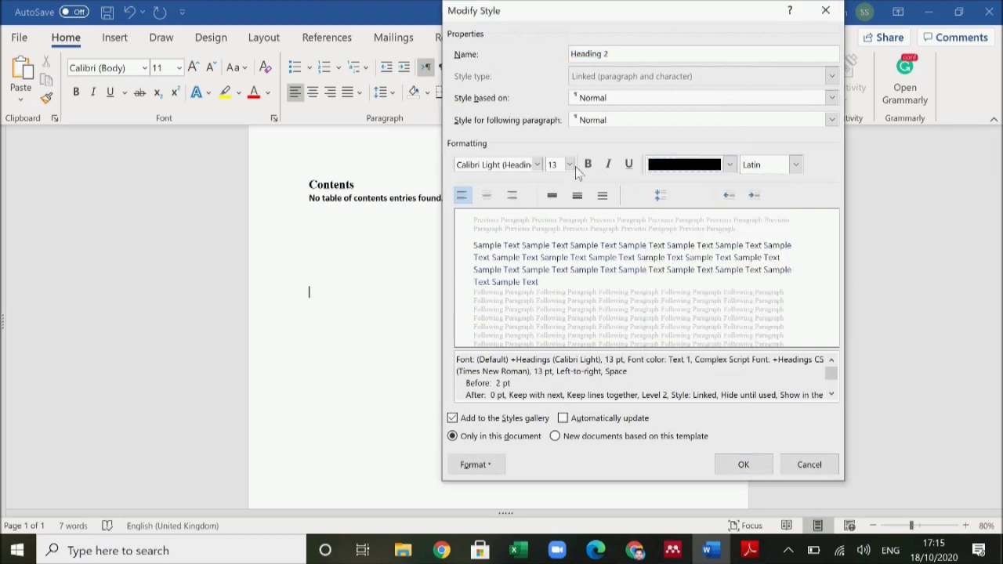
click(570, 165)
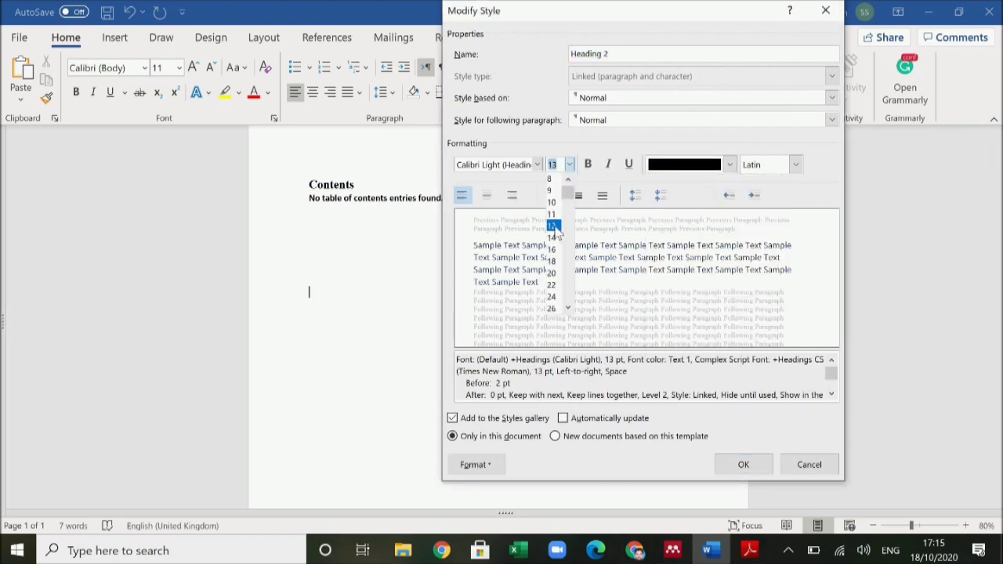
click(553, 226)
click(589, 166)
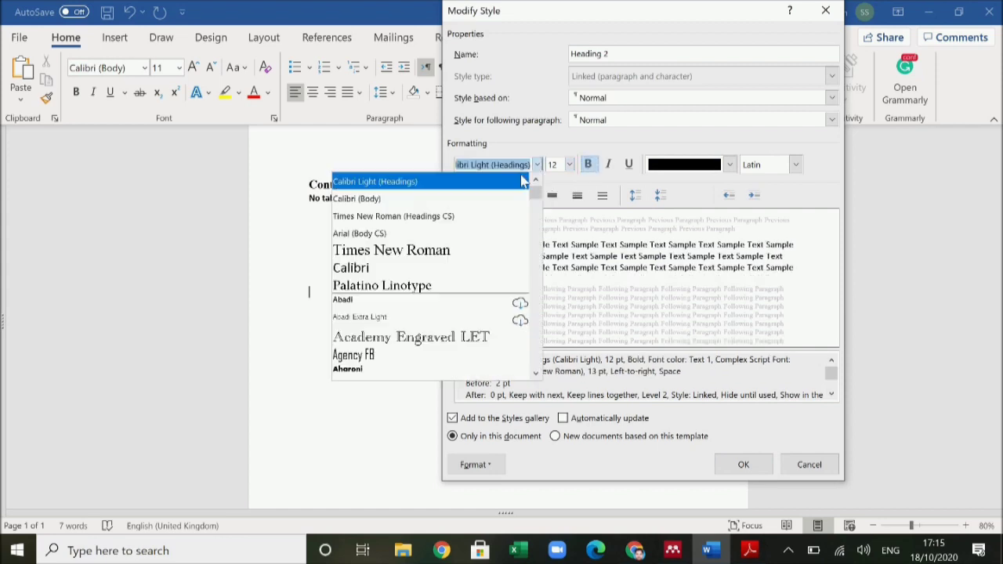
click(455, 249)
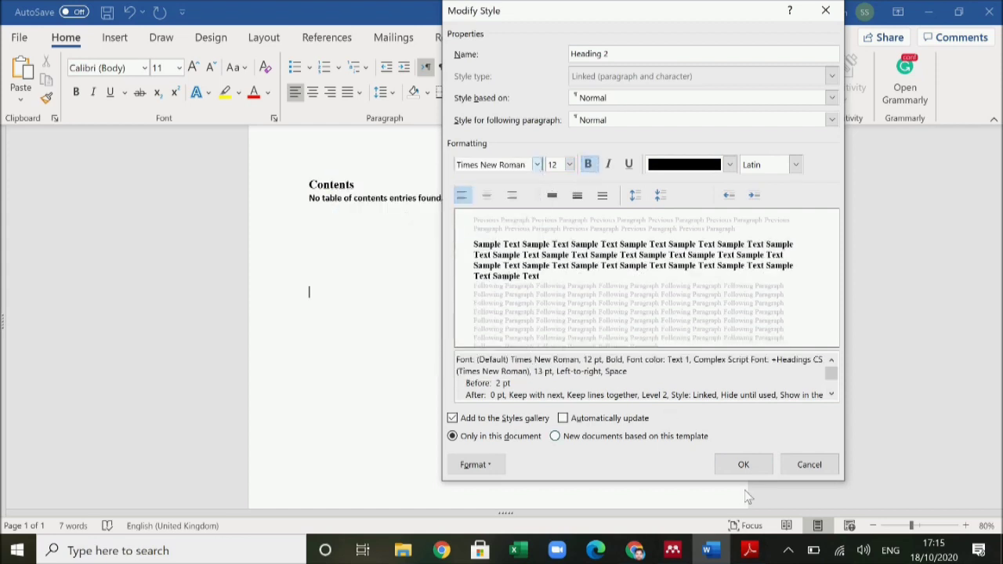
click(741, 464)
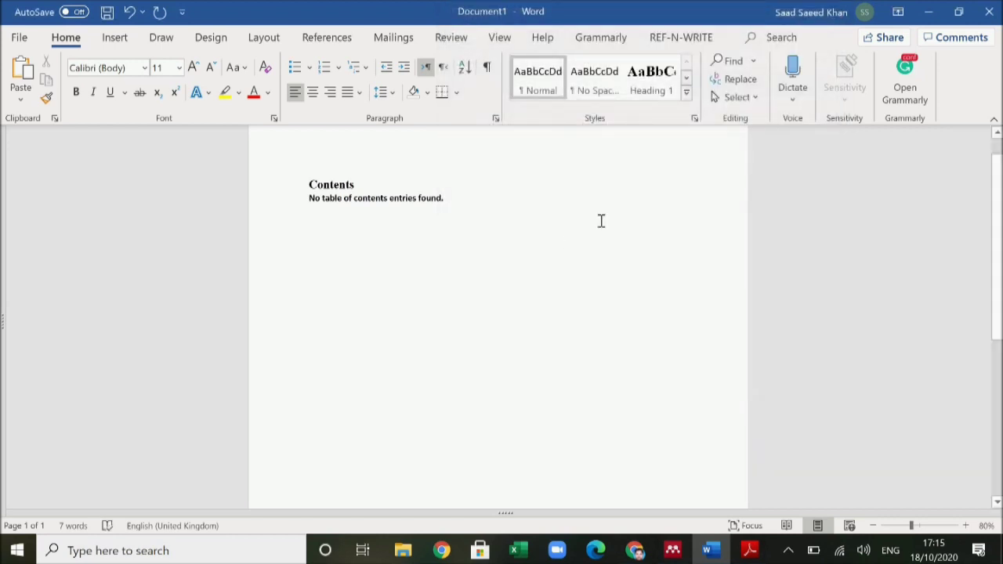
- Open the Normal style for modification and set its font to 12 pt Times New Roman in black
click(686, 93)
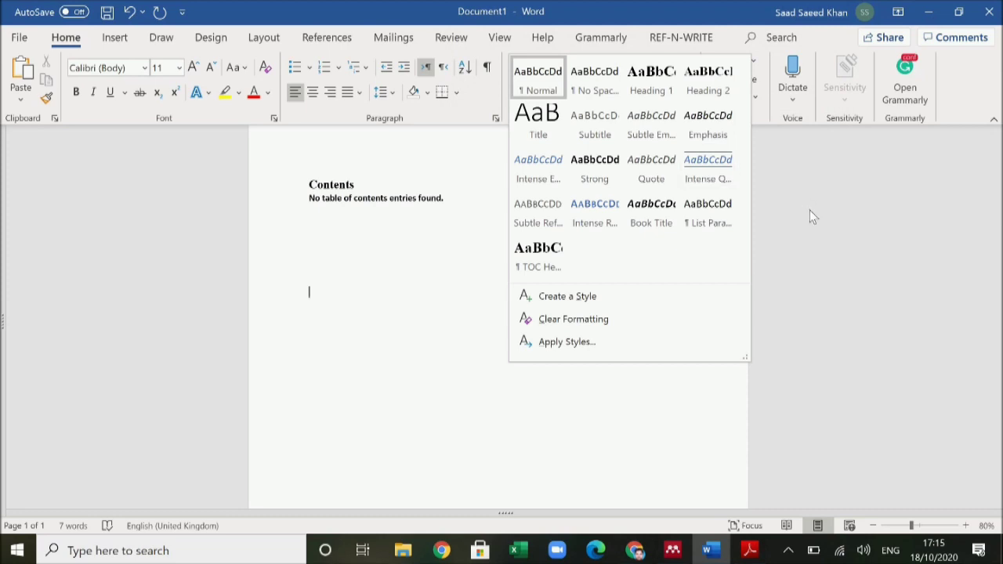
right_click(546, 85)
click(588, 116)
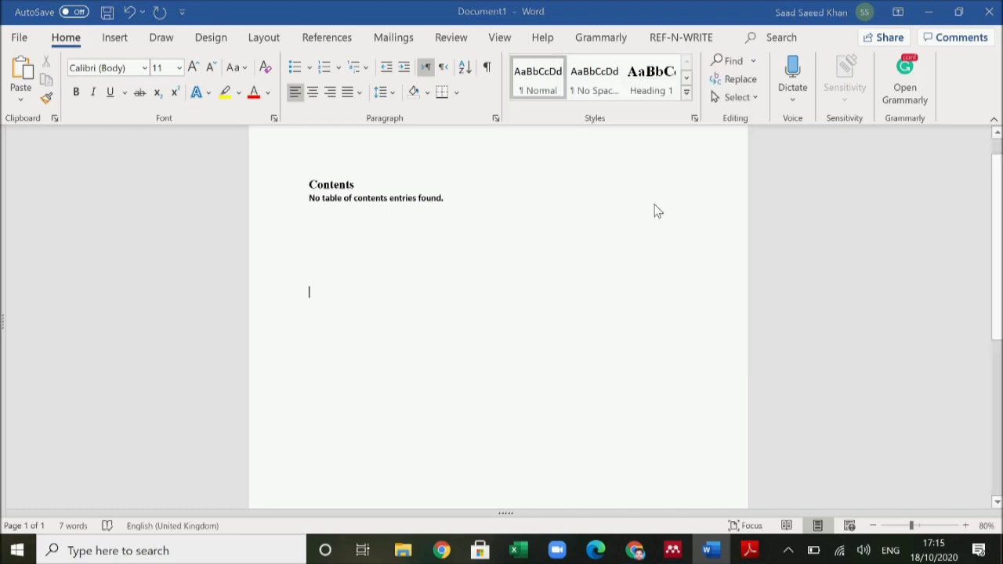
click(570, 164)
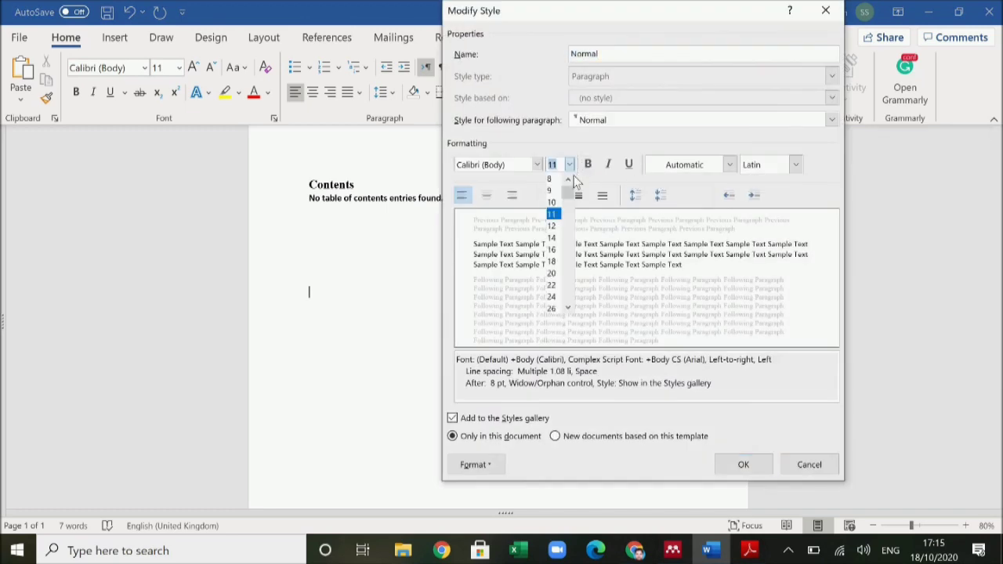
click(555, 231)
click(538, 167)
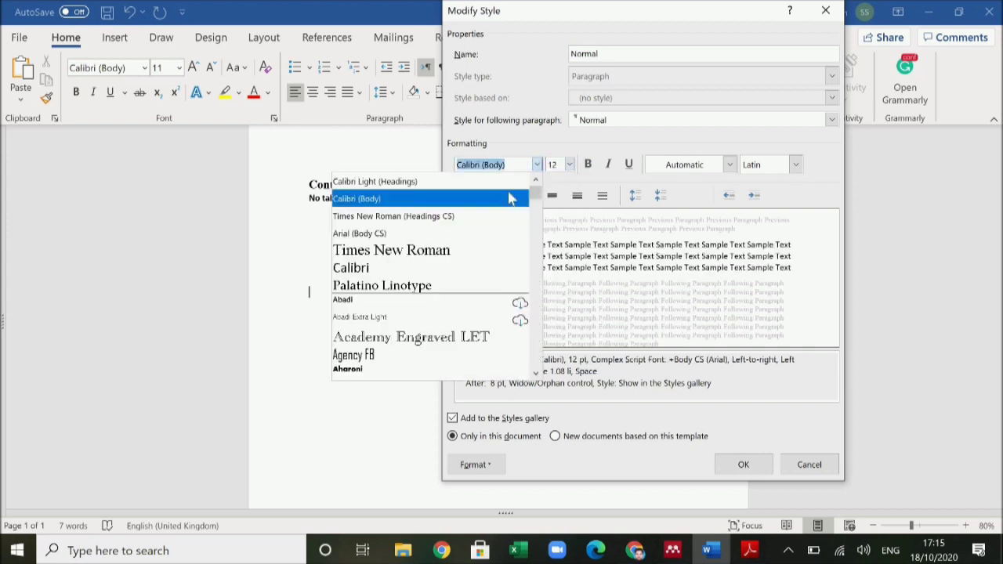
click(451, 251)
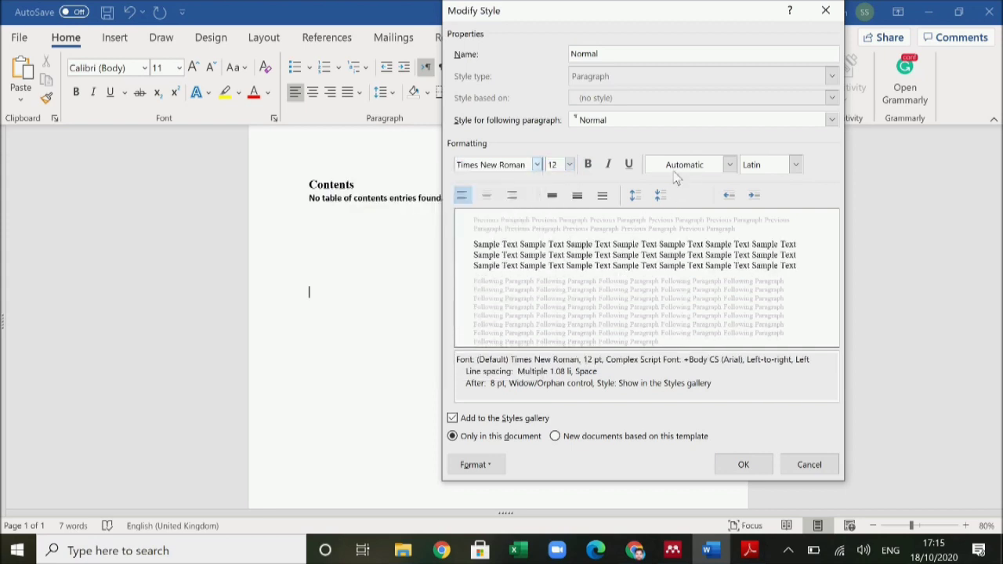
click(731, 167)
click(667, 232)
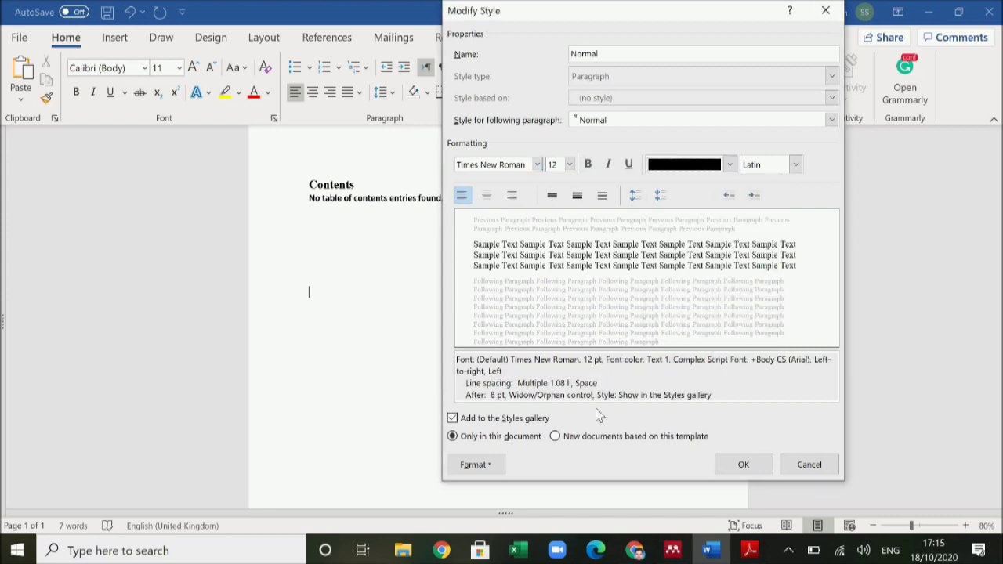
- Set the Normal style's paragraph alignment to Justified and open its line spacing options
click(494, 465)
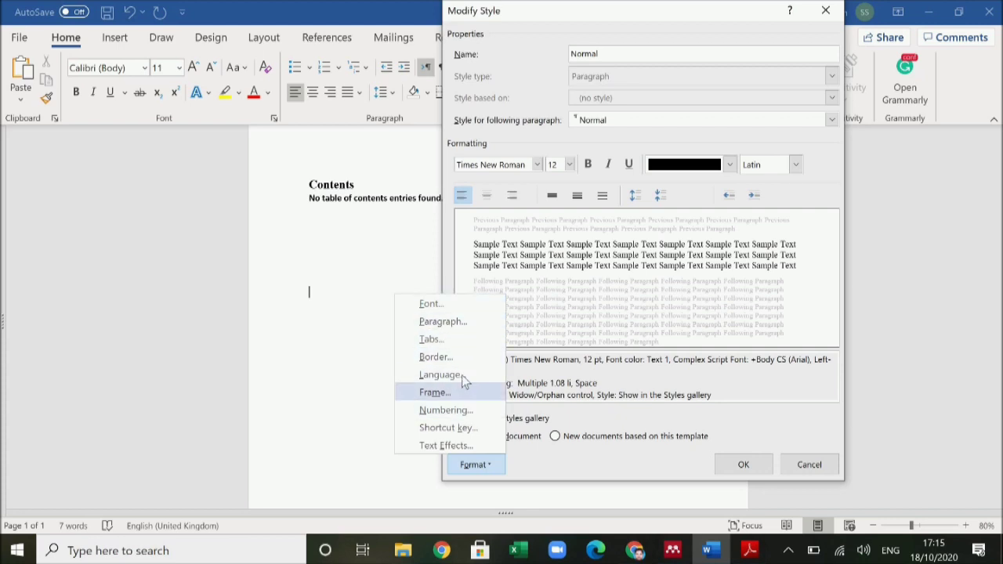
click(443, 322)
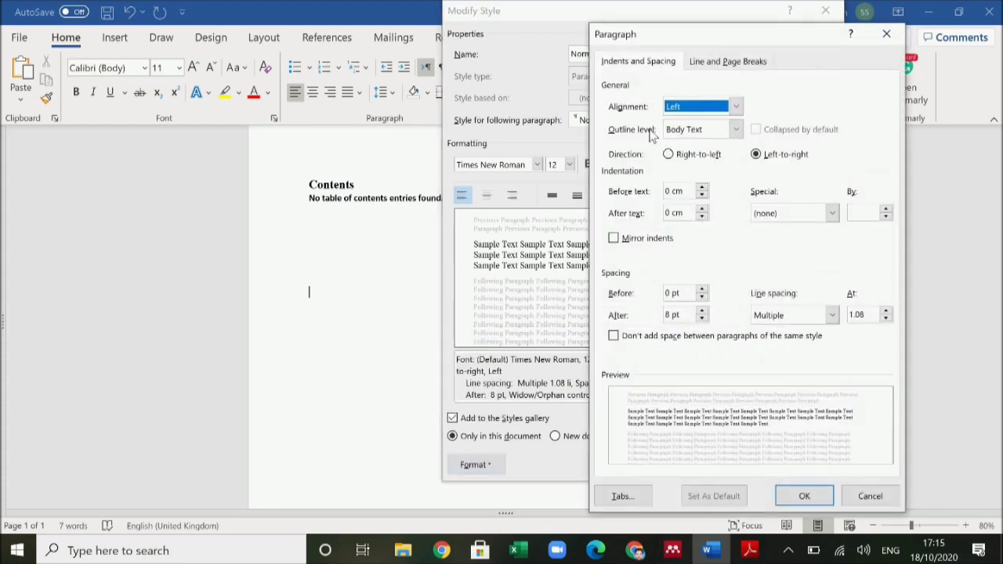
click(740, 110)
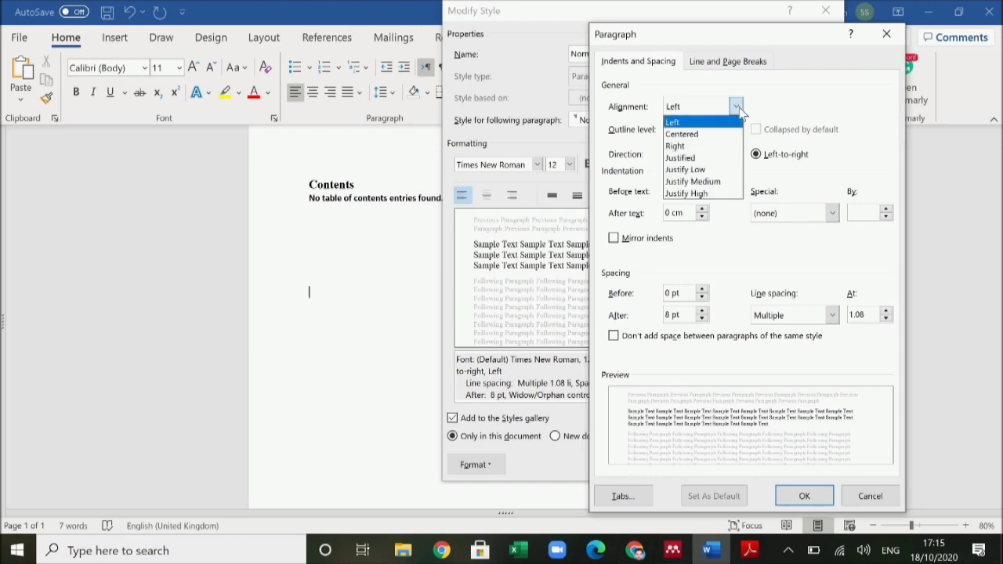
click(707, 159)
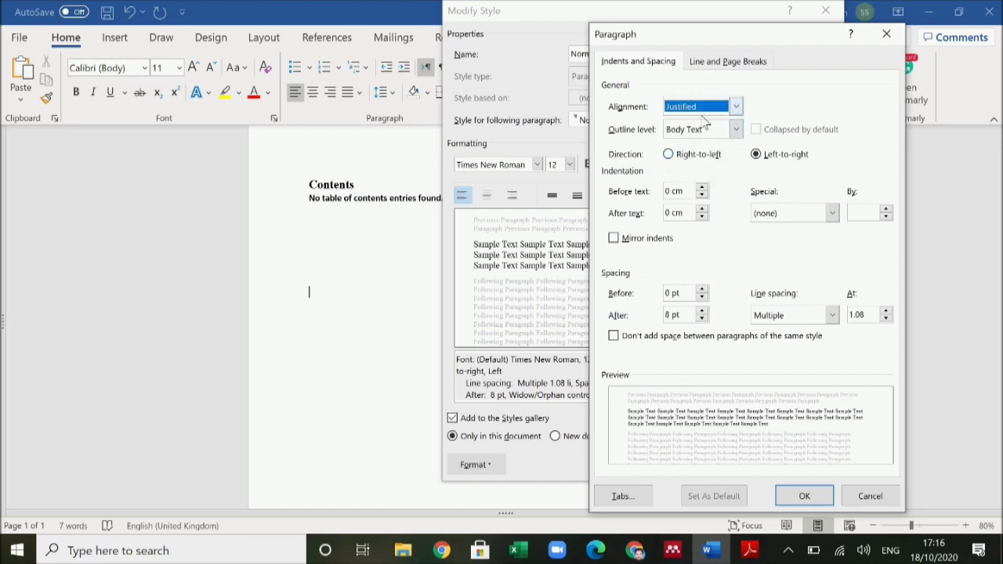
click(832, 315)
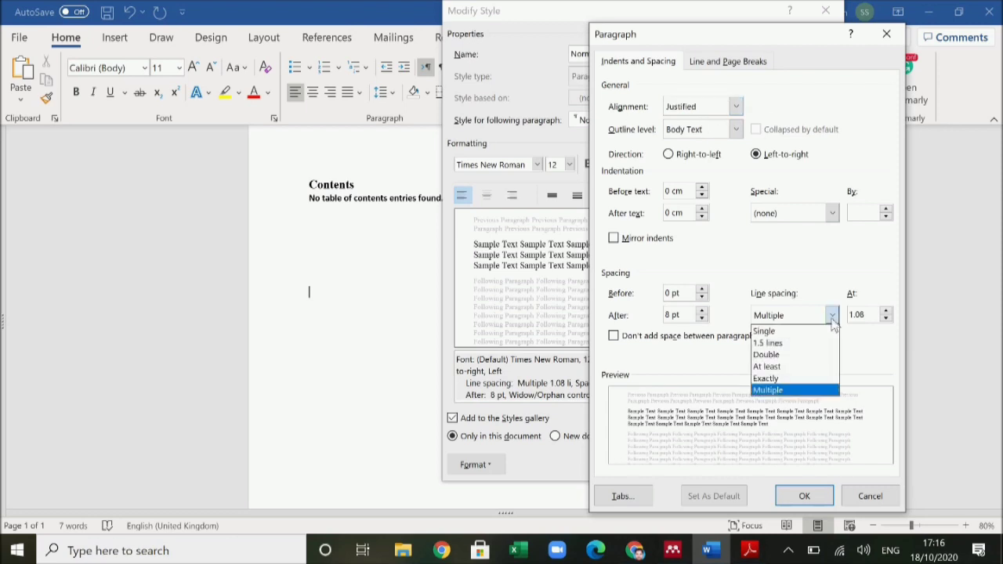
- Switch to Adobe Reader and check the guidelines' sections on font size, type style and margins
click(750, 551)
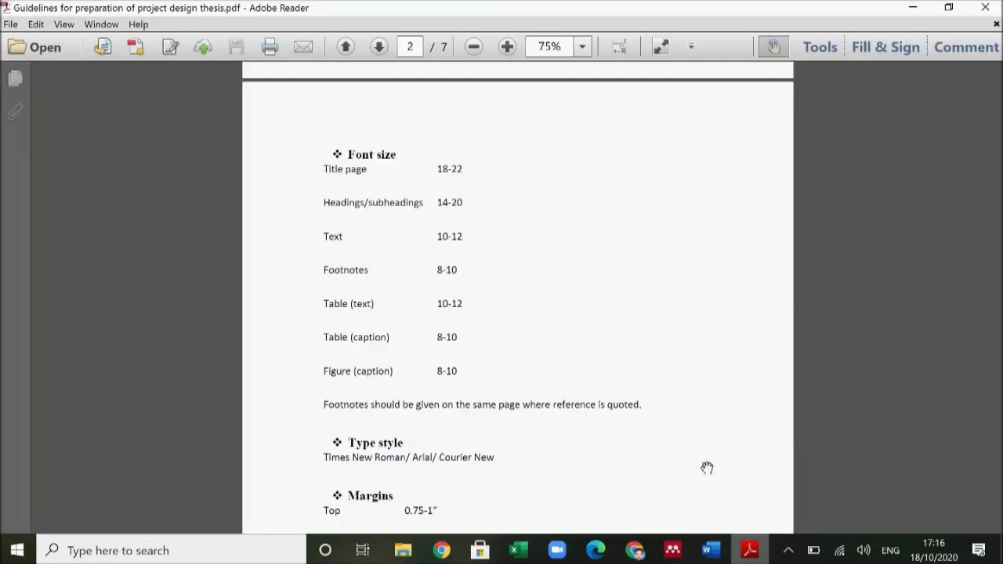
scroll(613, 406, down, 2)
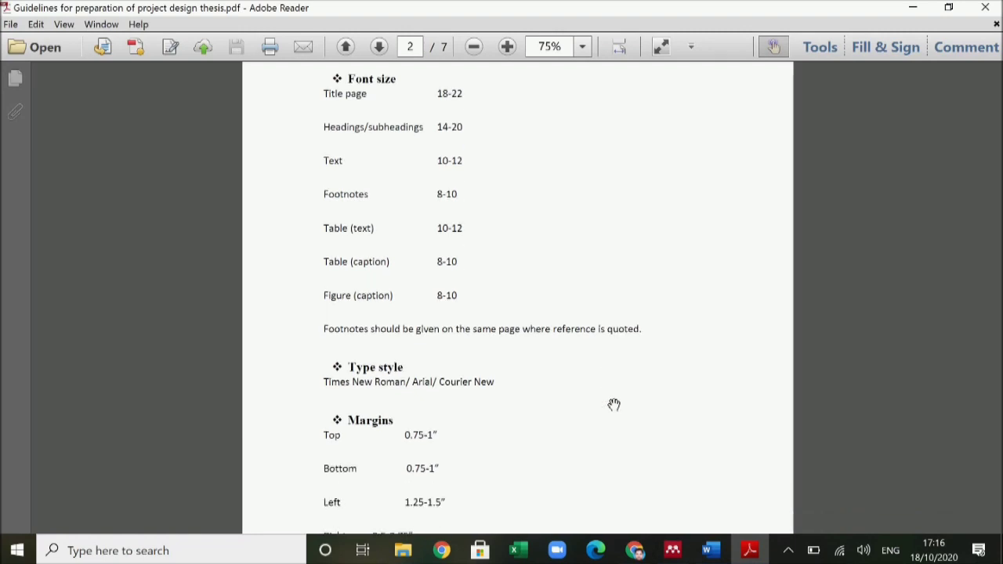
scroll(613, 405, down, 7)
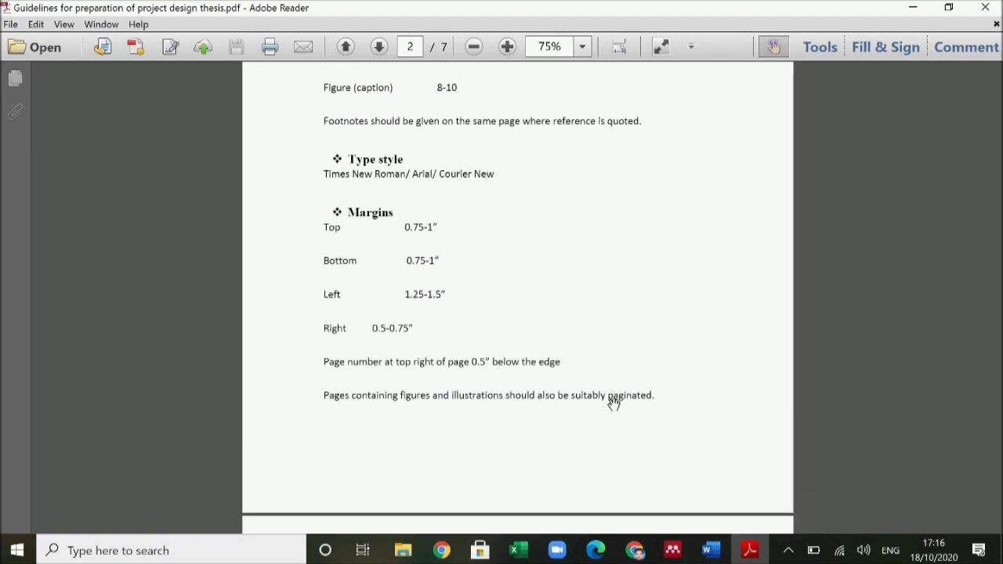
scroll(613, 405, down, 2)
scroll(614, 405, up, 7)
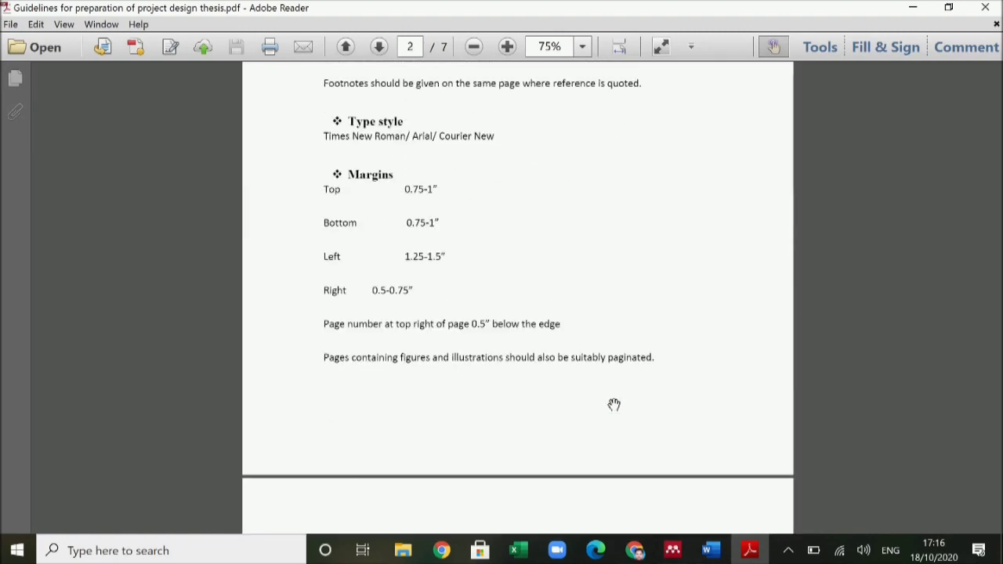
scroll(614, 405, up, 6)
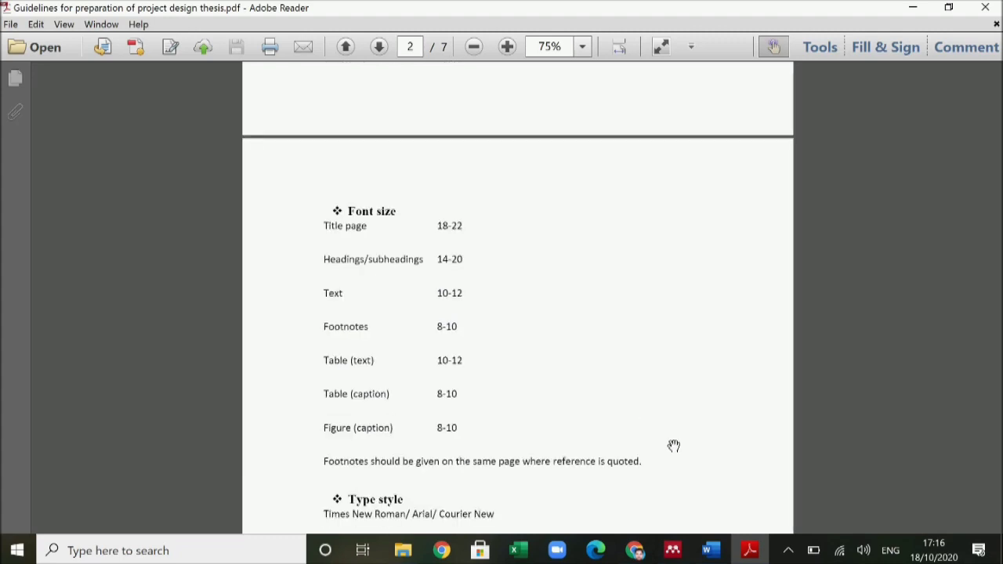
- Switch back to Word, set the Normal style's line spacing to Double and apply the style changes
click(711, 550)
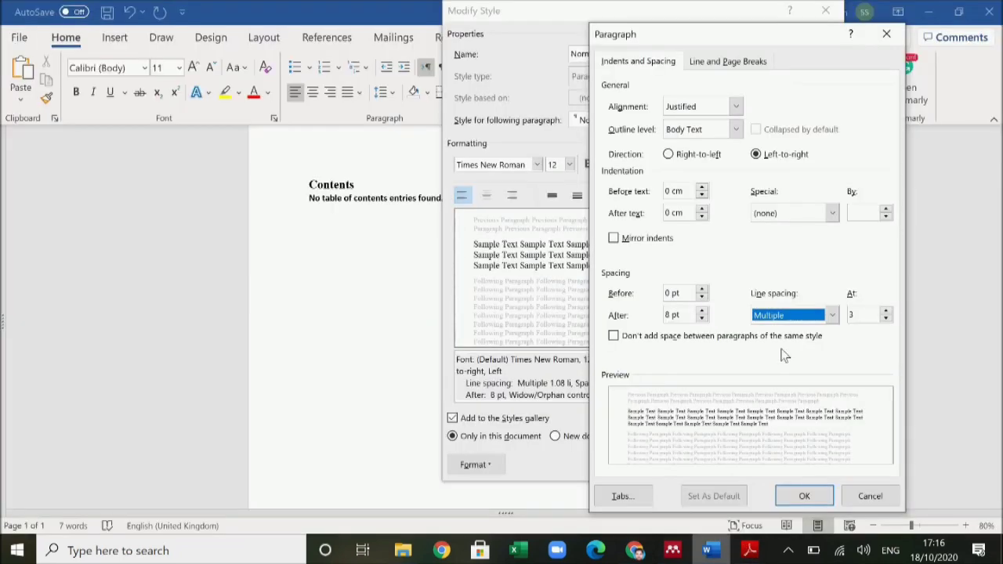
click(833, 319)
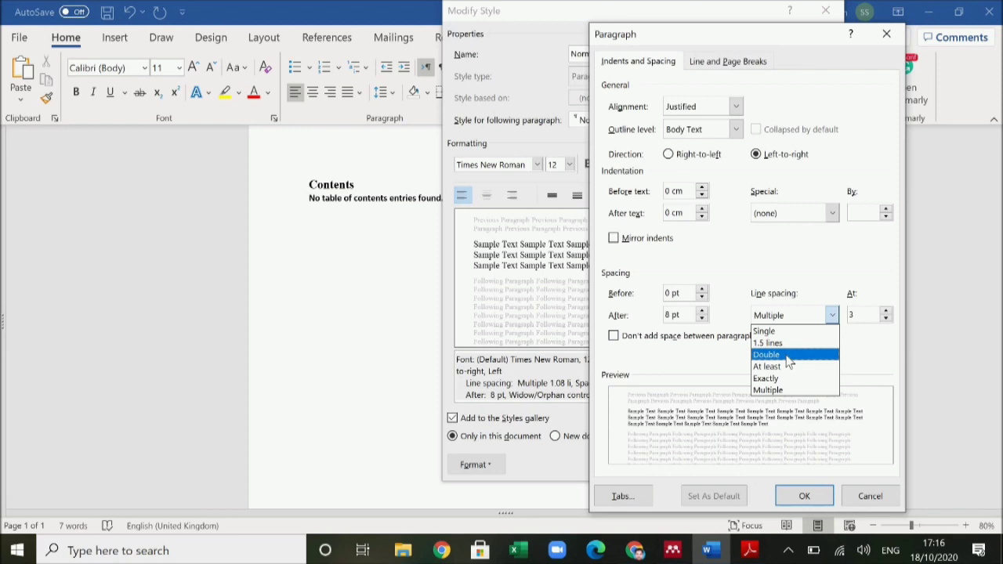
click(789, 356)
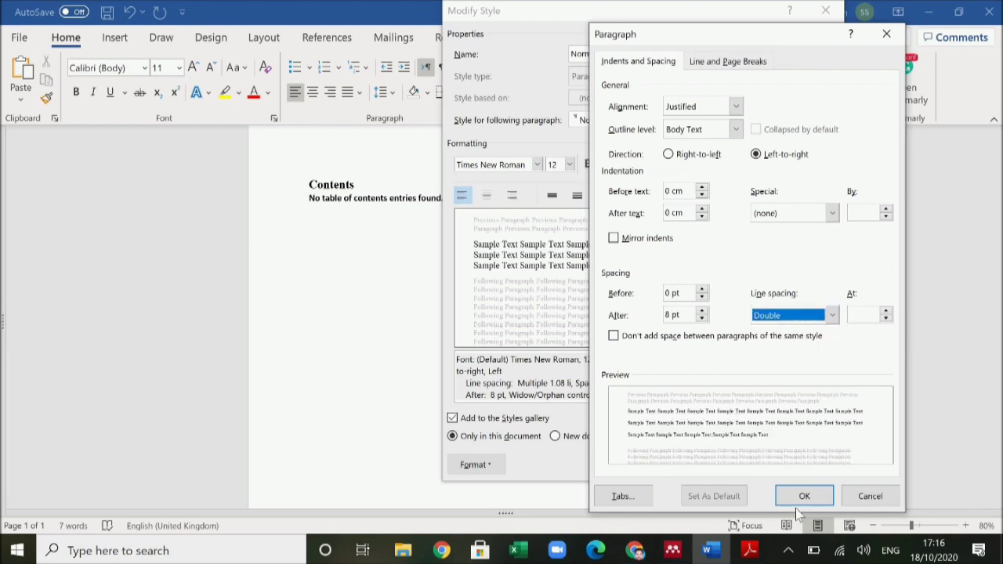
click(805, 496)
key(Return)
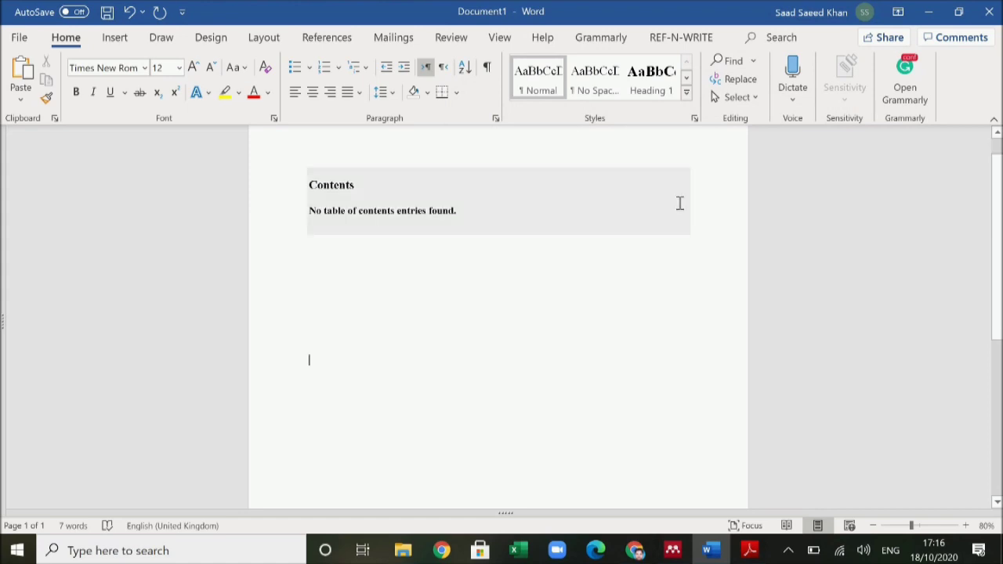
click(687, 93)
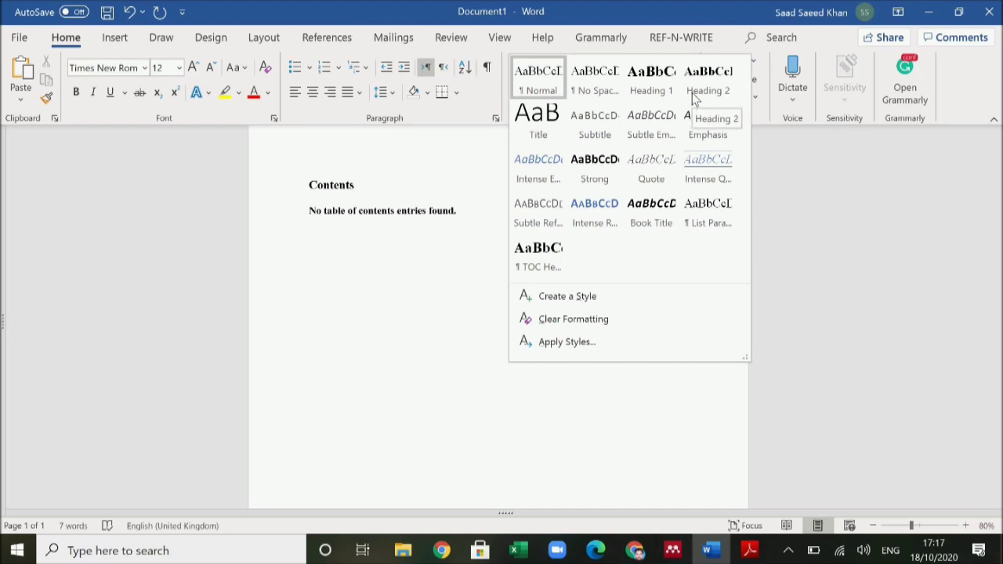
click(871, 213)
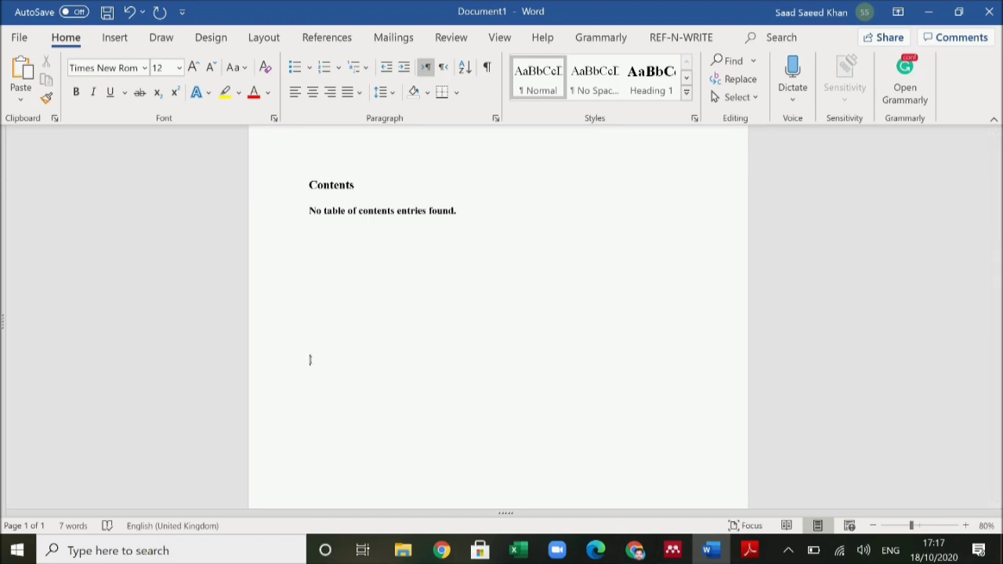
- Enter the lines "Introduction", "Literature Review" and "Process Selection" as separate paragraphs below the table of contents
text(Introduction)
key(Return)
text(Literature Revie)
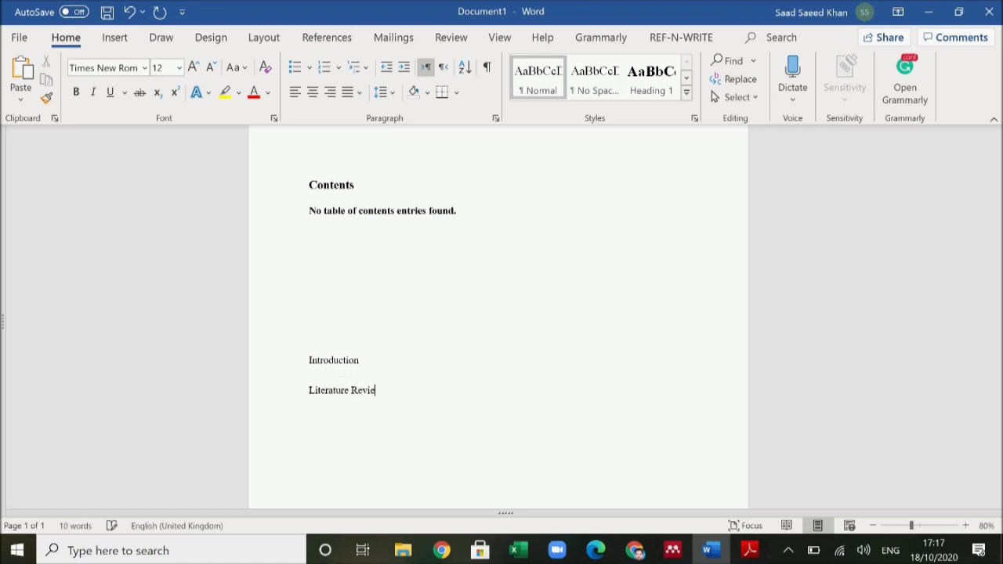
text(w)
key(Return)
text(Process Selection)
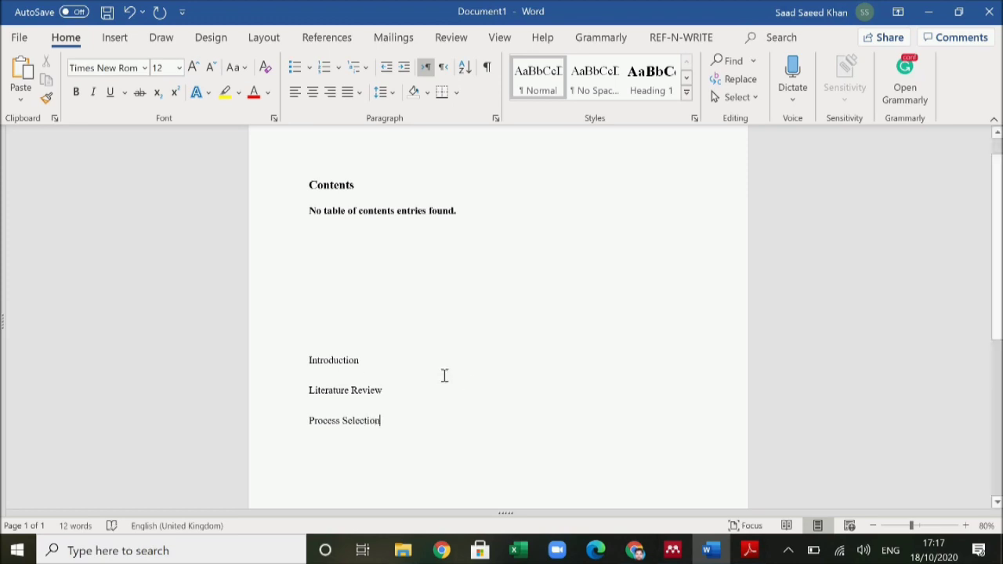
- Check the chapter list in the Adobe Reader guidelines, switch back to Word and delete the "Literature Review" line
key(alt+Tab)
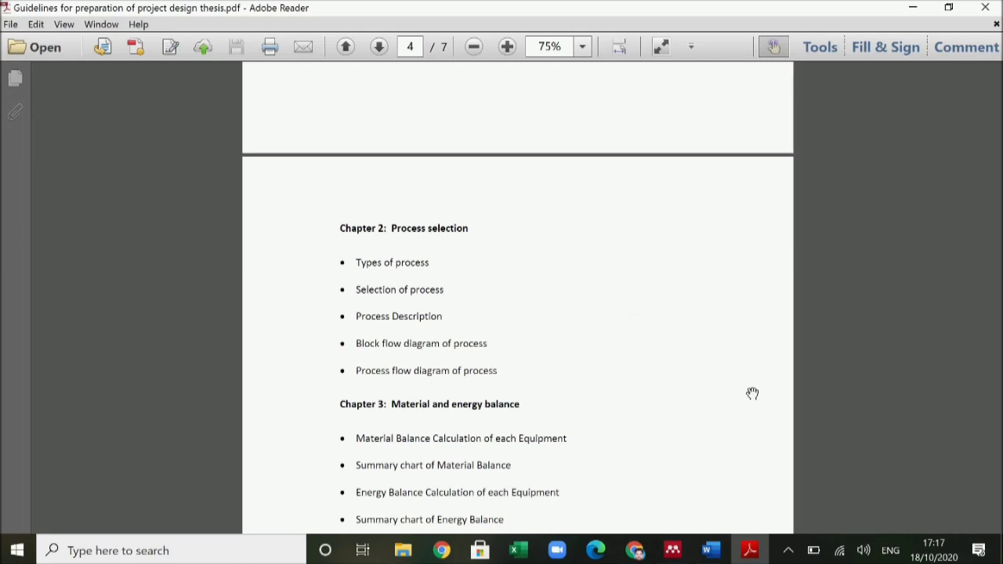
click(750, 553)
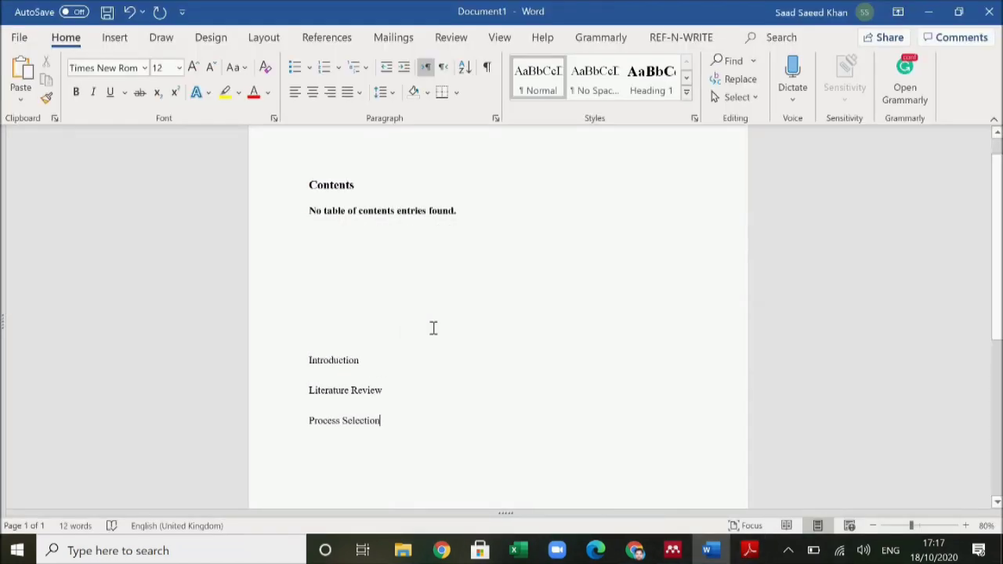
click(292, 402)
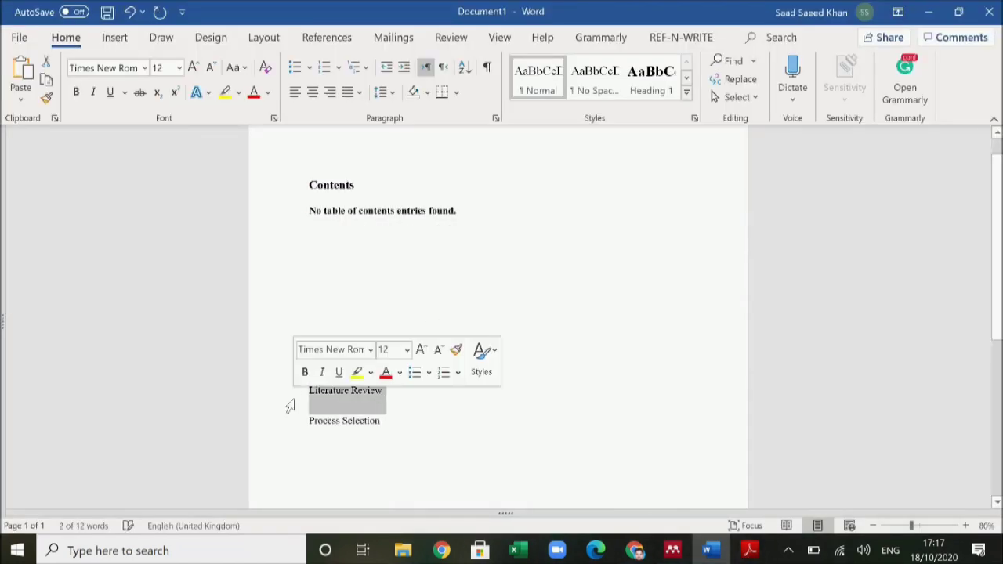
key(Delete)
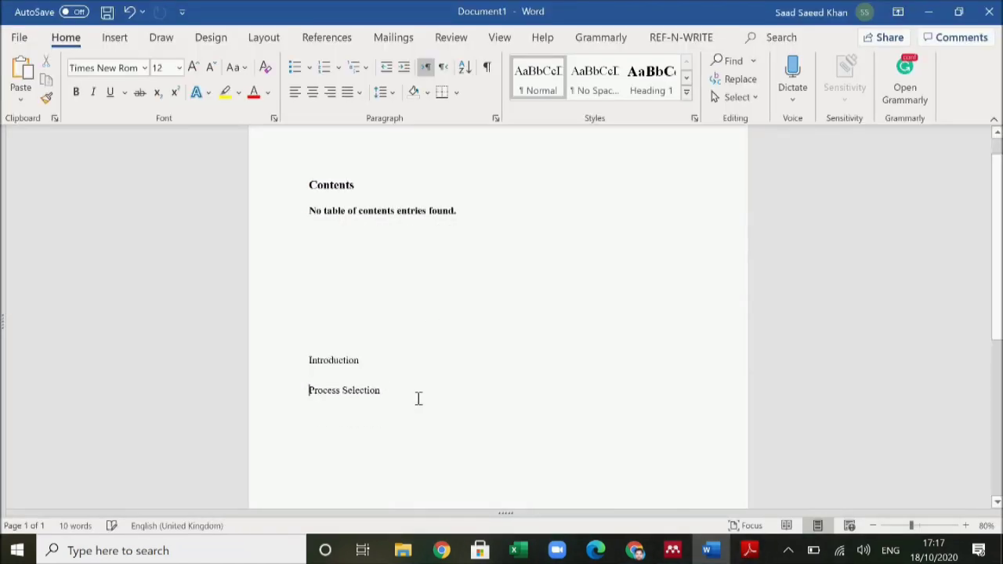
- Add the line "Material & energy balance" as a new paragraph below "Process Selection"
click(416, 400)
key(Return)
text(M)
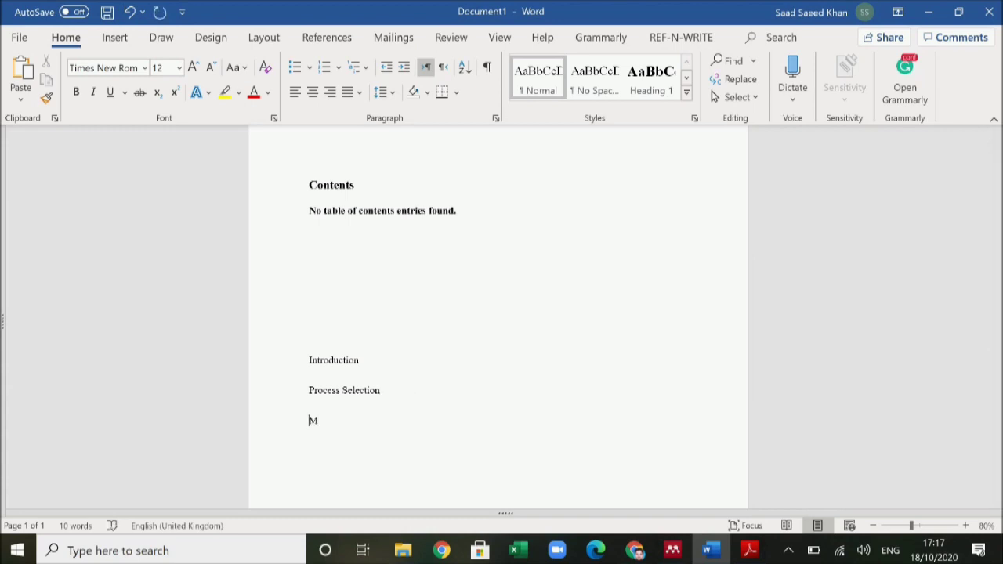
text(aterial & energy balance)
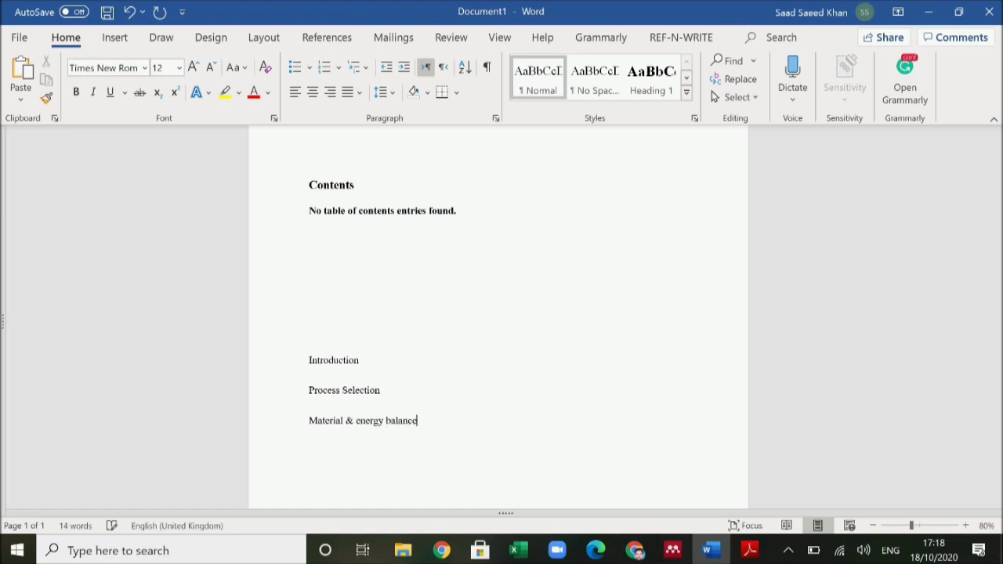
- Look up the Chapter 1 topics in Adobe Reader, switch back to Word and add "Historical background" as a new line below "Introduction"
click(455, 384)
key(Return)
key(Tab)
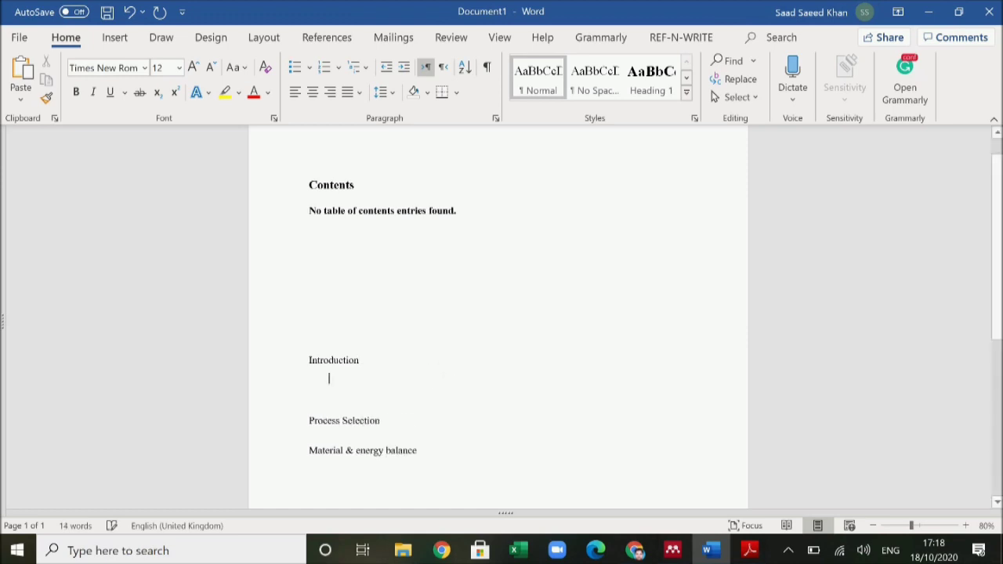
click(750, 550)
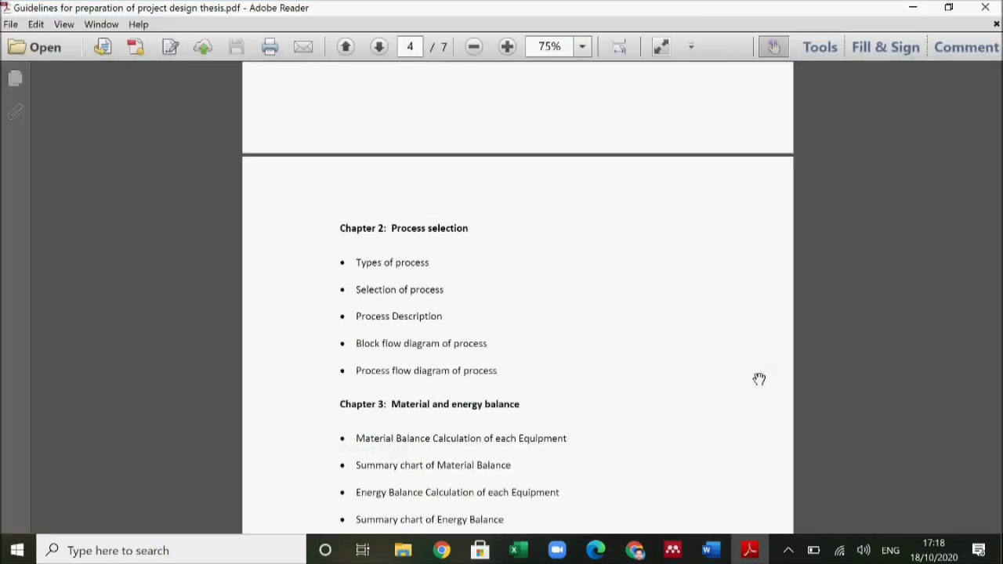
scroll(760, 378, up, 8)
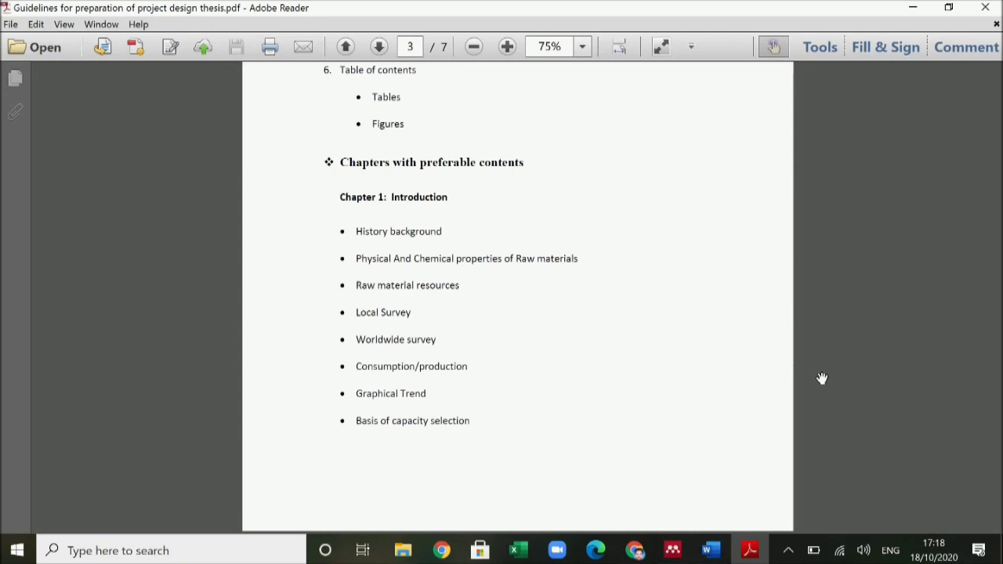
click(711, 550)
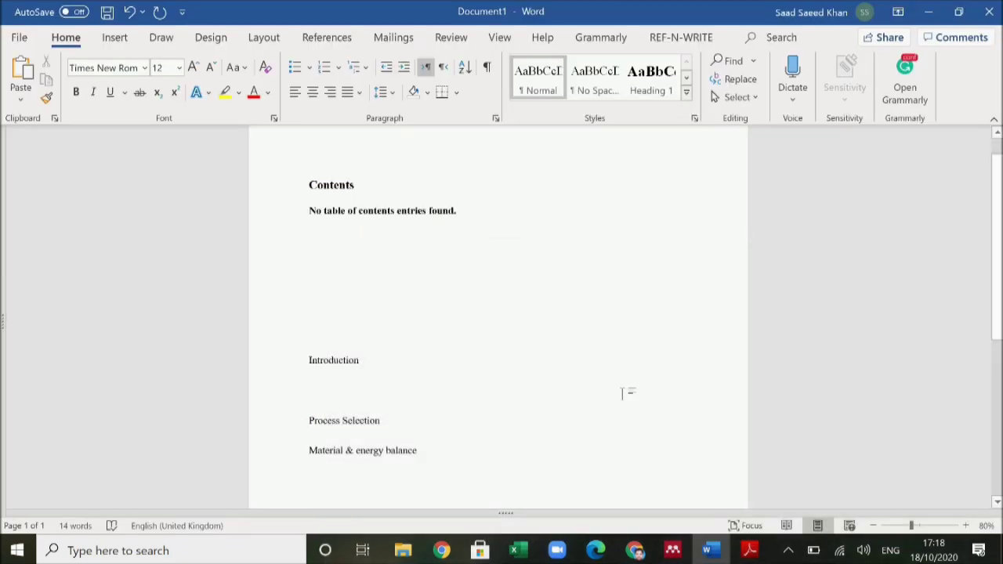
text(I)
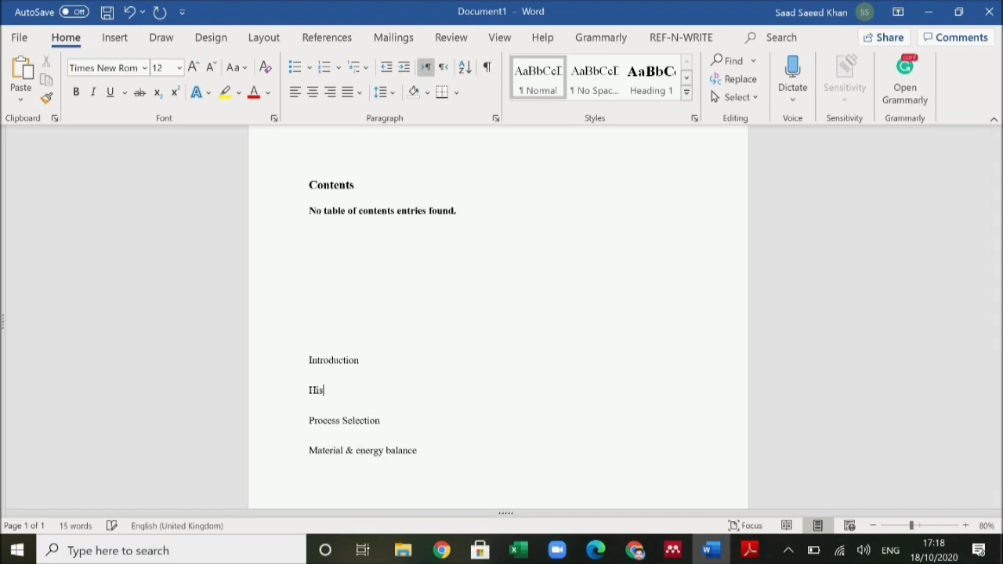
text(istorical background)
- Add the line "Physical & Chemical properties of raw materials" below "Historical background"
key(Return)
text(Ph)
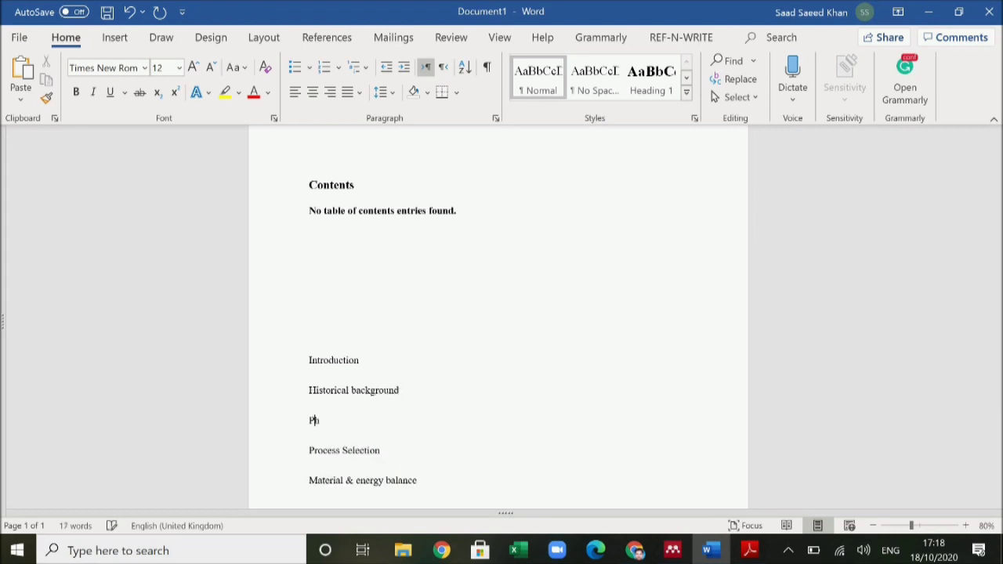
text(ysical & CHemical pro)
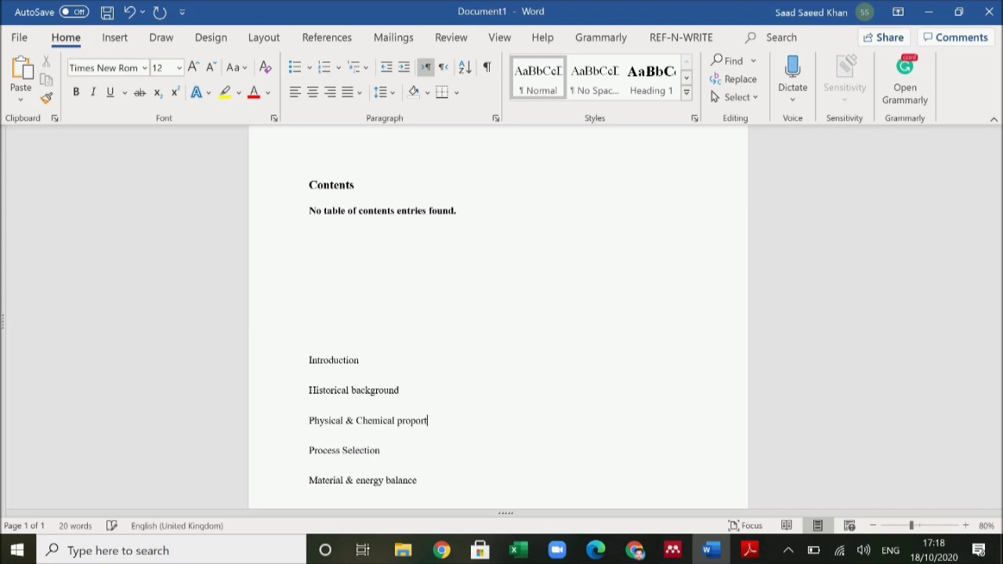
text(perties of m)
text(w amterials)
- Recheck the Chapter 1 topics in Adobe Reader, then add the lines "Local survey" and "Worldwide survey" in Word above "Process Selection"
click(749, 551)
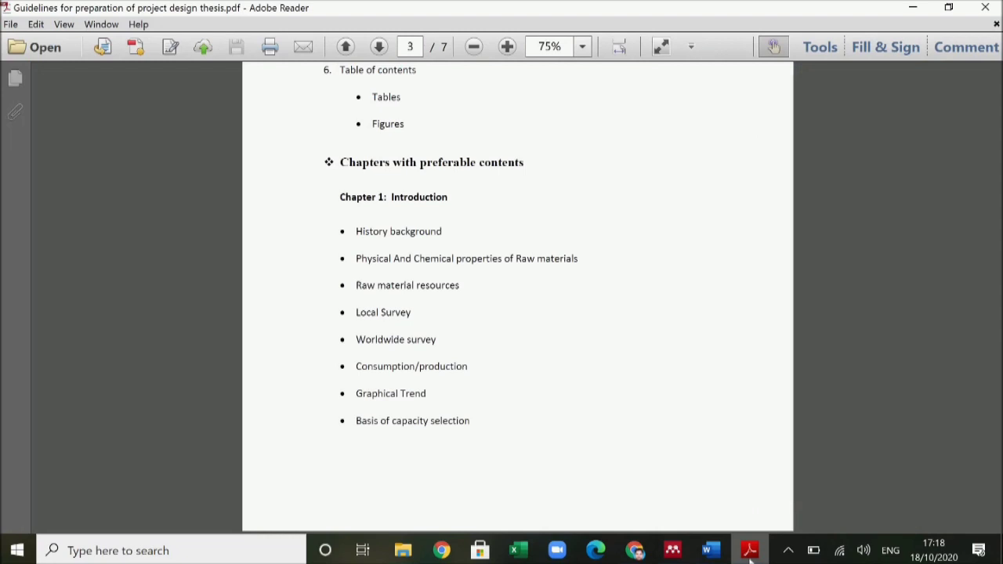
click(710, 551)
text(Loc)
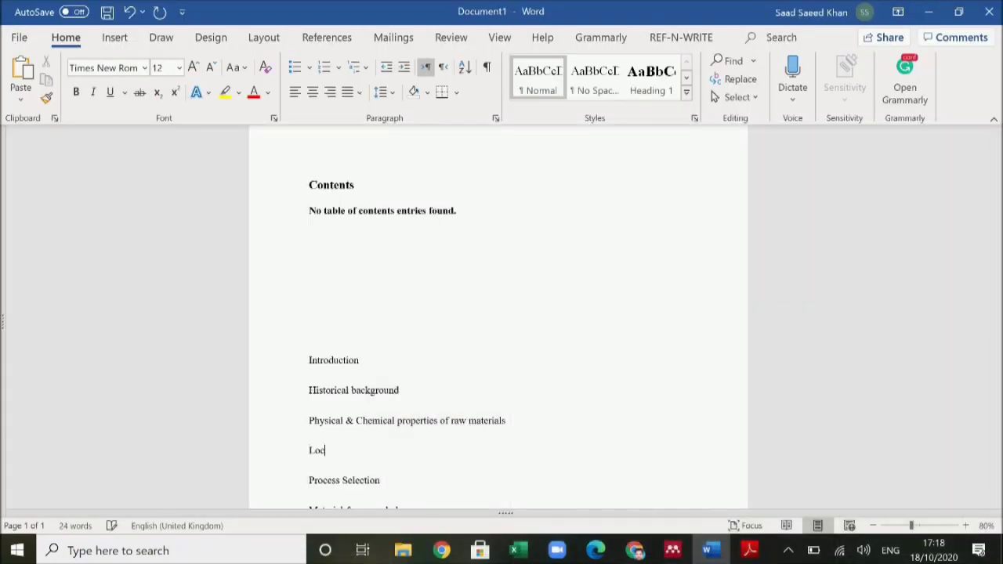
text(la al survey)
key(Return)
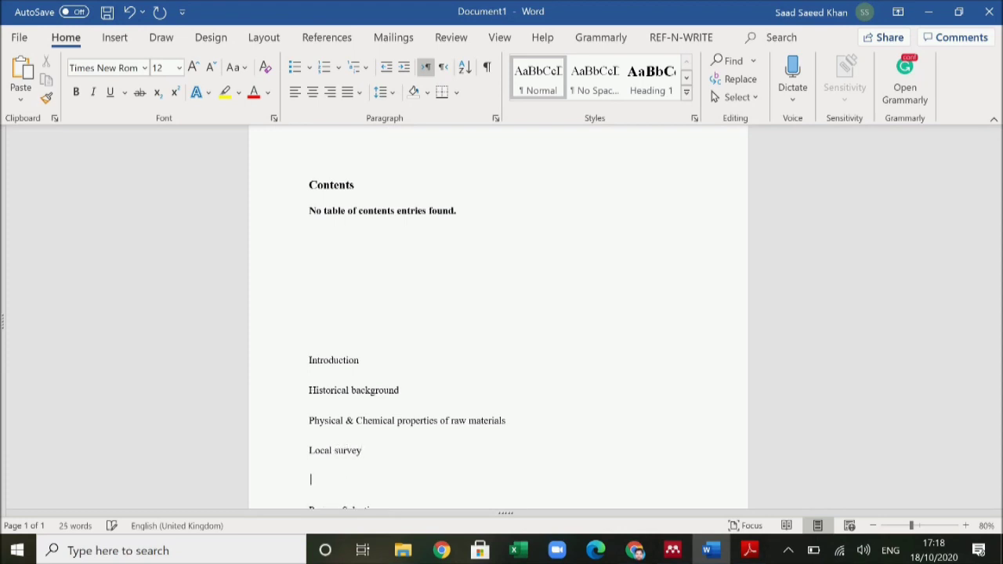
text(E)
key(BackSpace)
text(WOrldwide survey)
- Look up the Chapter 2 topics in Adobe Reader and add the lines "Types of process" and "Process description" below "Process Selection" in Word
scroll(549, 415, down, 3)
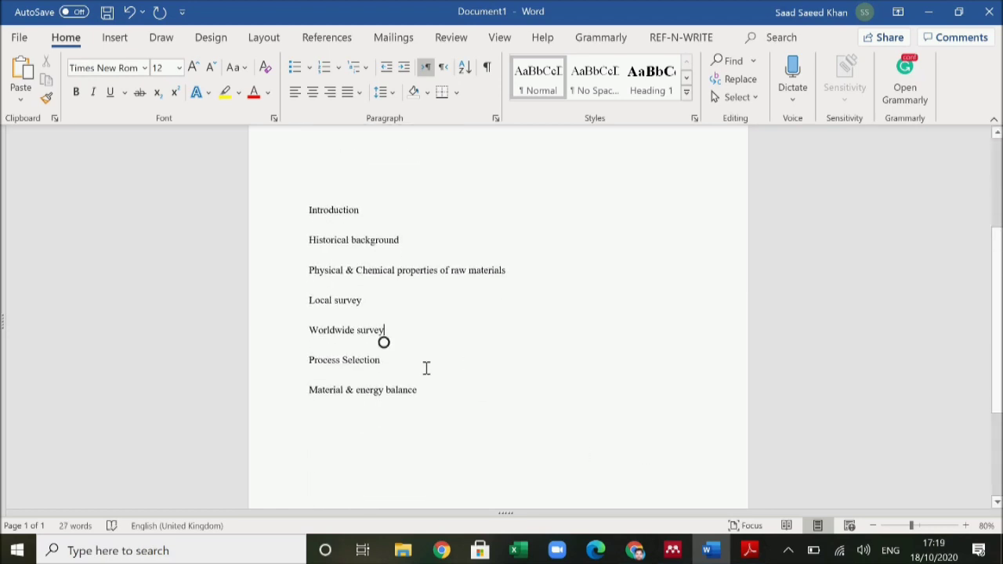
click(425, 367)
key(Return)
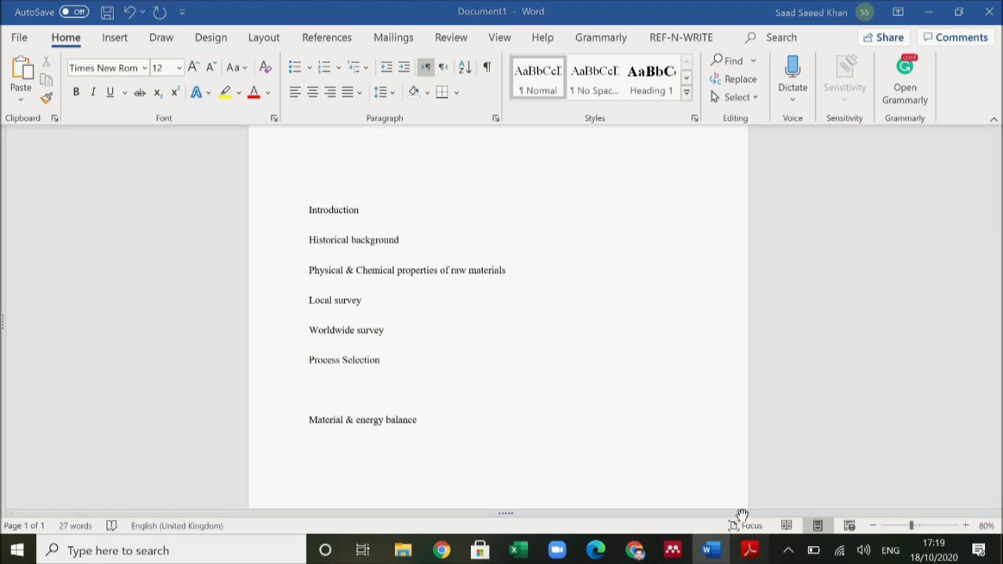
click(749, 551)
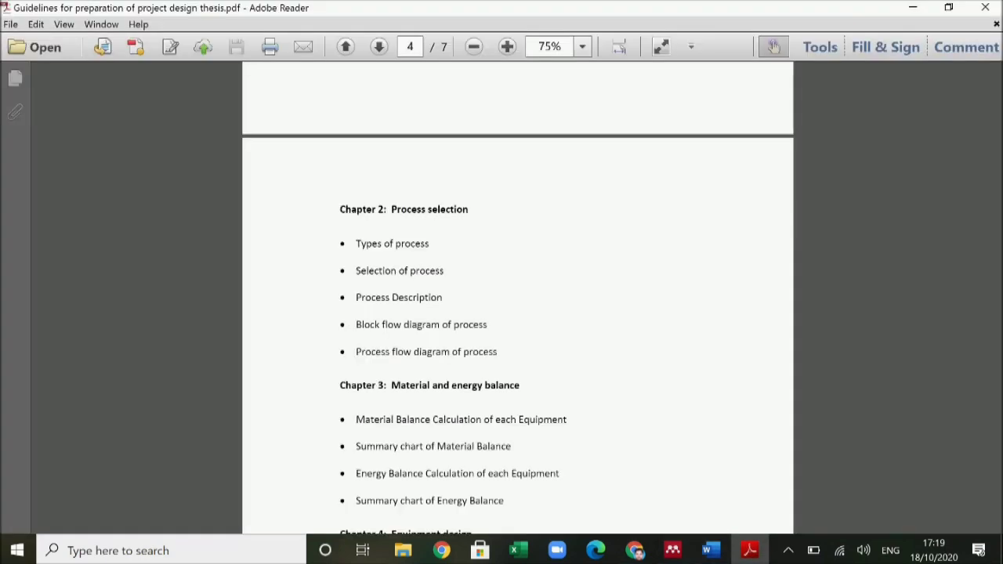
click(746, 552)
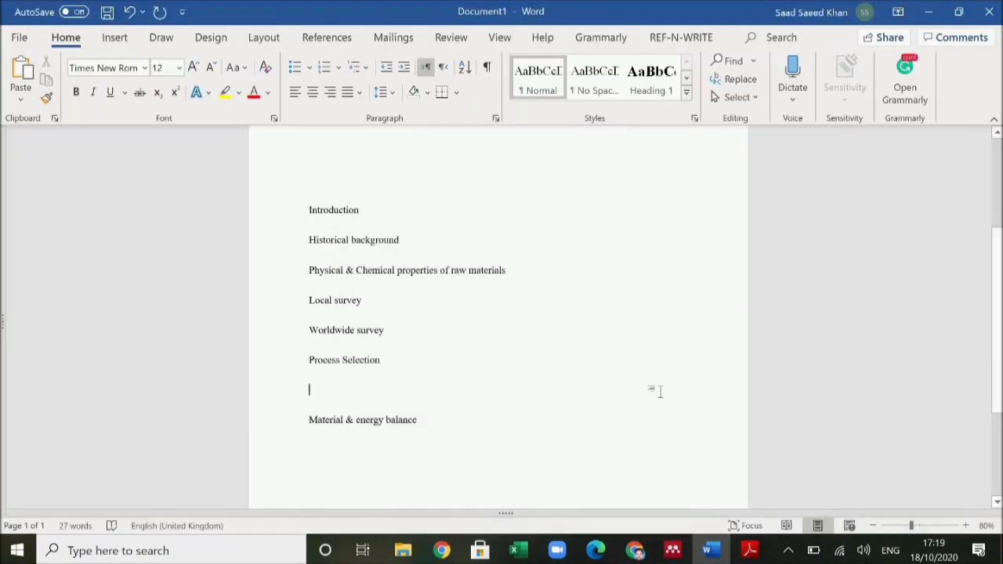
text(Types)
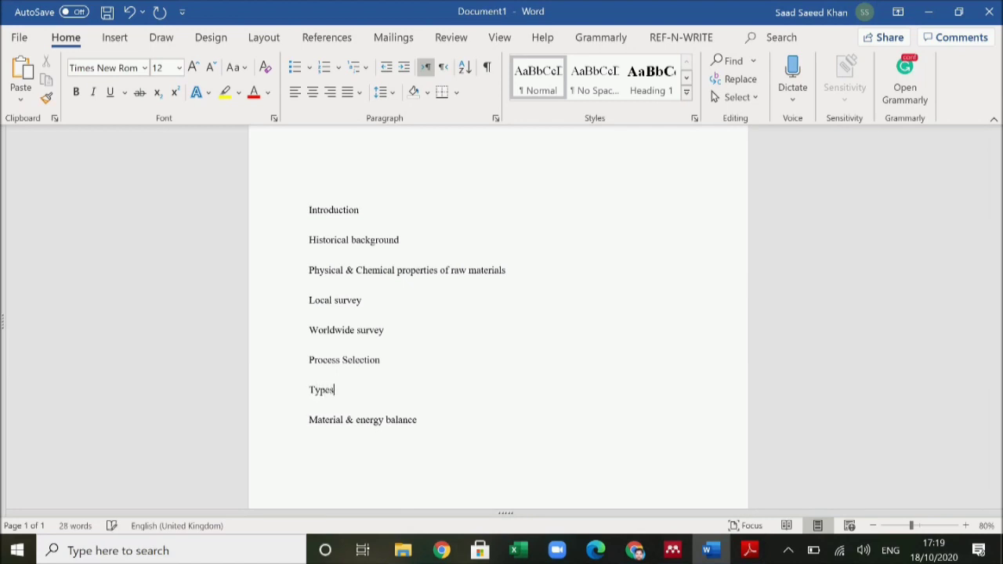
text( of process)
click(747, 553)
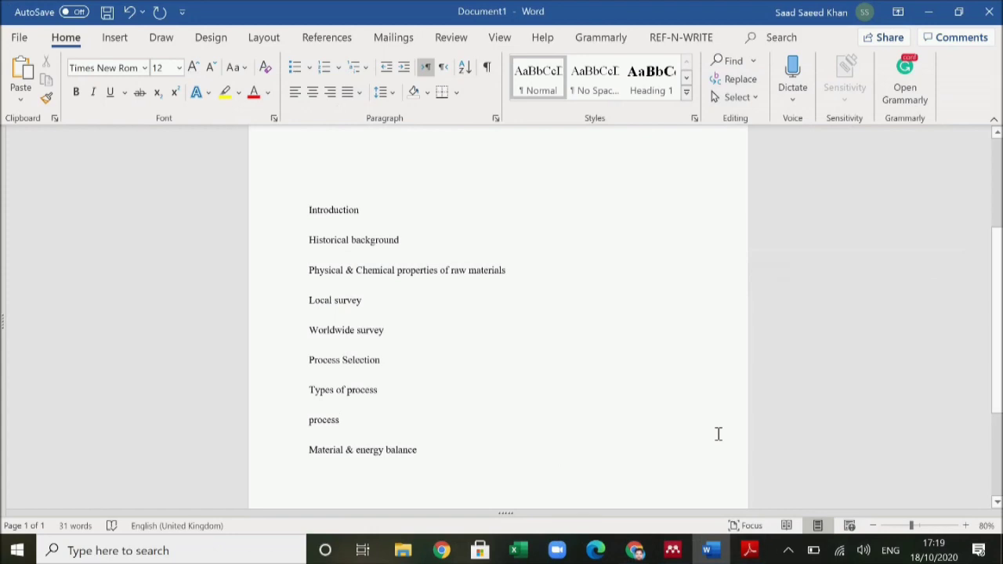
text(d)
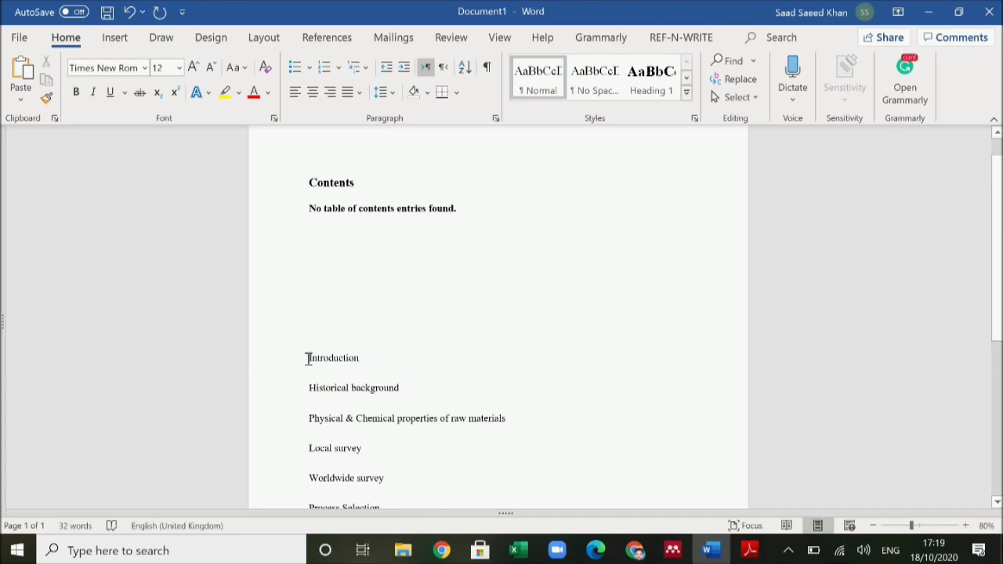
- Apply the Heading 1 style to the "Introduction", "Process Selection" and "Material & energy balance" lines together
drag(308, 359, 391, 357)
scroll(460, 391, down, 3)
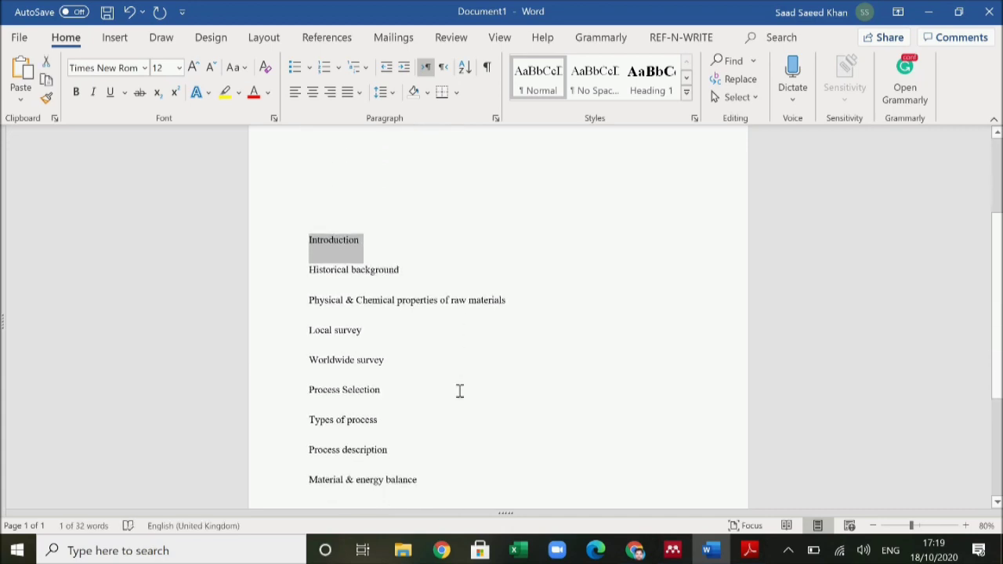
drag(308, 389, 392, 398)
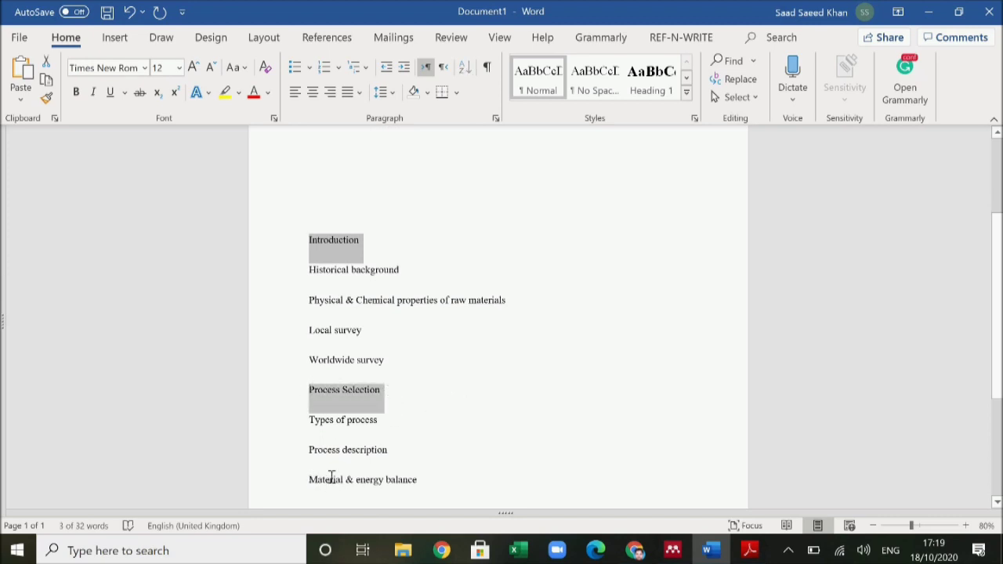
drag(332, 478, 420, 482)
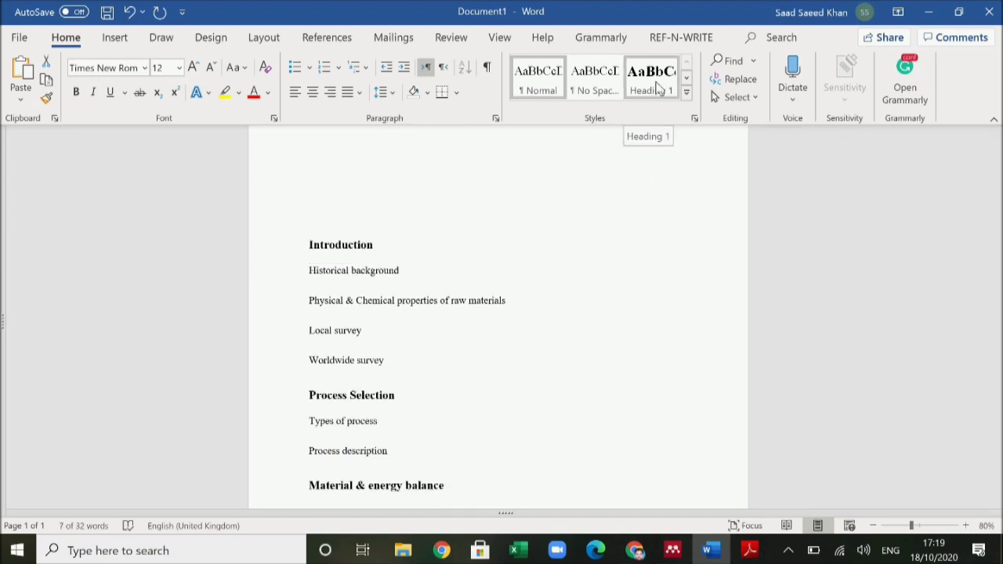
click(658, 88)
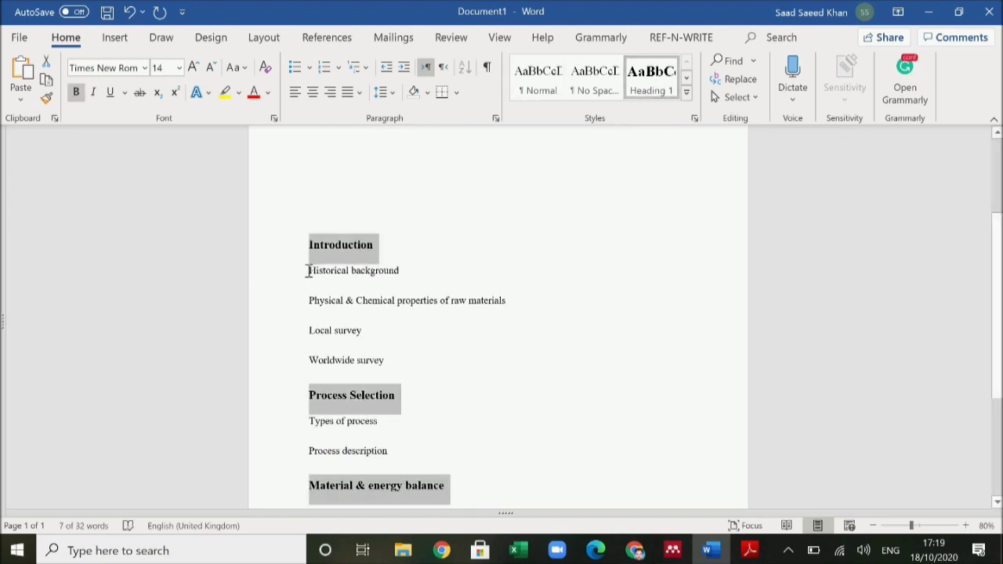
- Apply the Heading 2 style to the four topic lines under "Introduction" and the two under "Process Selection"
drag(311, 270, 458, 365)
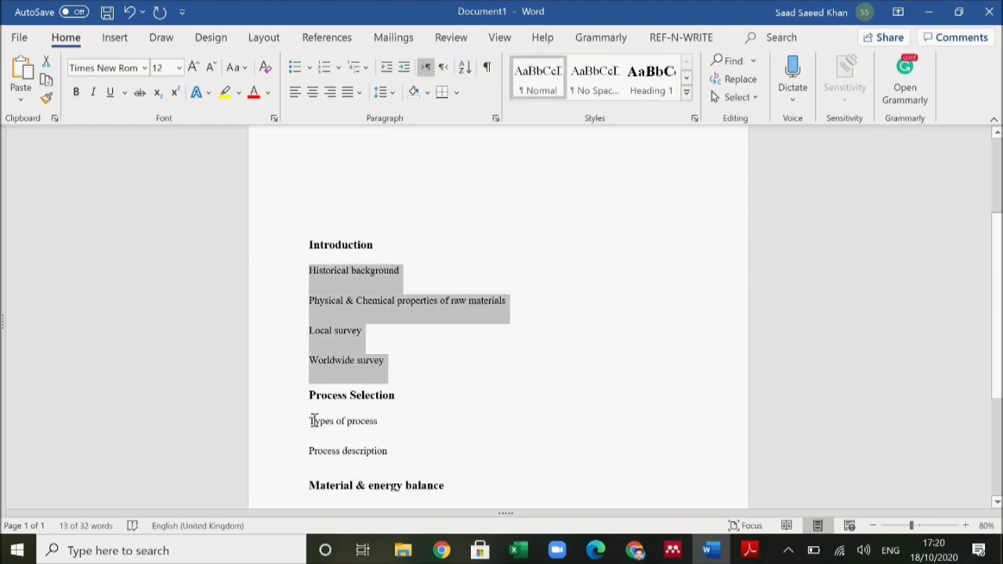
drag(310, 421, 394, 458)
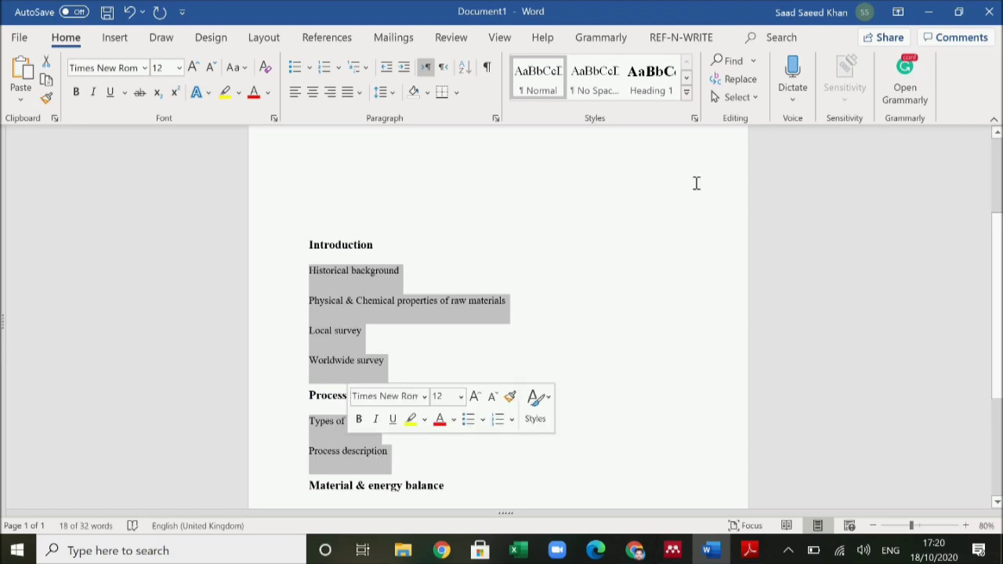
click(689, 95)
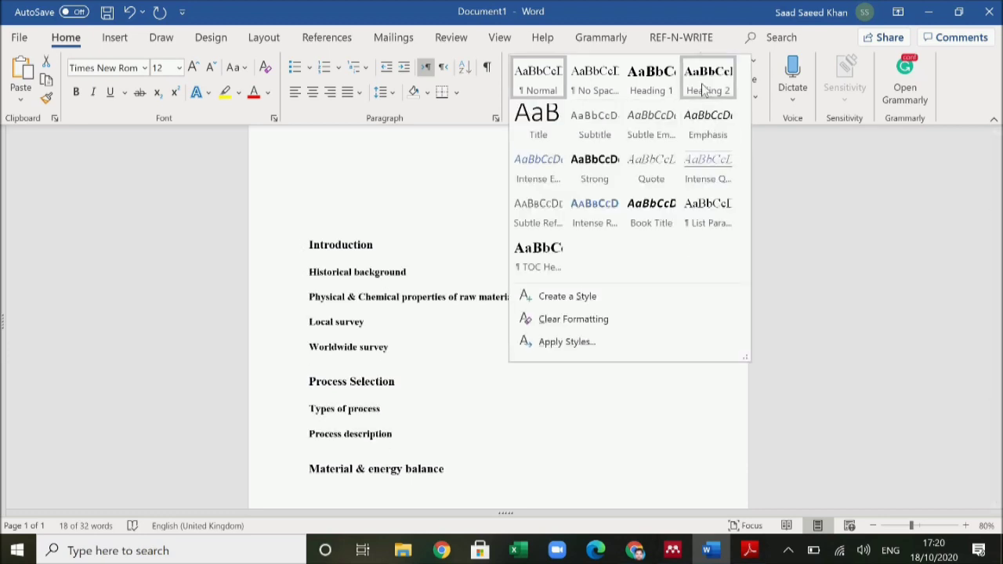
click(703, 88)
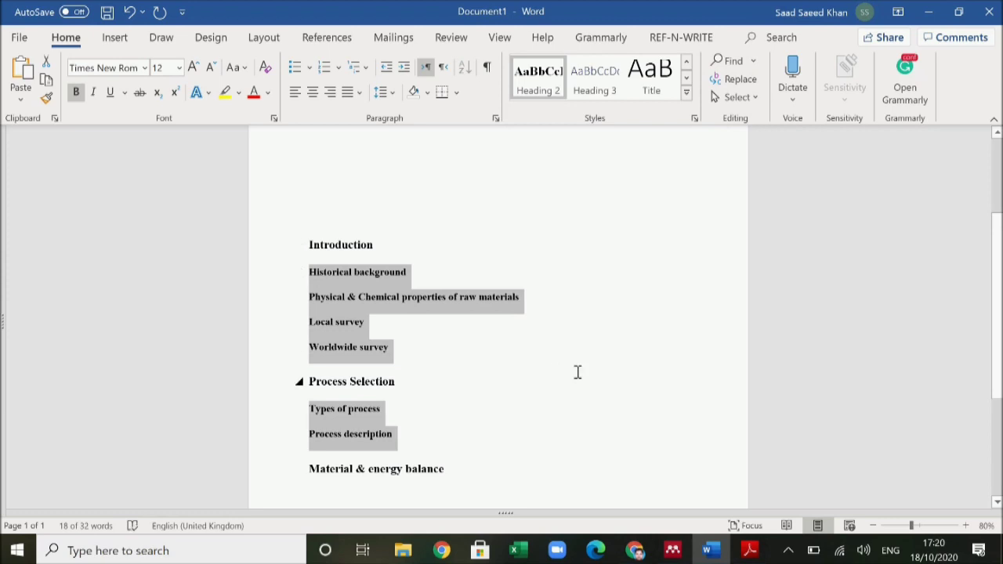
- Update the table of contents to list the chapter headings and subheadings, and review its entries
scroll(578, 373, up, 3)
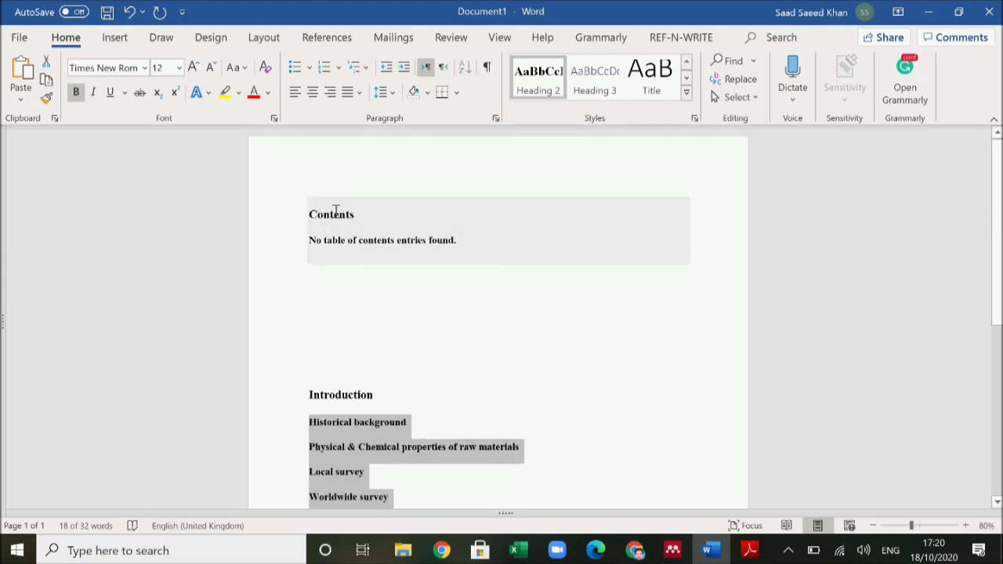
click(336, 210)
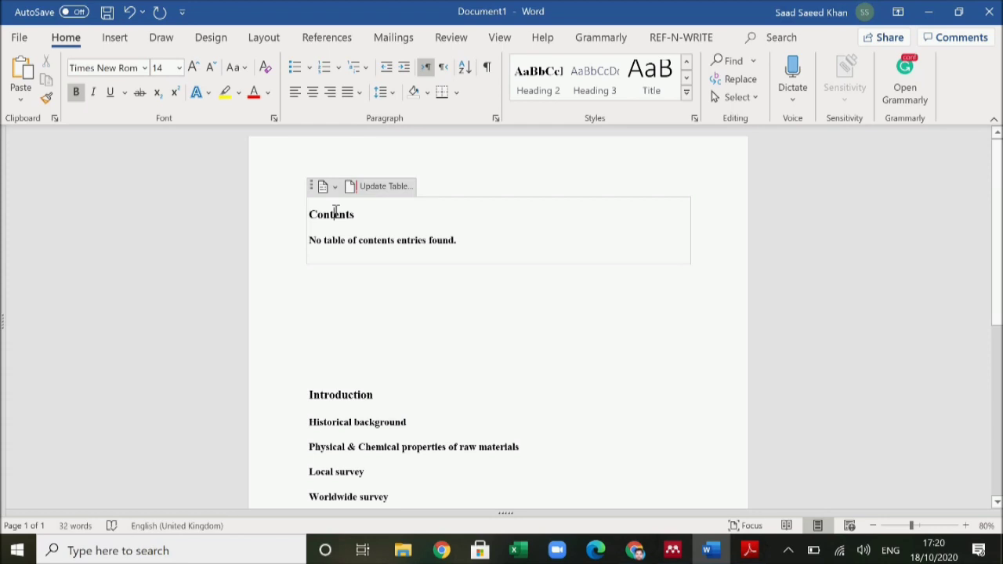
click(383, 189)
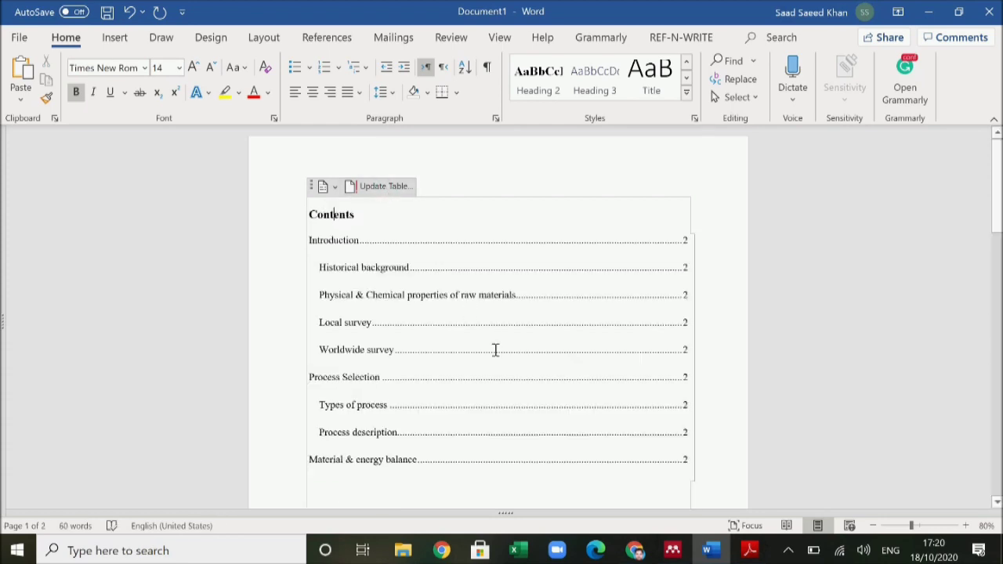
scroll(495, 350, down, 2)
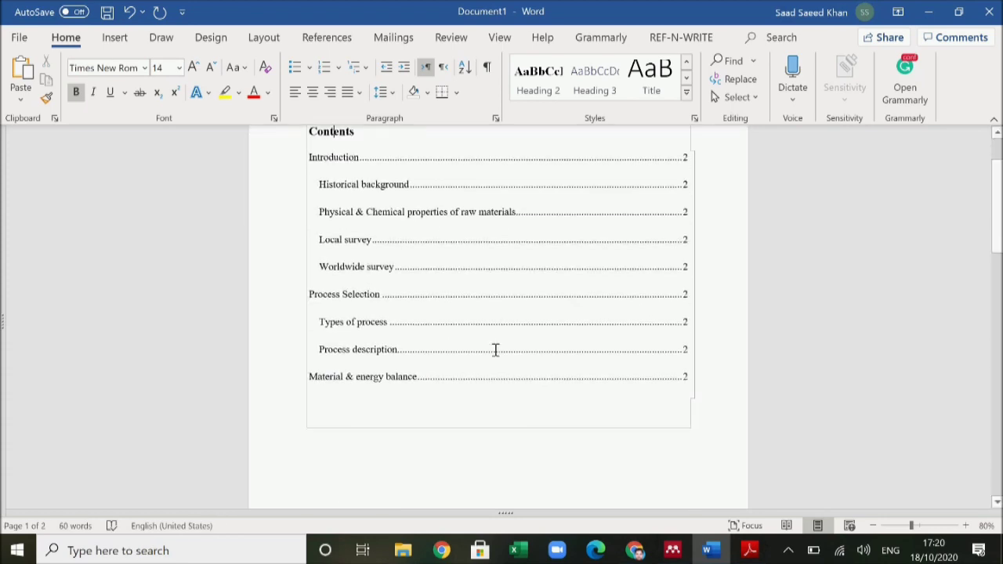
scroll(352, 231, up, 1)
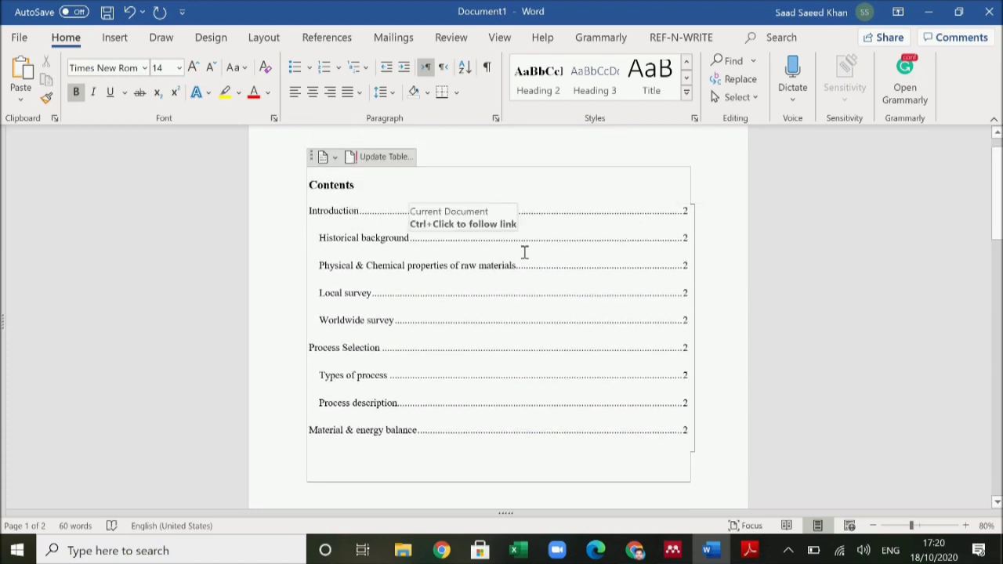
scroll(525, 252, down, 1)
scroll(450, 267, up, 1)
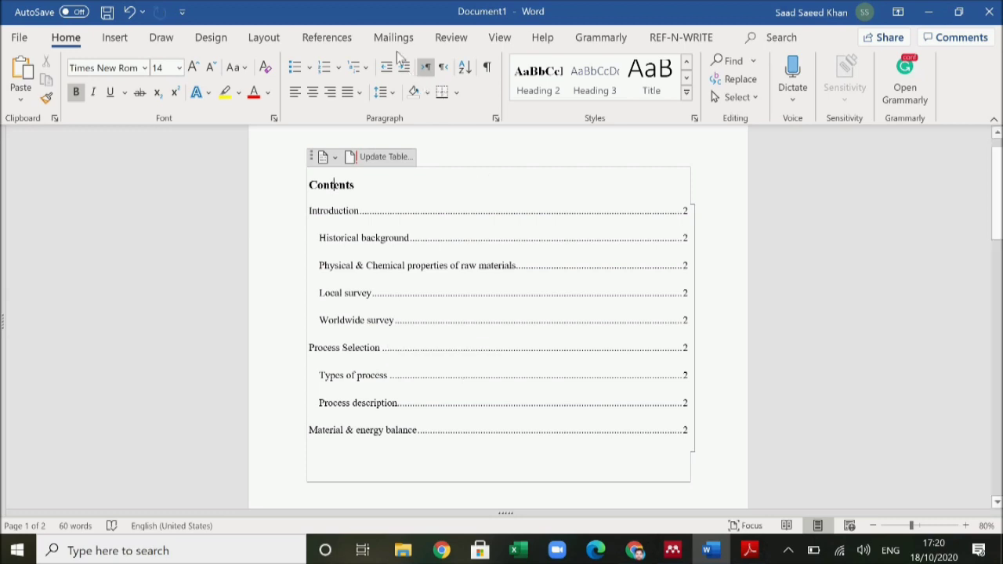
- Make the TOC 1 style bold in the custom table of contents settings and replace the existing table with the result
click(328, 39)
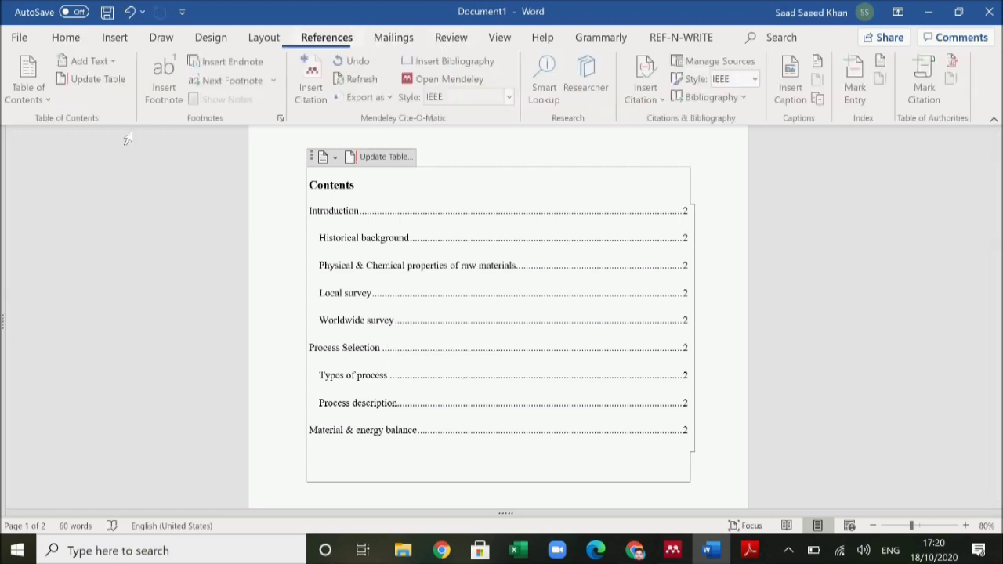
click(44, 98)
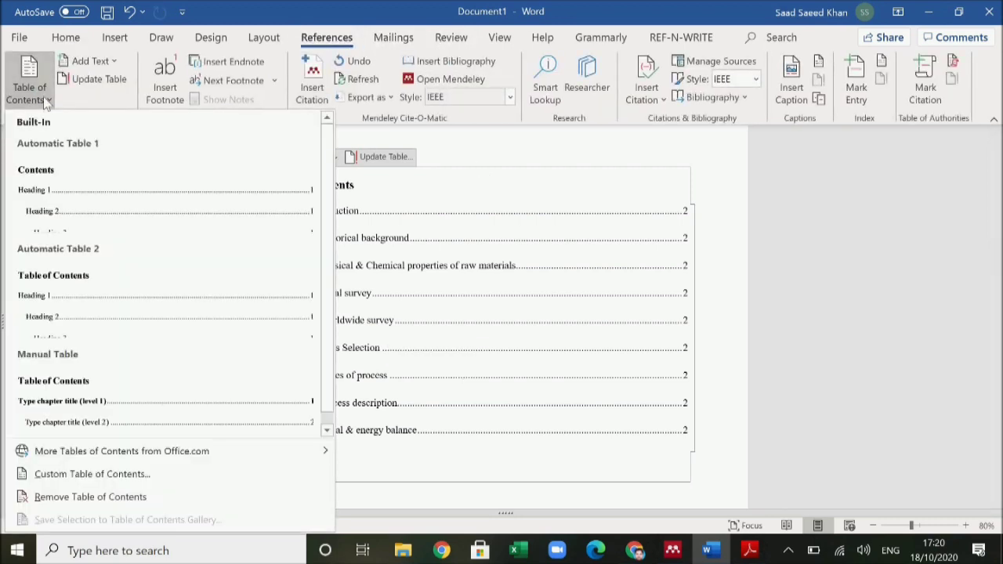
click(130, 475)
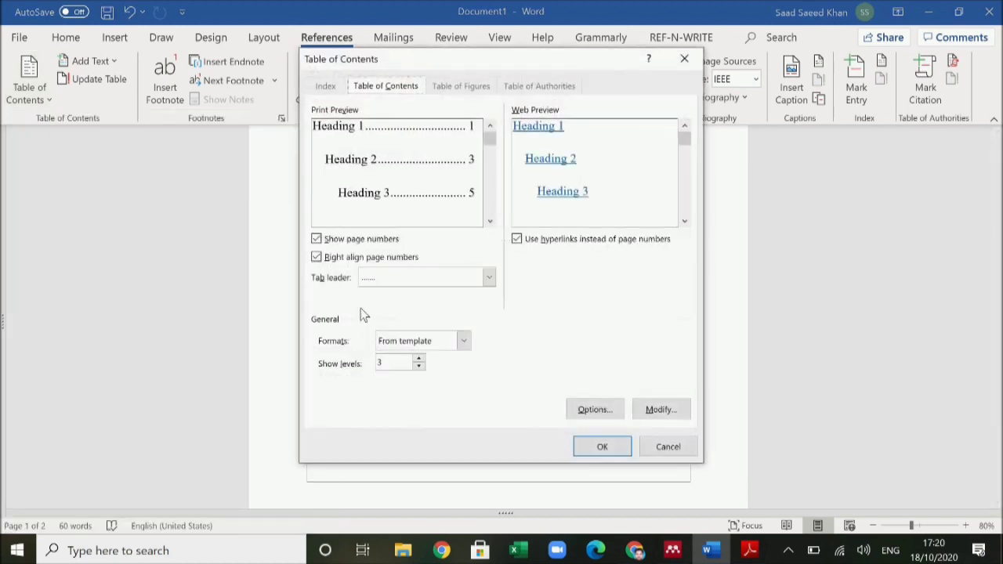
click(607, 413)
click(609, 381)
click(657, 410)
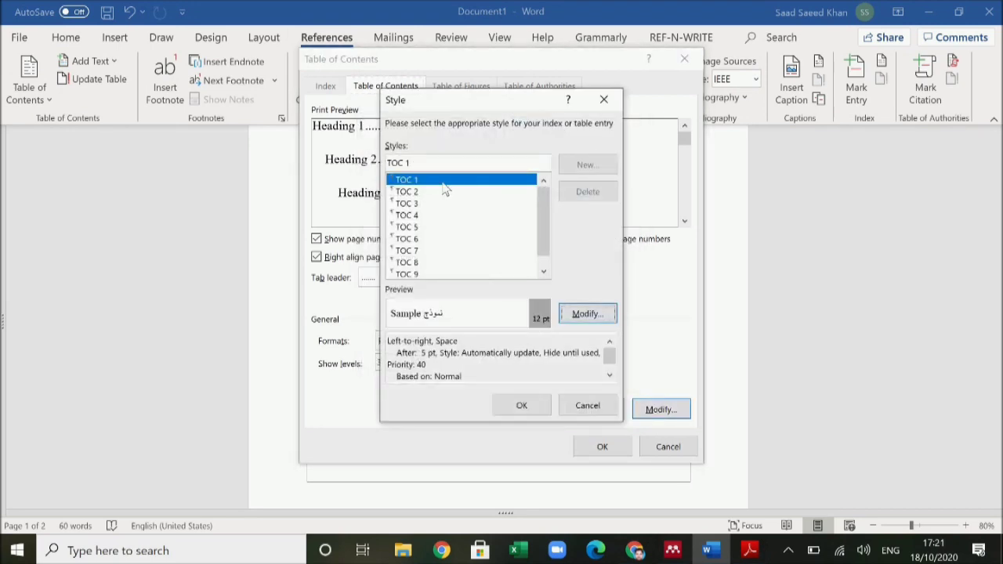
click(588, 313)
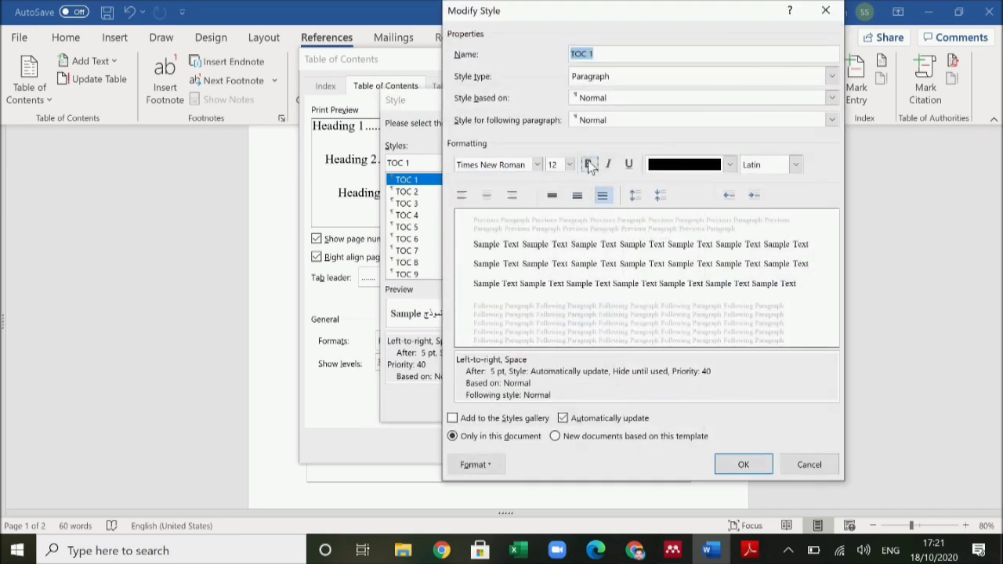
click(590, 165)
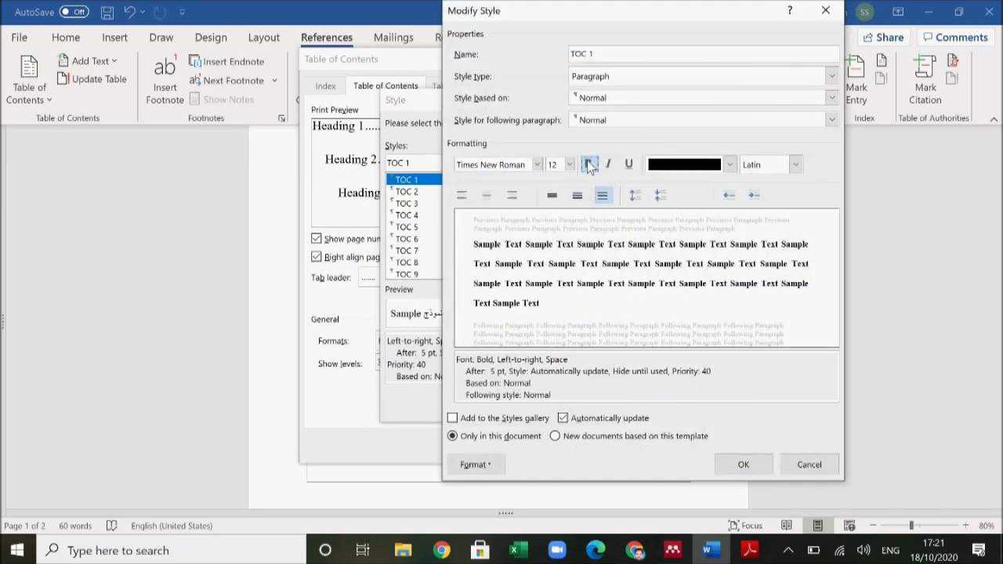
click(758, 463)
click(525, 406)
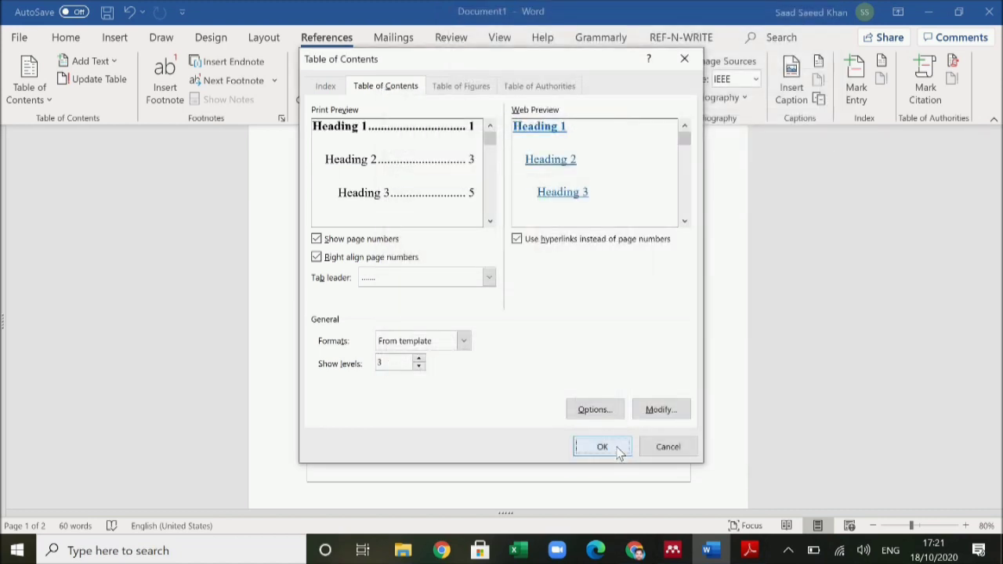
click(617, 450)
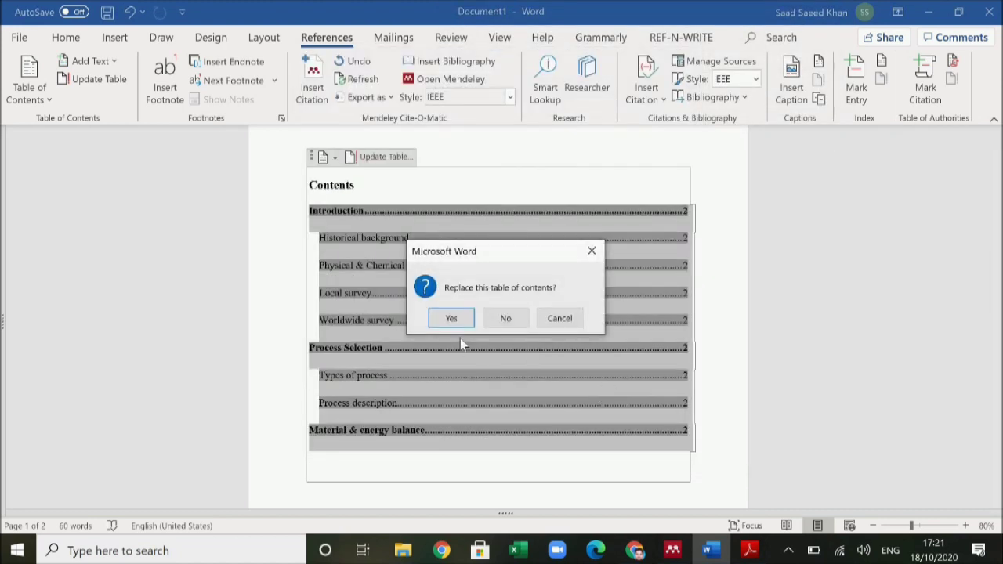
click(451, 319)
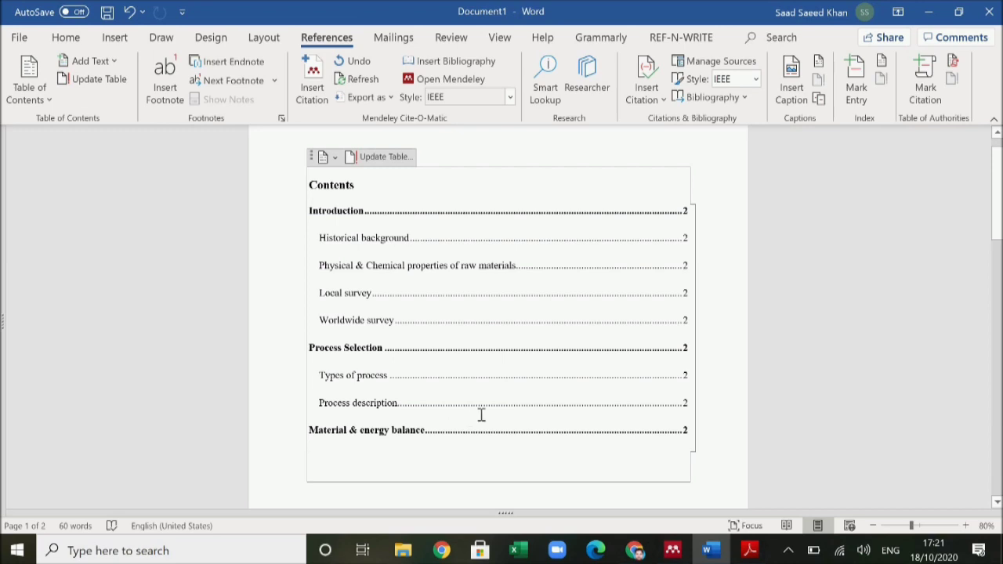
- Follow the "Introduction" entry in the table of contents to its heading and prefix that heading with "Chapter No. 1: "
ctrl+click(361, 212)
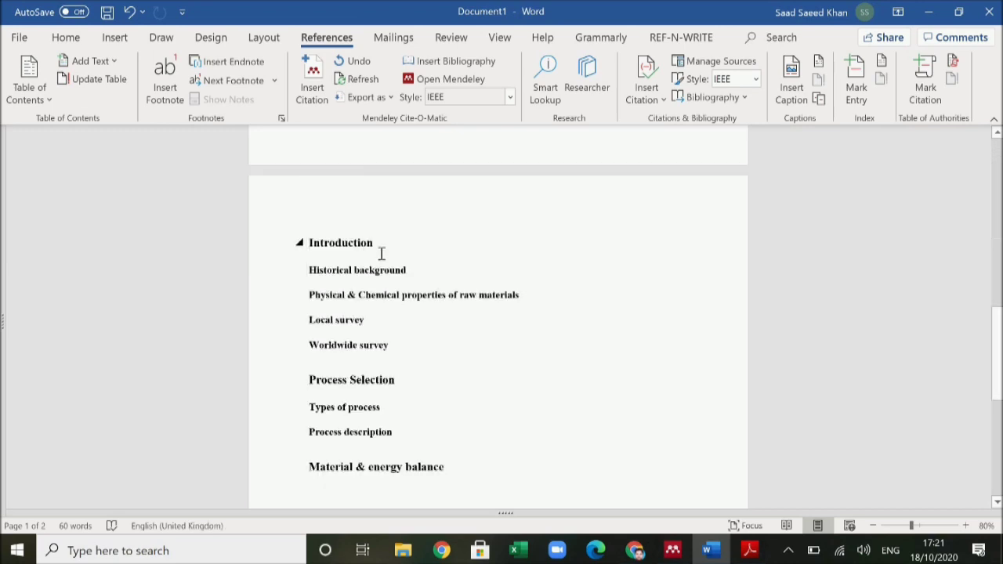
text(CHapter )
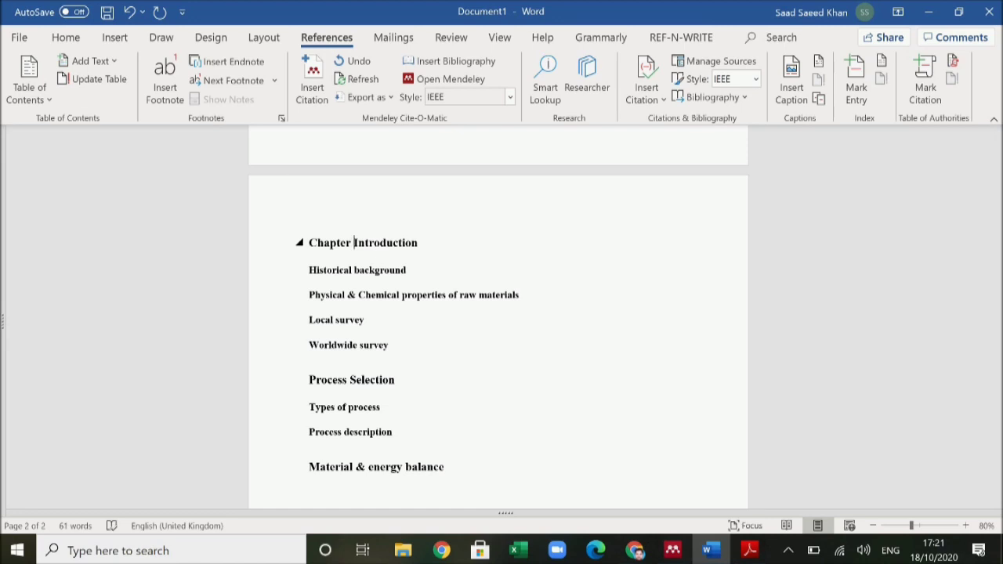
text( No. 1)
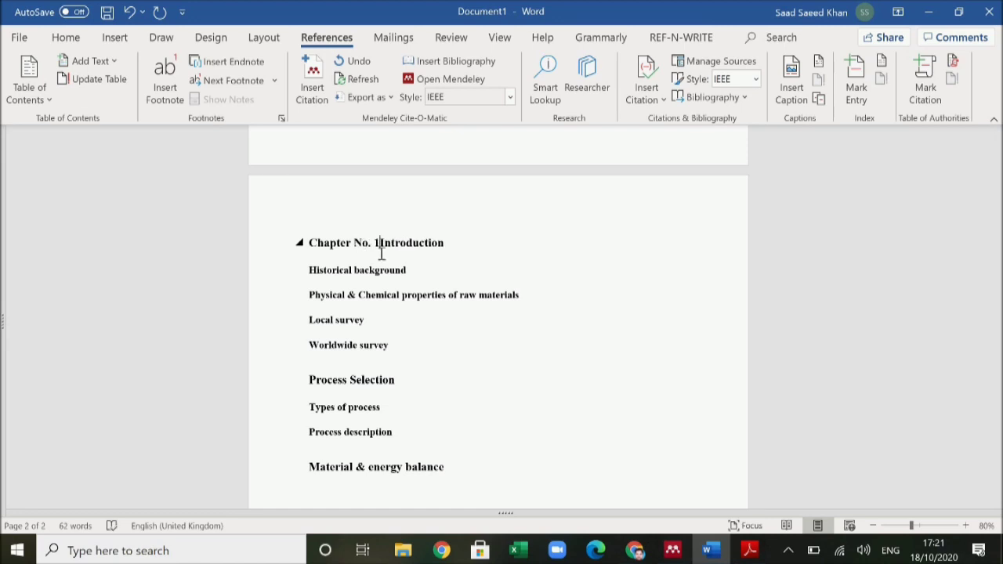
text(:)
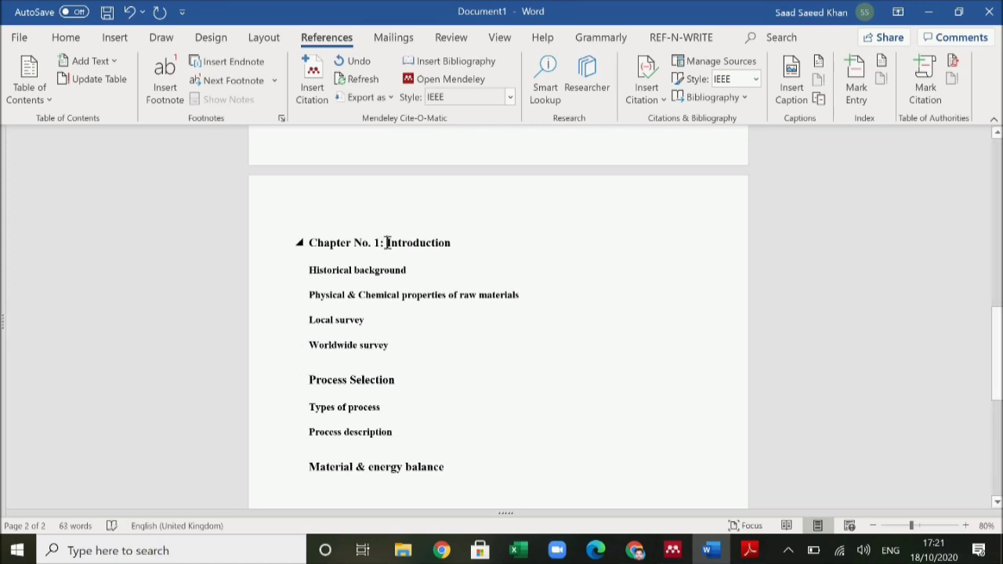
- Copy the chapter prefix from the Introduction heading to the front of "Process Selection" and change its number to 2
drag(386, 243, 310, 252)
key(ctrl+c)
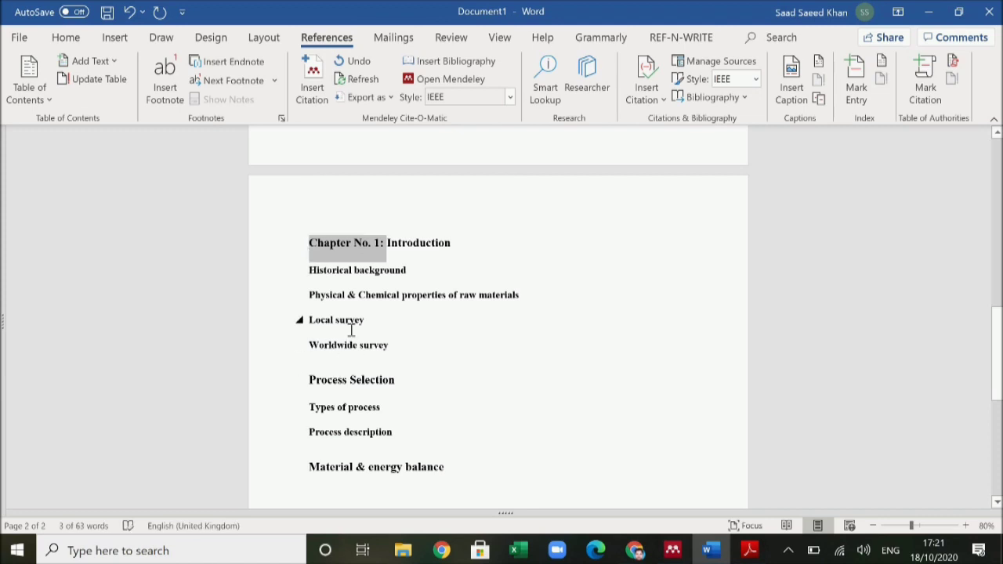
click(312, 381)
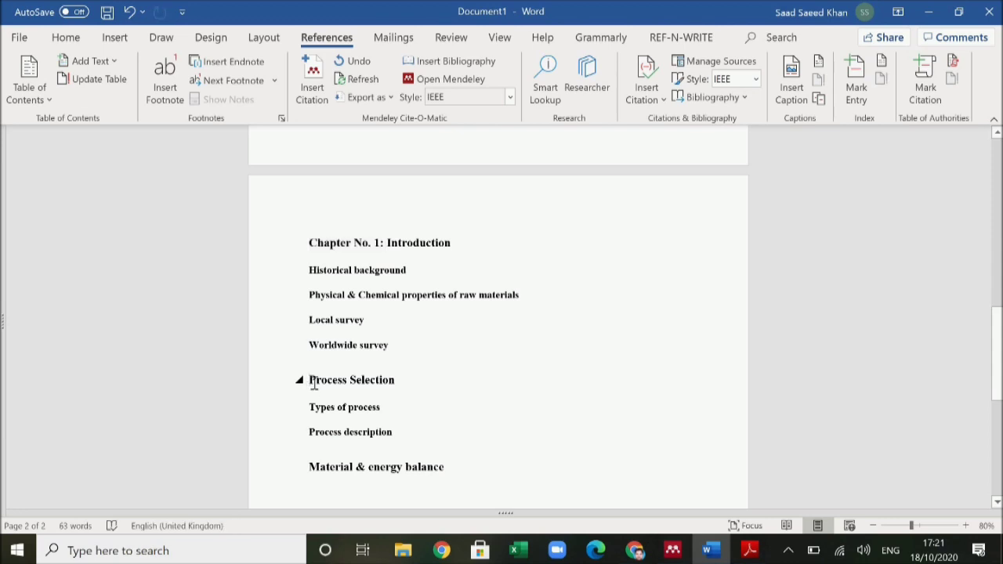
key(ctrl+v)
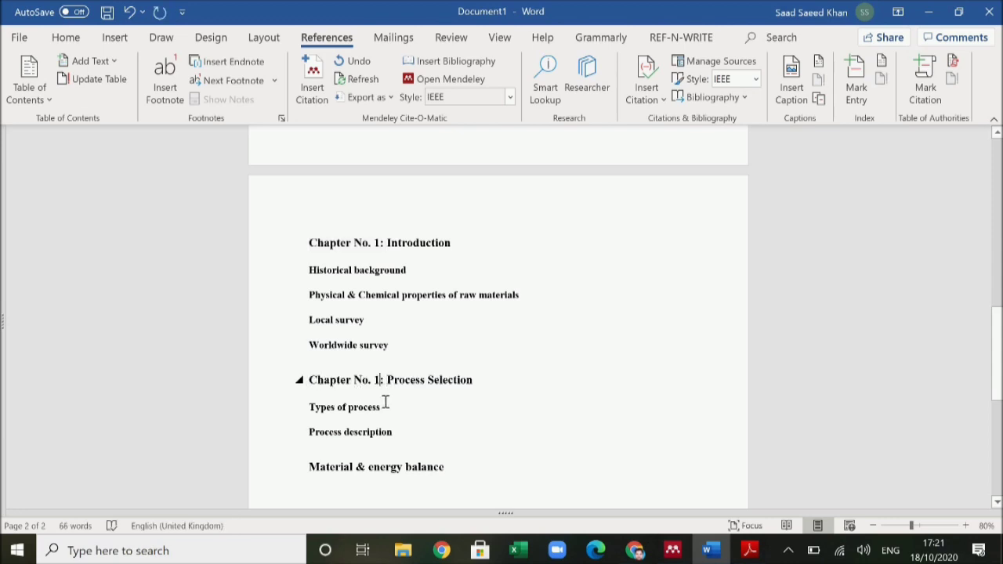
key(BackSpace)
text(2)
- Paste the chapter prefix in front of the "Material & energy balance" heading and change its number to 3
click(304, 468)
key(ctrl+v)
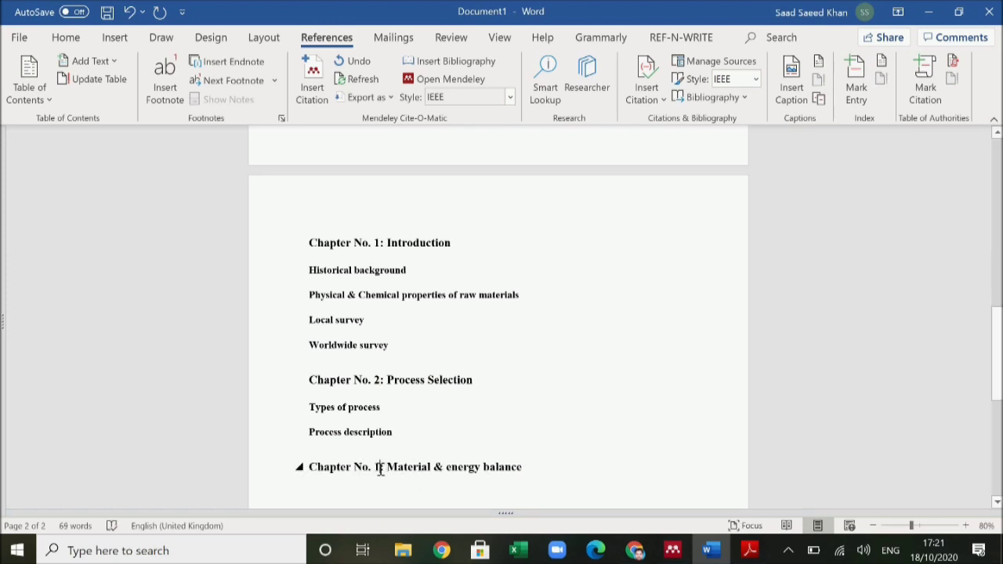
click(380, 468)
key(BackSpace)
text(3)
- Update the entire table of contents so its entries pick up the numbered chapter headings
scroll(572, 420, up, 8)
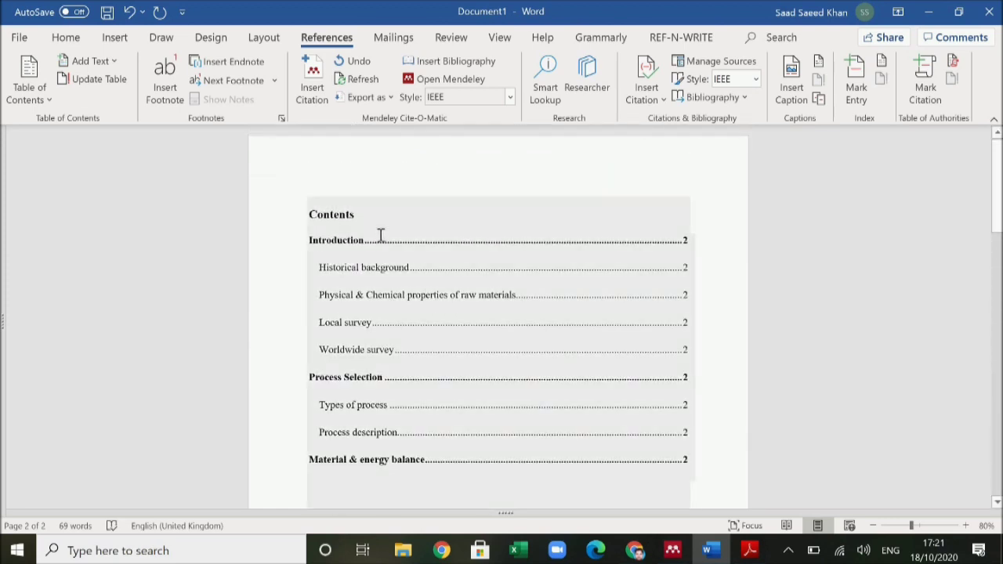
click(380, 235)
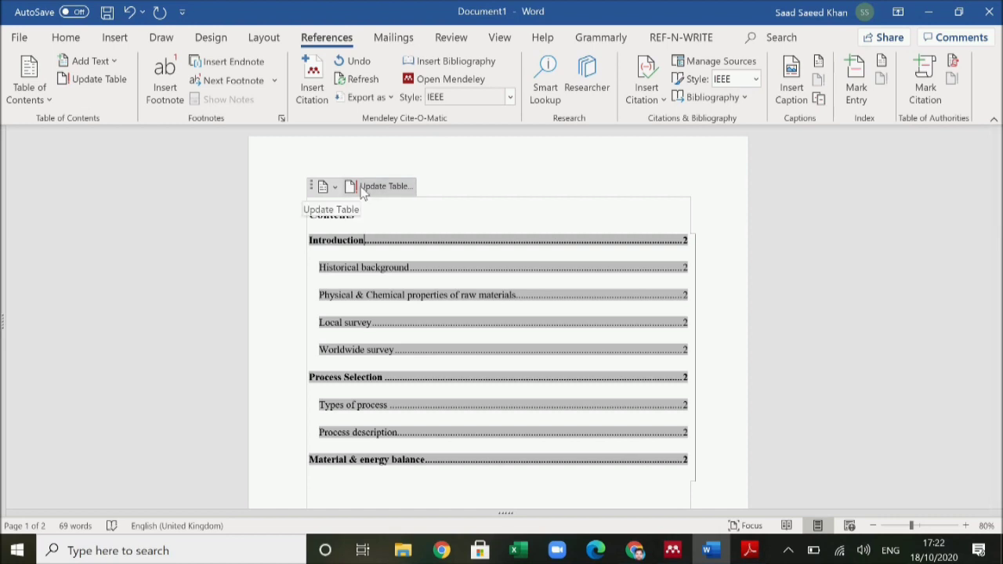
click(362, 190)
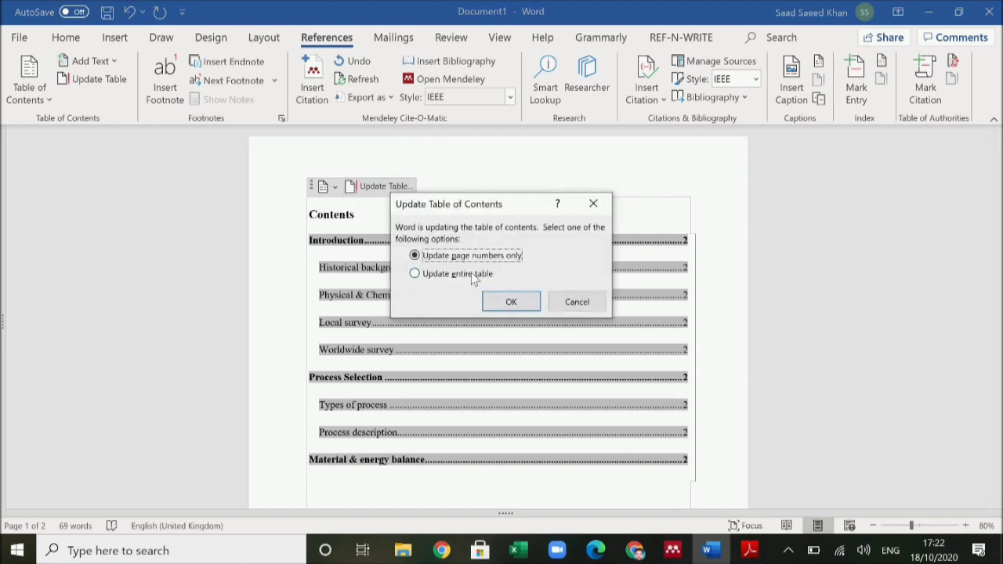
click(458, 274)
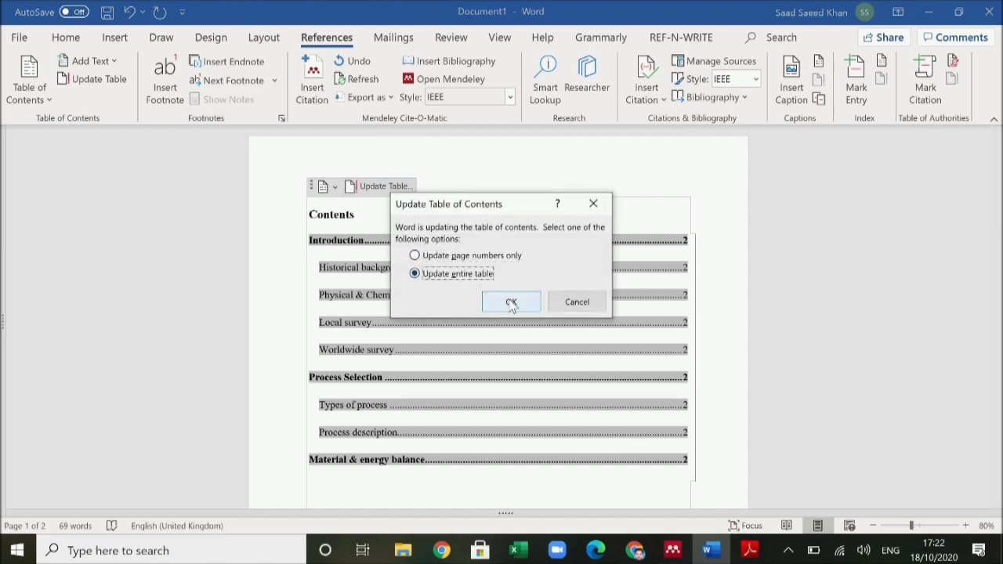
click(511, 302)
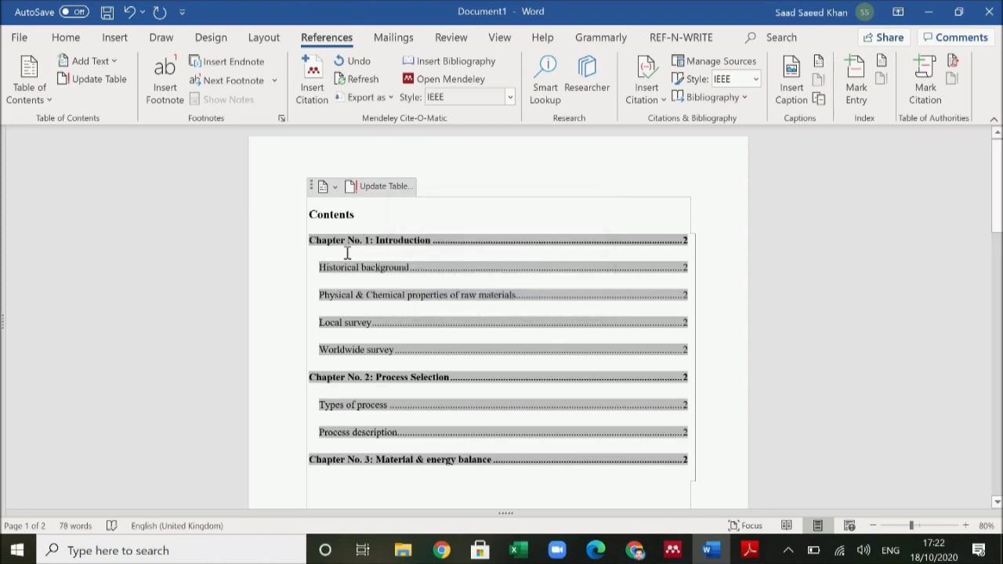
- Review the chapter and subheading entries and their page numbers in the updated table of contents
scroll(707, 365, down, 2)
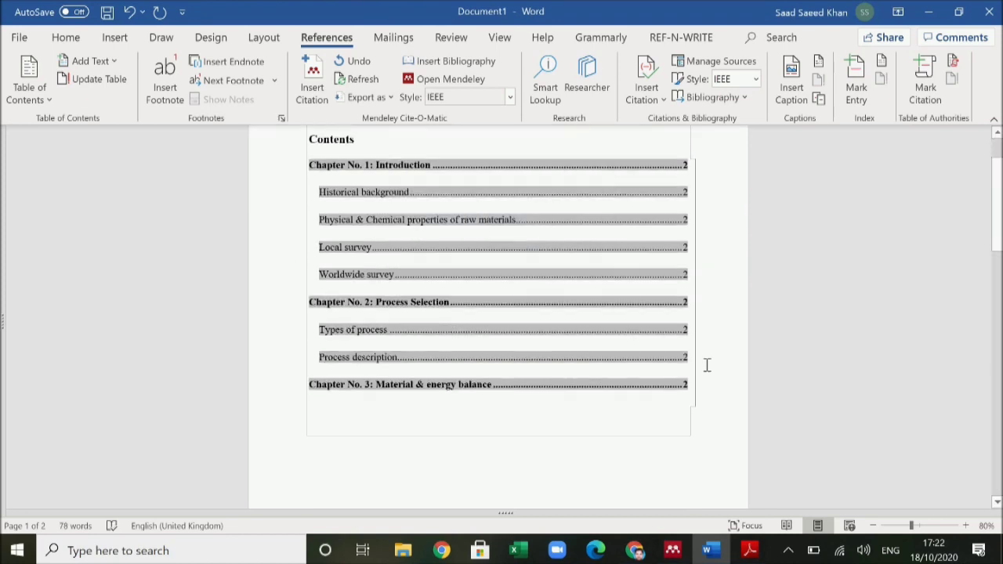
scroll(541, 380, up, 2)
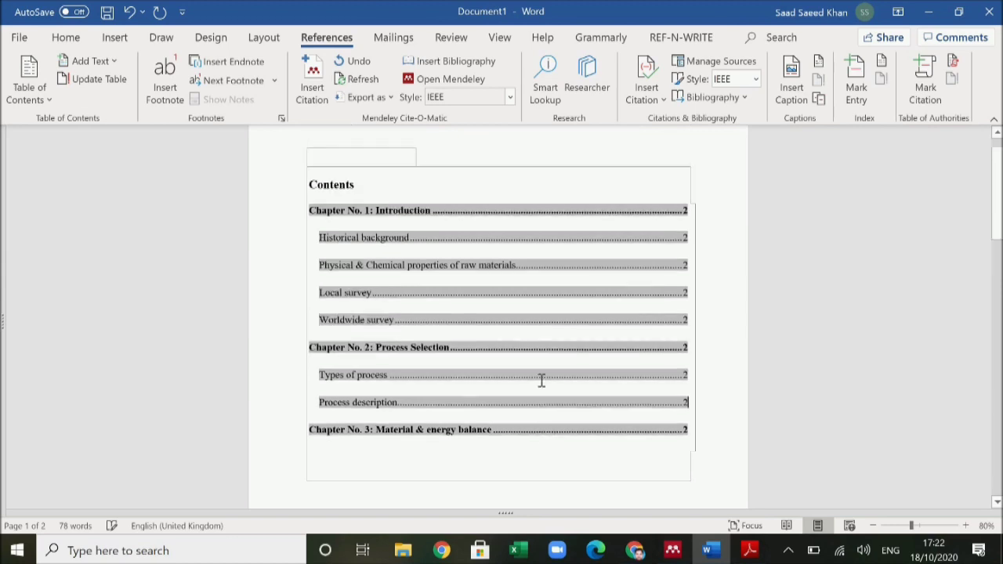
scroll(541, 380, down, 1)
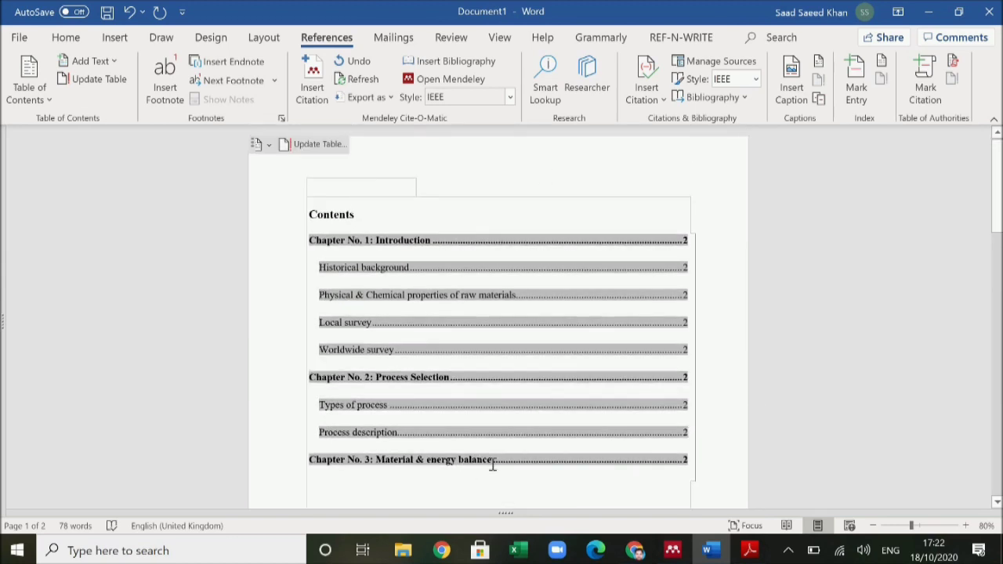
scroll(493, 465, down, 3)
click(447, 447)
scroll(476, 457, up, 3)
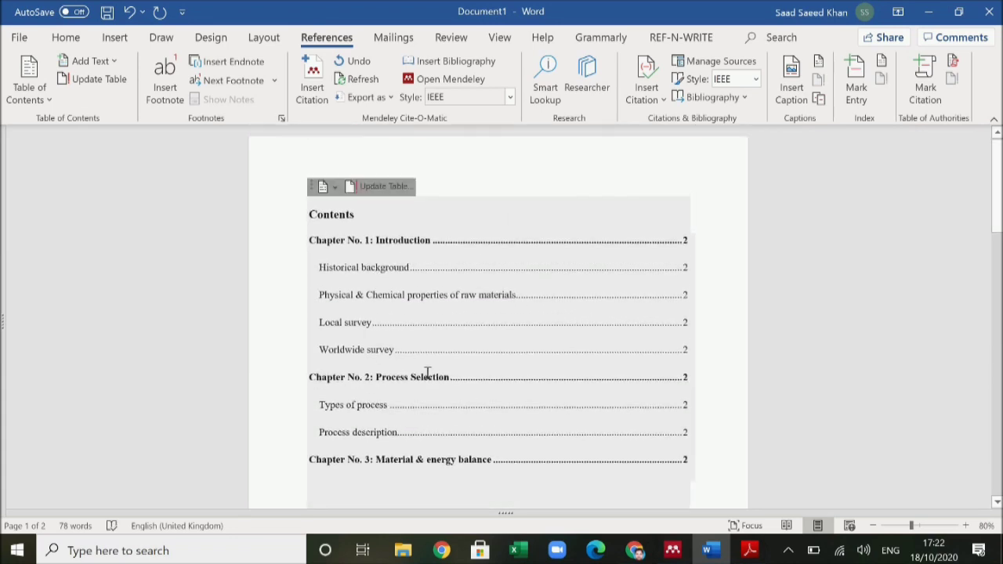
scroll(441, 370, down, 2)
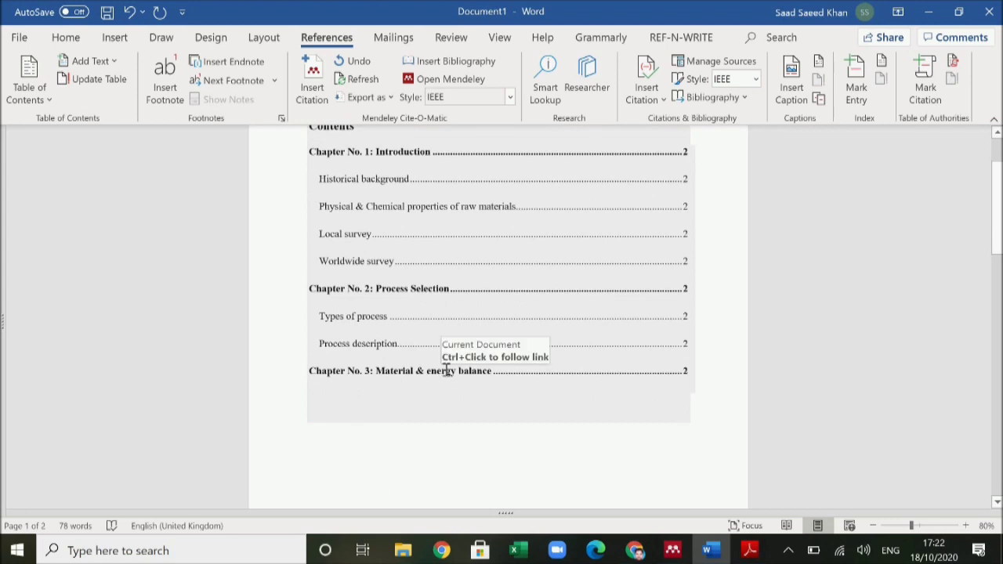
scroll(446, 370, up, 2)
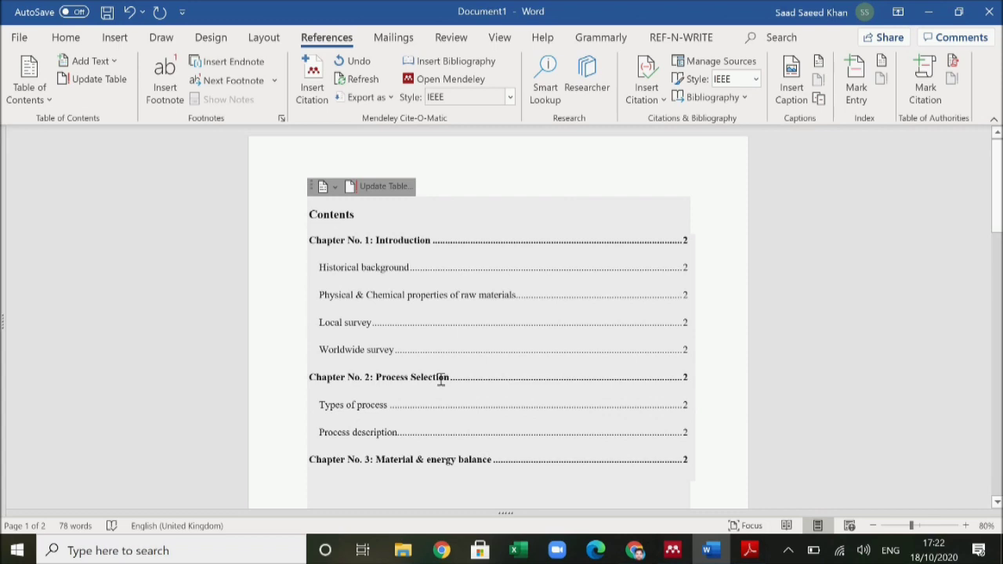
scroll(433, 384, down, 2)
scroll(433, 385, up, 2)
scroll(433, 384, down, 1)
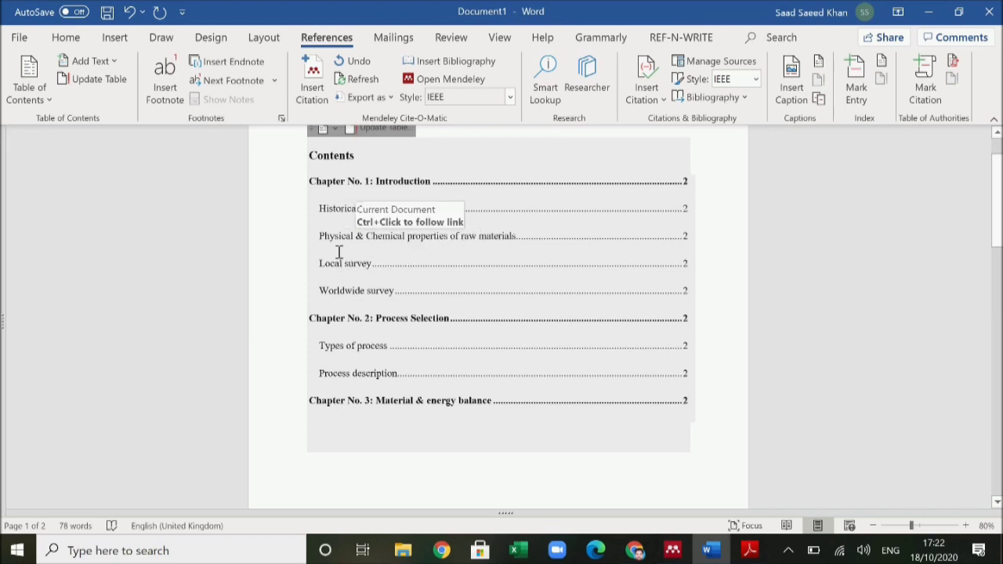
scroll(506, 254, up, 2)
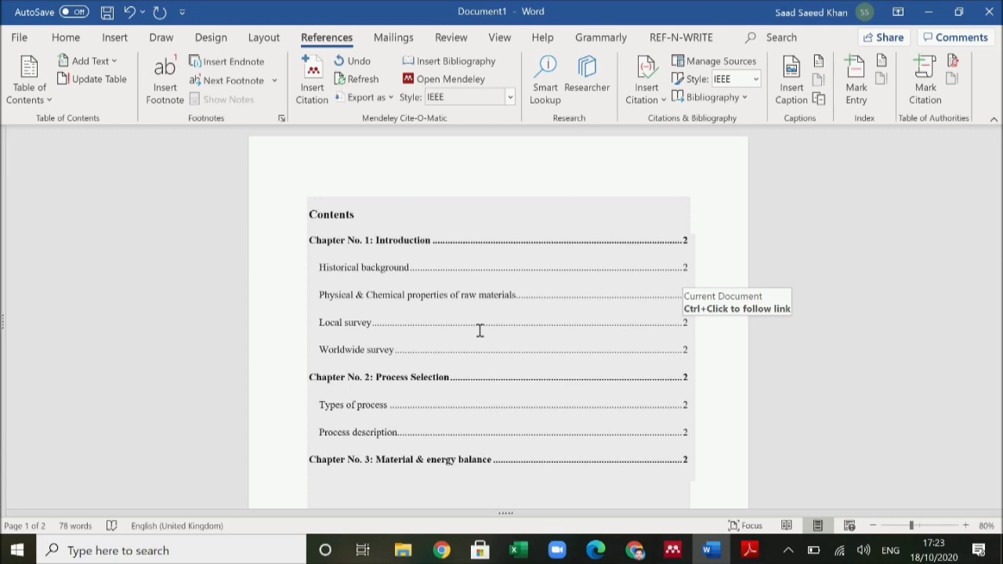
- Change the title above the entries from "Contents" to "Table of Contents"
click(355, 221)
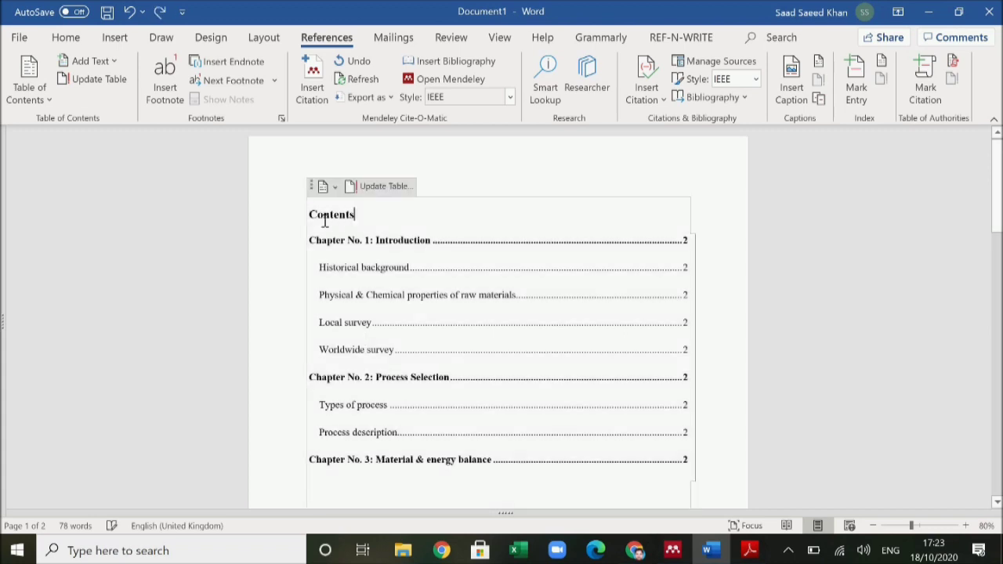
click(312, 218)
text(Table of)
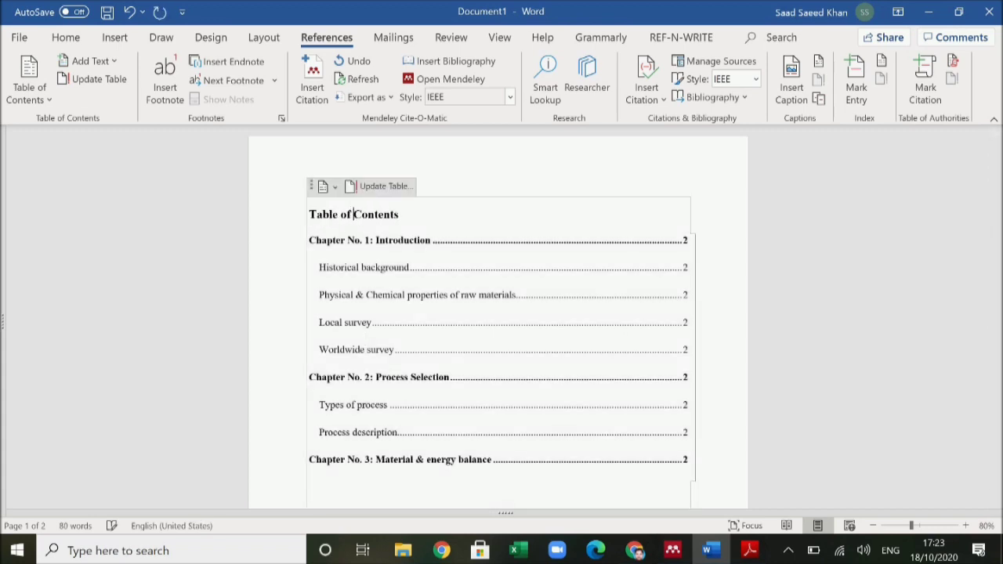
- Center the "Table of Contents" title above the entries
drag(405, 219, 291, 205)
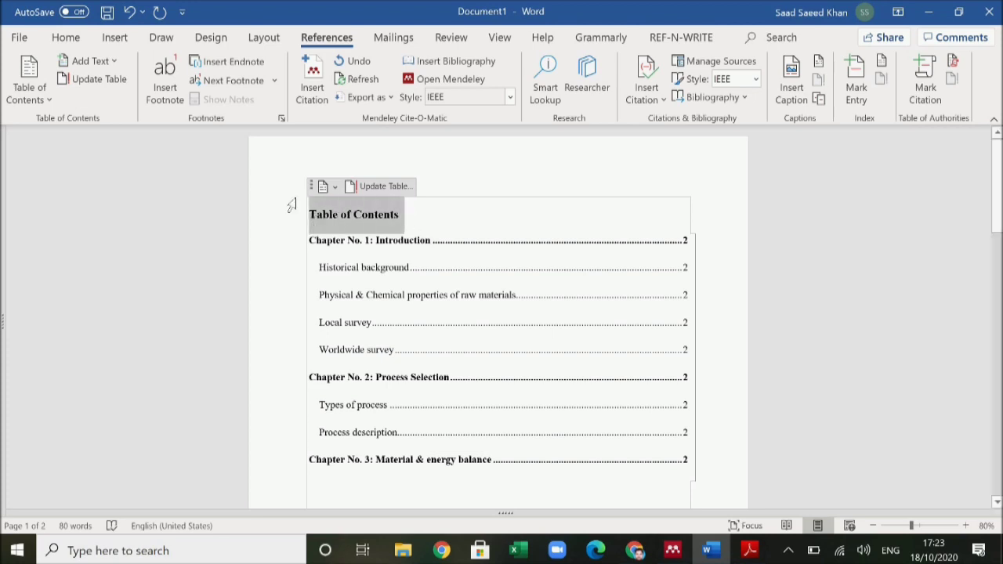
click(66, 37)
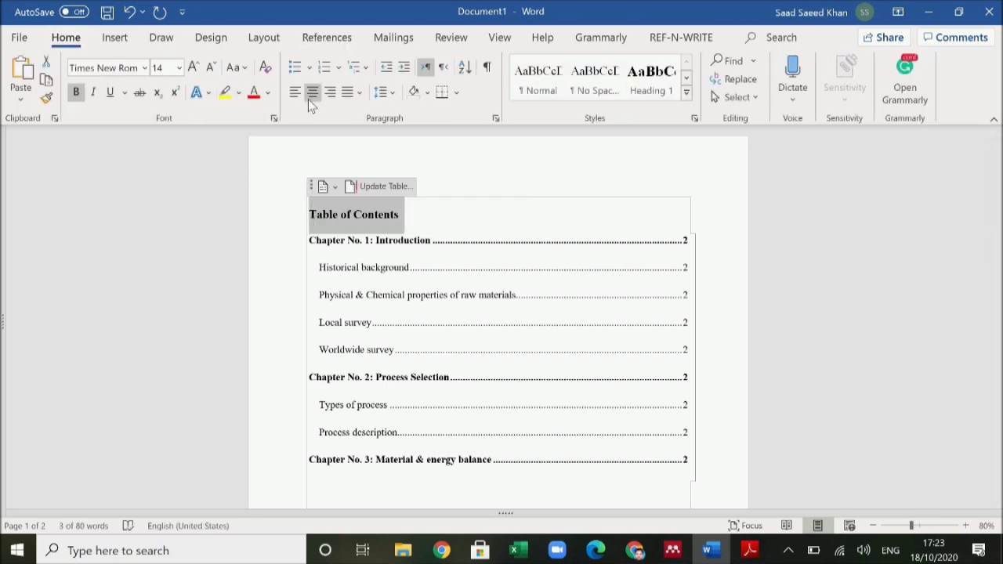
click(312, 91)
click(790, 370)
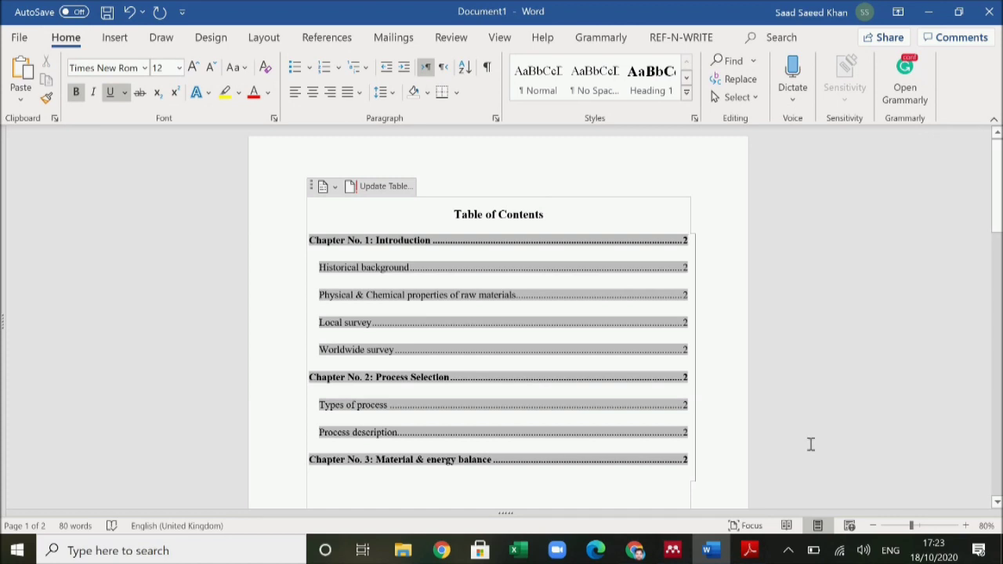
scroll(812, 444, down, 3)
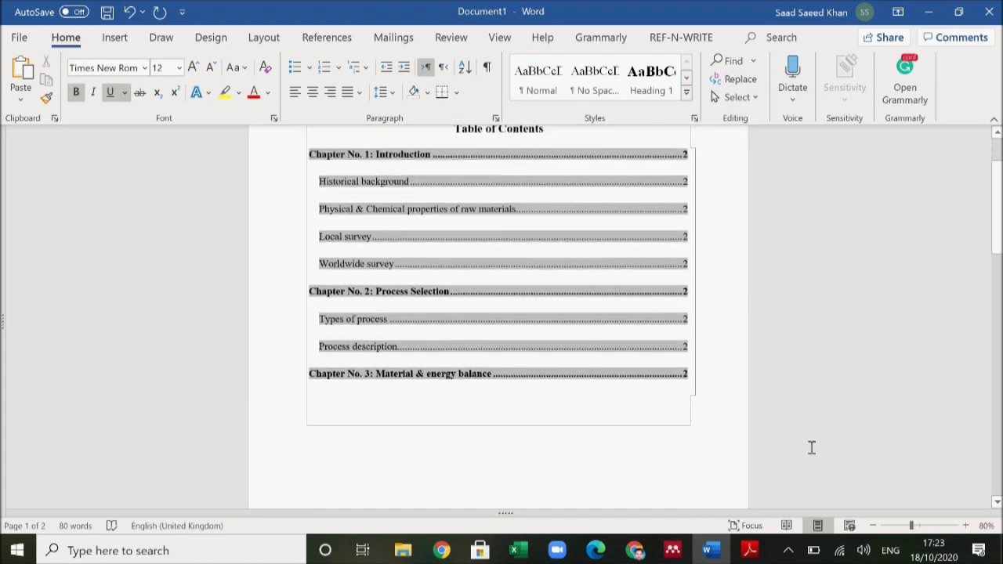
scroll(812, 447, up, 2)
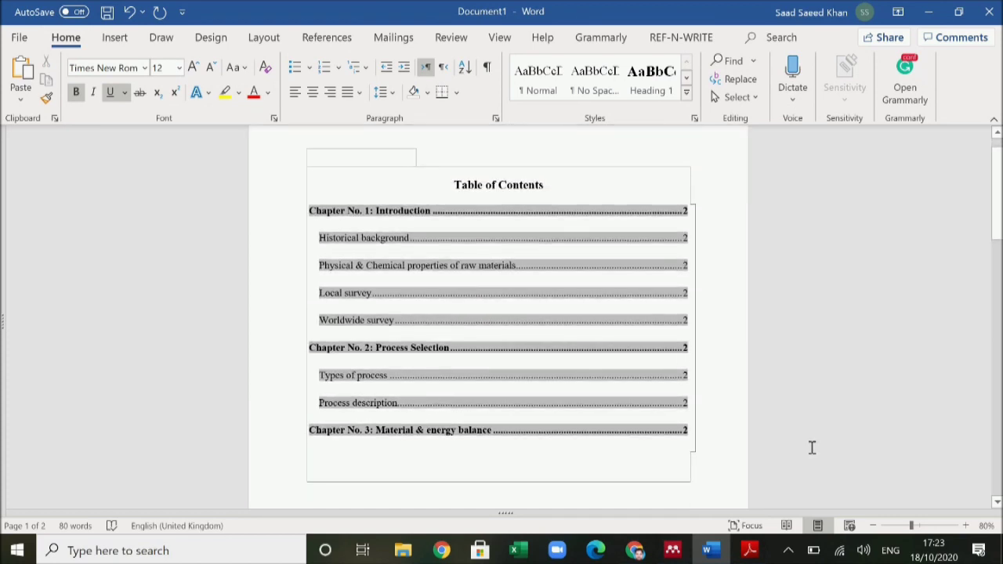
scroll(812, 448, up, 1)
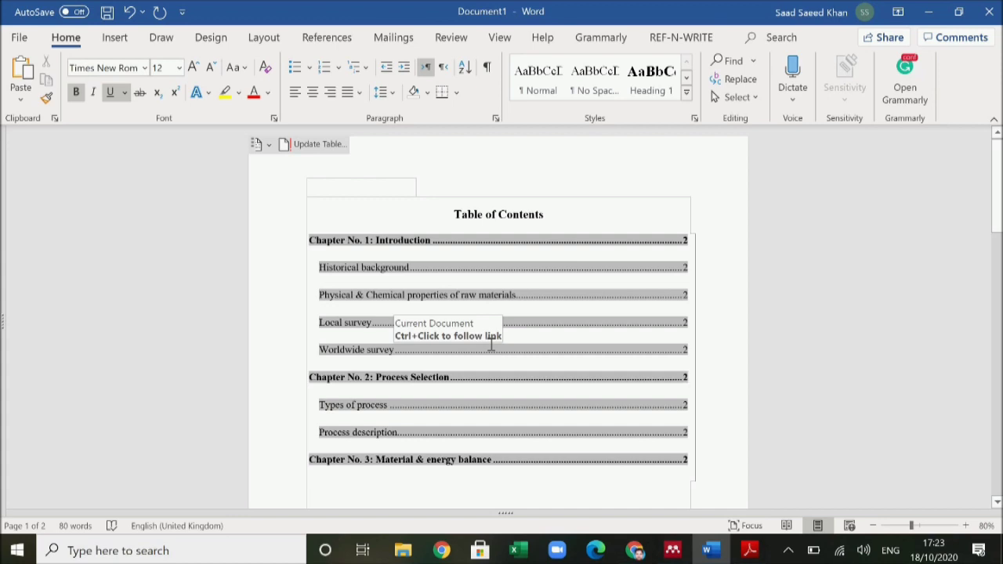
- Insert a table of figures with the Figure caption label on the empty line below the table of contents
scroll(491, 342, down, 8)
click(316, 311)
scroll(592, 368, down, 2)
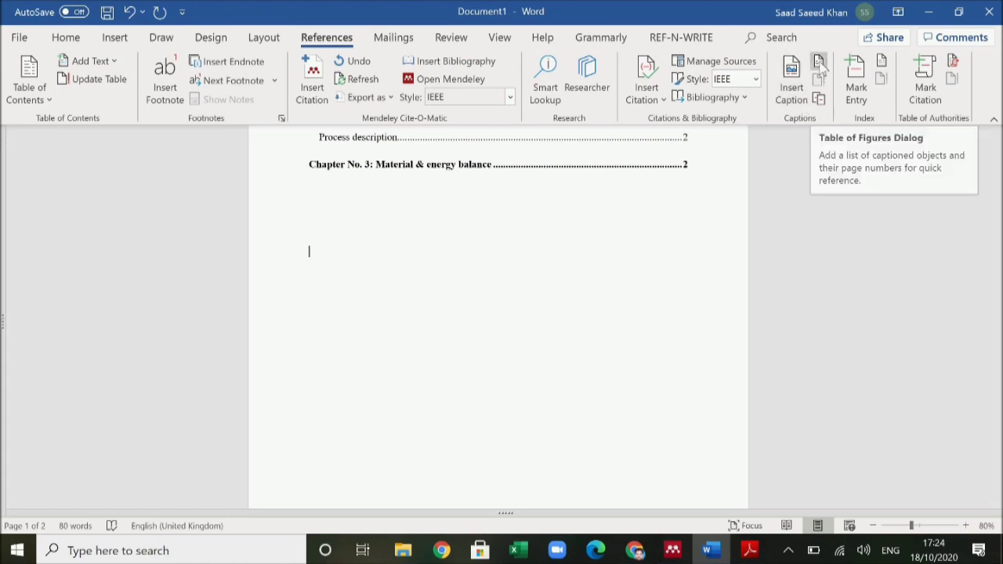
click(819, 63)
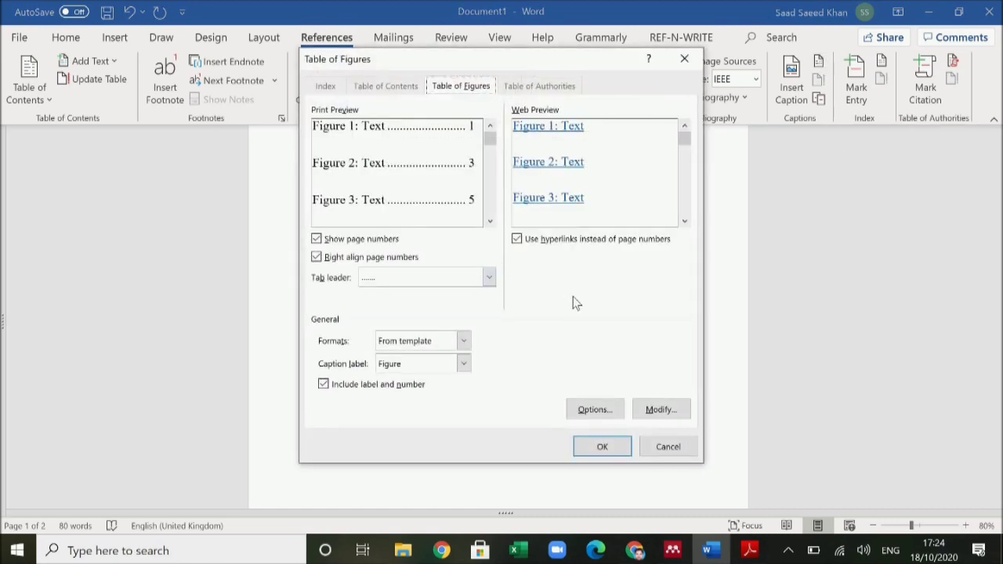
key(Return)
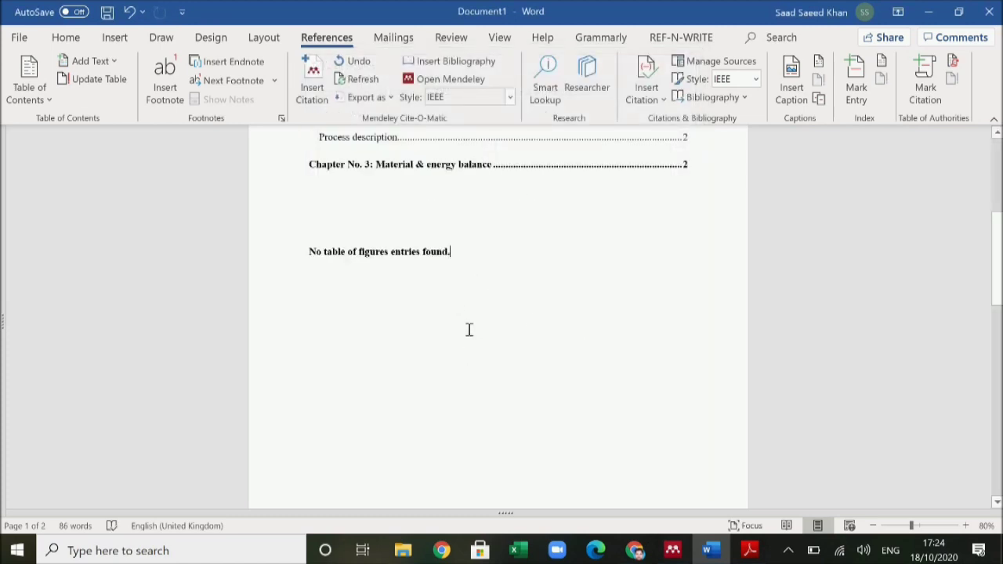
- Insert a table with 8 columns and 6 rows below the "Chapter No. 3: Material & energy balance" heading
scroll(469, 329, down, 10)
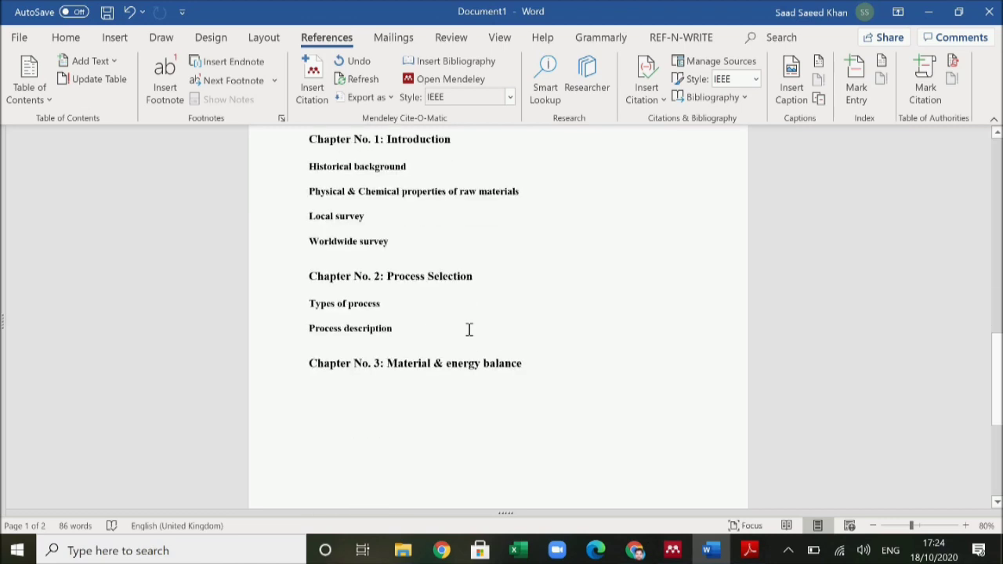
click(325, 276)
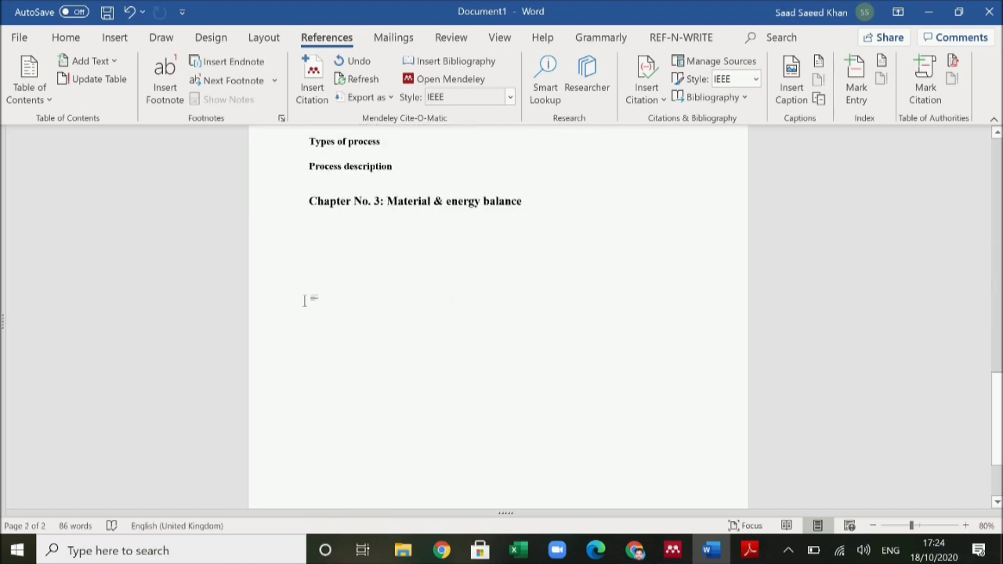
key(ctrl+z)
key(ctrl+y)
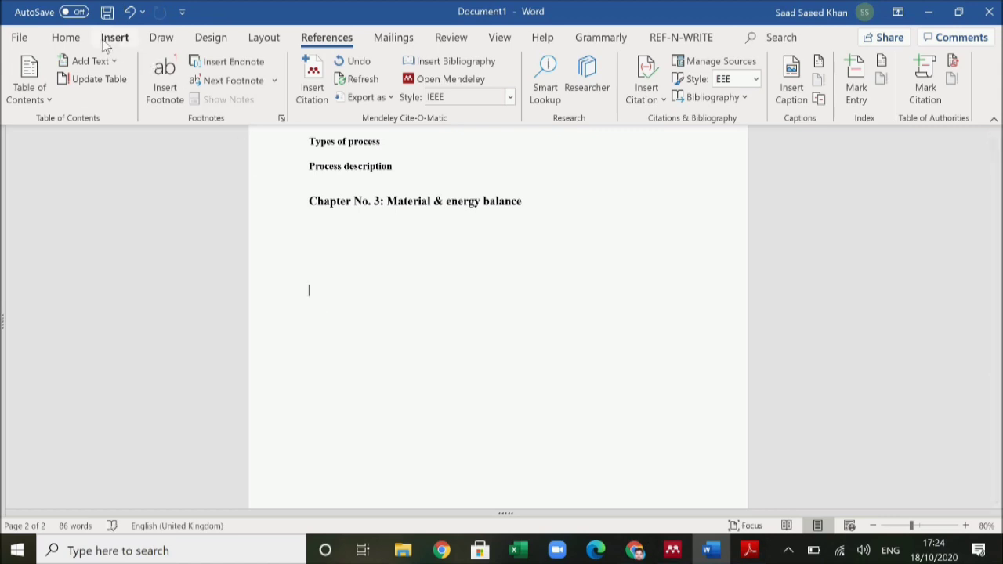
click(115, 38)
click(66, 93)
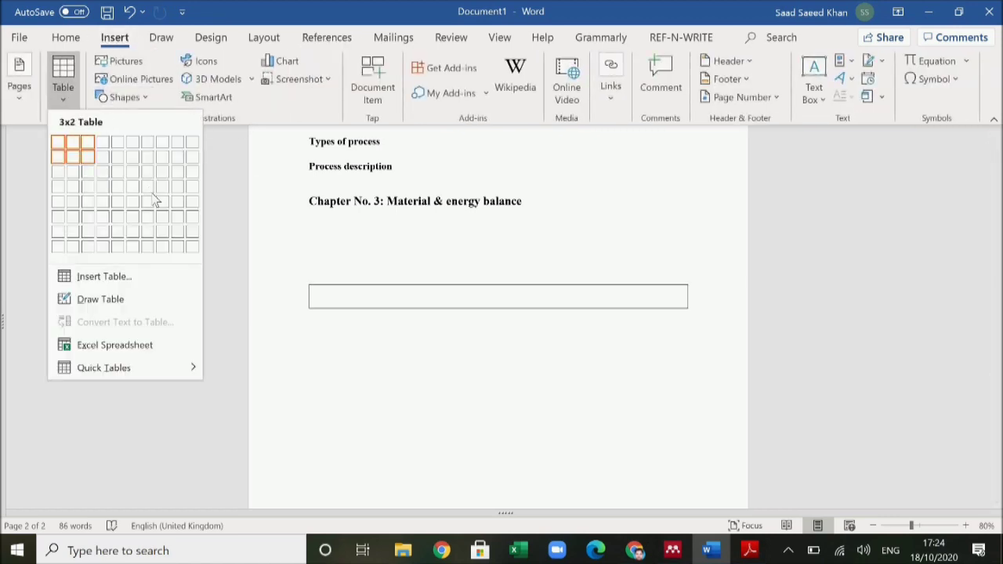
click(163, 218)
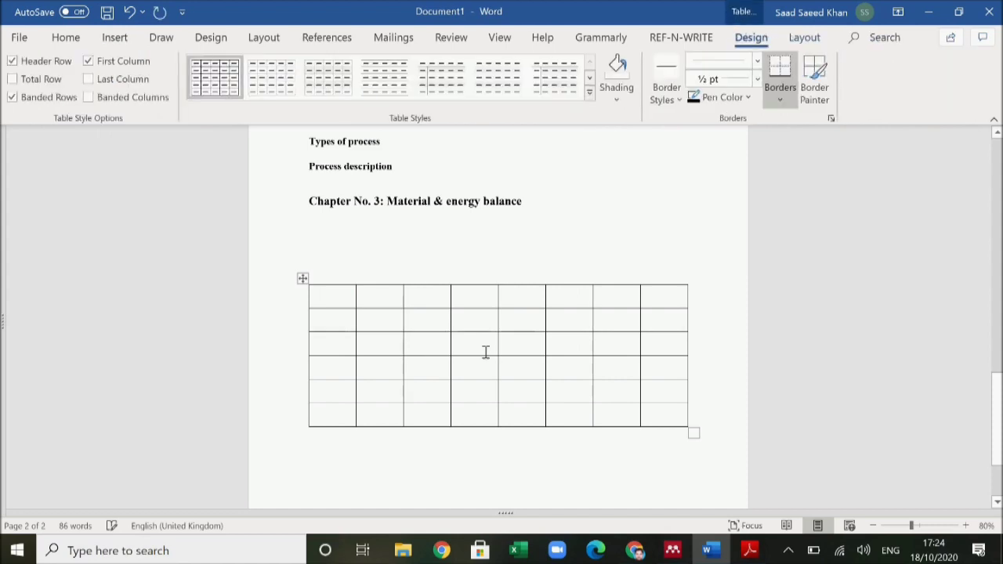
- Fill the first four header cells of the table with "Sr. No.", "Column A", "Column B" and "Column C"
scroll(398, 231, down, 2)
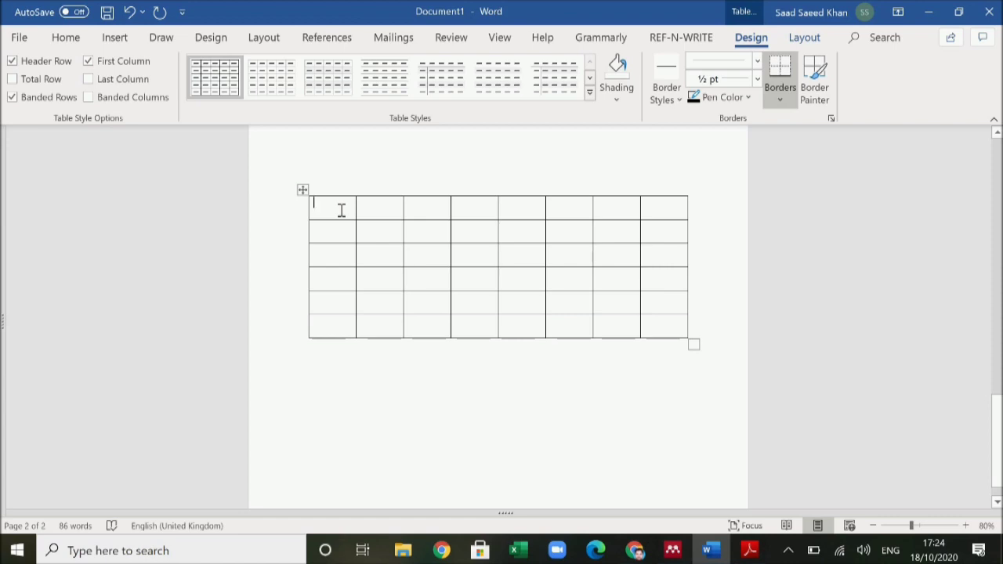
text(Sr. )
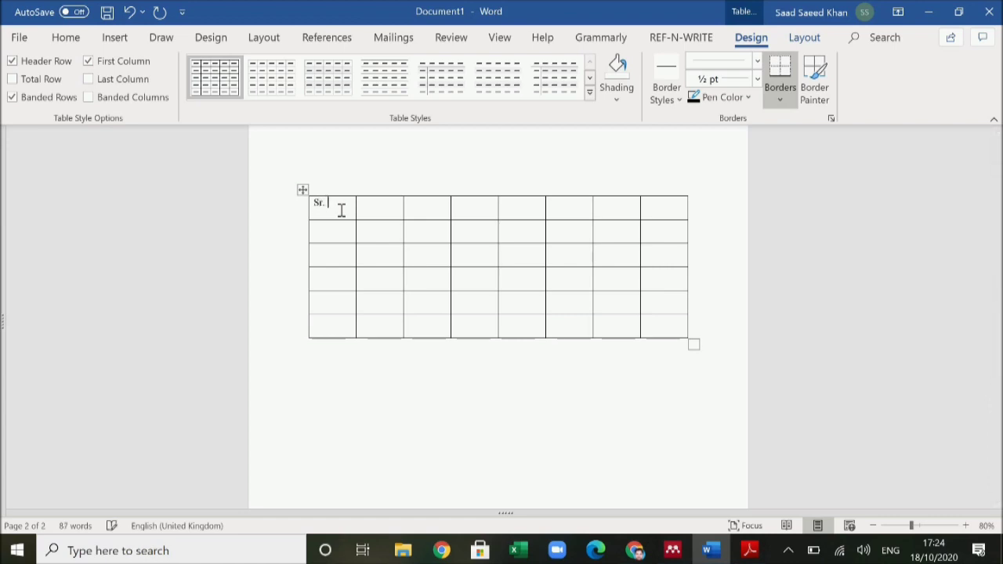
text(No)
text(coumn A)
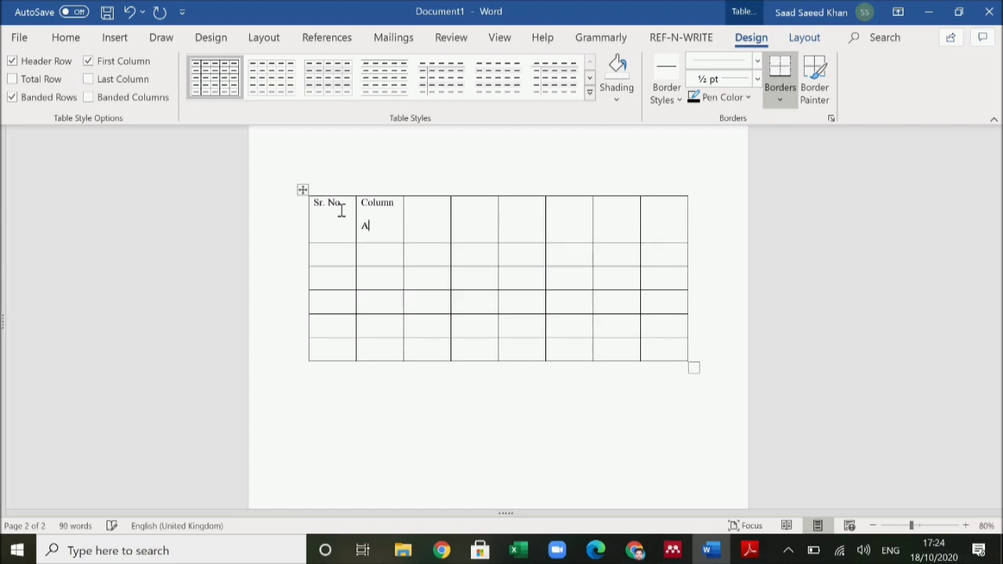
key(BackSpace)
text(A)
key(Tab)
text(C)
text(olumn)
text( B)
text(Column C)
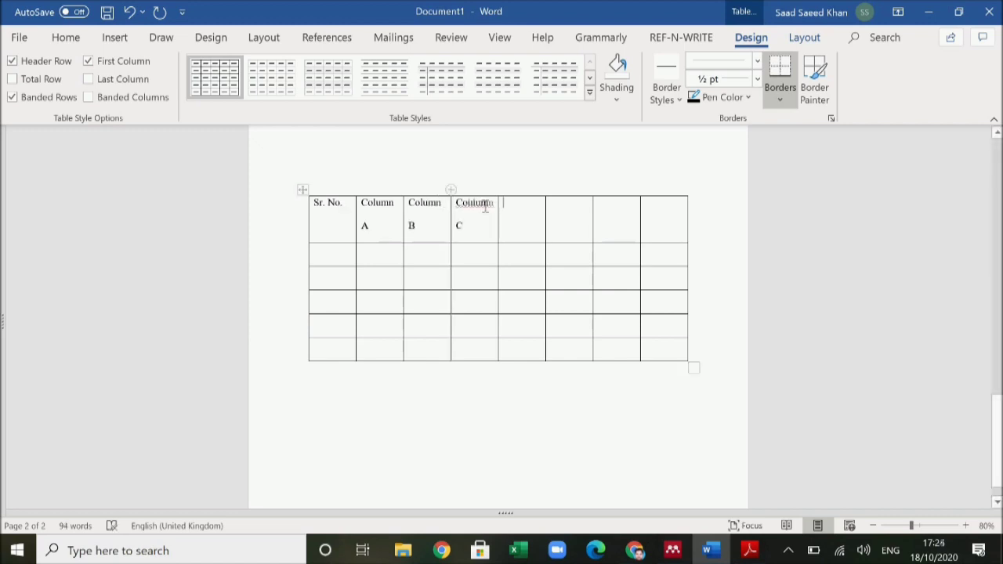
- Delete the four empty columns after Column C from the table
drag(514, 206, 664, 260)
right_click(663, 264)
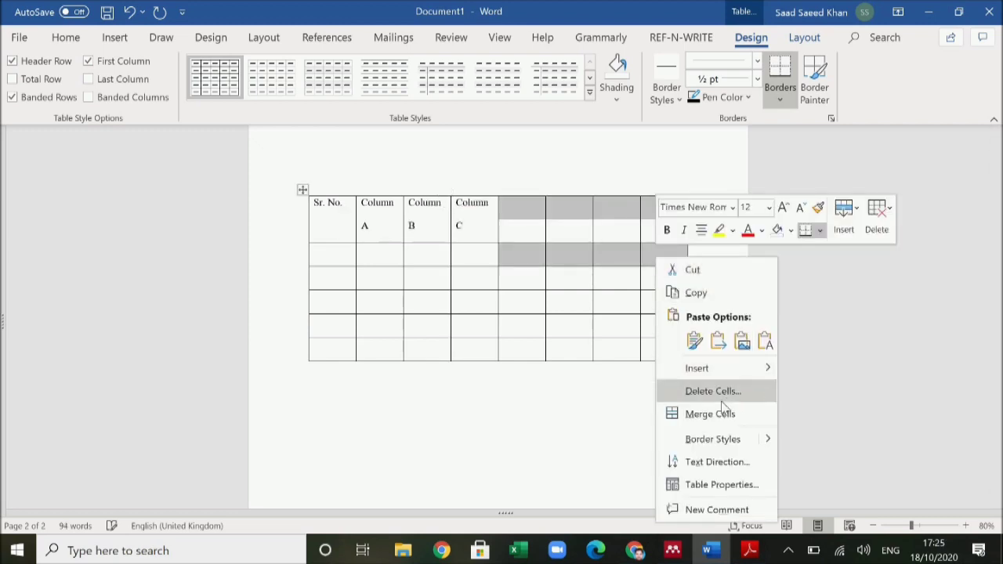
click(720, 396)
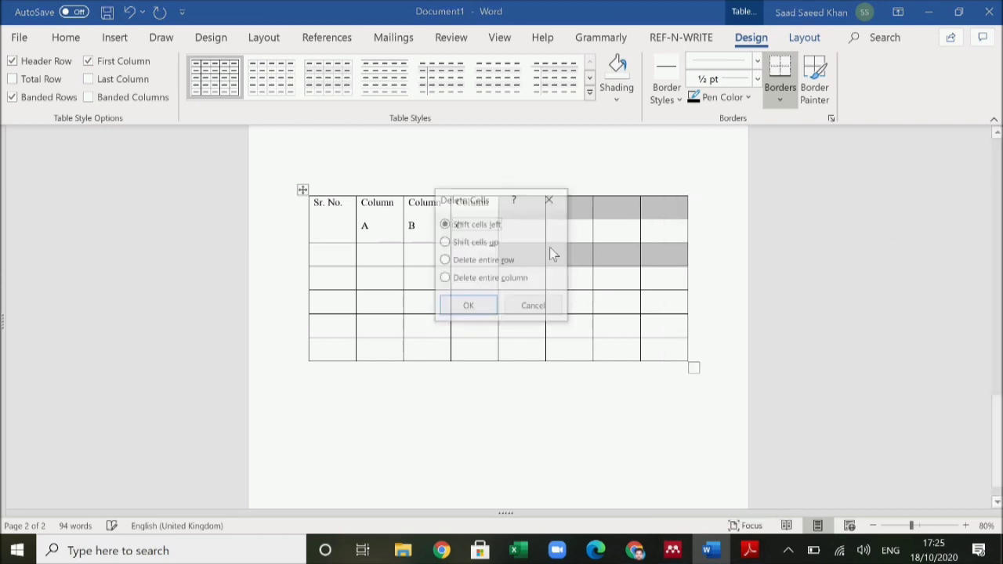
click(484, 278)
click(468, 306)
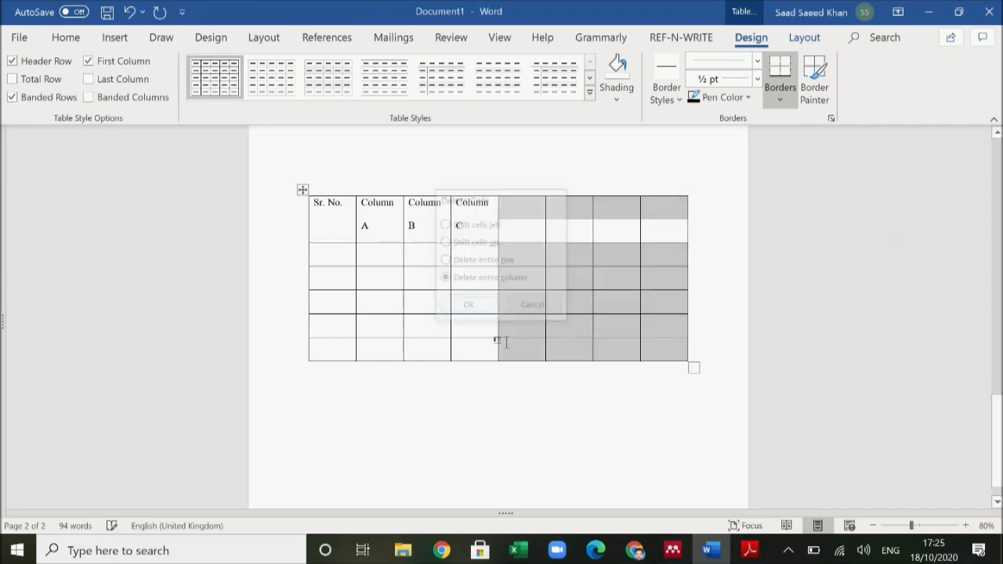
- Autofit the whole table to the window so it spans the full text width
click(303, 190)
click(804, 36)
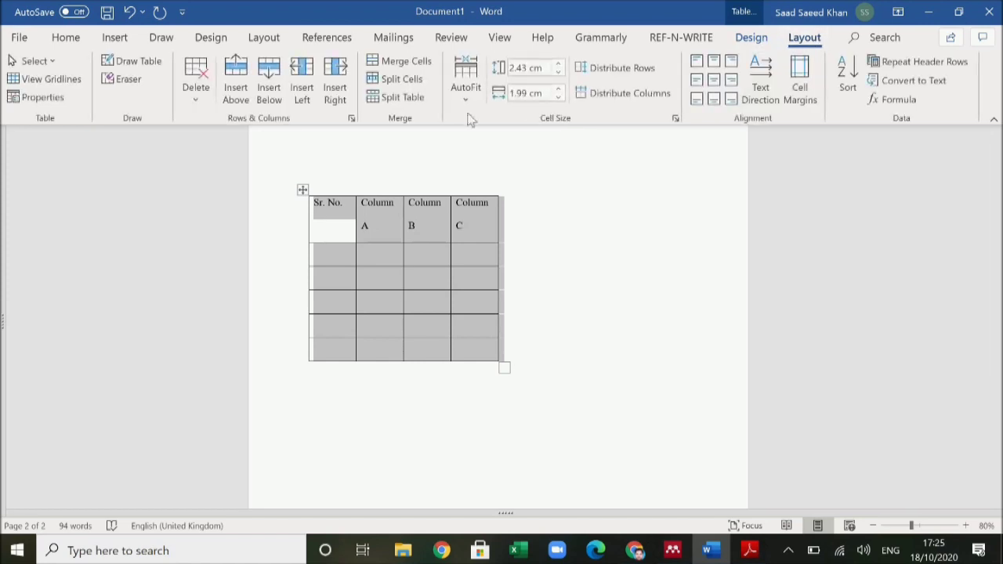
click(466, 83)
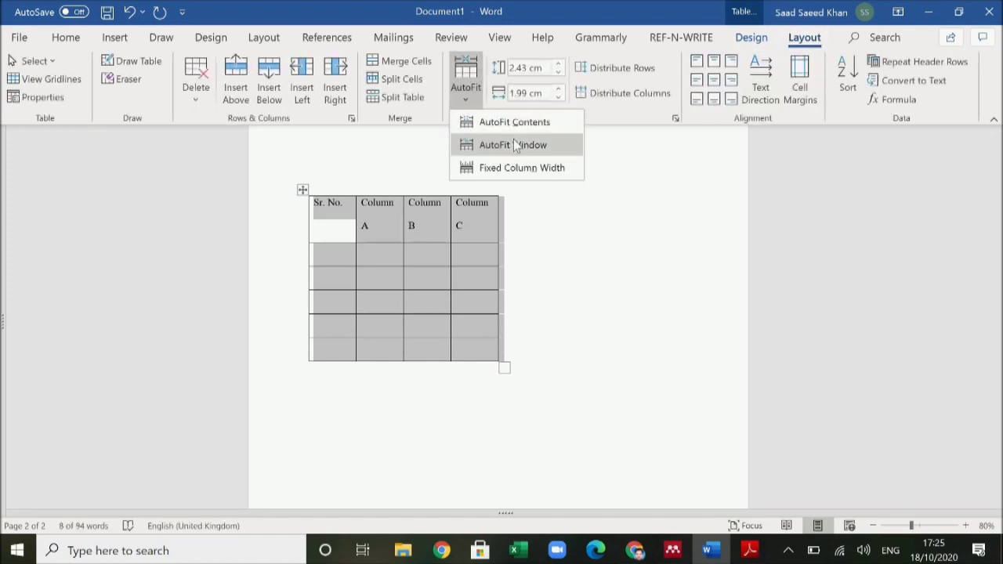
click(516, 146)
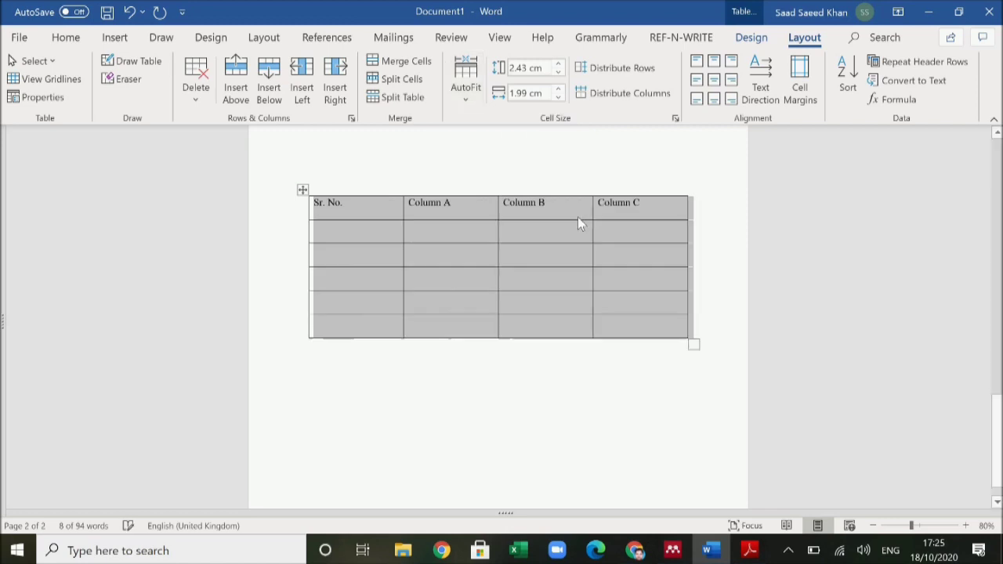
click(357, 275)
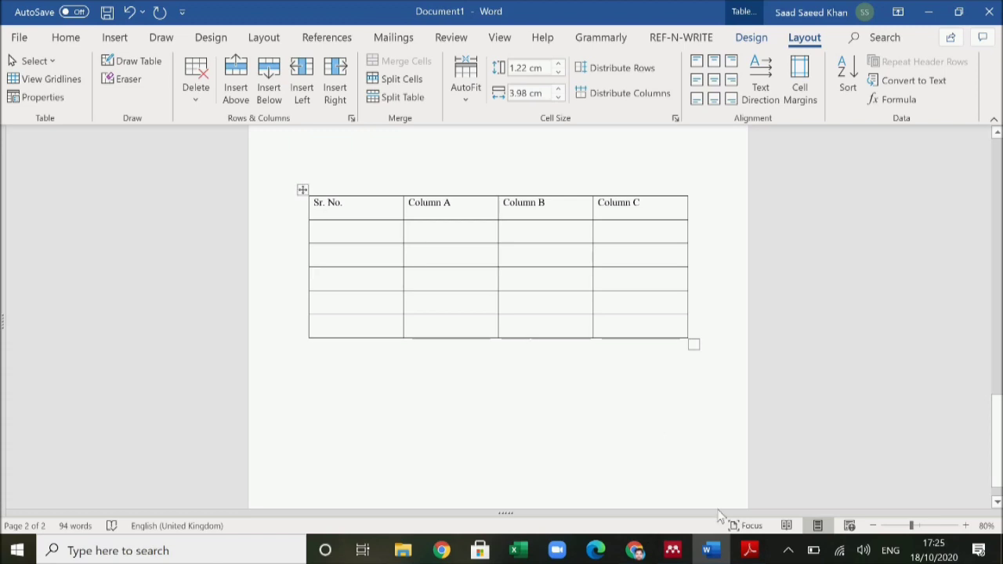
- Switch to the thesis guidelines PDF in Adobe Reader, check its example of a captioned table, and return to the Word document
click(750, 551)
scroll(662, 359, down, 15)
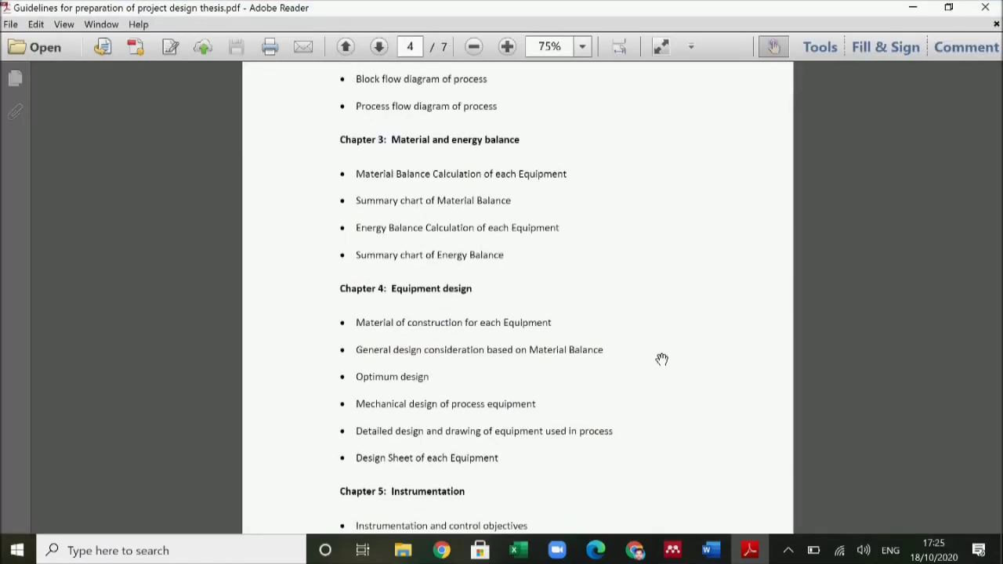
scroll(663, 359, down, 10)
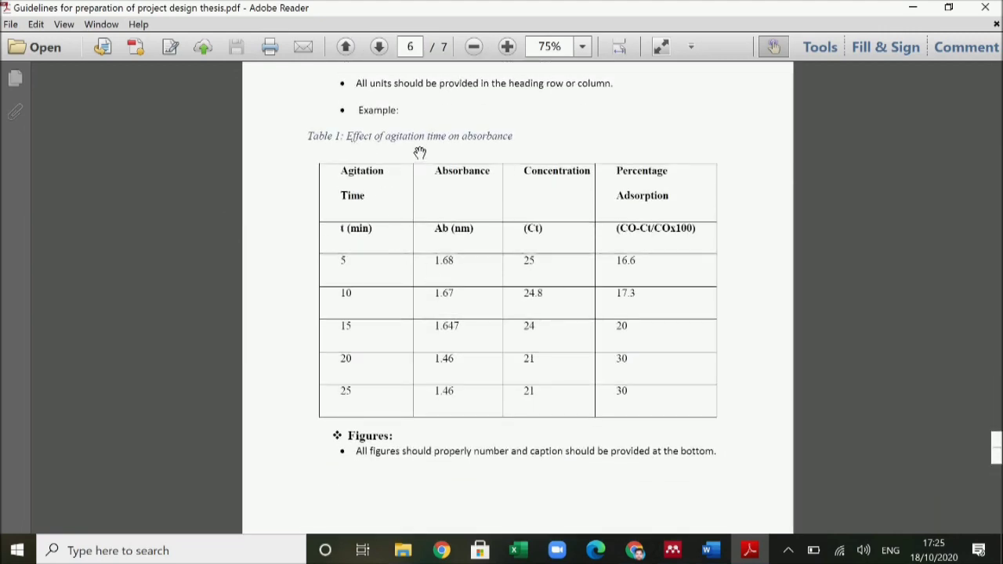
click(749, 552)
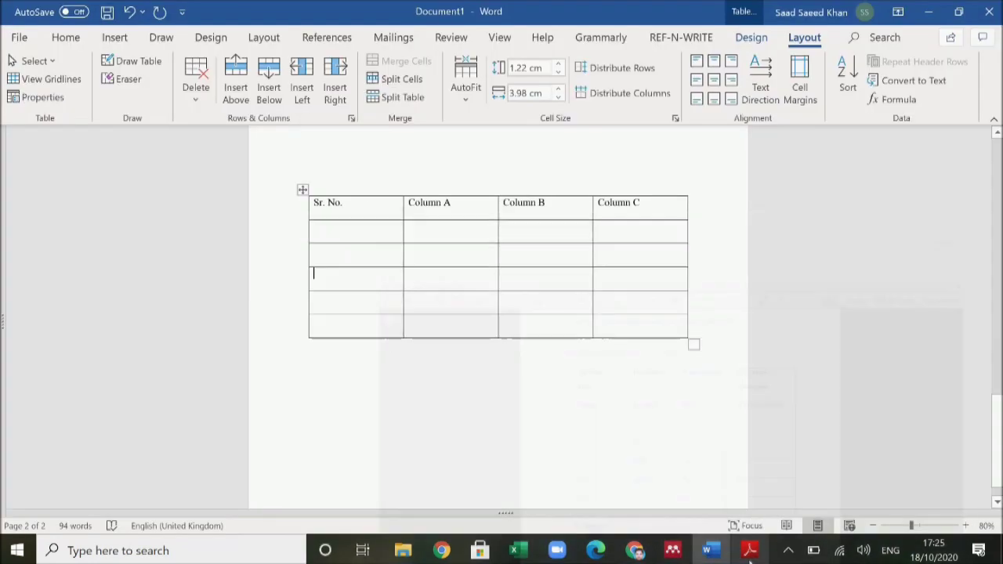
- Insert a caption above the table with the label Table, reading "Table 1: This is the table 1"
right_click(303, 190)
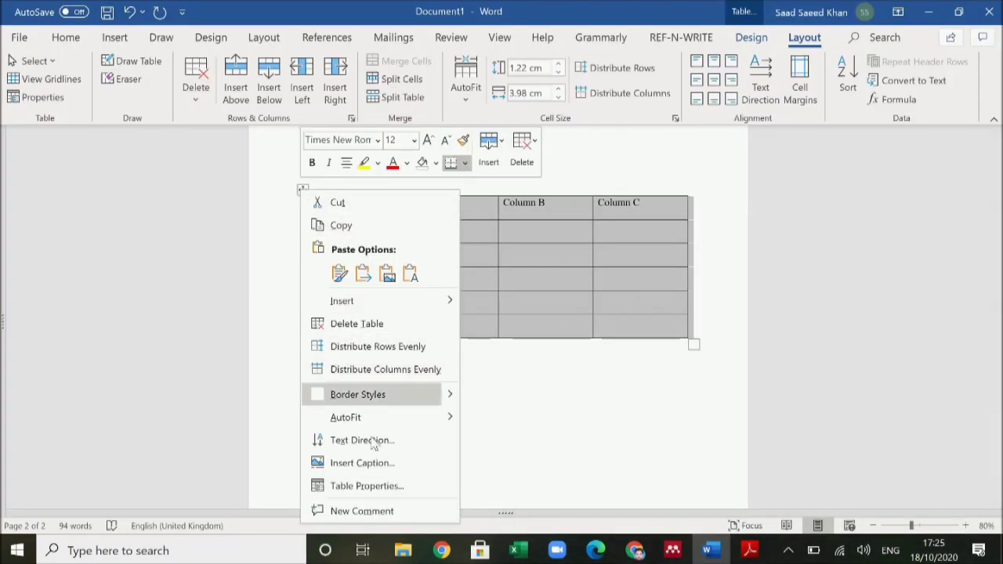
click(401, 464)
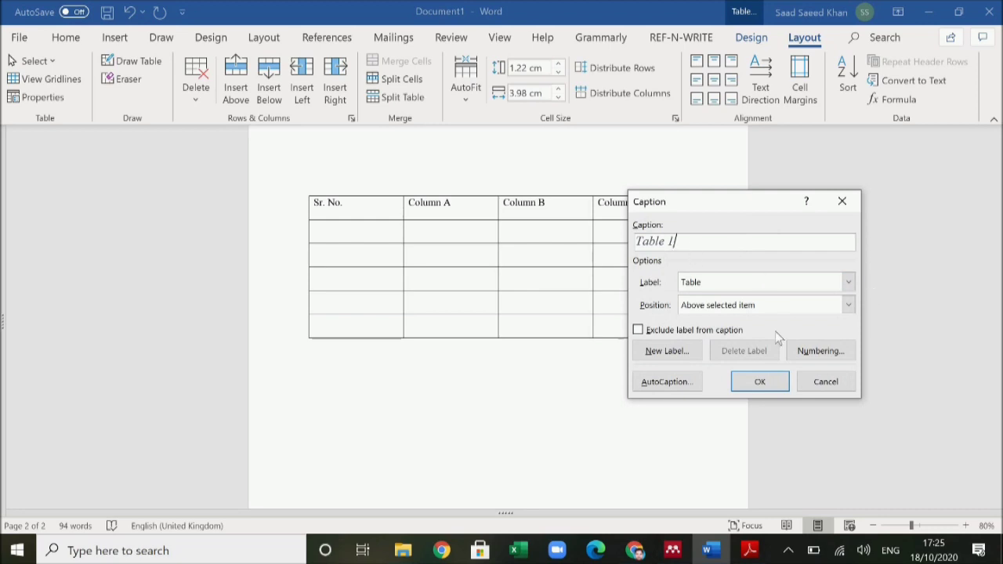
click(760, 382)
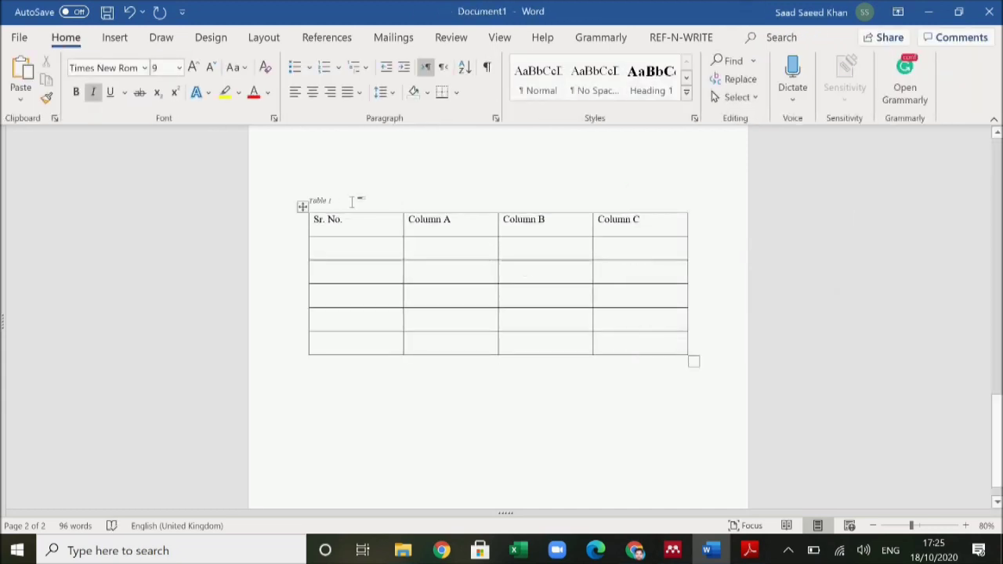
text(: )
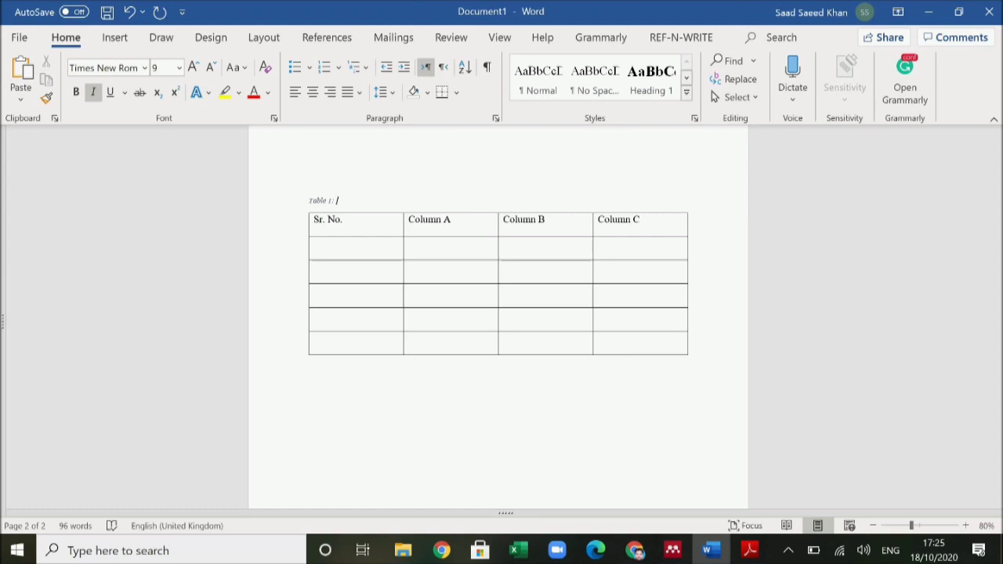
text(This is the ta)
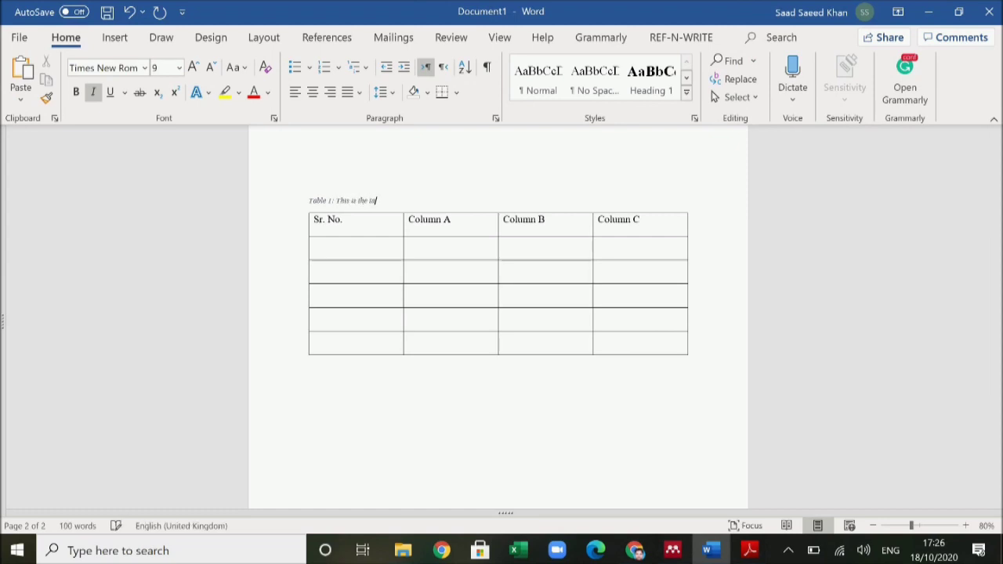
text(ble 1)
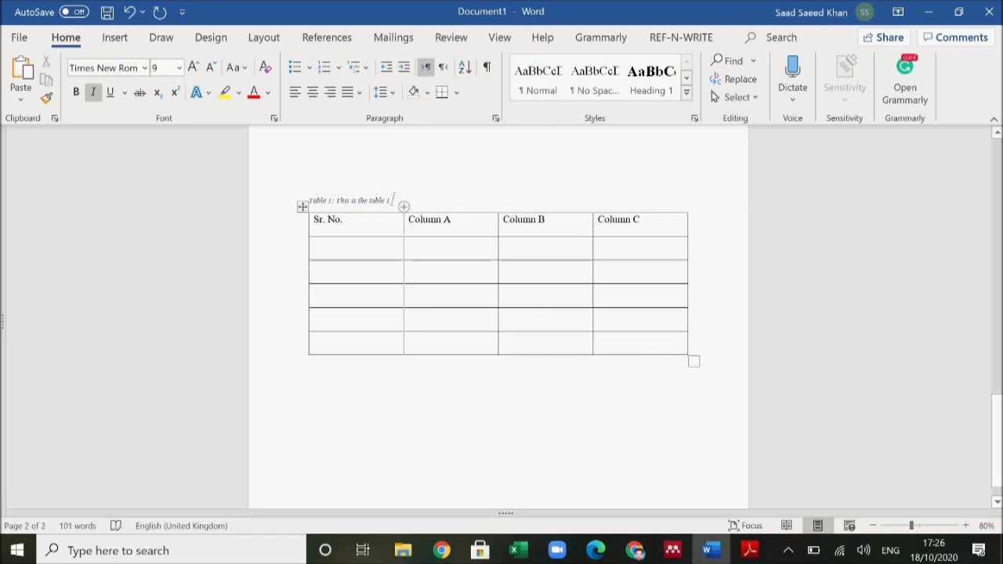
- Modify the Caption style of the table caption, setting its font colour to black and turning off italics
drag(393, 201, 292, 200)
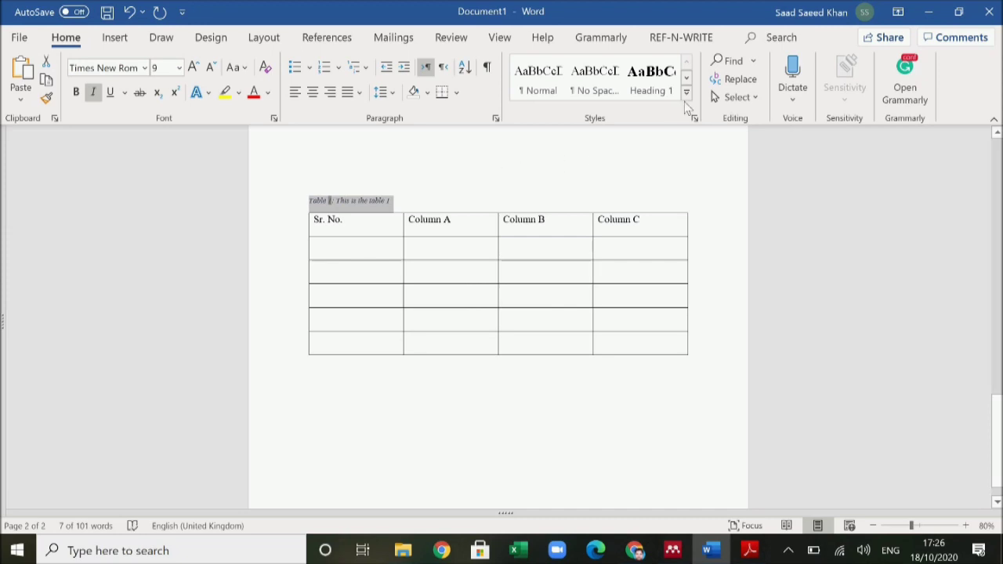
click(687, 92)
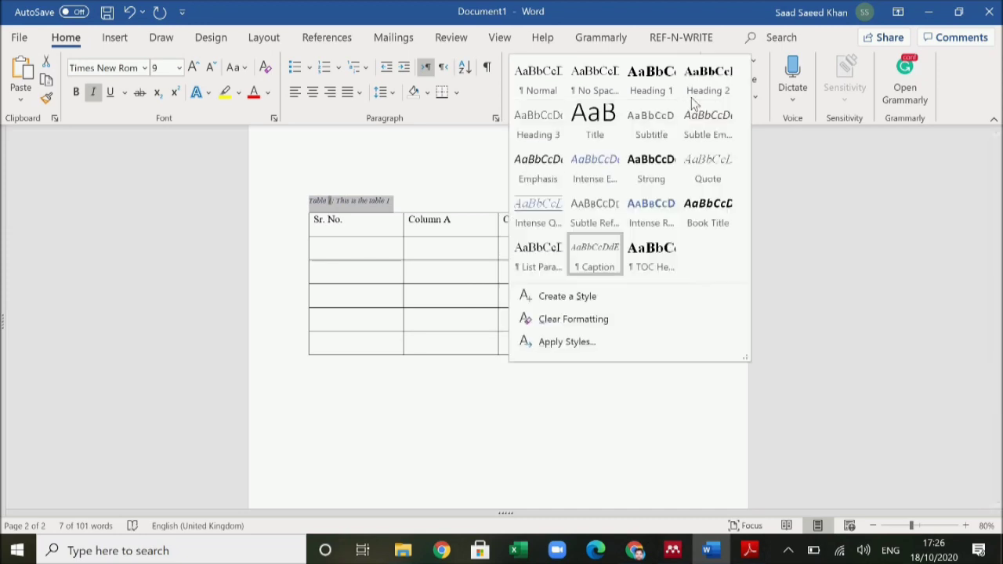
right_click(582, 259)
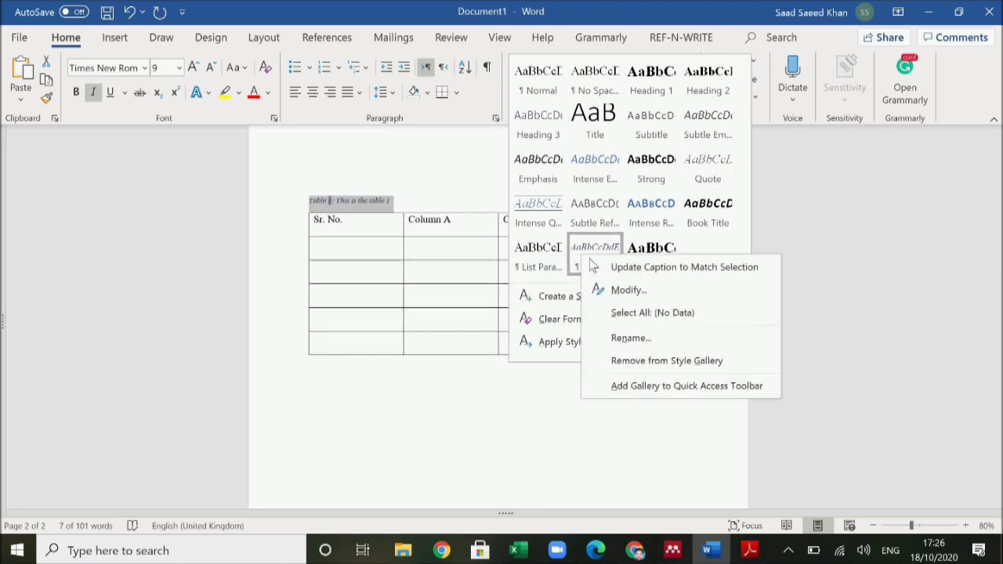
click(636, 290)
click(729, 165)
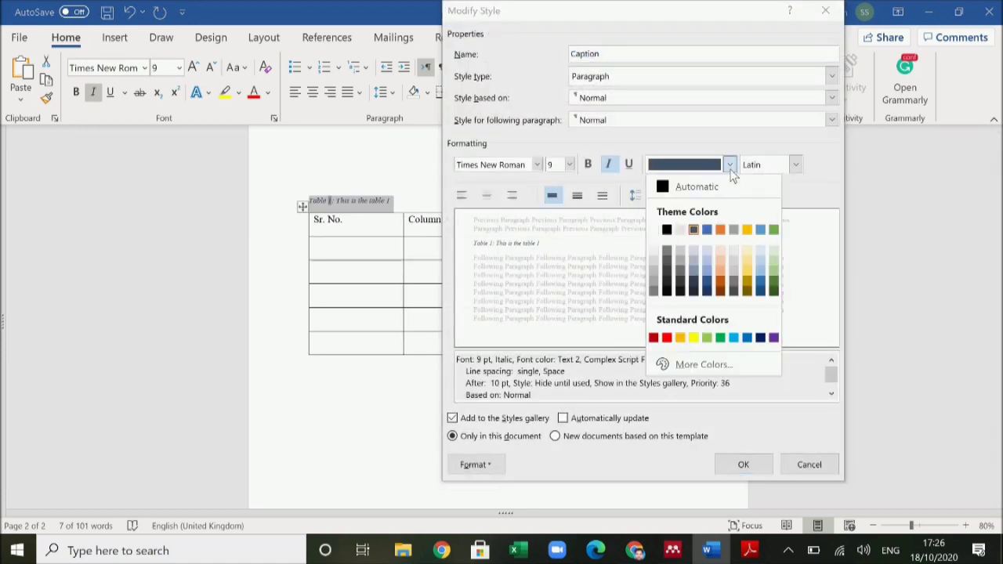
click(666, 230)
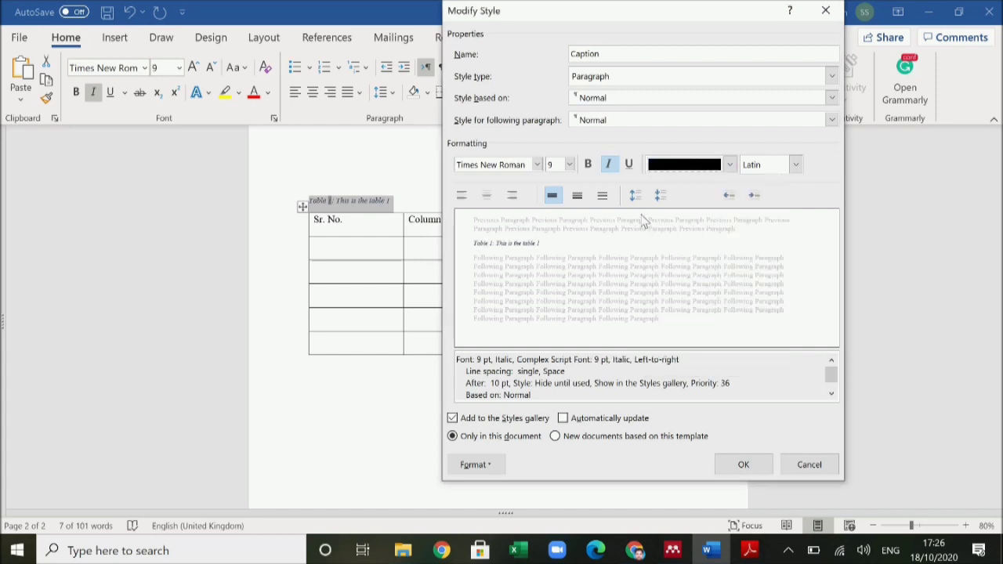
click(608, 166)
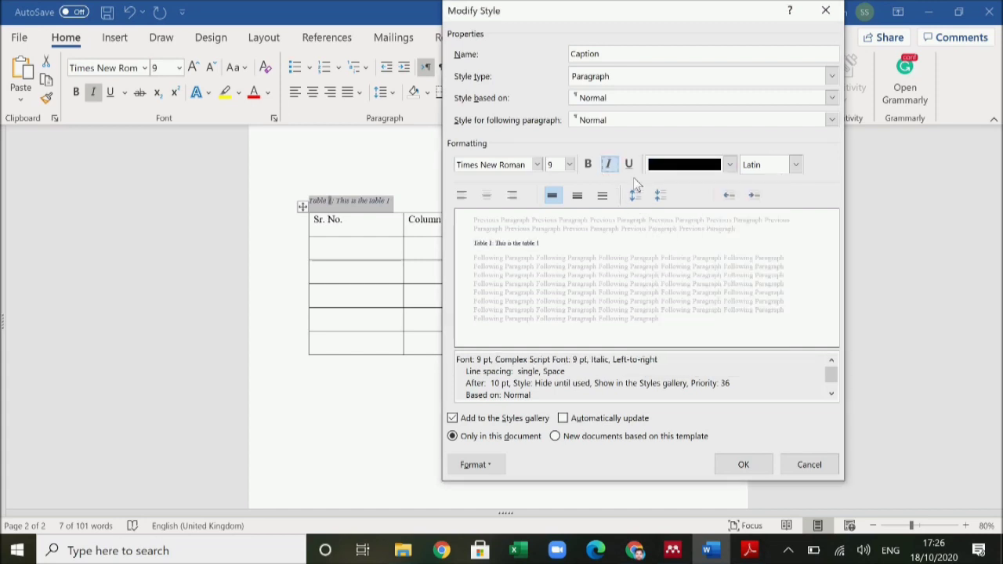
- Set the Caption style to font size 10 with 1.5 line spacing and apply the style changes
click(571, 166)
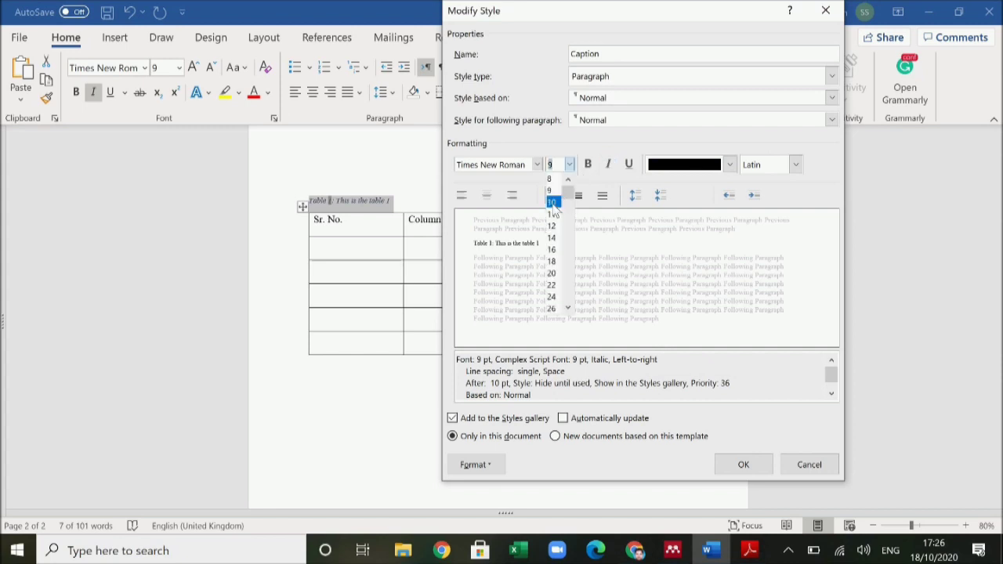
click(560, 201)
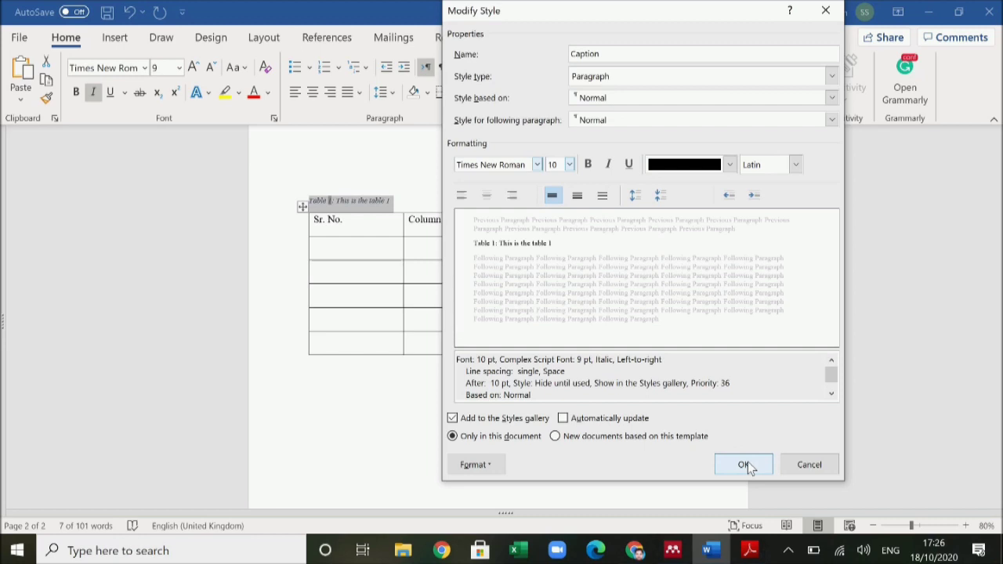
click(579, 199)
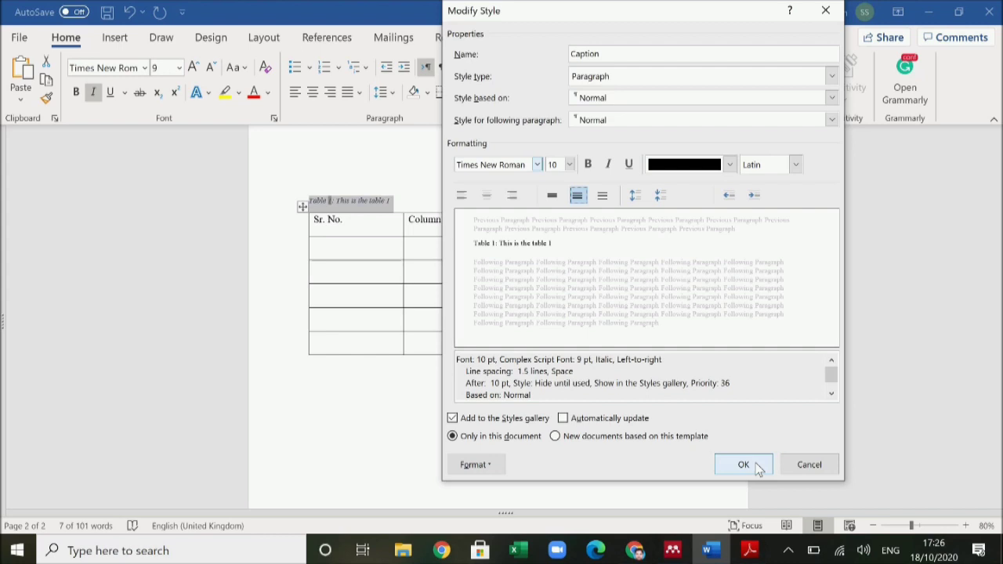
click(757, 468)
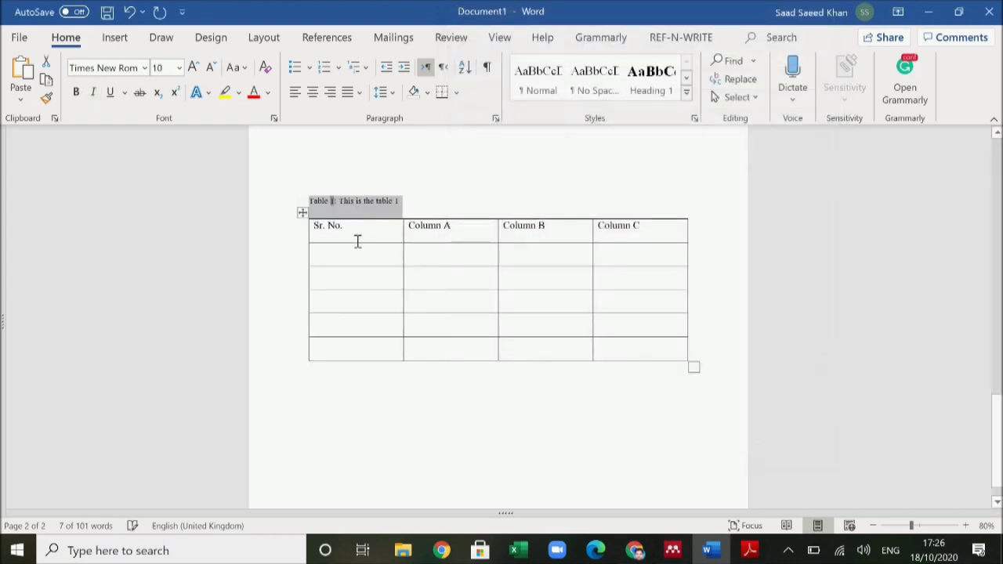
click(426, 194)
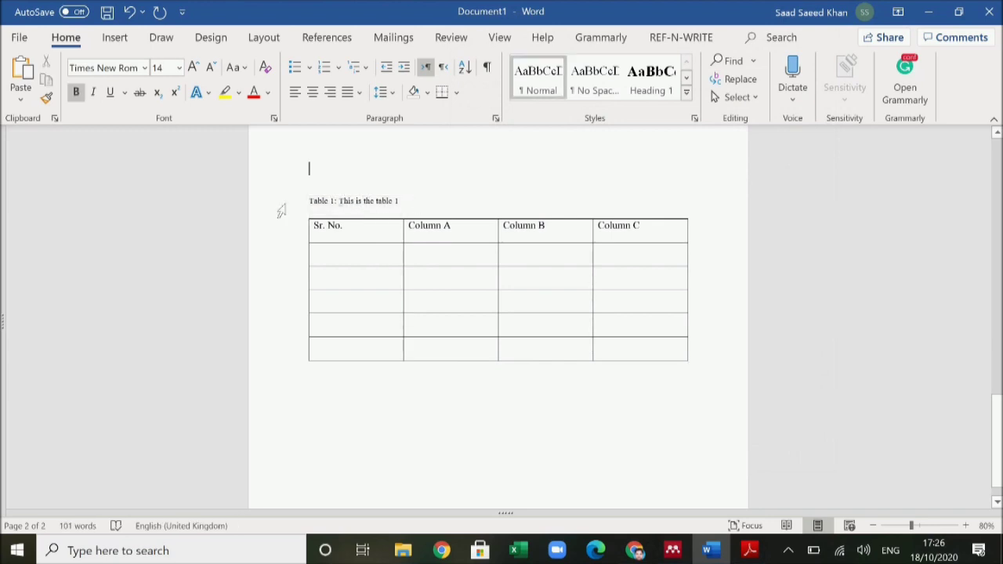
click(362, 202)
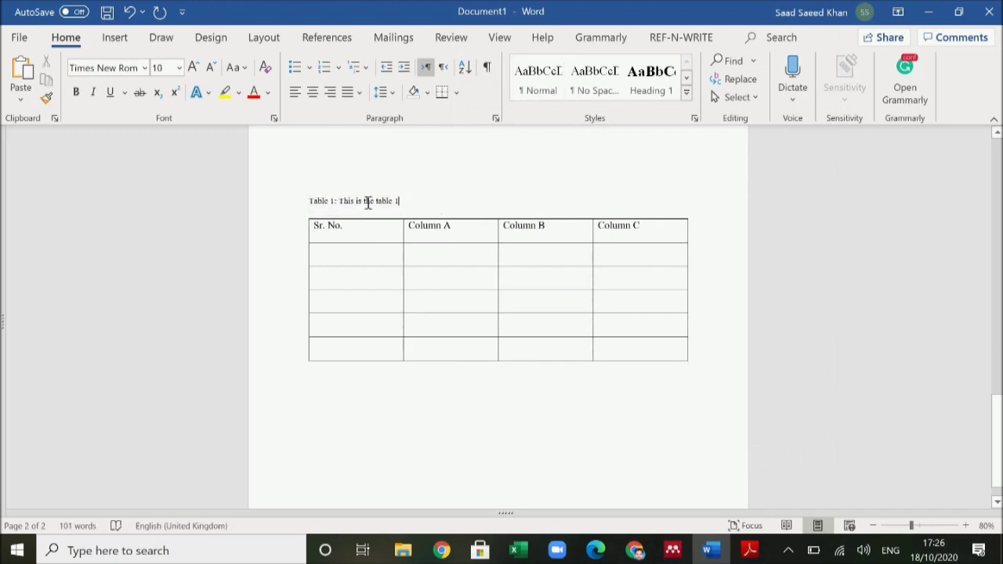
click(414, 200)
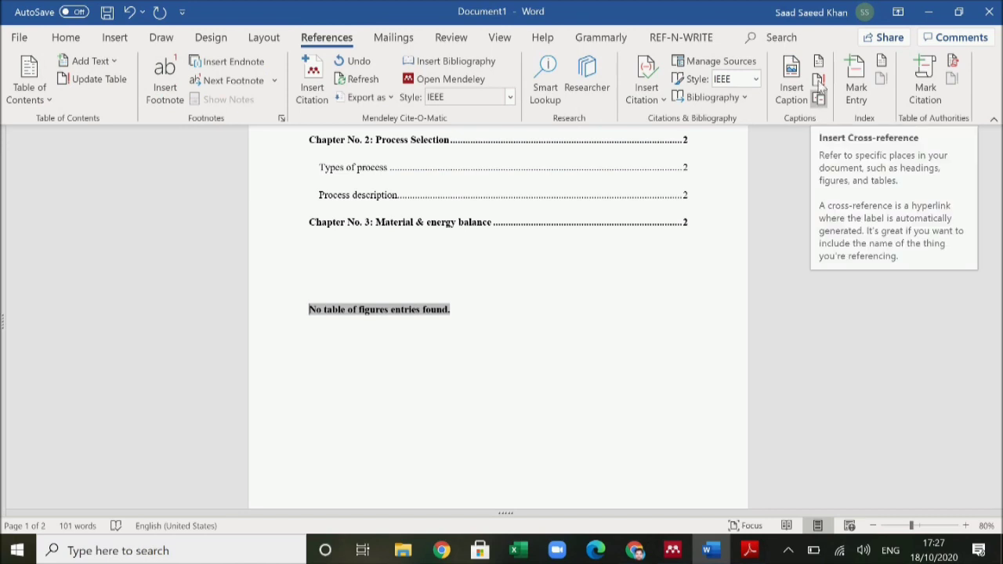
- Replace the empty table of figures below the table of contents with one built from the caption label Table
click(818, 63)
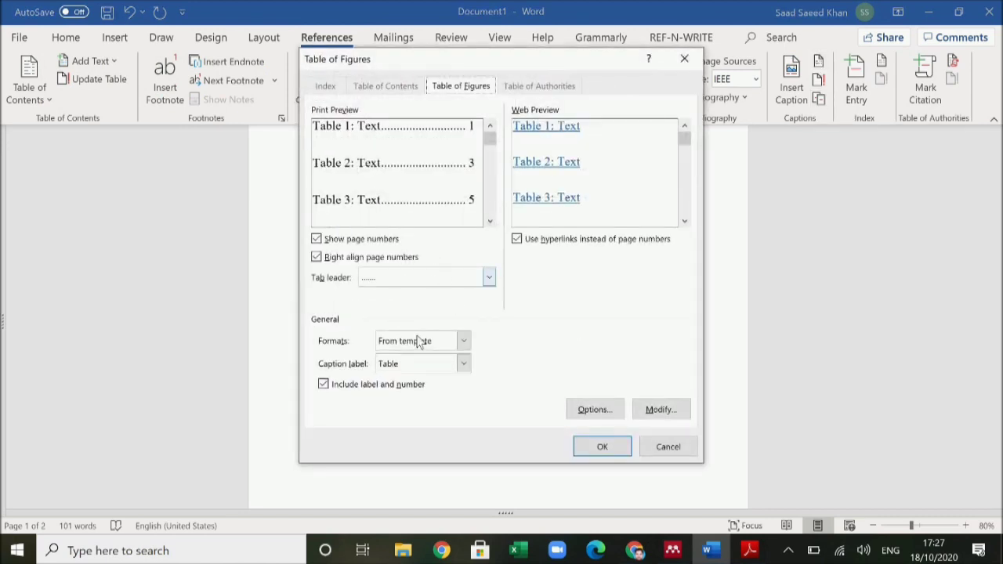
click(464, 364)
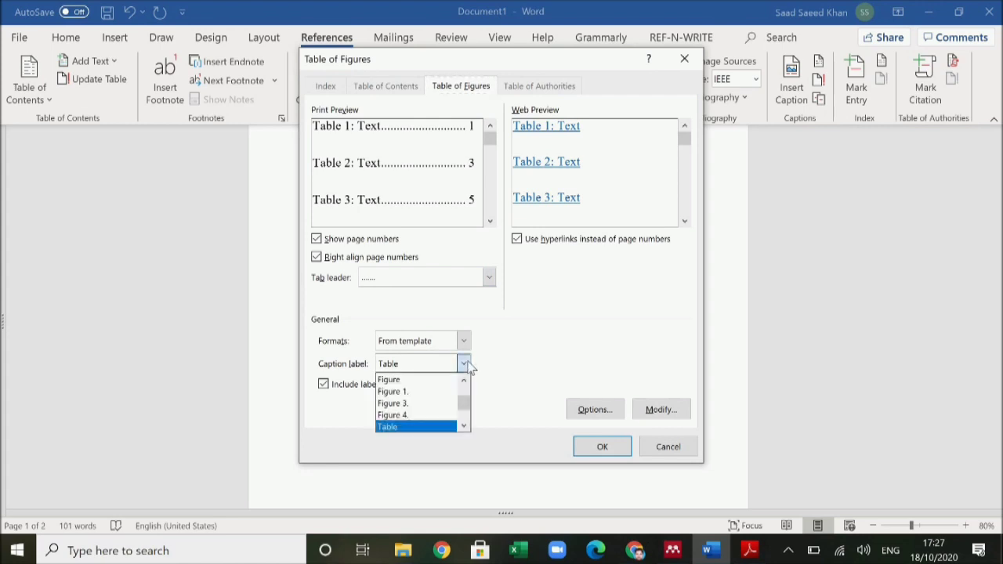
click(468, 365)
click(590, 447)
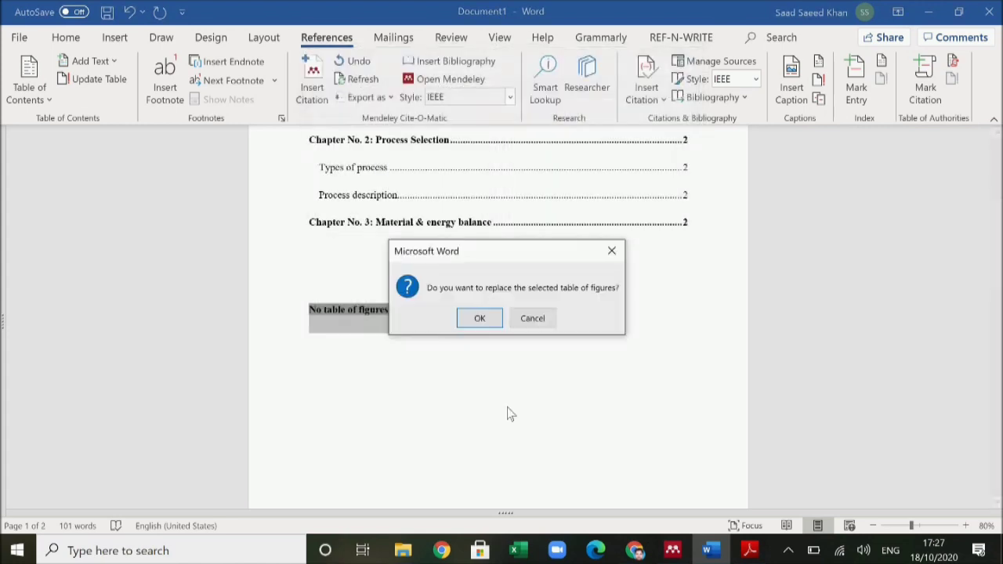
click(482, 315)
click(317, 284)
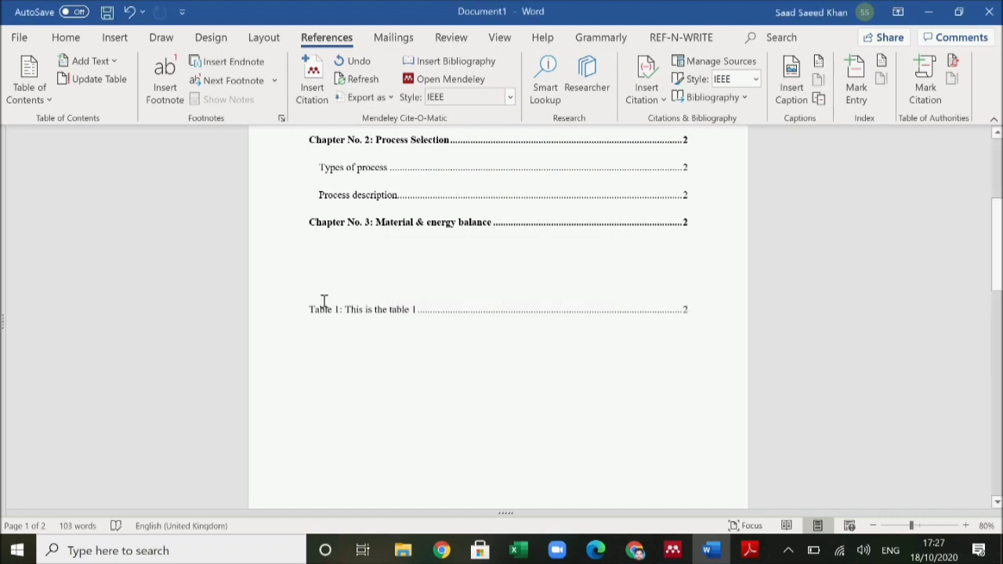
click(447, 351)
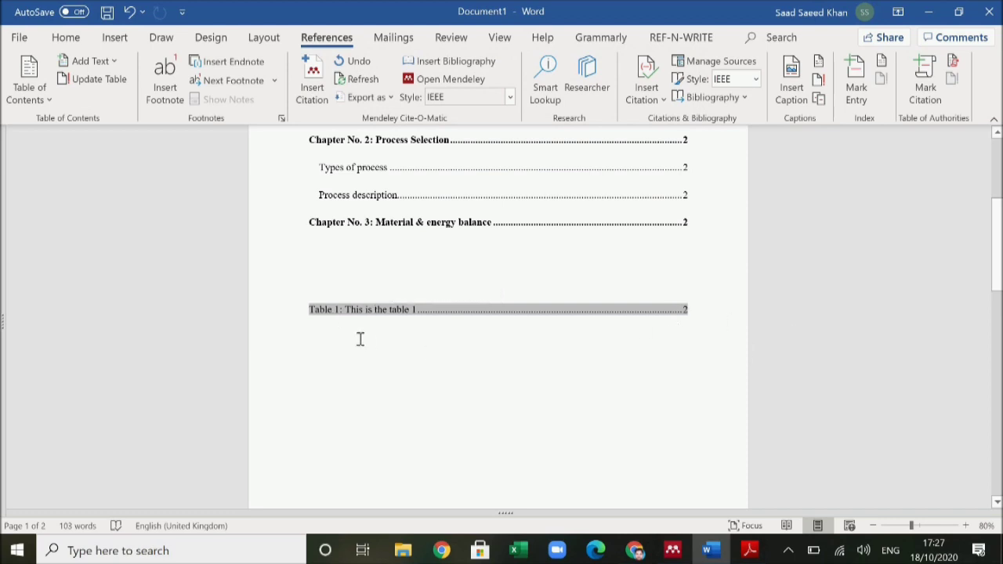
- Add the heading "List of Tables" above the list, in bold and centred
click(345, 357)
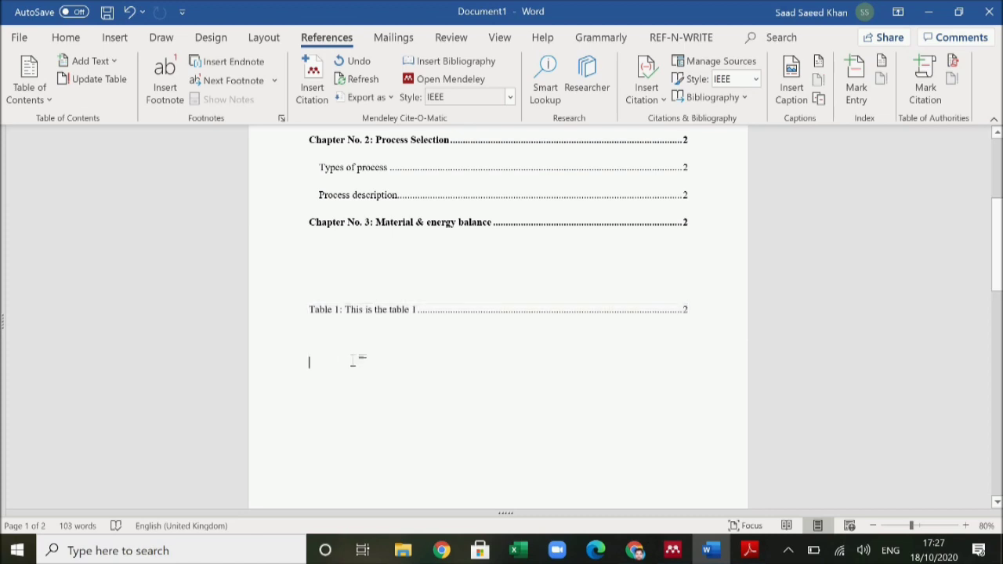
click(337, 309)
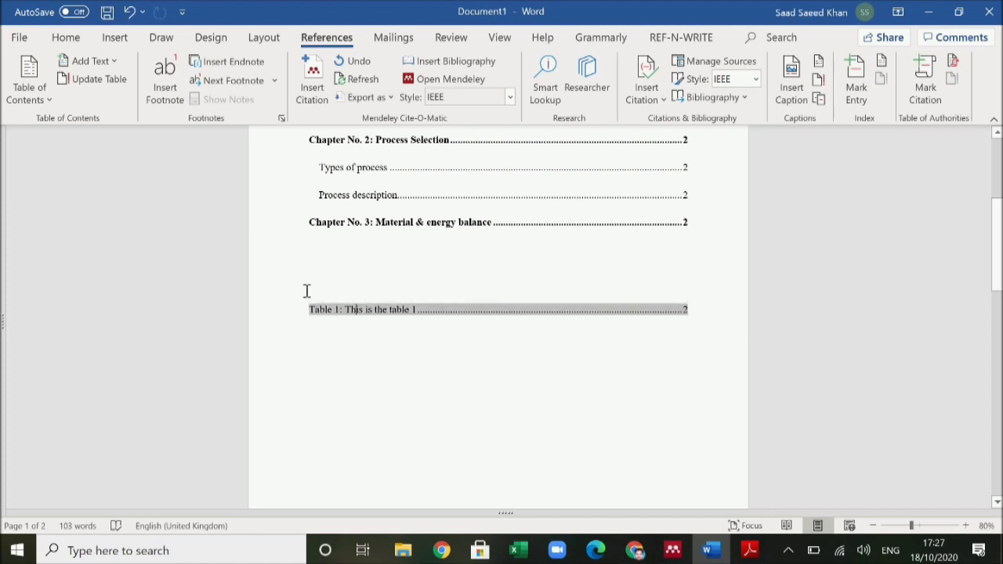
click(357, 291)
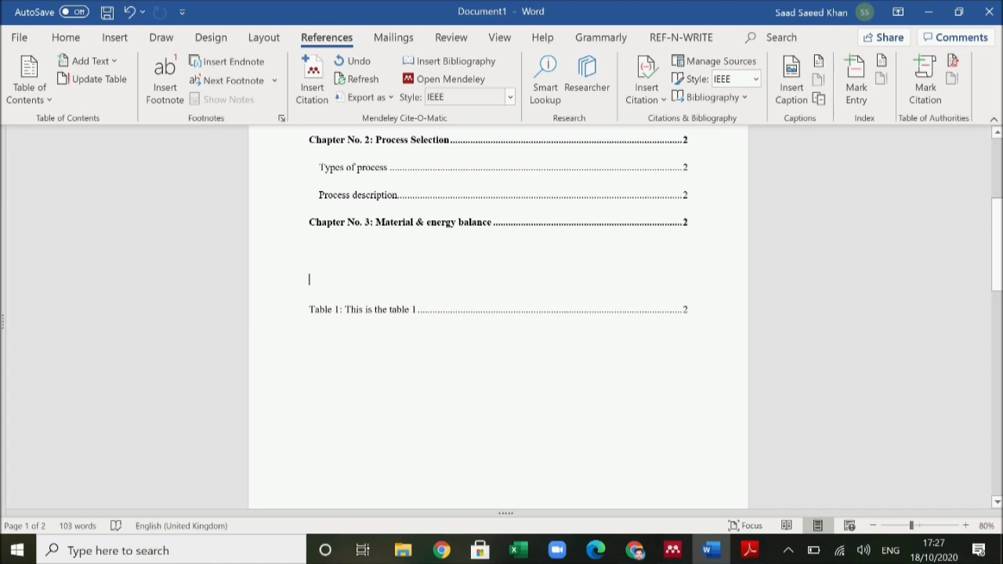
text(List of Tables)
click(270, 285)
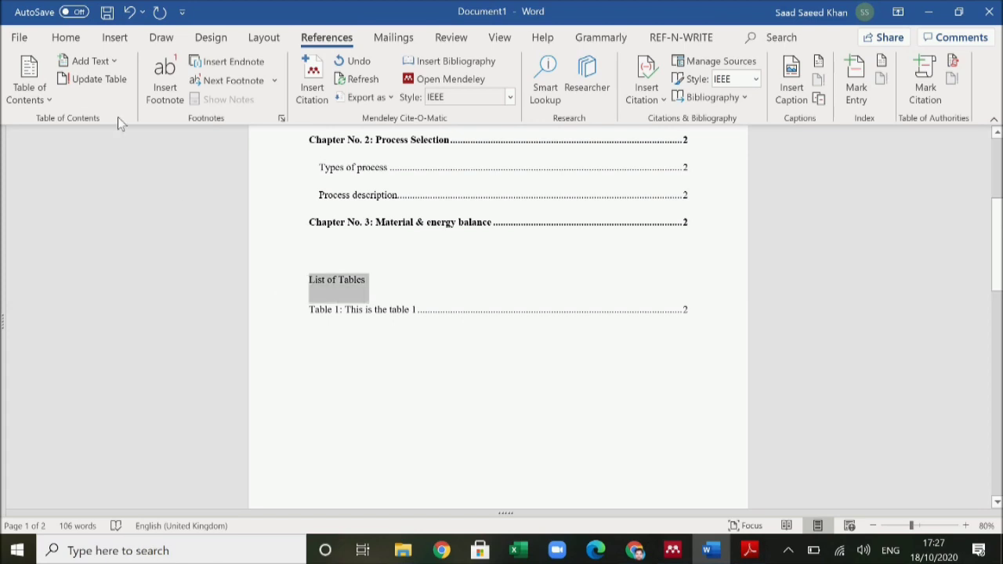
click(66, 37)
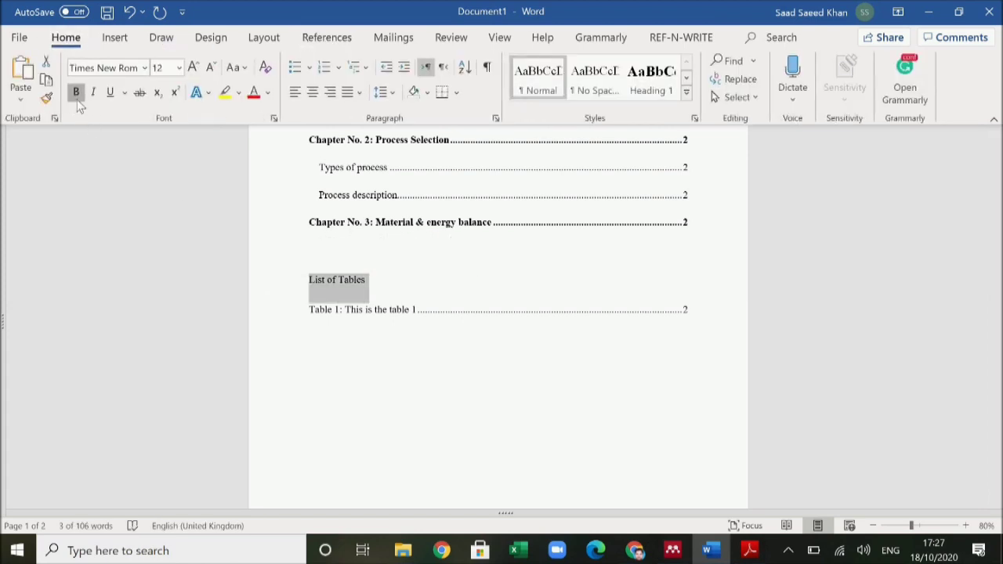
click(76, 92)
click(312, 91)
scroll(817, 311, up, 5)
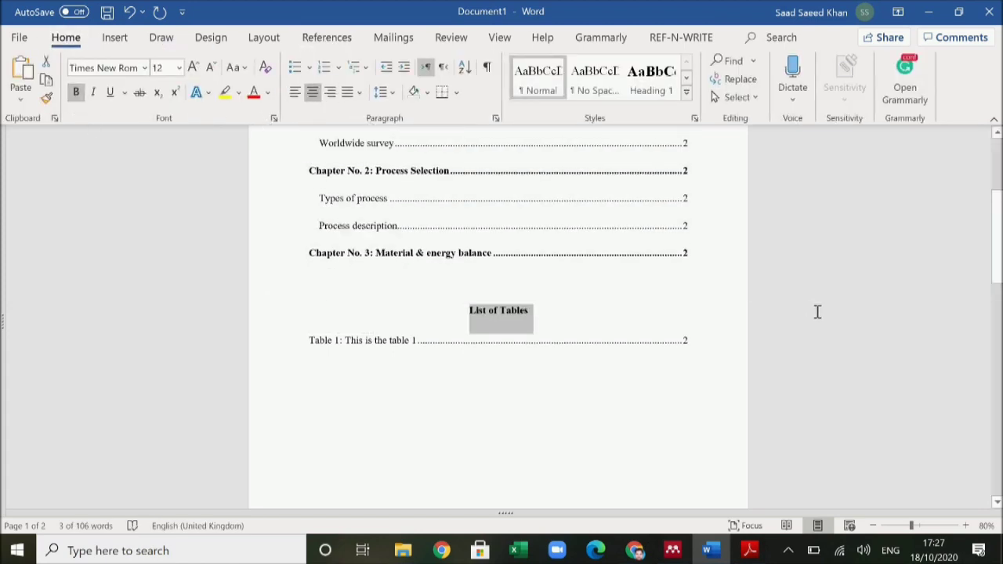
scroll(820, 312, down, 5)
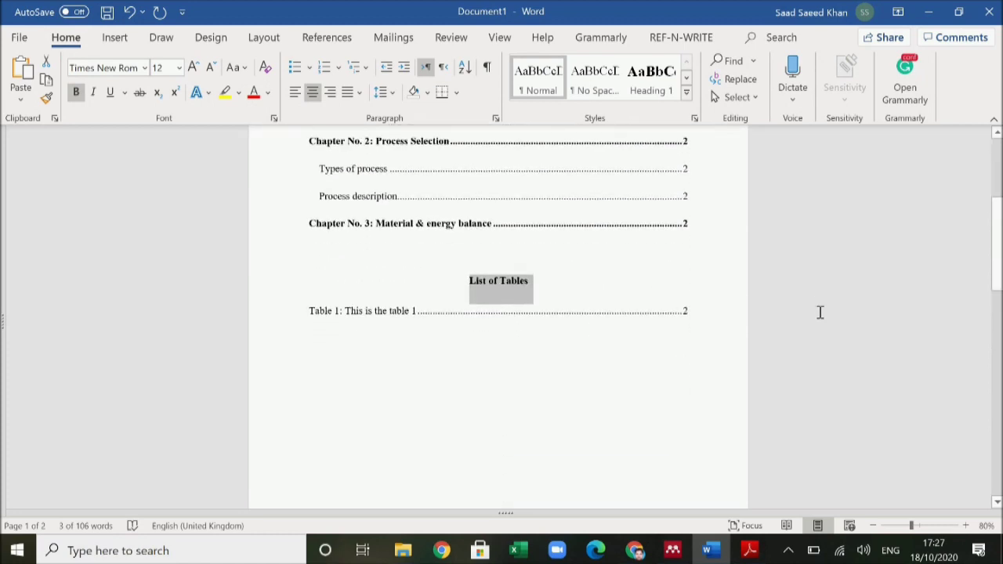
- Place the cursor below the captioned table, switch to File Explorer, and copy the "pulverized coal" JPEG image from the thermal performance analysis folder
click(348, 361)
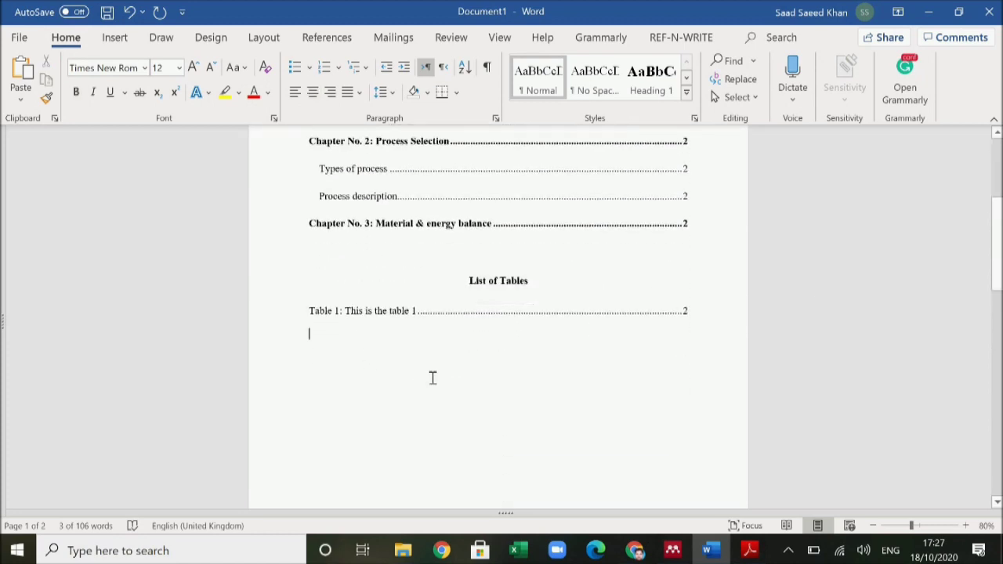
scroll(455, 390, down, 15)
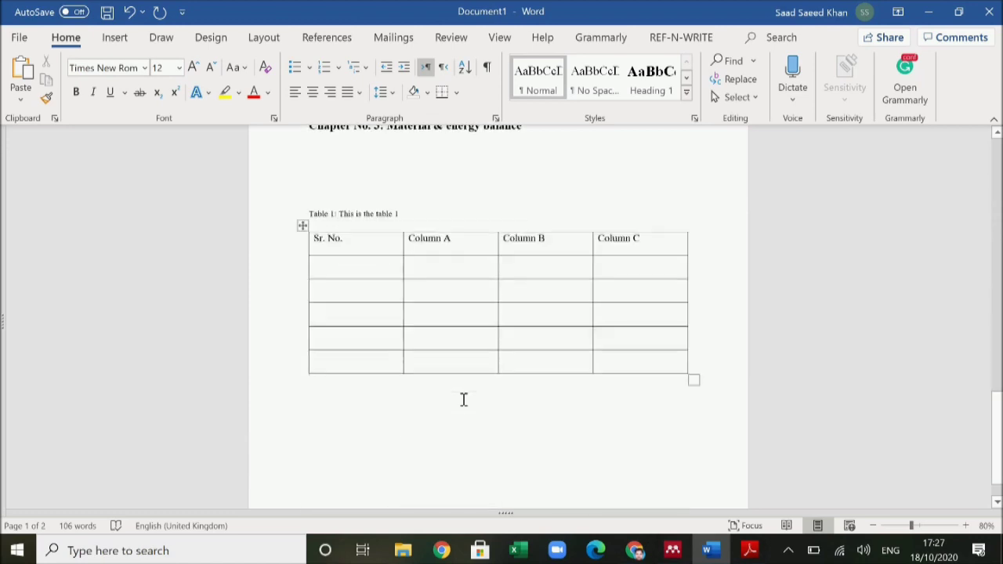
click(323, 366)
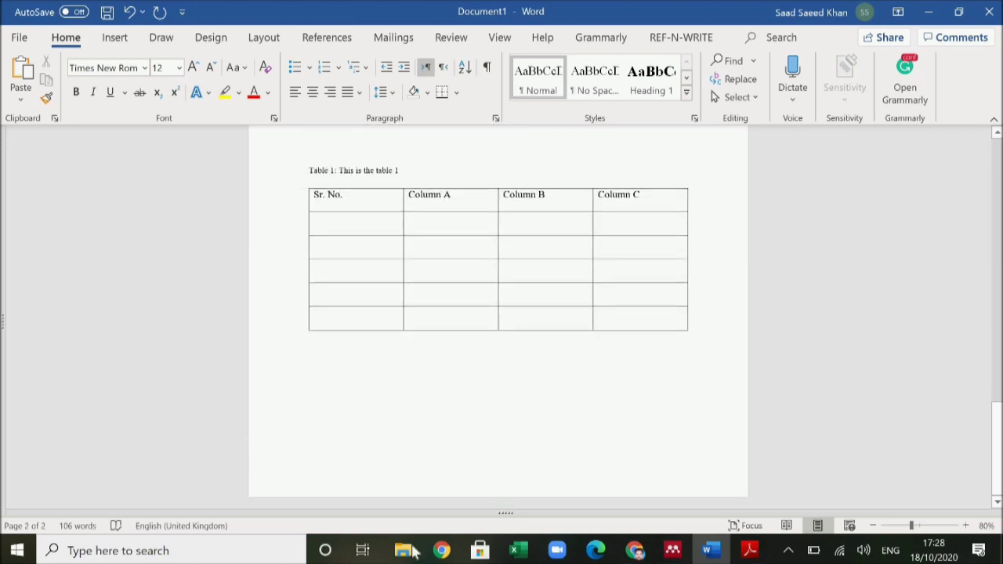
mouse_move(403, 551)
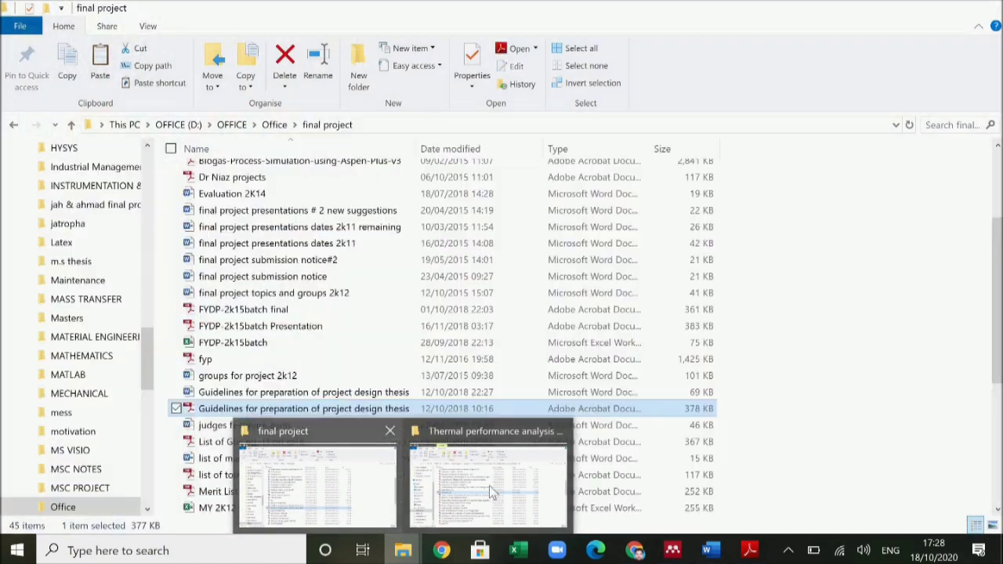
click(489, 486)
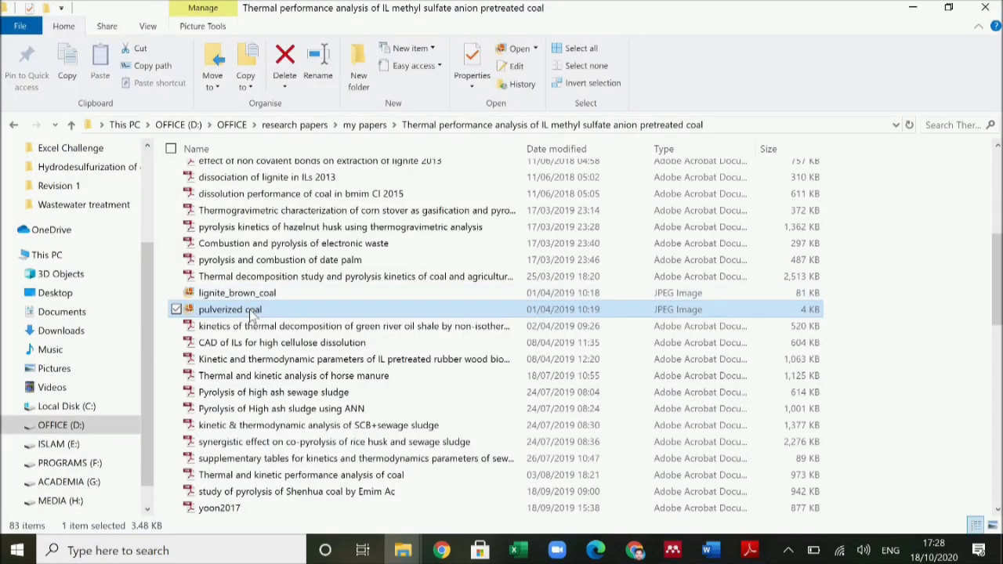
right_click(250, 314)
click(139, 447)
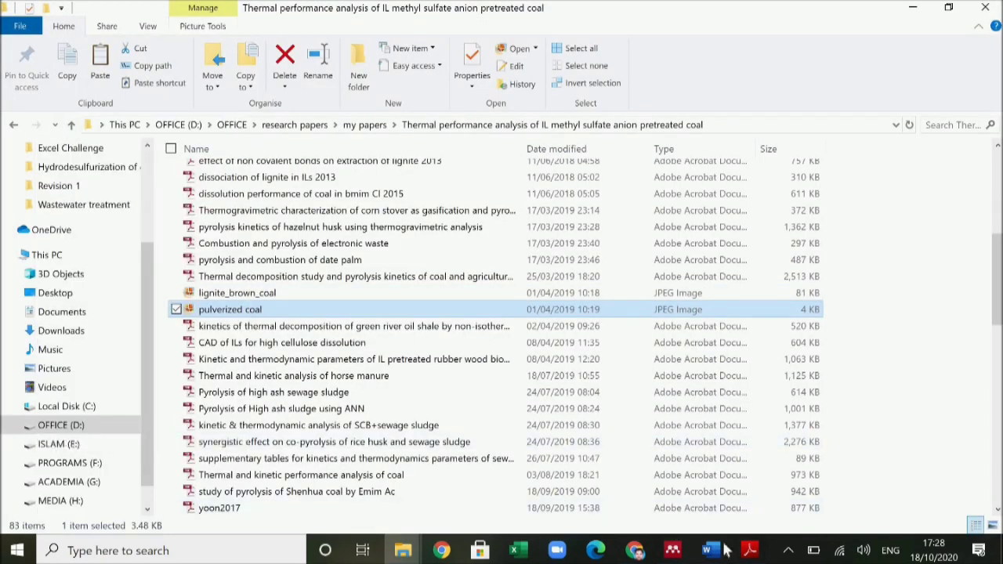
- Return to the Word document and paste the copied coal image below the table
click(726, 551)
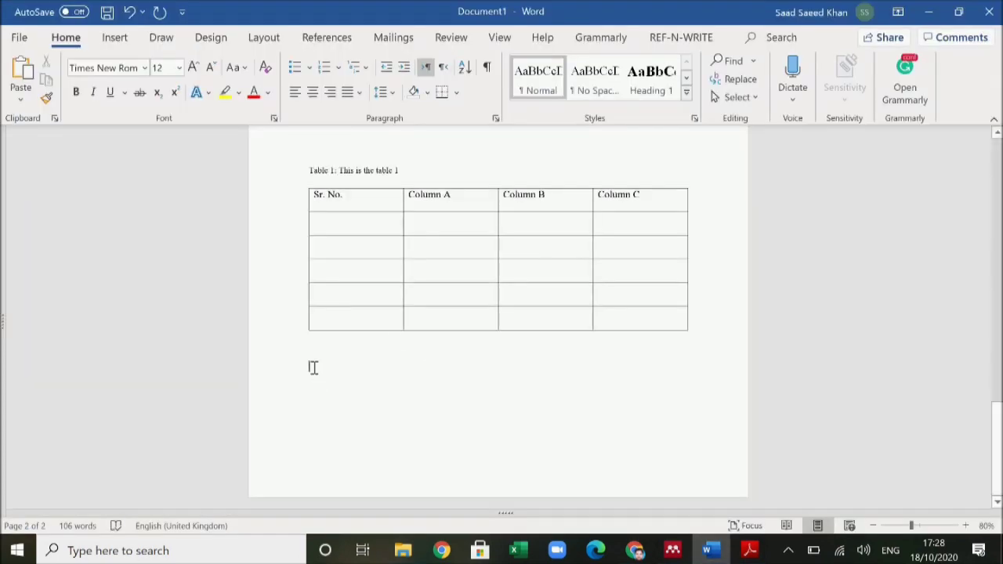
right_click(313, 368)
click(343, 187)
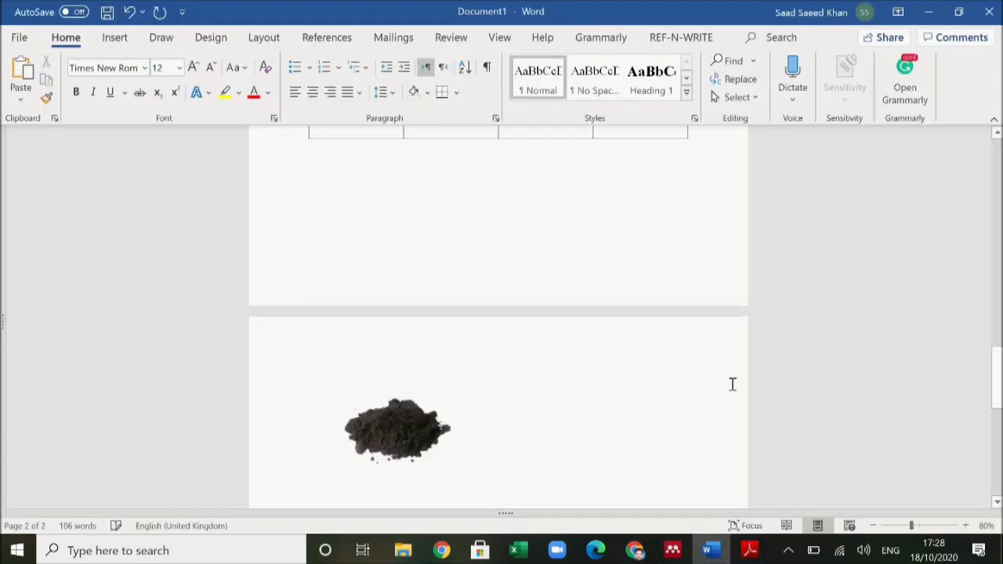
- Caption the coal image below it using the existing Figure label, with the text ": This is the figure 1" after the number
scroll(393, 276, down, 3)
click(393, 276)
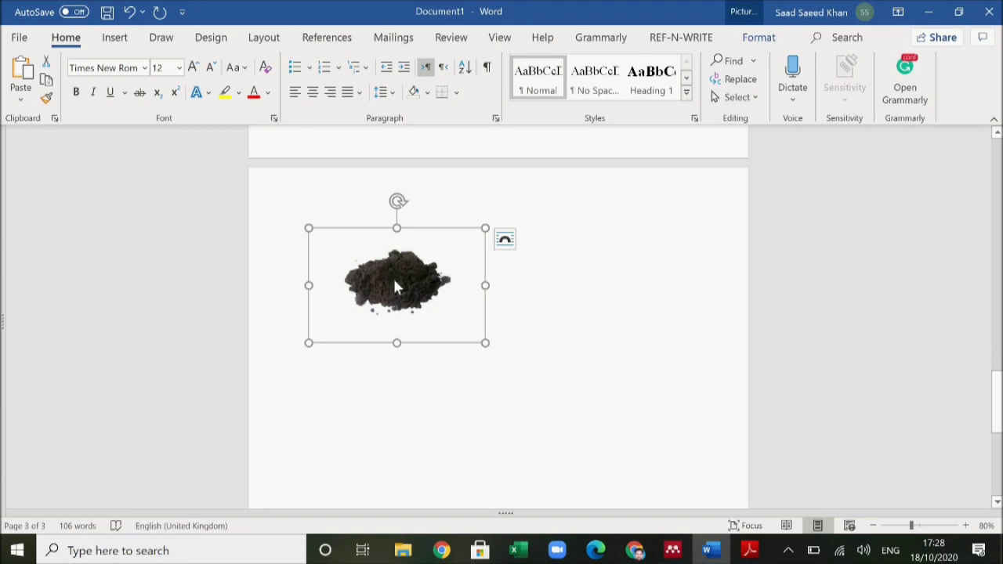
right_click(393, 276)
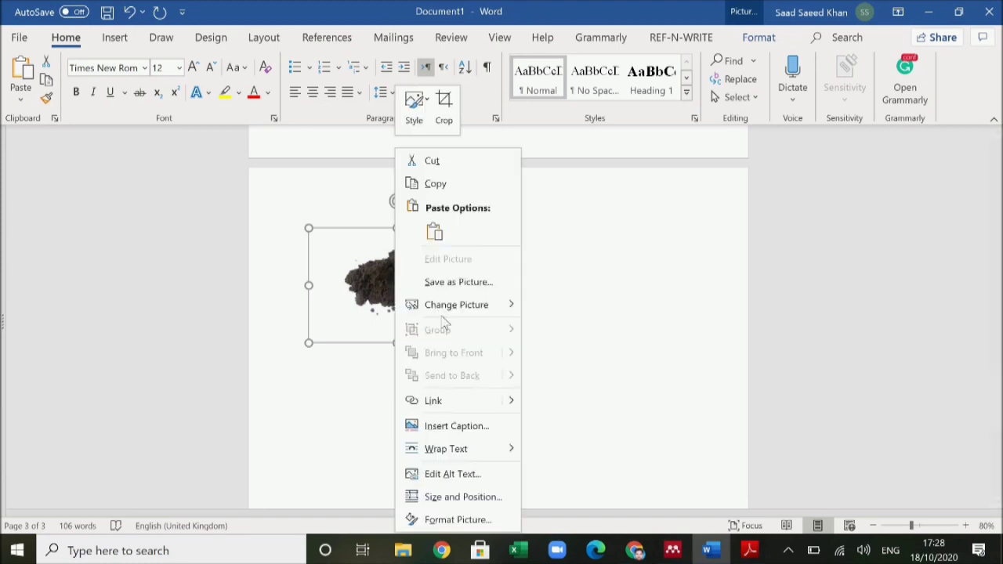
click(477, 425)
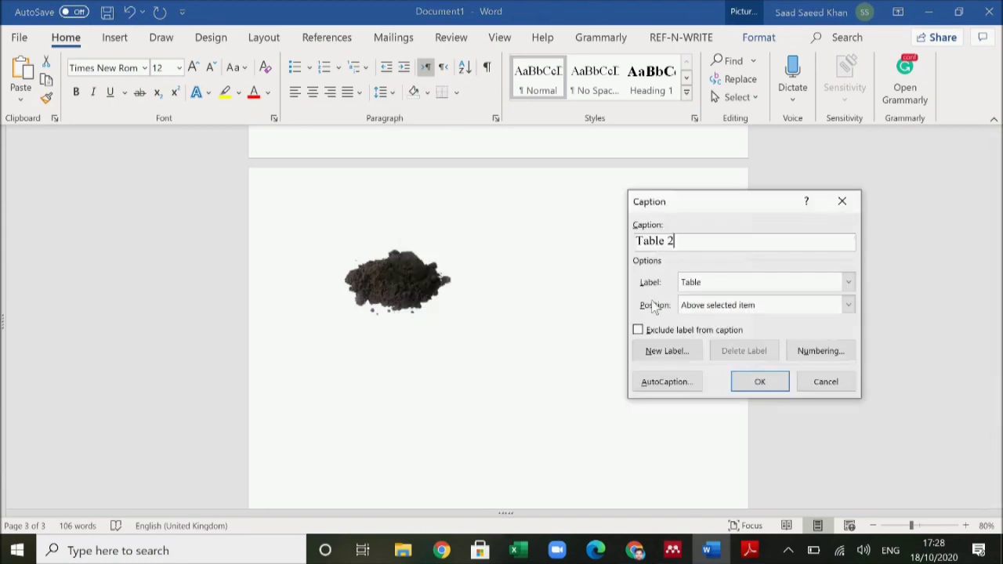
click(849, 283)
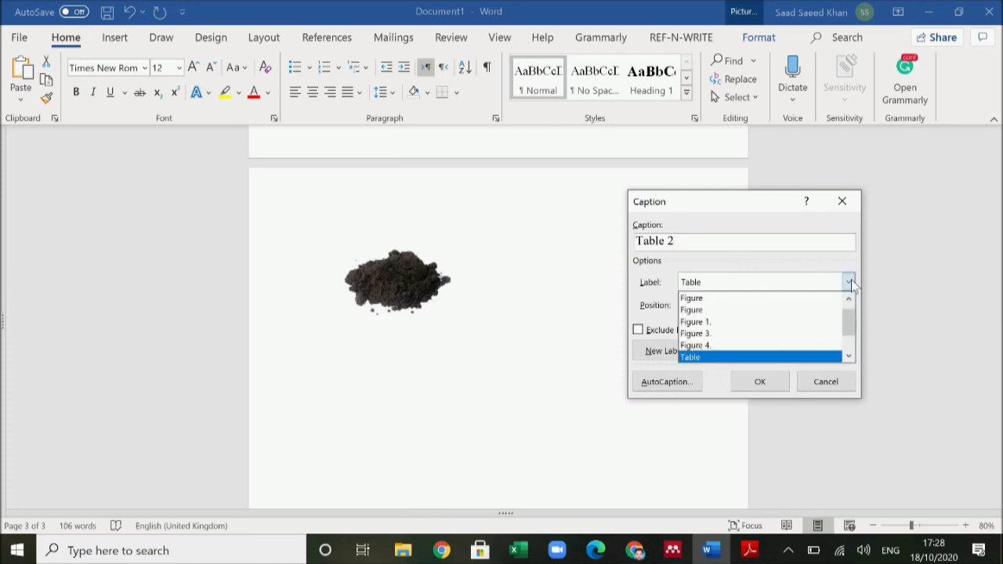
click(728, 311)
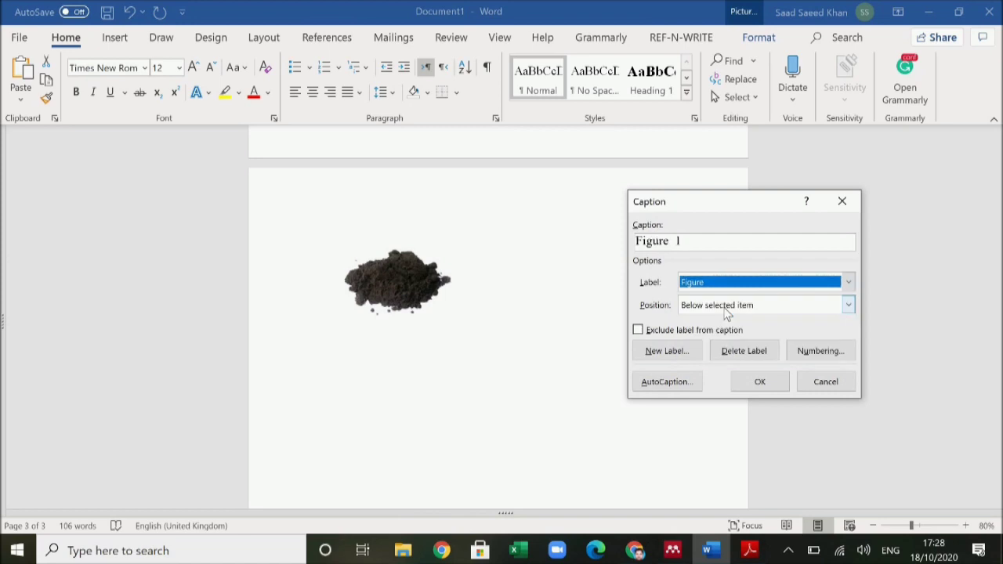
click(760, 383)
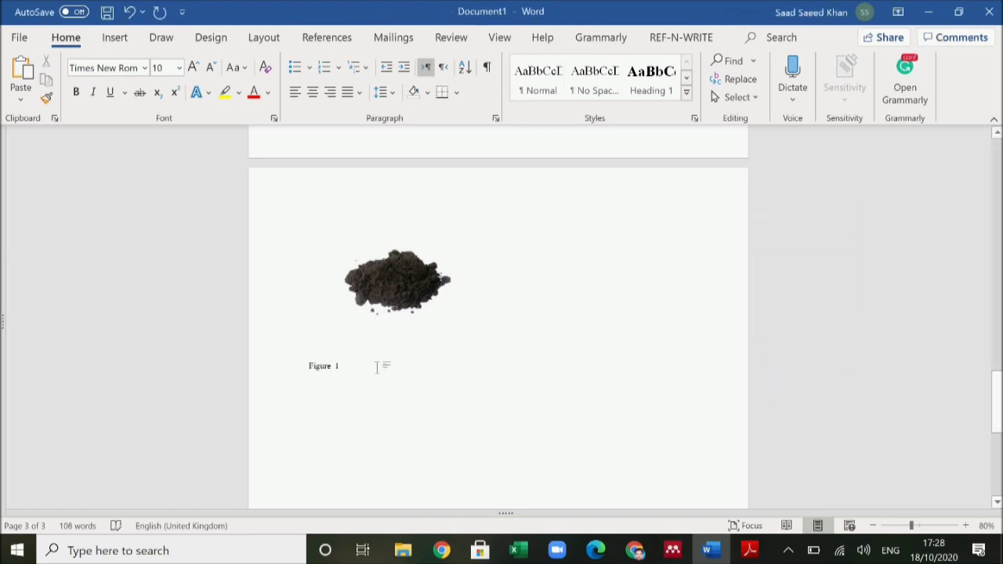
text(: )
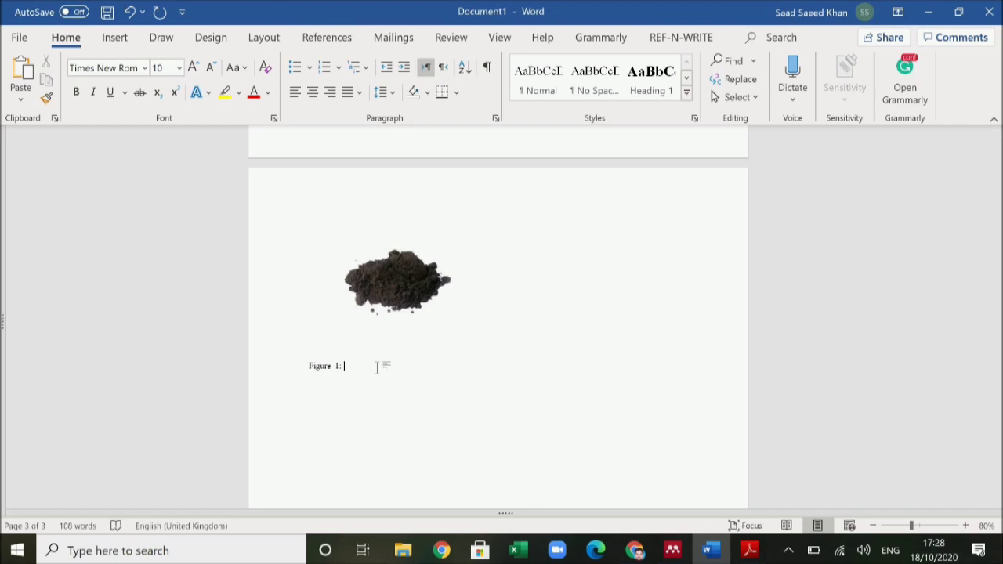
text(This is the figure 1)
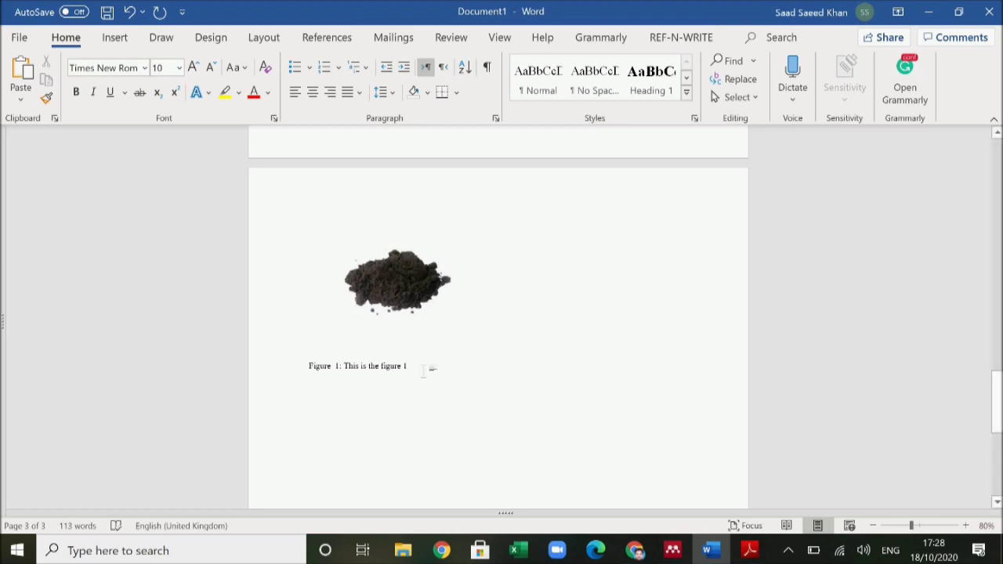
- Centre both the coal image and its caption on the page
click(411, 296)
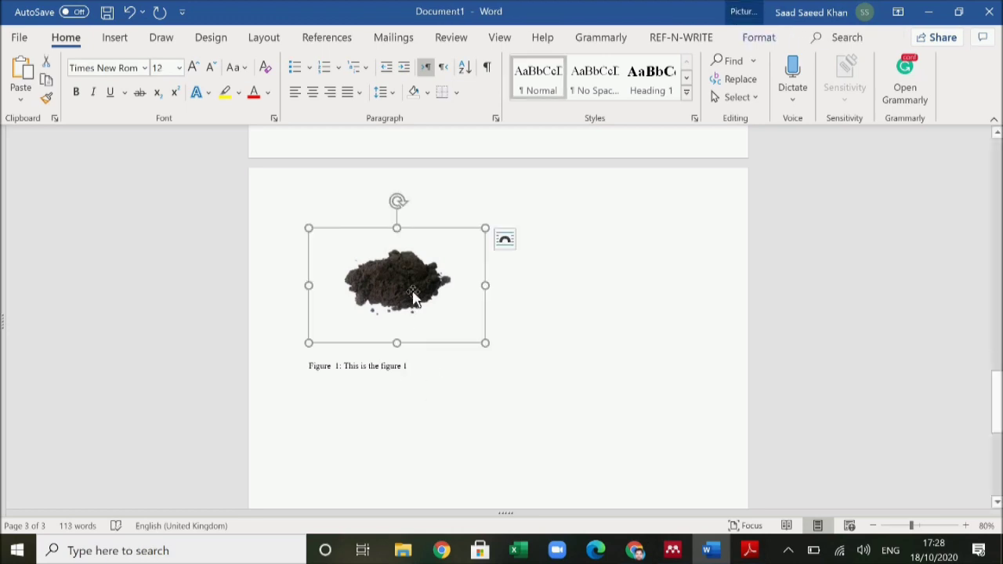
click(312, 92)
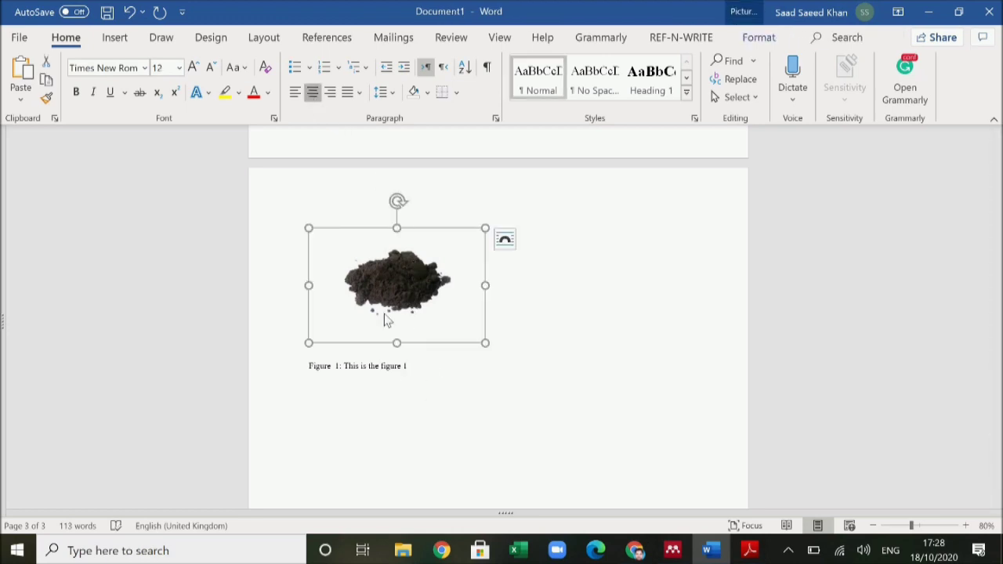
drag(419, 370, 226, 367)
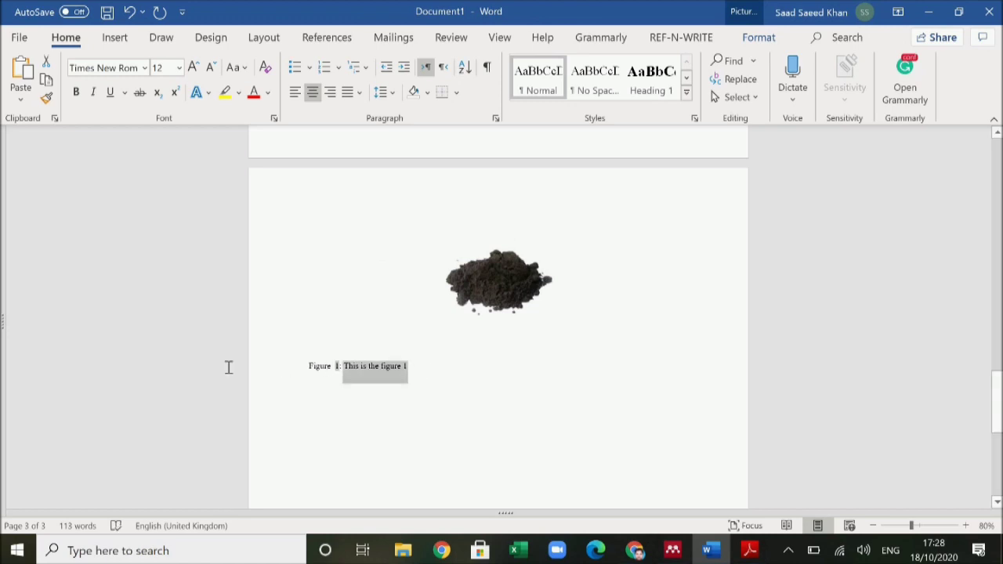
click(312, 91)
click(607, 352)
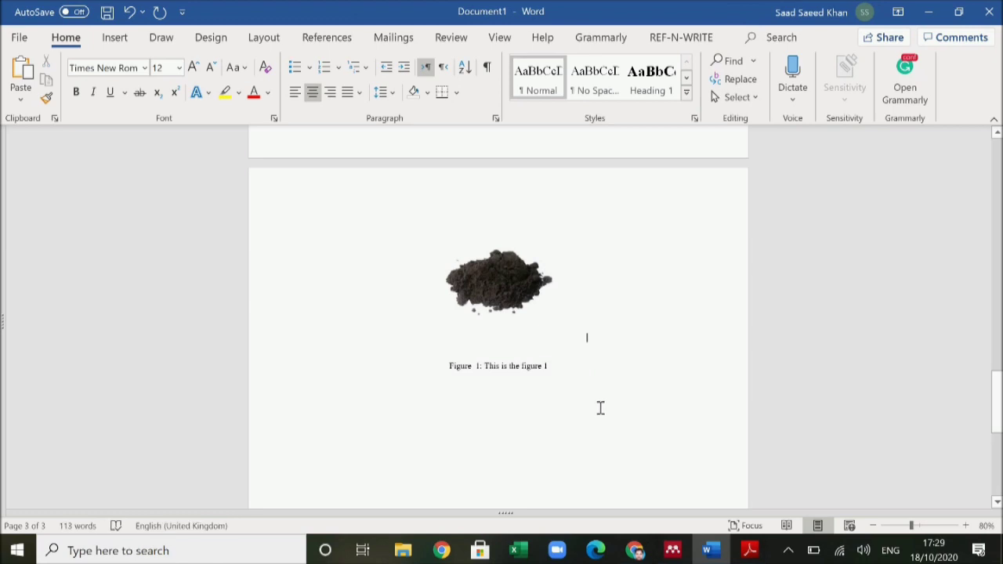
- Insert a table of figures with the caption label Figure below the List of Tables entry
scroll(591, 414, up, 15)
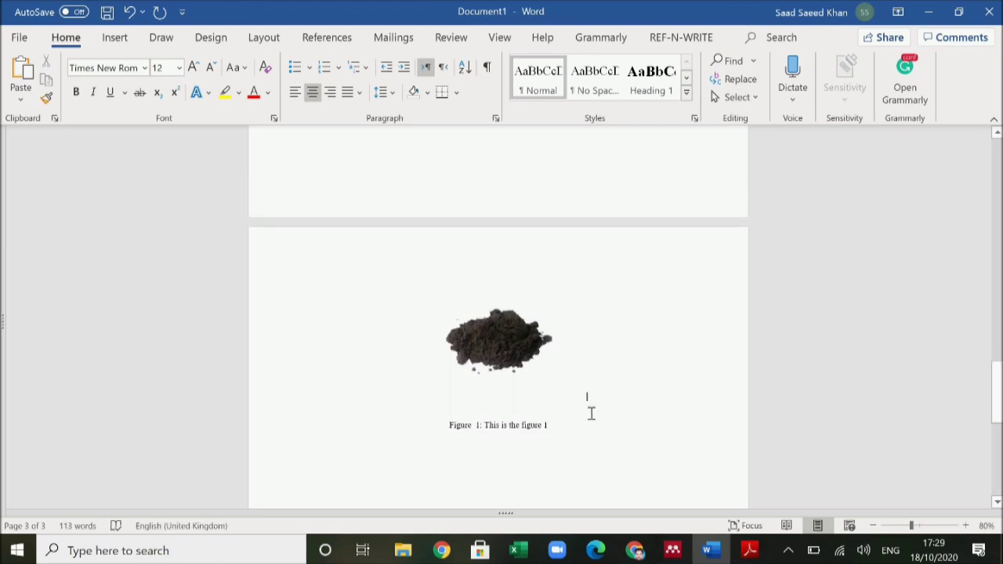
scroll(592, 414, up, 10)
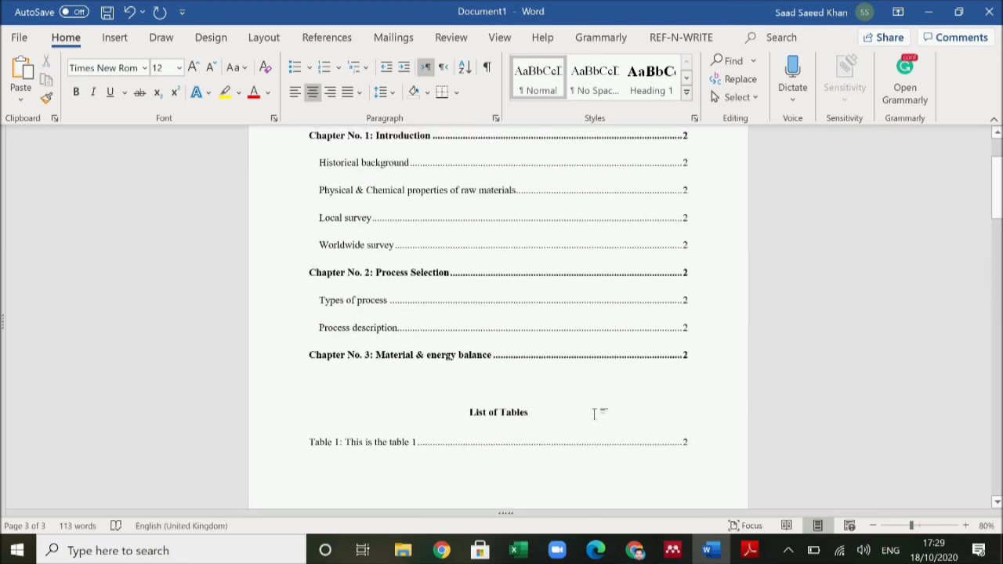
scroll(339, 347, down, 4)
click(329, 346)
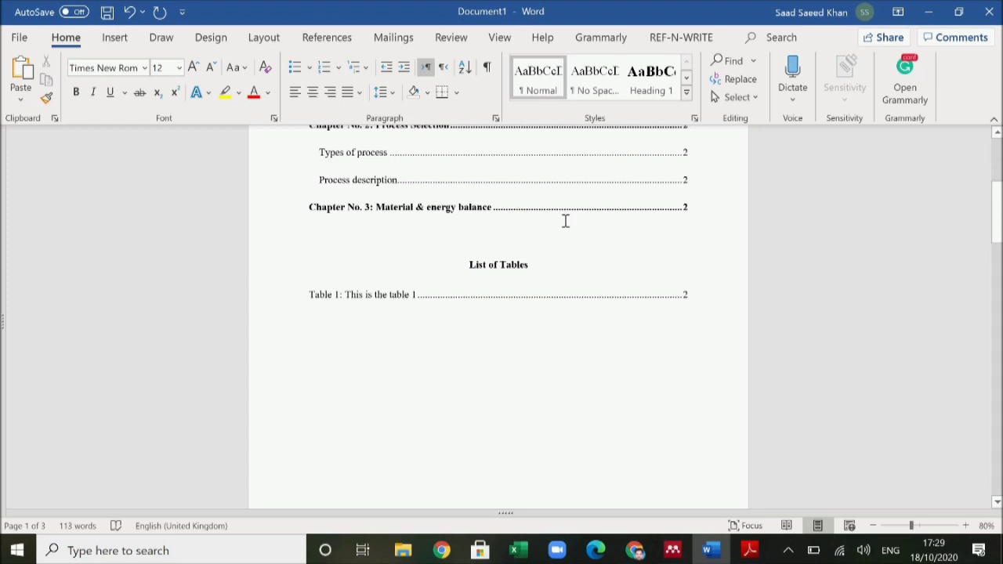
click(329, 41)
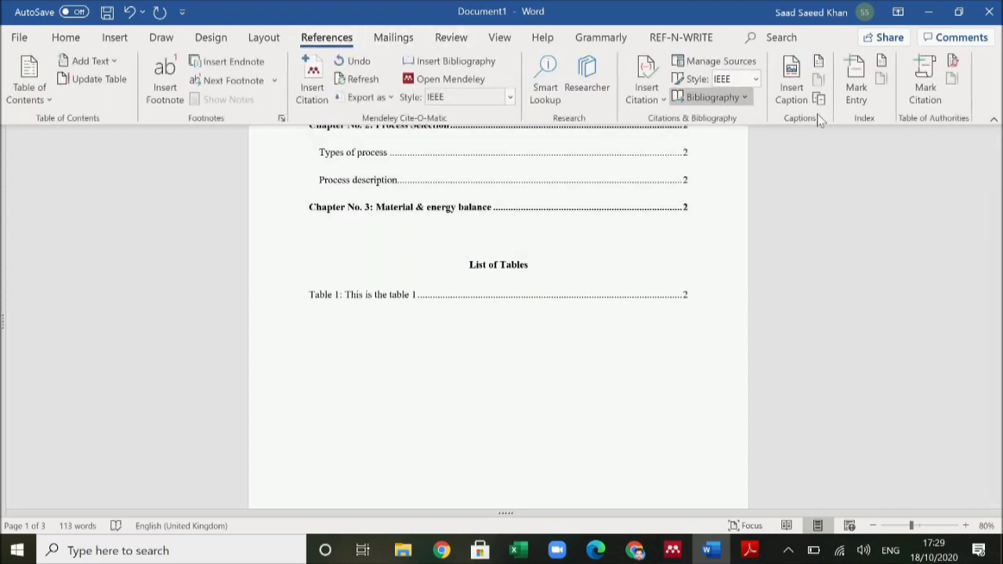
click(818, 65)
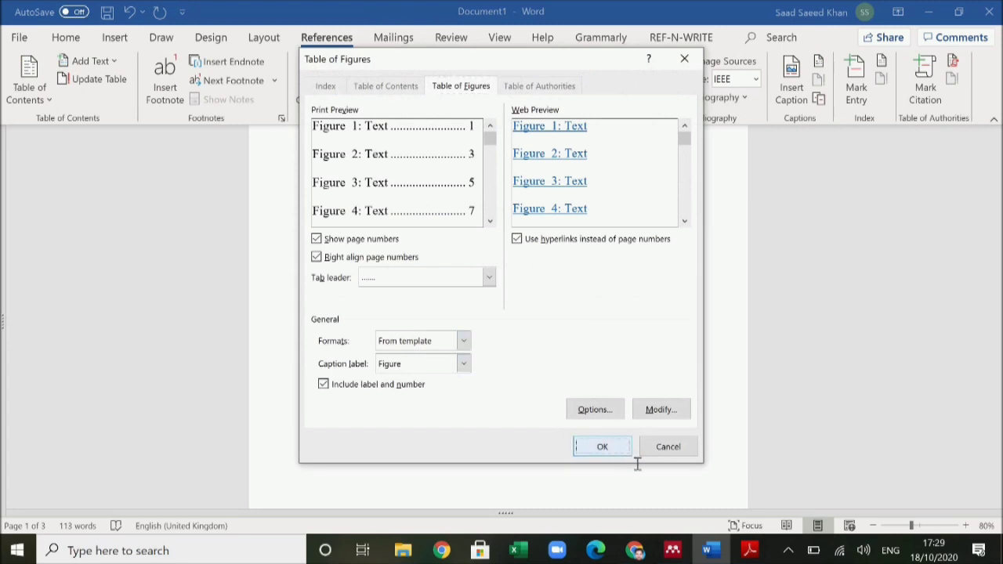
key(Return)
- Add the heading "List of Figures" above the figure list, in bold and centred
click(359, 329)
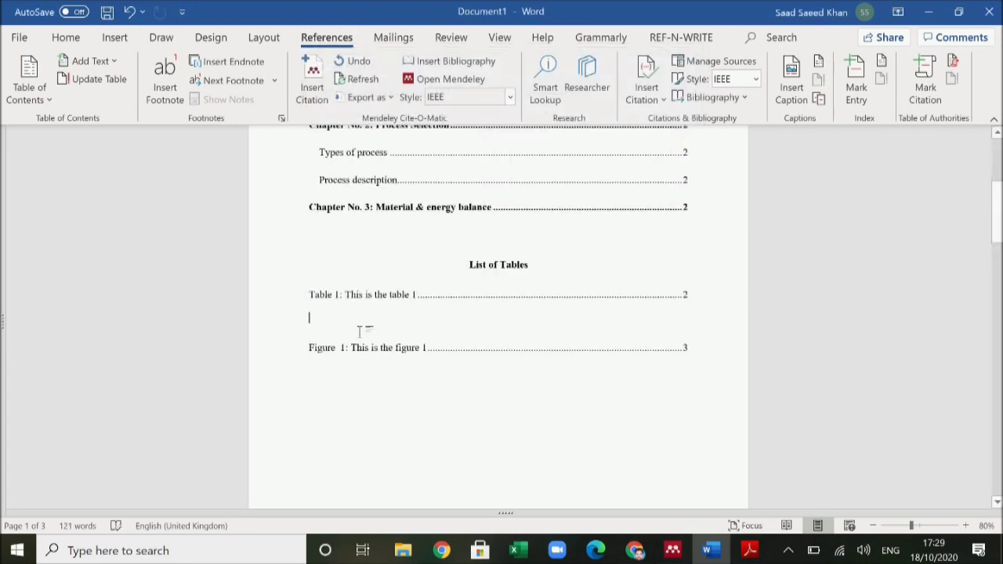
text(List)
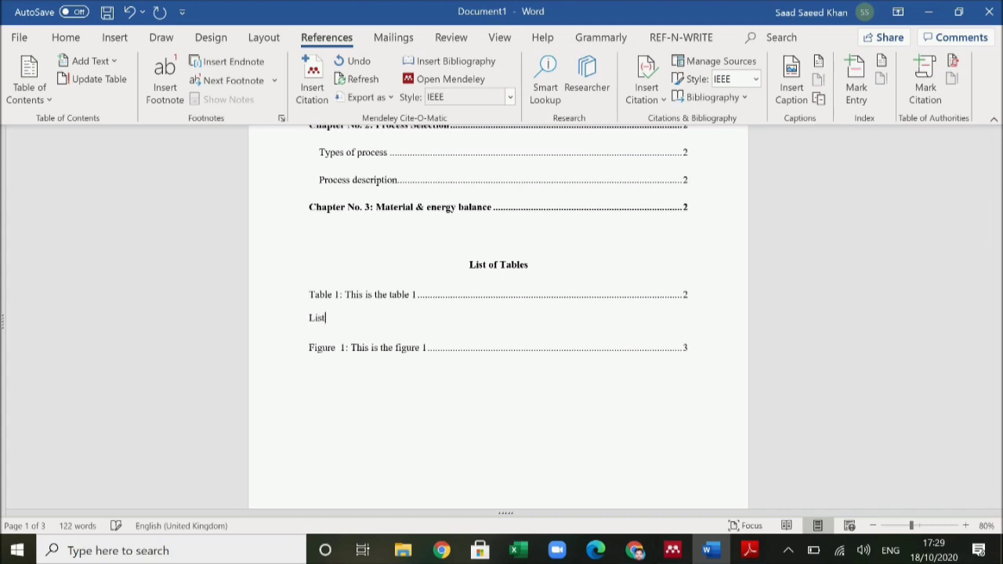
text( of Figures)
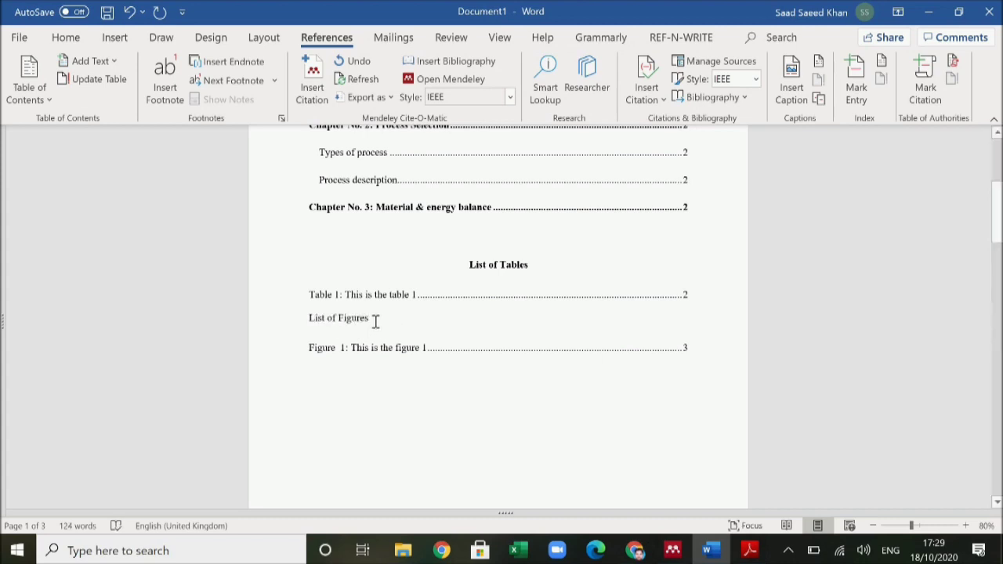
click(254, 323)
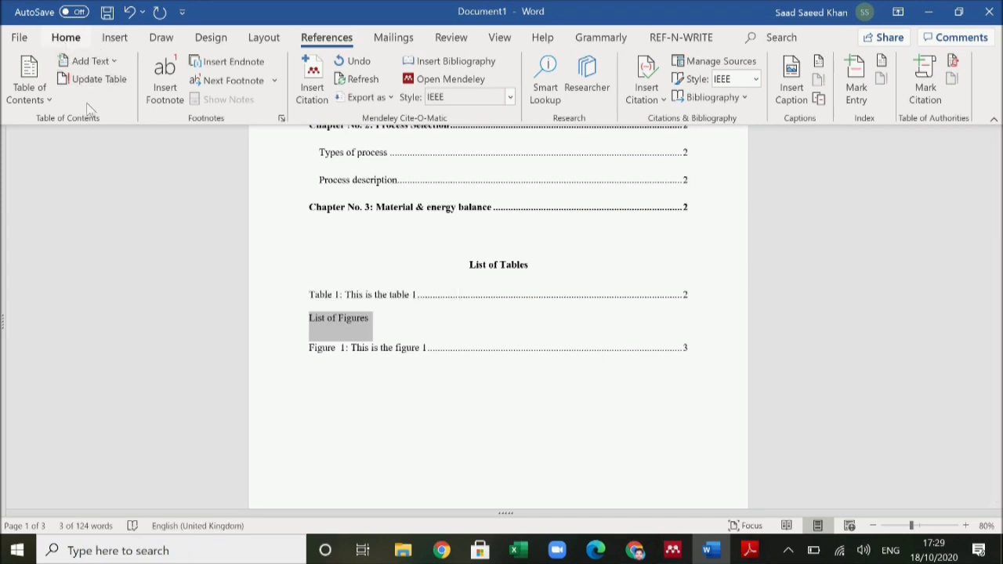
click(67, 37)
click(76, 93)
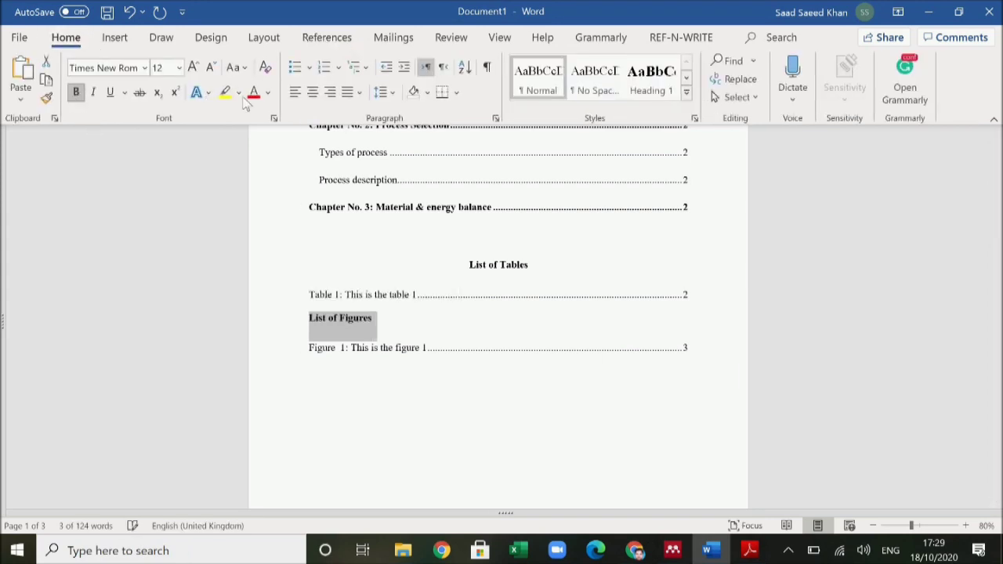
click(310, 93)
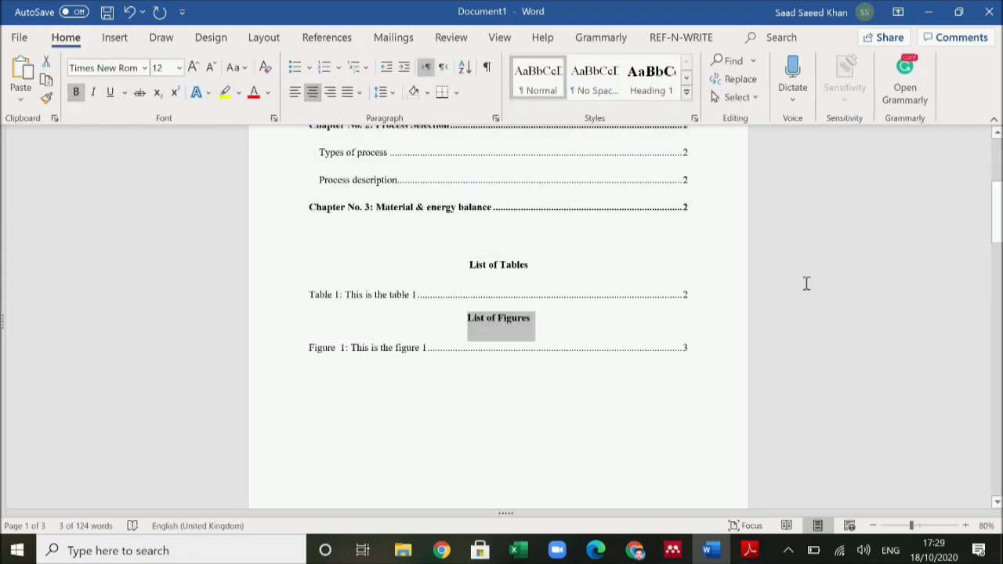
scroll(815, 313, up, 5)
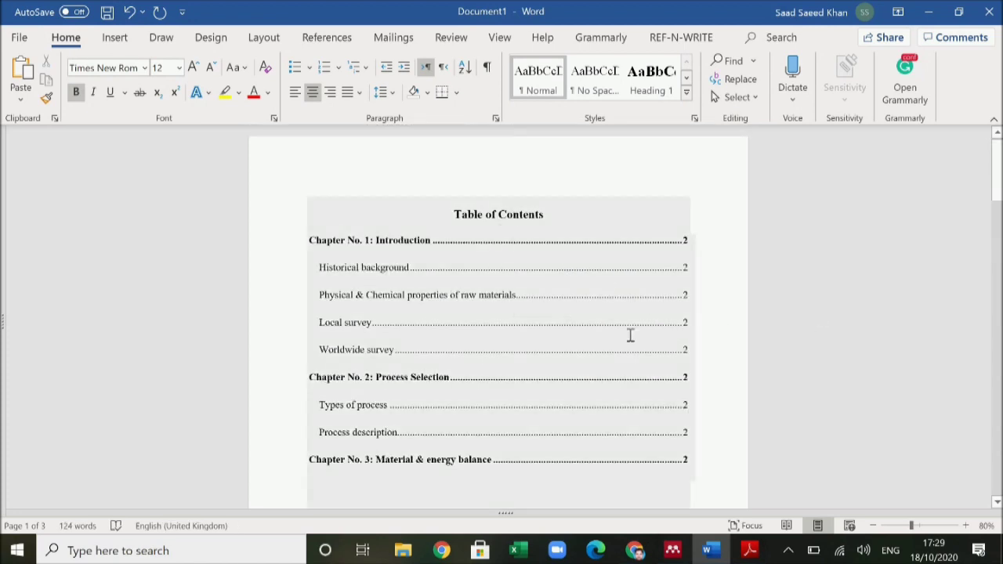
scroll(595, 339, down, 4)
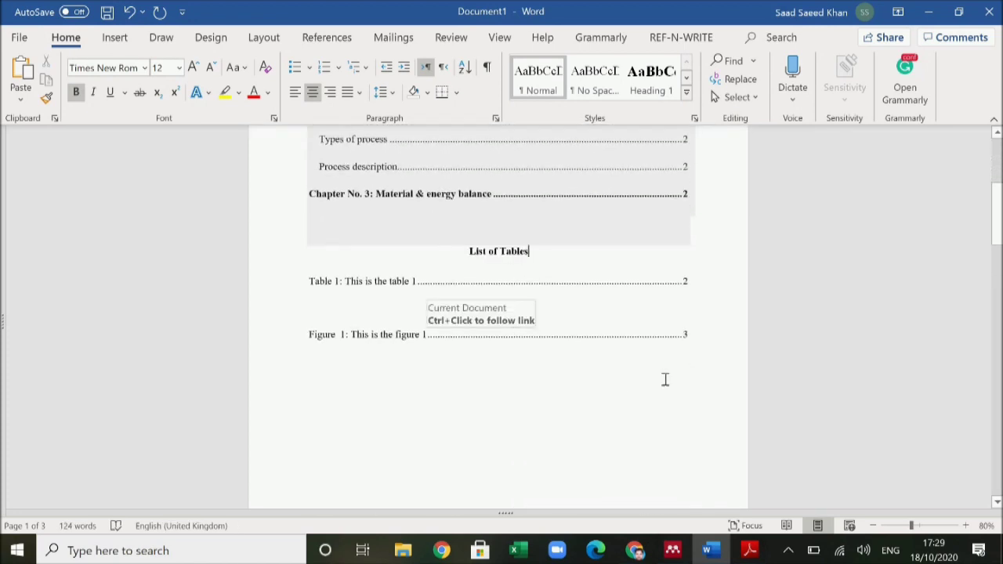
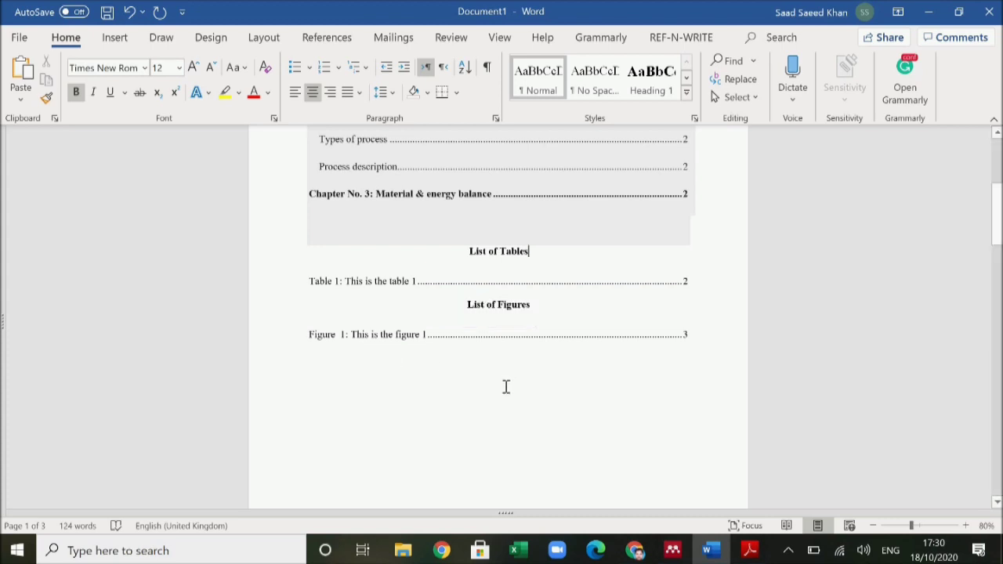
- Delete the whole caption line beneath the coal image
scroll(506, 386, down, 15)
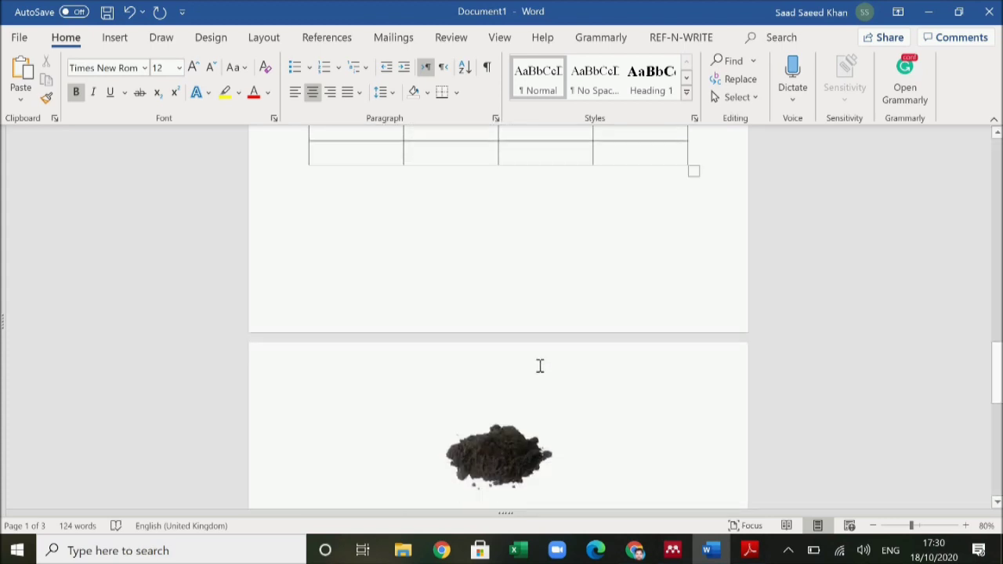
scroll(540, 366, down, 4)
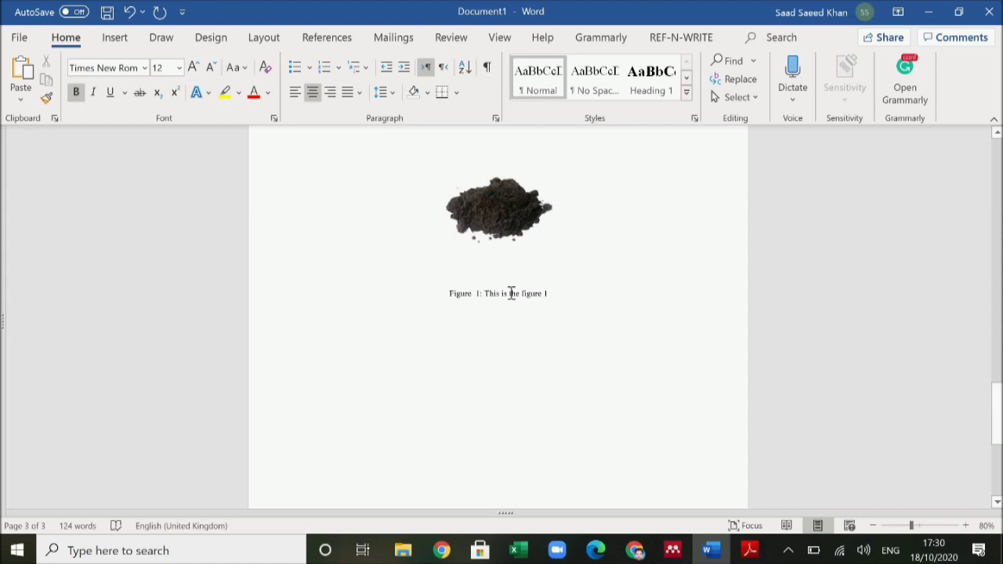
click(481, 235)
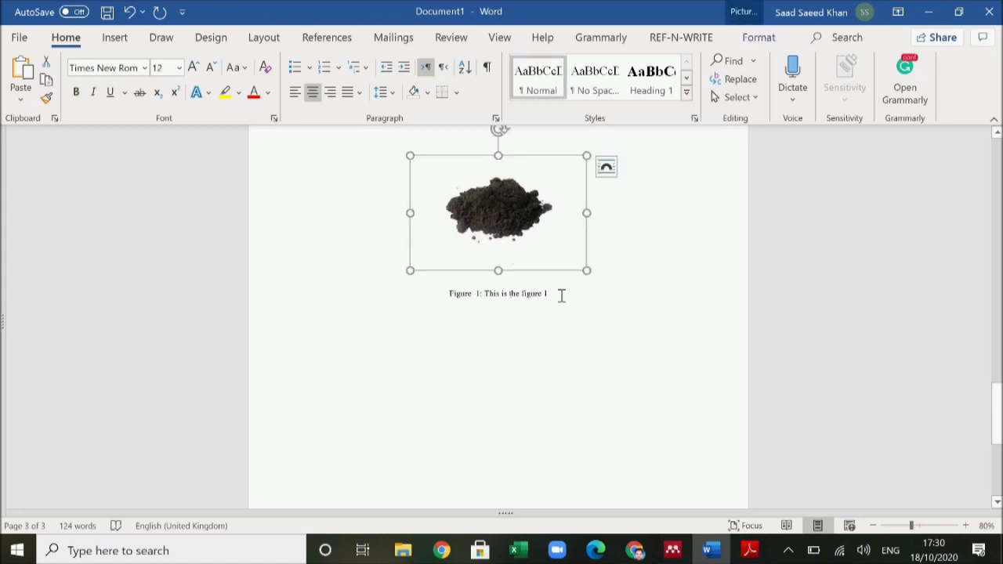
drag(561, 295, 439, 296)
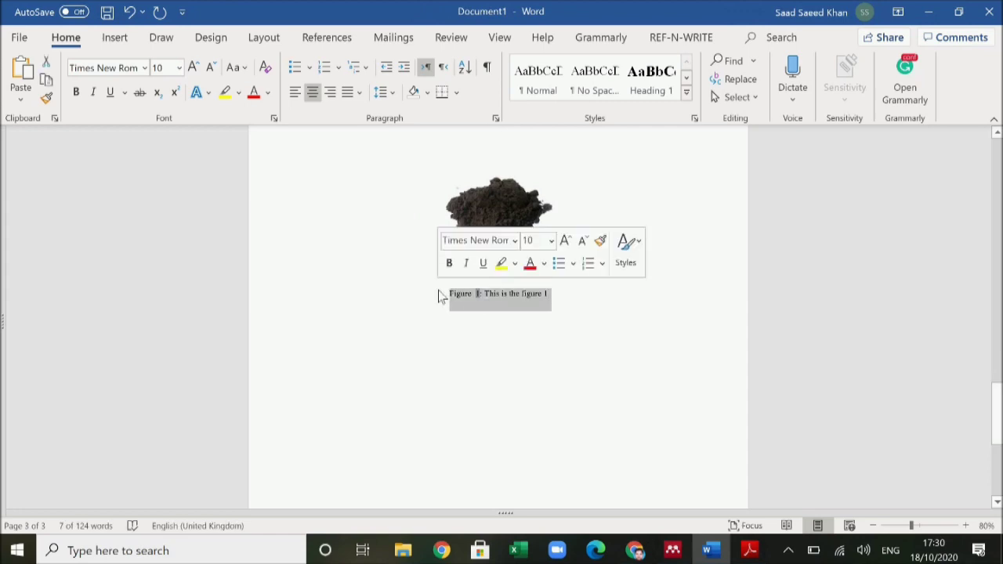
key(Delete)
- Insert a caption below the coal image using a new chapter-based label "Figure 1."
click(459, 251)
right_click(460, 251)
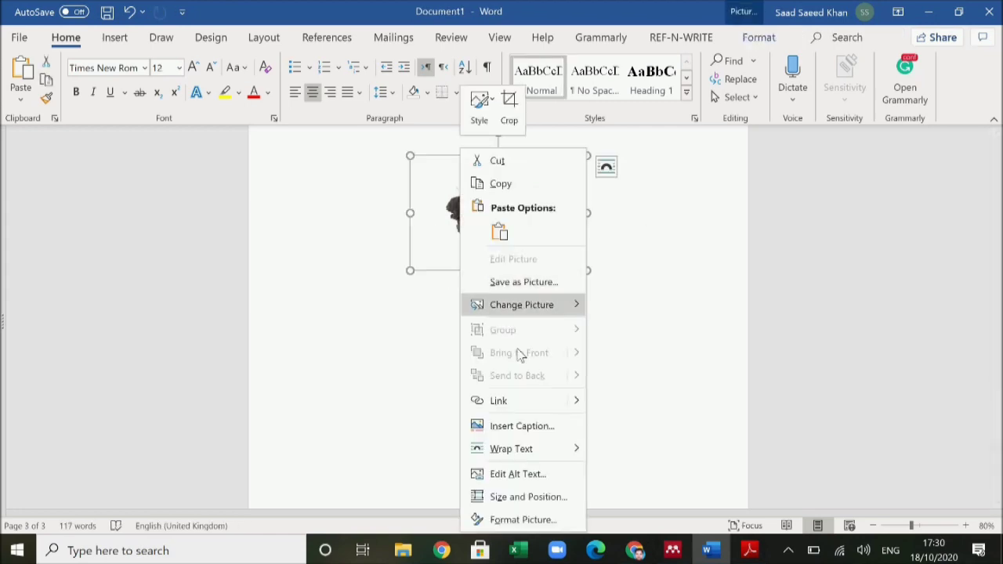
click(524, 425)
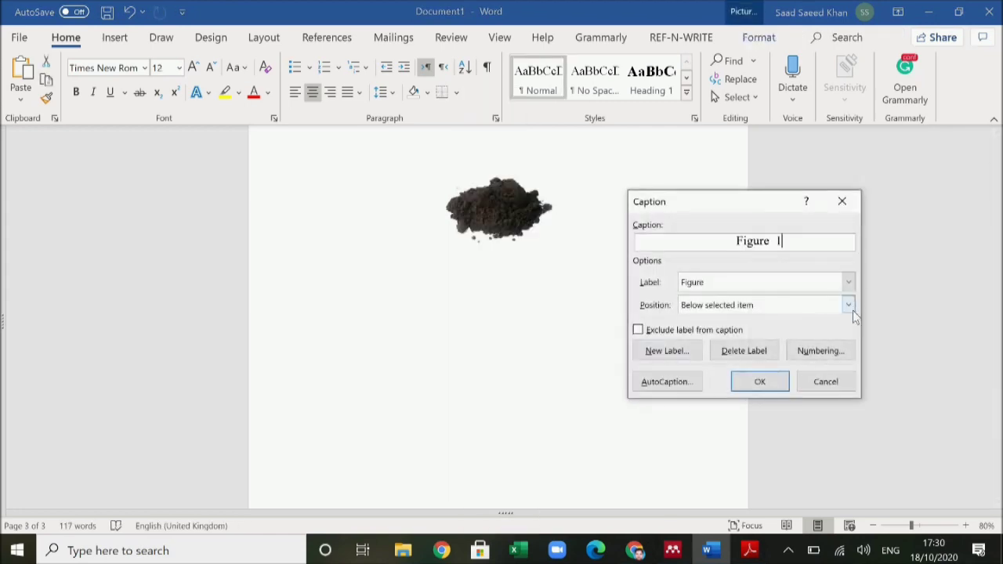
click(679, 353)
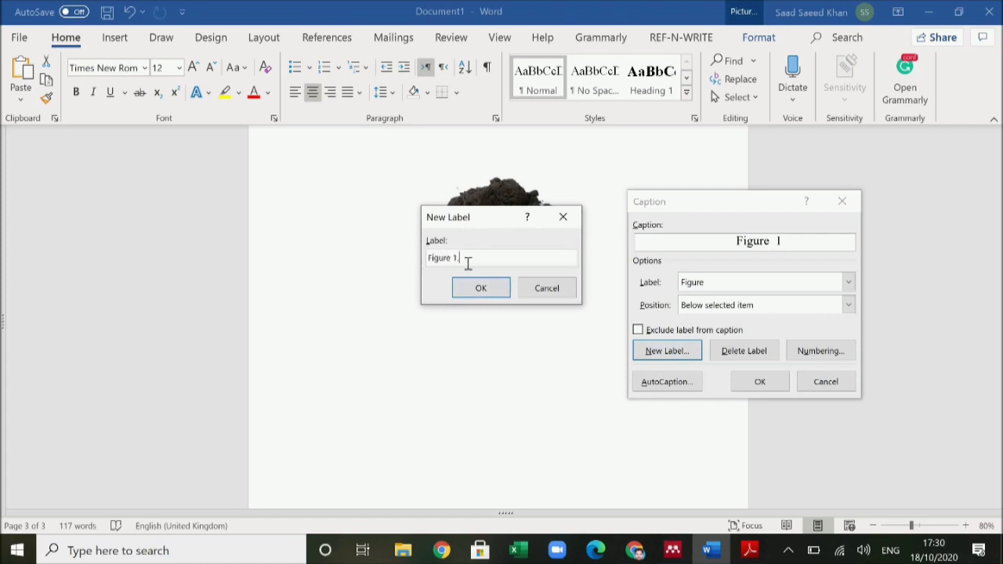
click(478, 291)
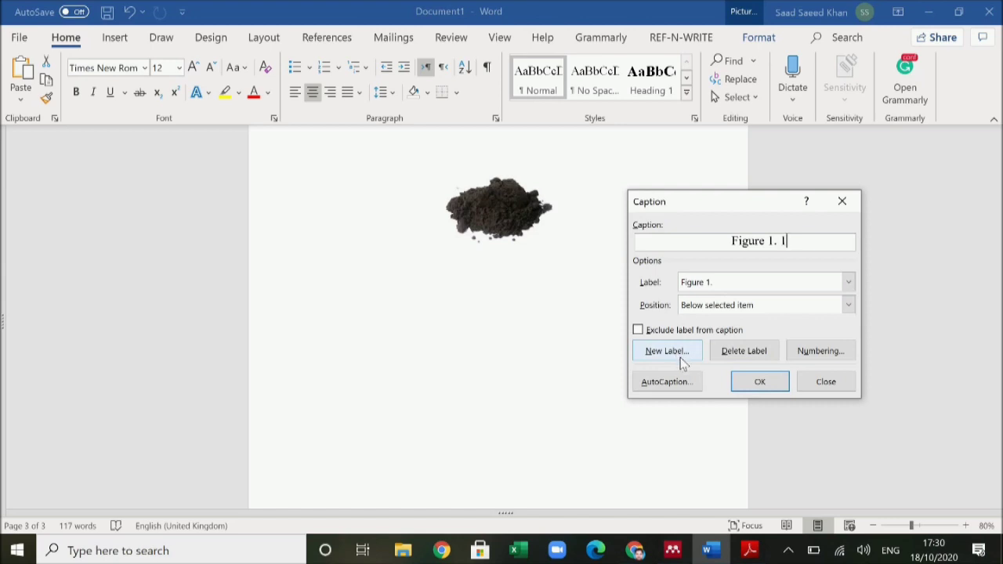
click(760, 382)
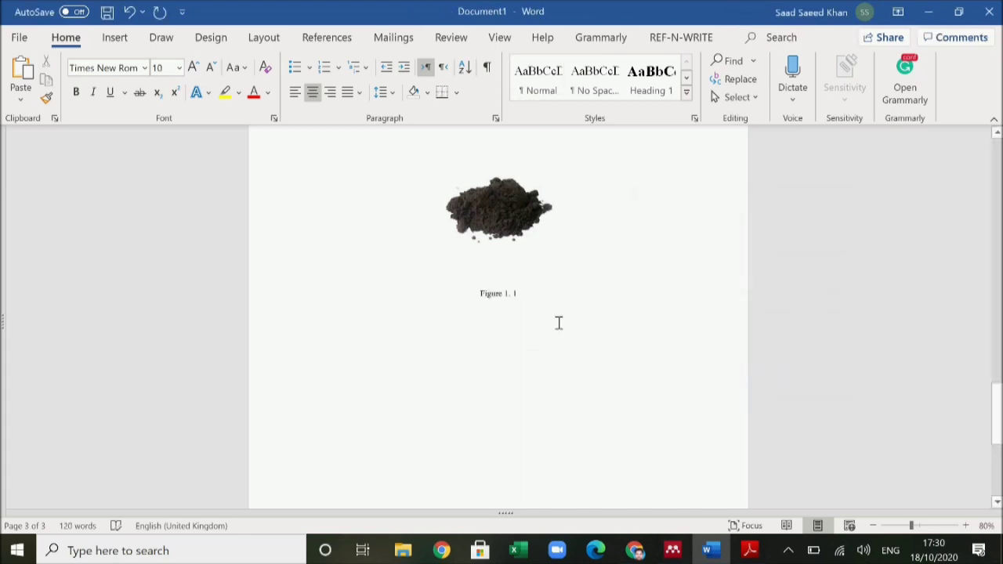
- Replace the list under the List of Figures heading with a table of figures using the caption label "Figure 1."
scroll(557, 322, up, 3)
scroll(557, 322, up, 15)
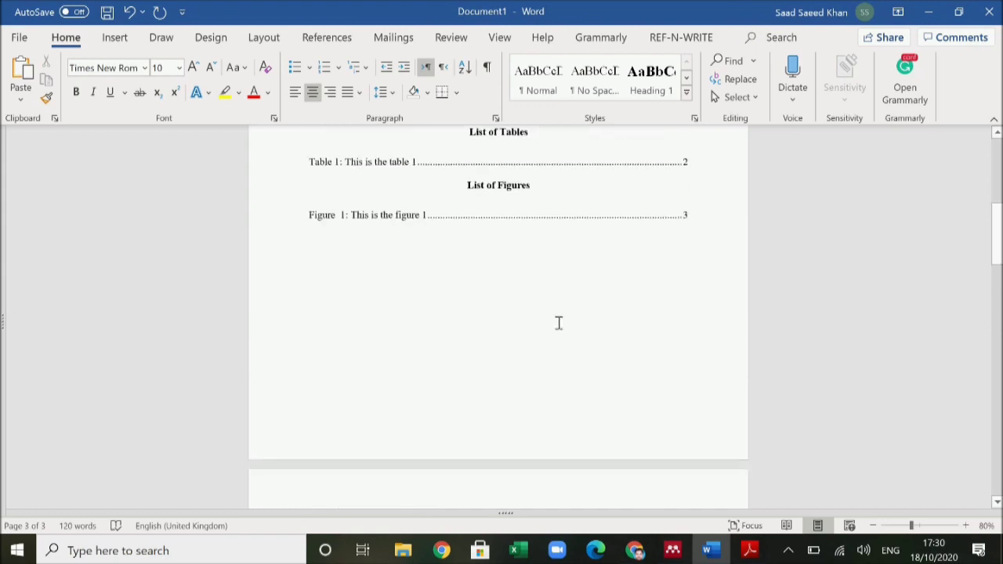
click(486, 400)
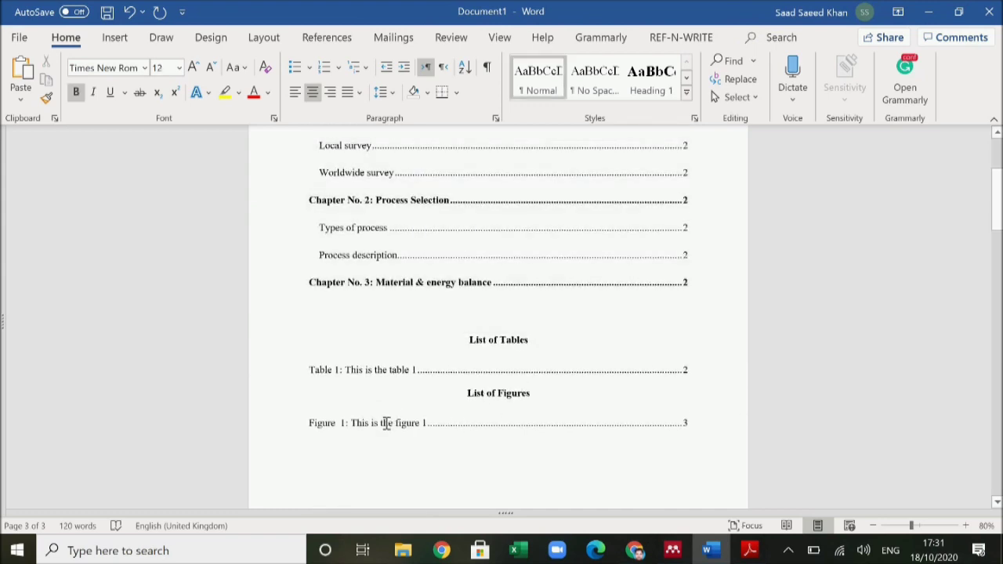
click(385, 424)
key(F9)
click(327, 36)
click(819, 63)
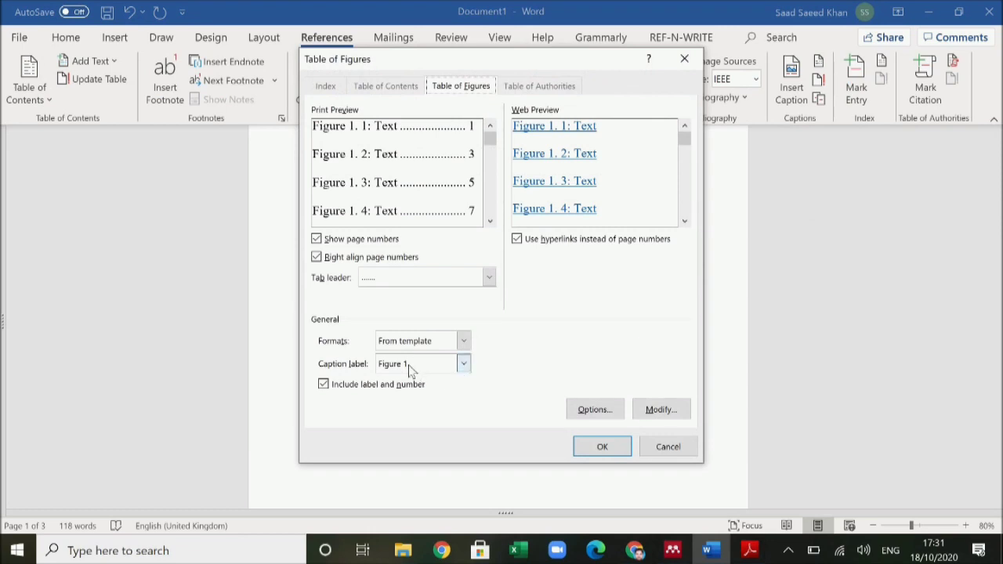
click(465, 365)
click(467, 367)
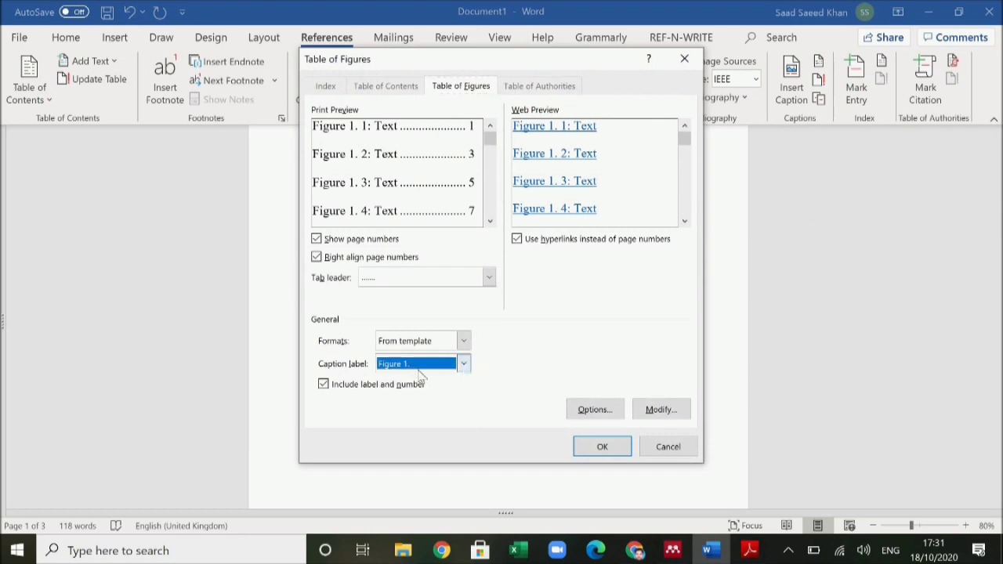
click(596, 447)
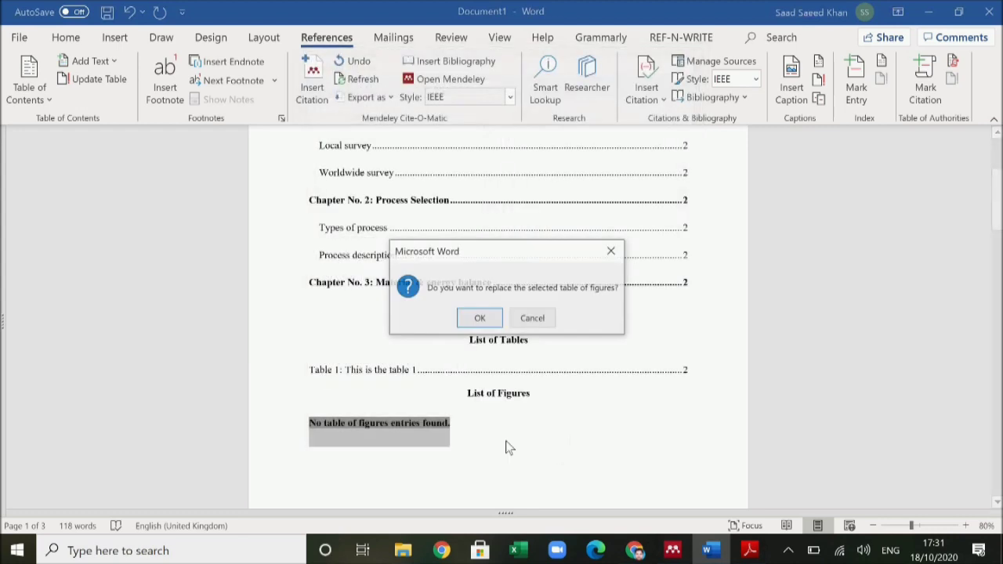
click(476, 320)
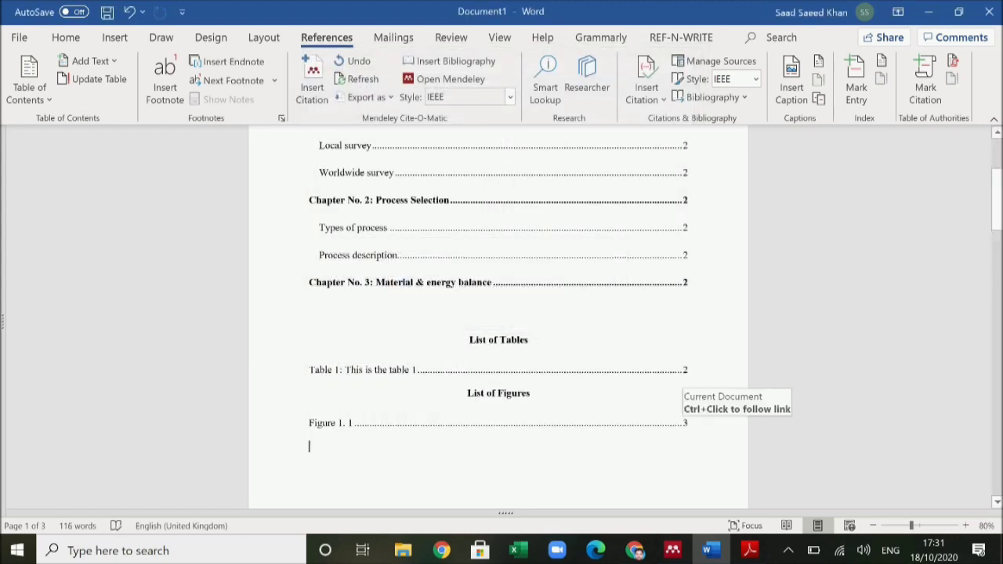
- Review the document from the table of contents and lists through the chapters to the captioned table and coal image
scroll(622, 438, up, 5)
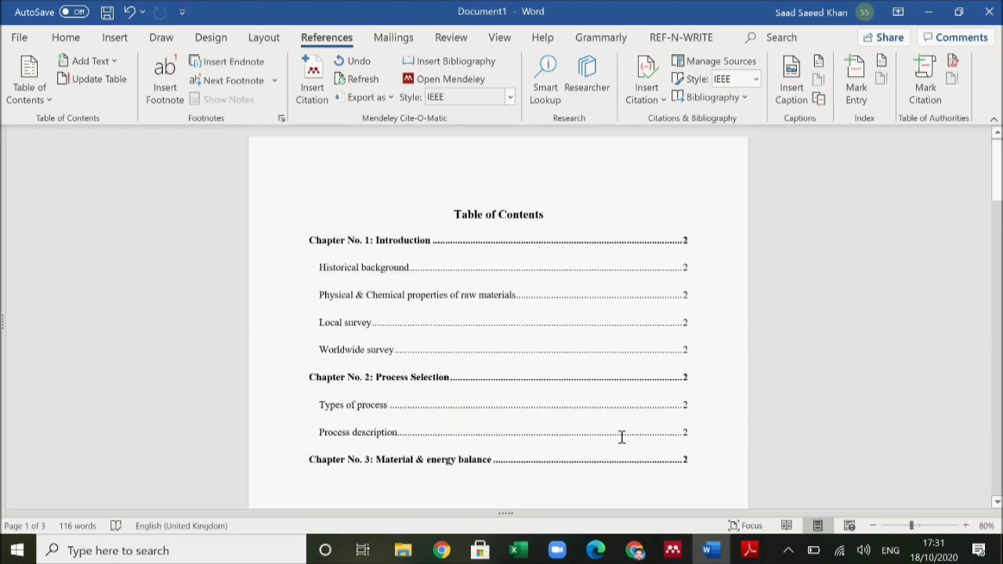
scroll(530, 426, down, 18)
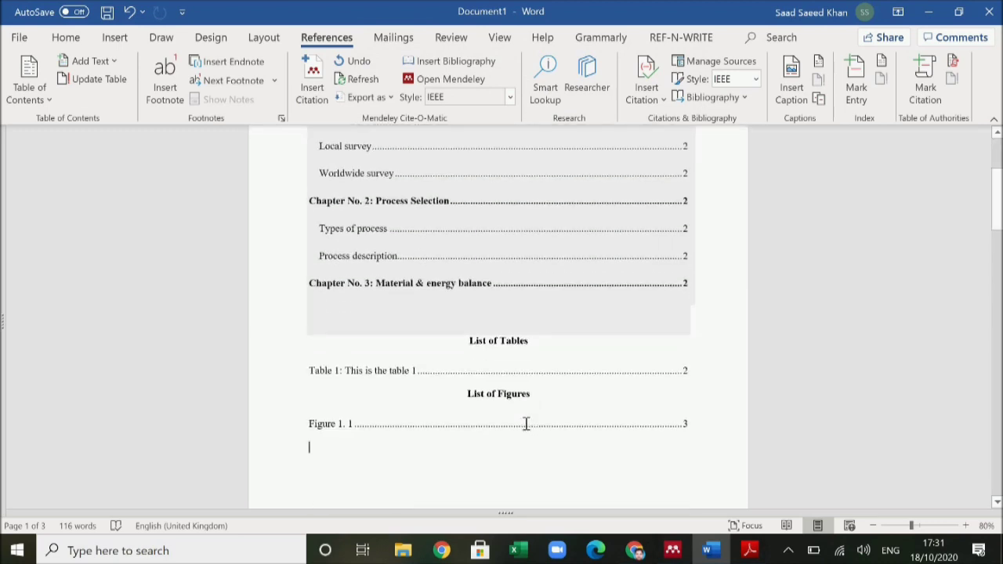
scroll(532, 414, down, 12)
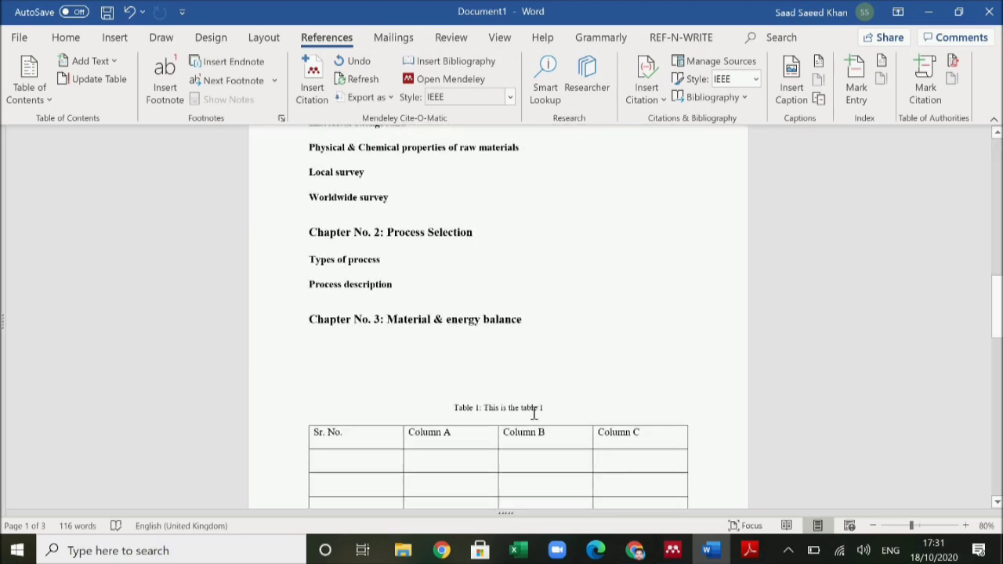
scroll(534, 414, up, 4)
scroll(534, 413, up, 1)
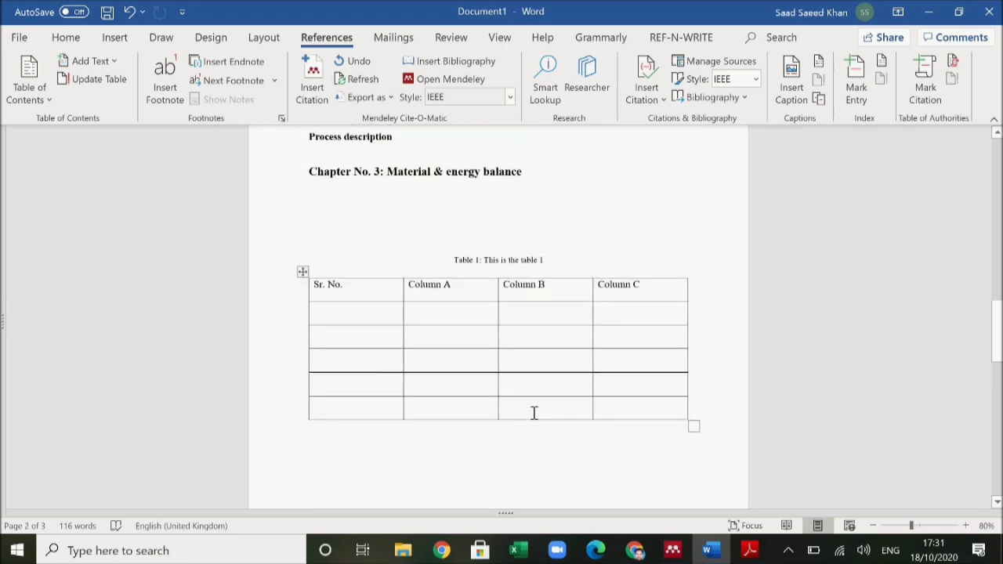
scroll(534, 413, down, 10)
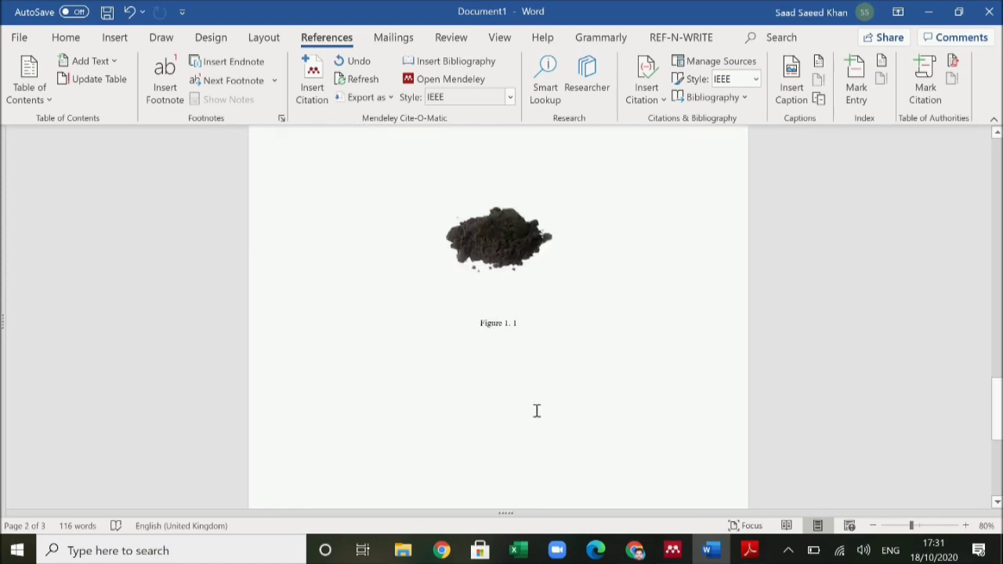
scroll(536, 411, up, 15)
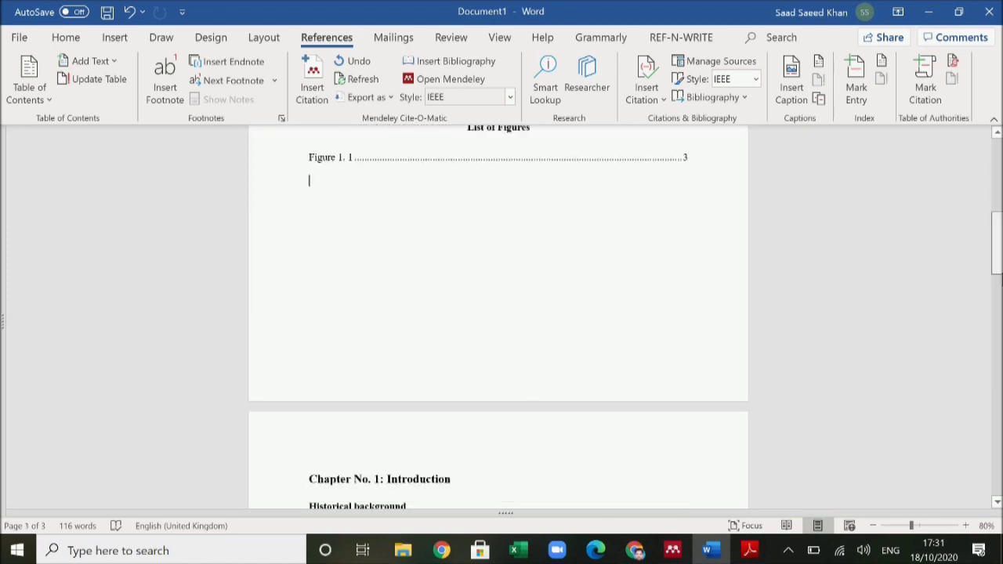
scroll(499, 317, down, 13)
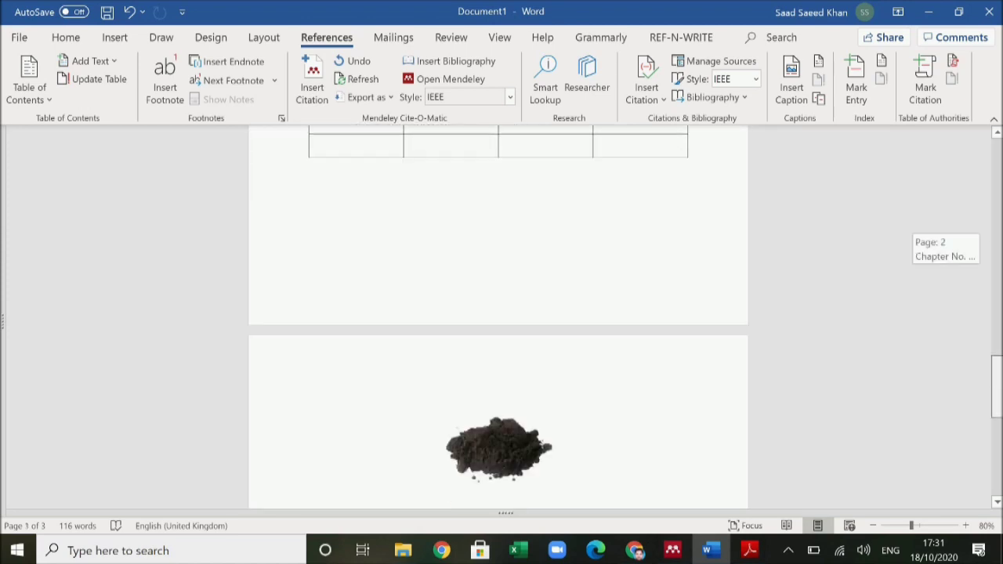
scroll(498, 317, down, 6)
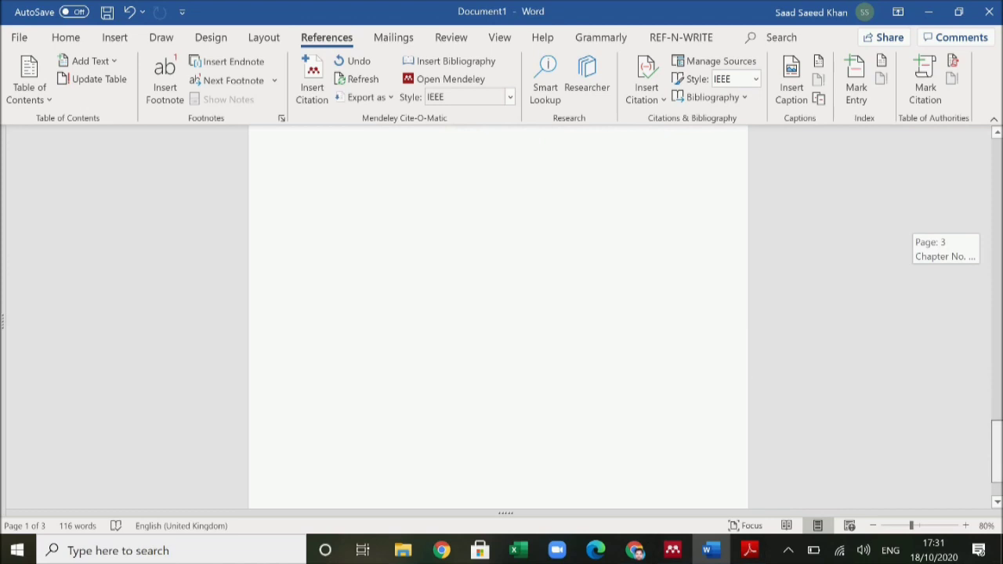
scroll(498, 318, up, 3)
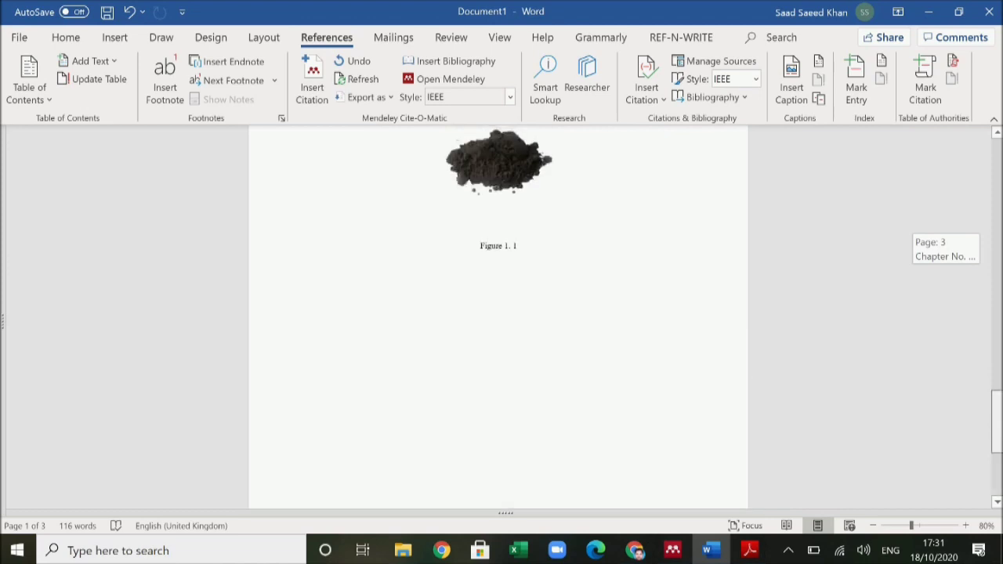
scroll(499, 317, down, 3)
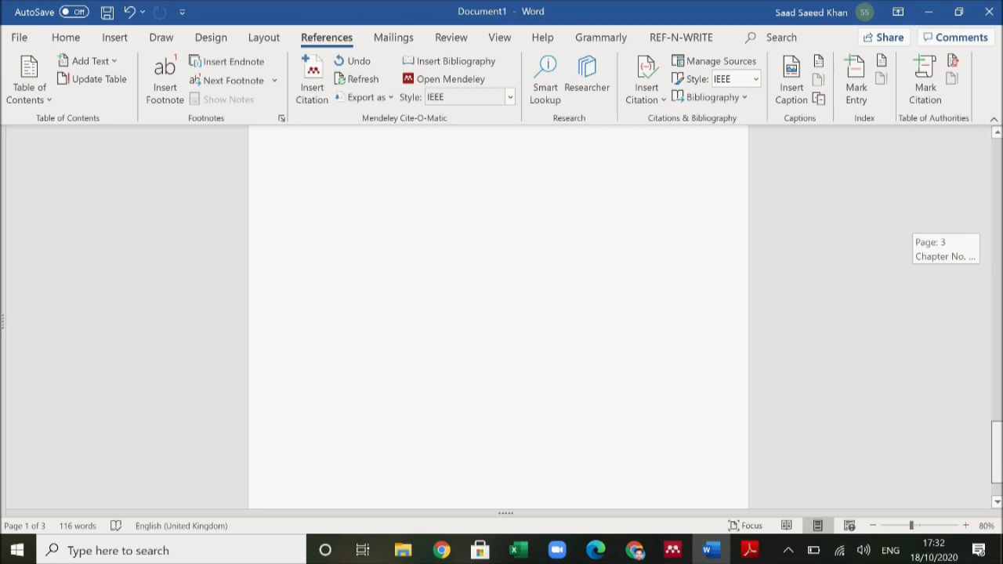
- Insert a Next Page section break in the empty area below the coal image on the last page
scroll(486, 358, down, 1)
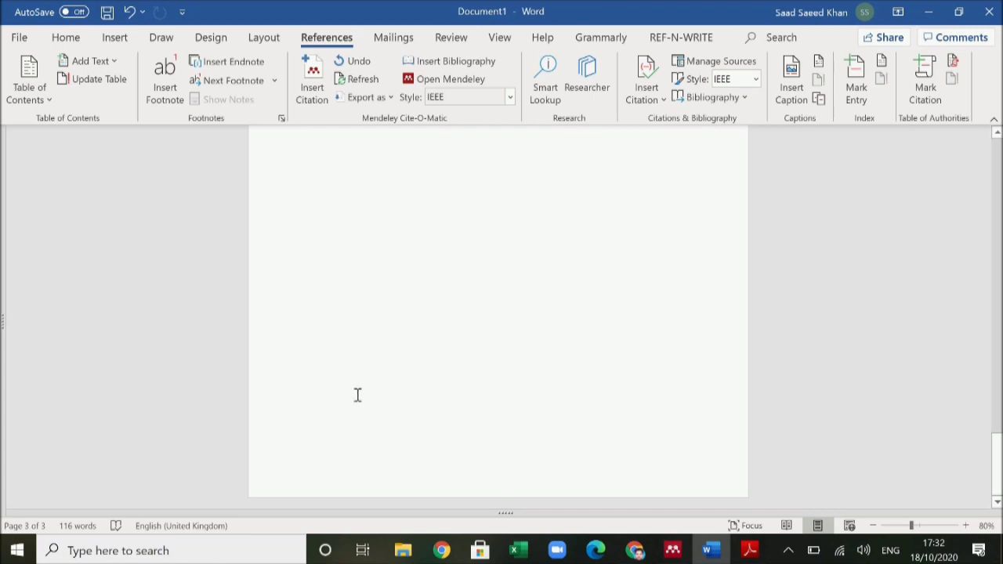
scroll(353, 395, up, 1)
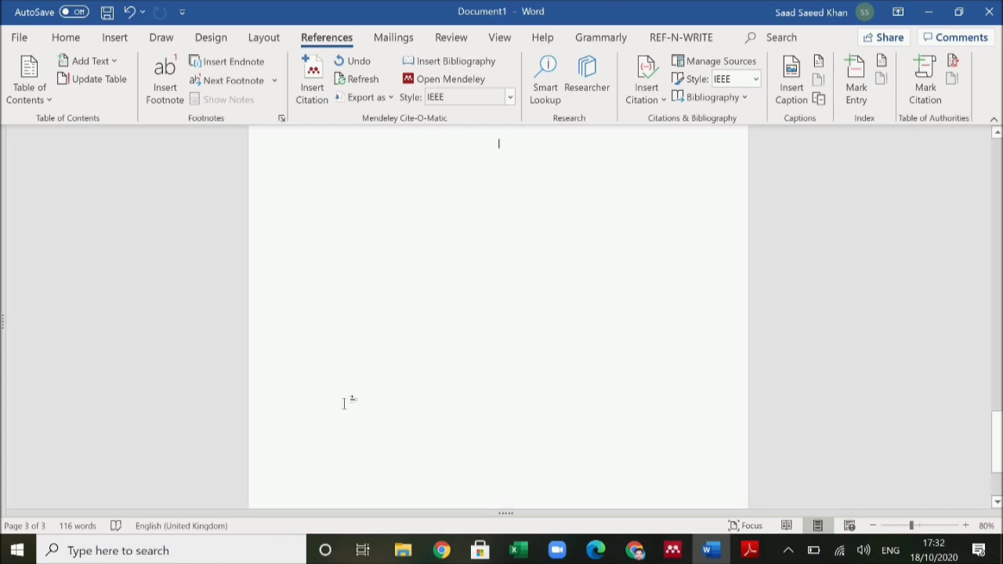
scroll(363, 401, down, 2)
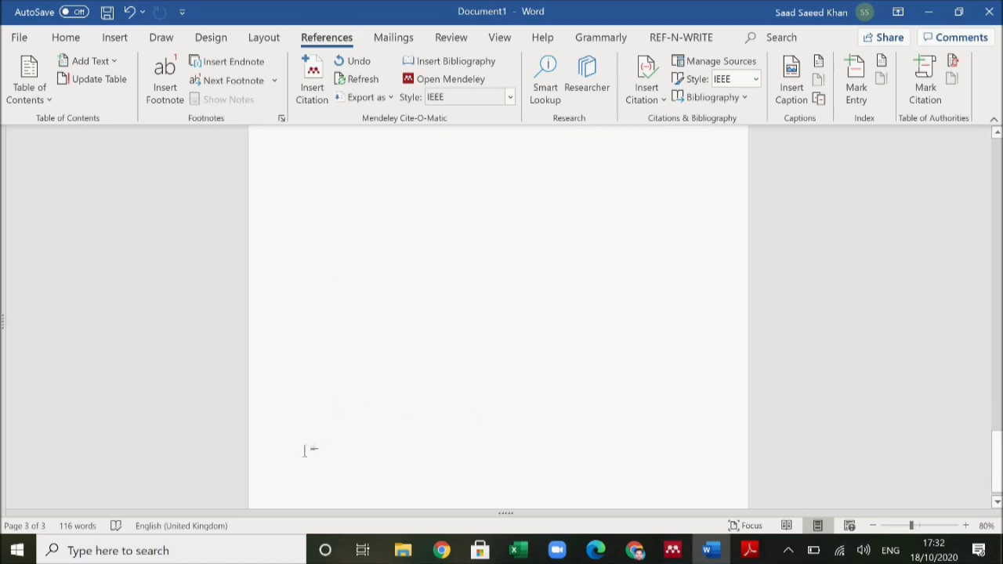
scroll(447, 439, down, 1)
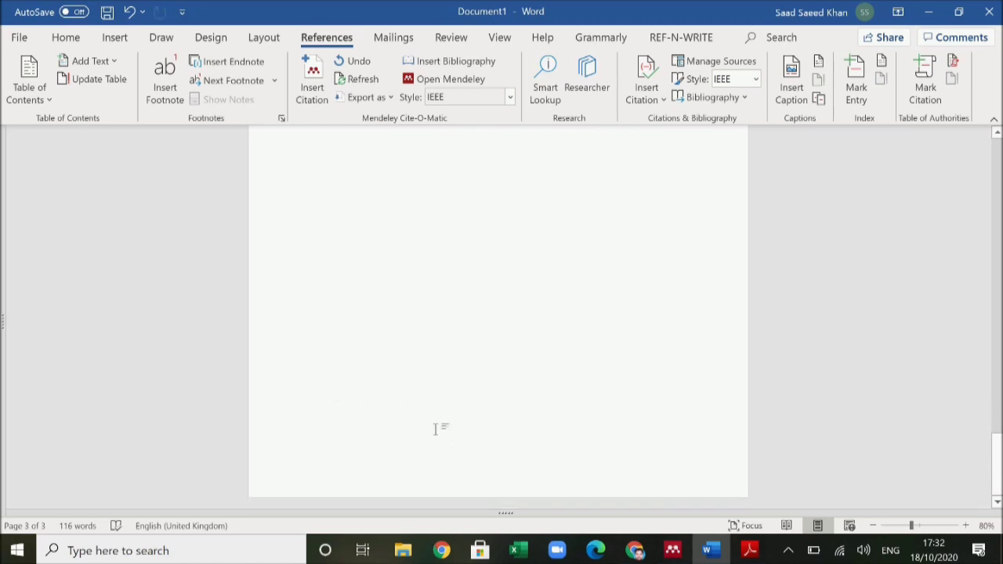
click(265, 39)
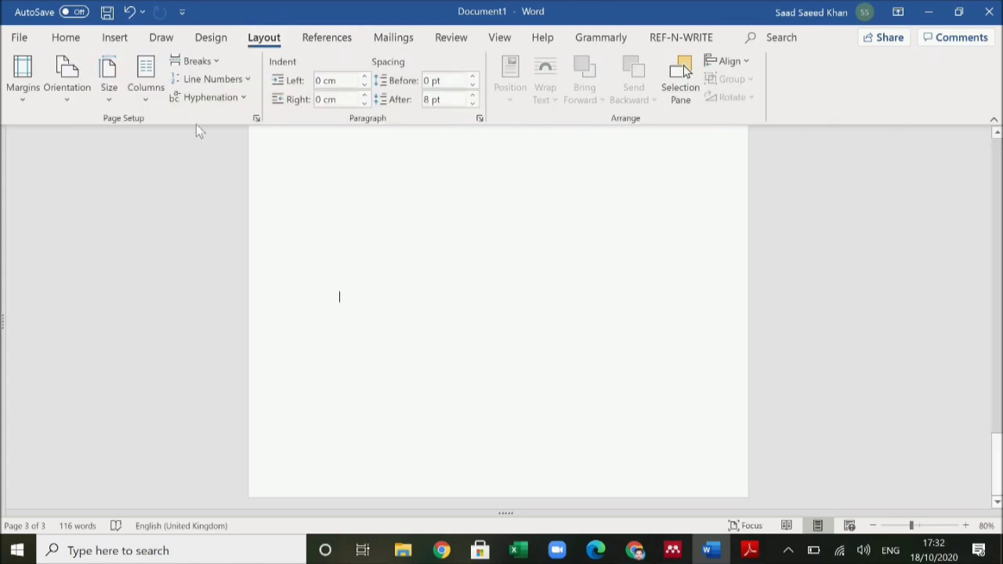
click(216, 62)
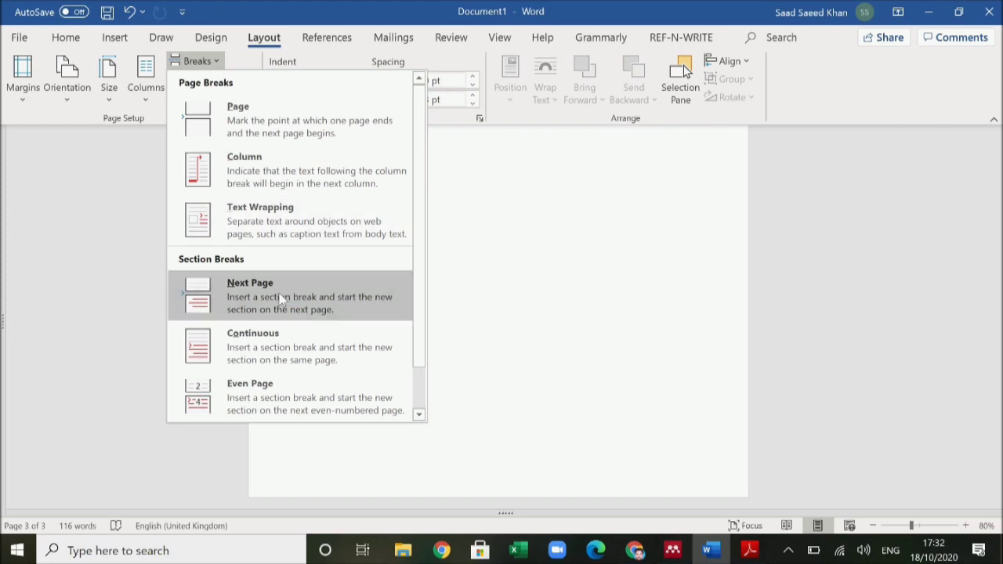
click(620, 305)
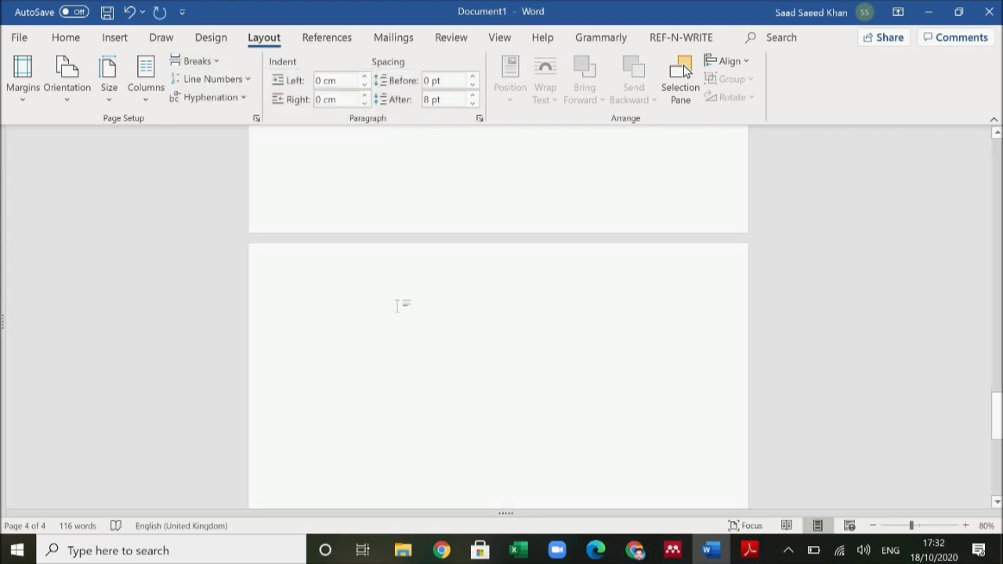
- Show the paragraph and formatting marks and examine the section break between the third and fourth pages
click(66, 36)
click(487, 66)
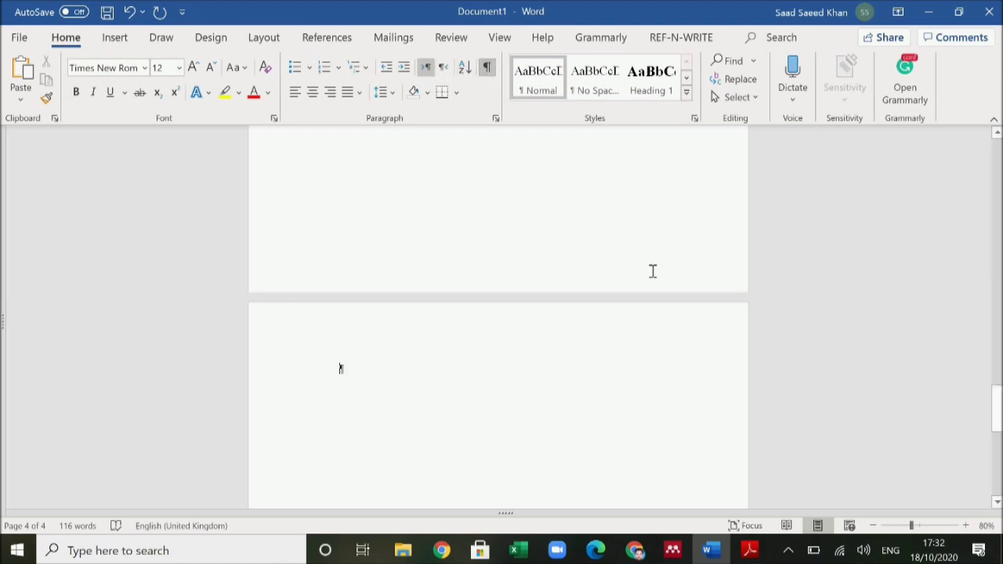
scroll(651, 271, up, 2)
scroll(651, 271, up, 5)
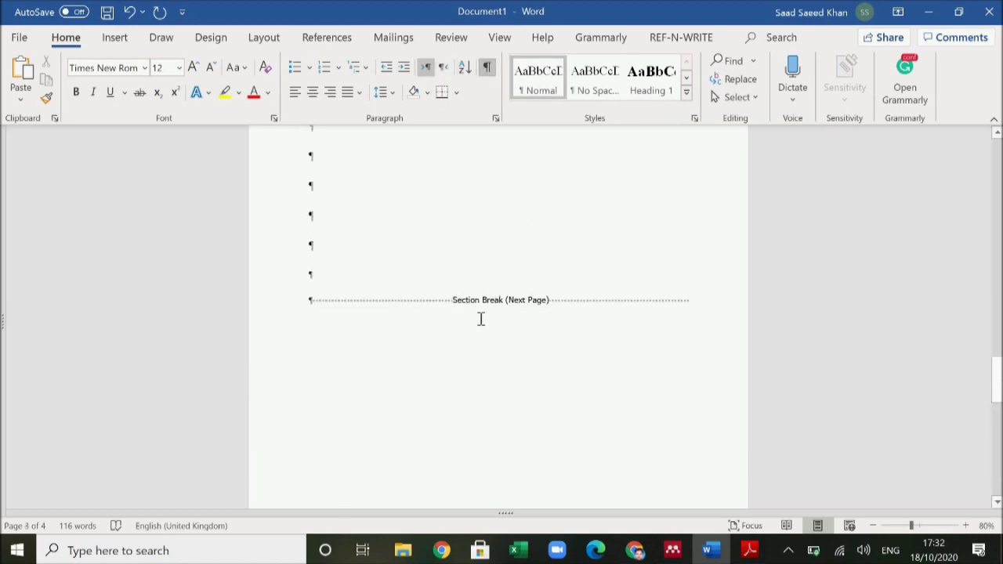
scroll(357, 312, down, 4)
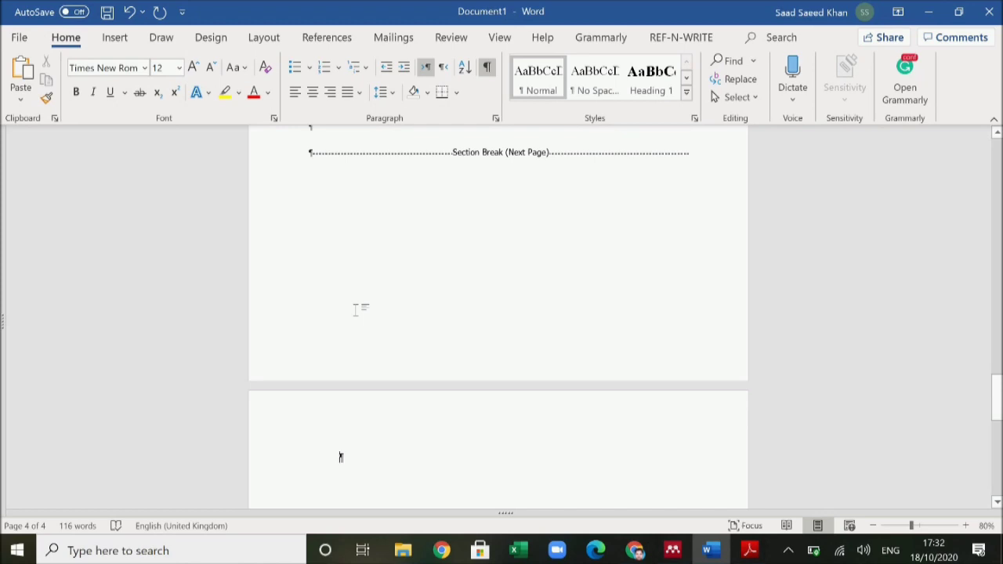
scroll(357, 311, up, 1)
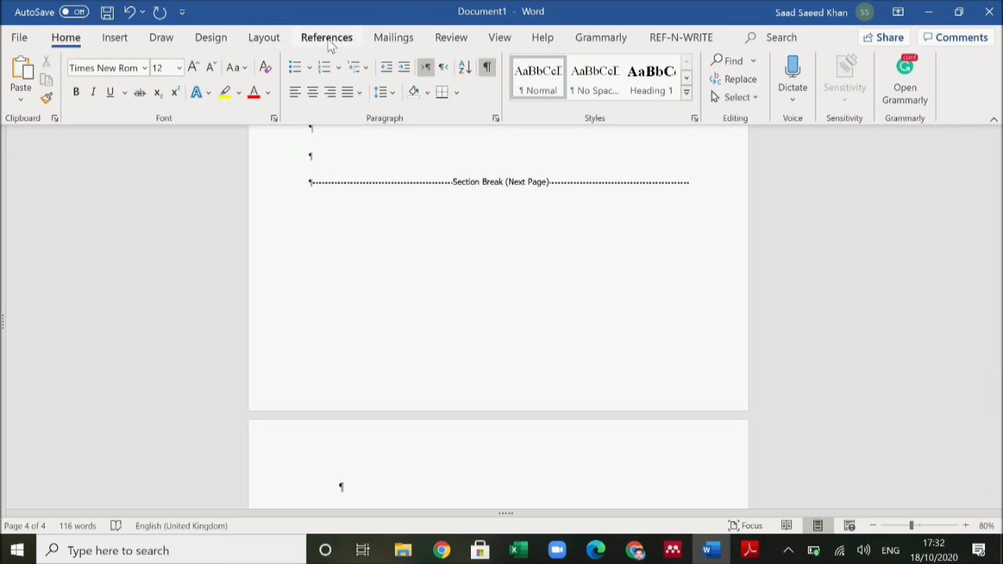
- Set the page orientation after the section break to Landscape, applied to this section only
click(327, 39)
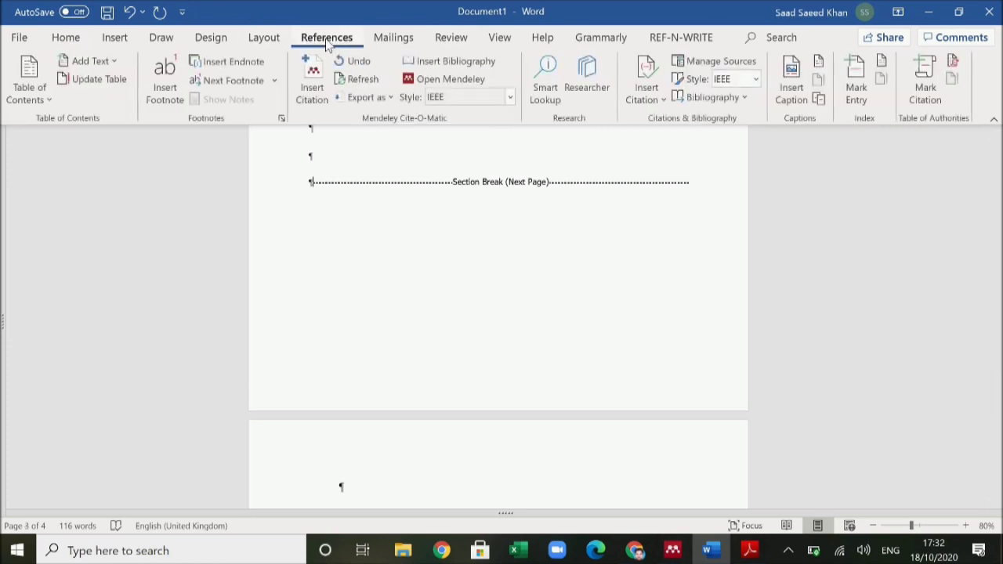
click(264, 40)
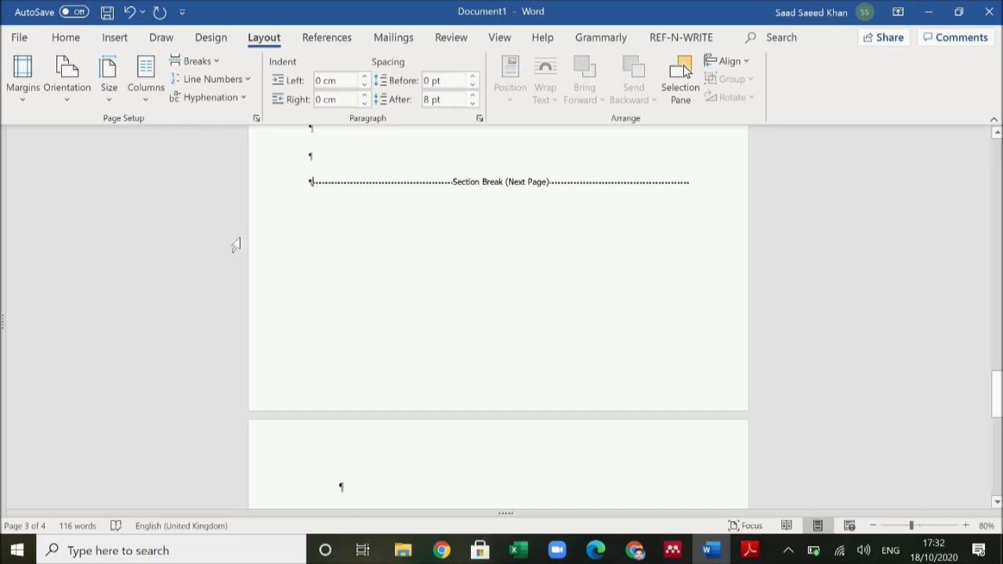
click(255, 118)
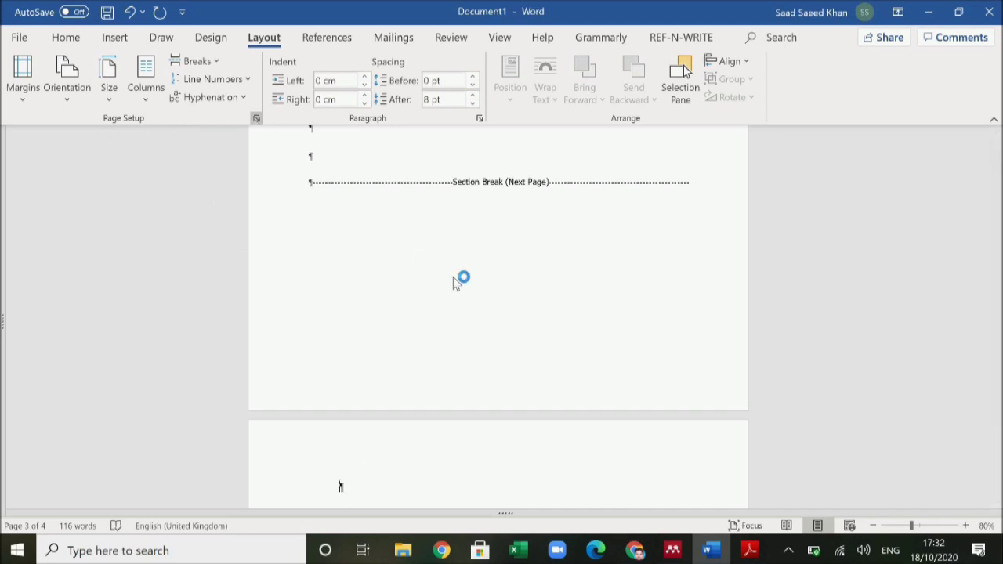
click(700, 229)
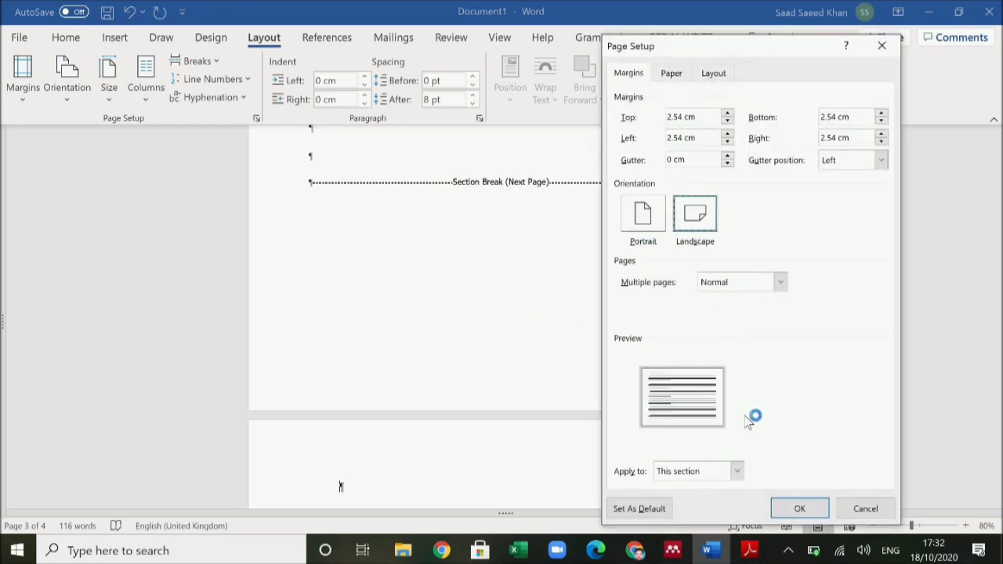
click(738, 472)
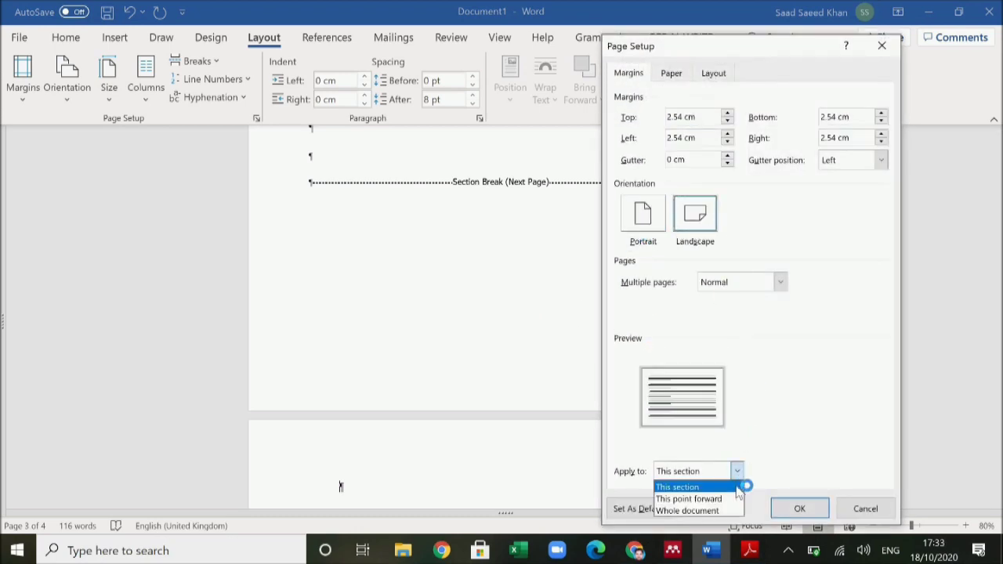
click(703, 489)
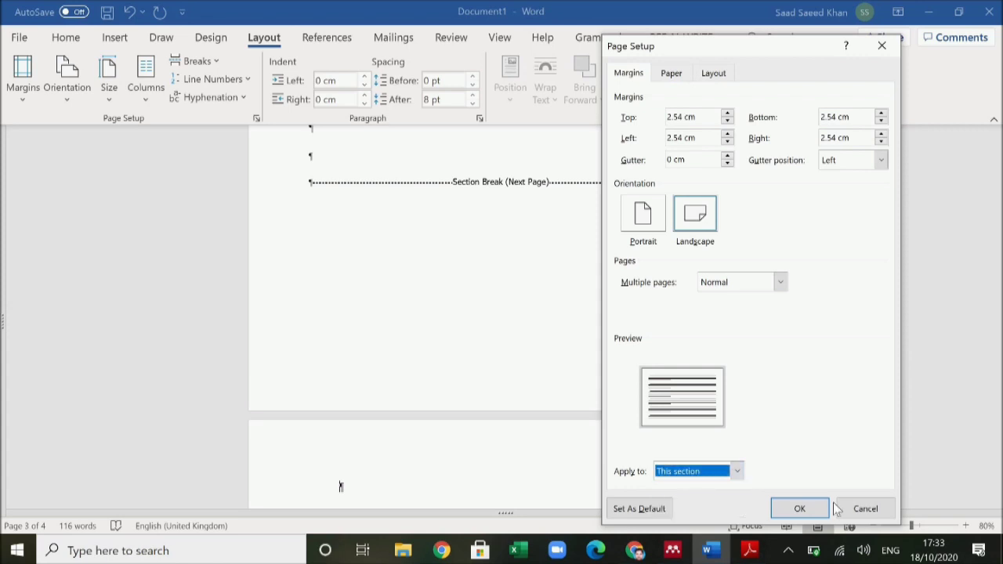
click(803, 507)
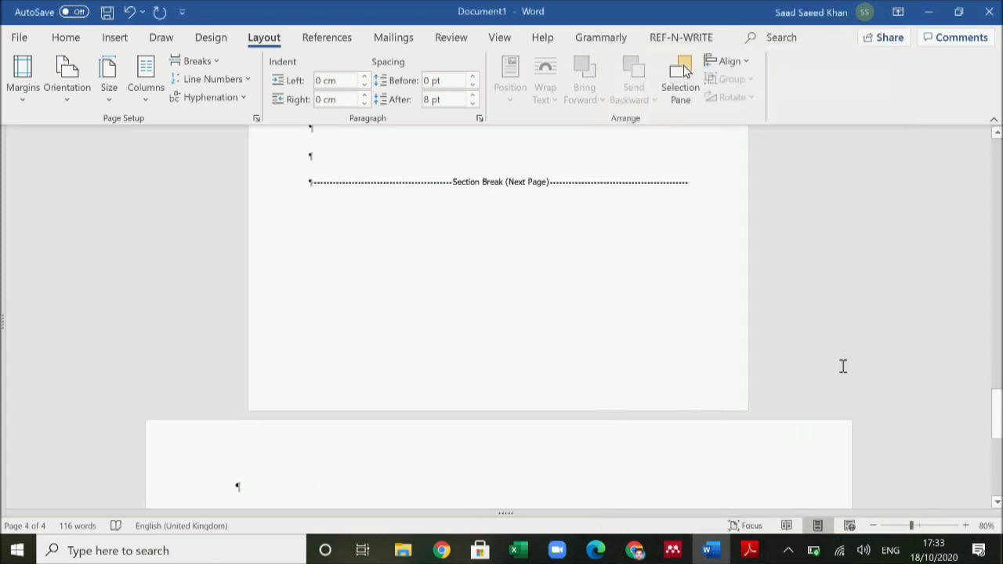
scroll(844, 362, down, 5)
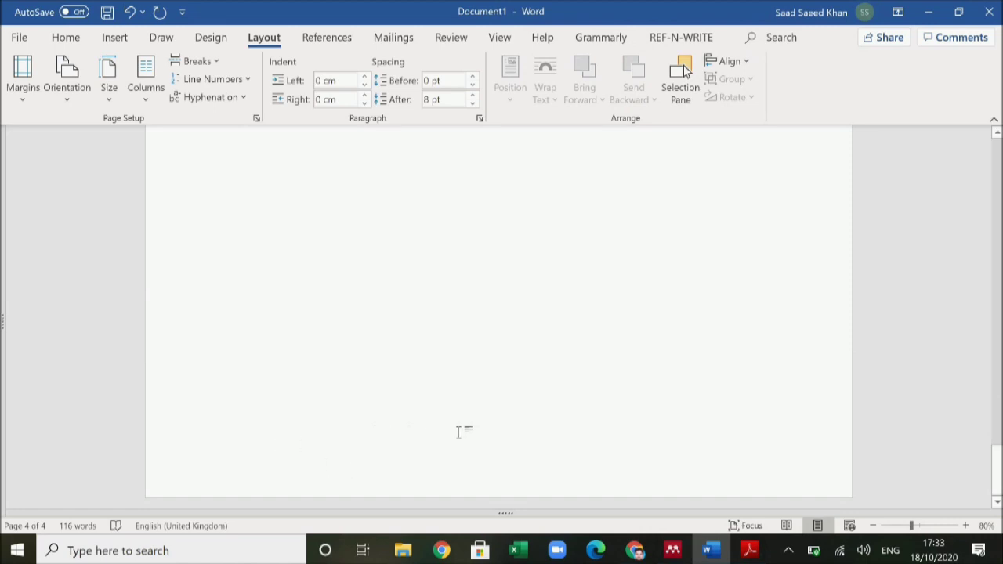
- Hide the formatting marks and insert a Next Page section break near the bottom of the landscape page
scroll(467, 419, up, 5)
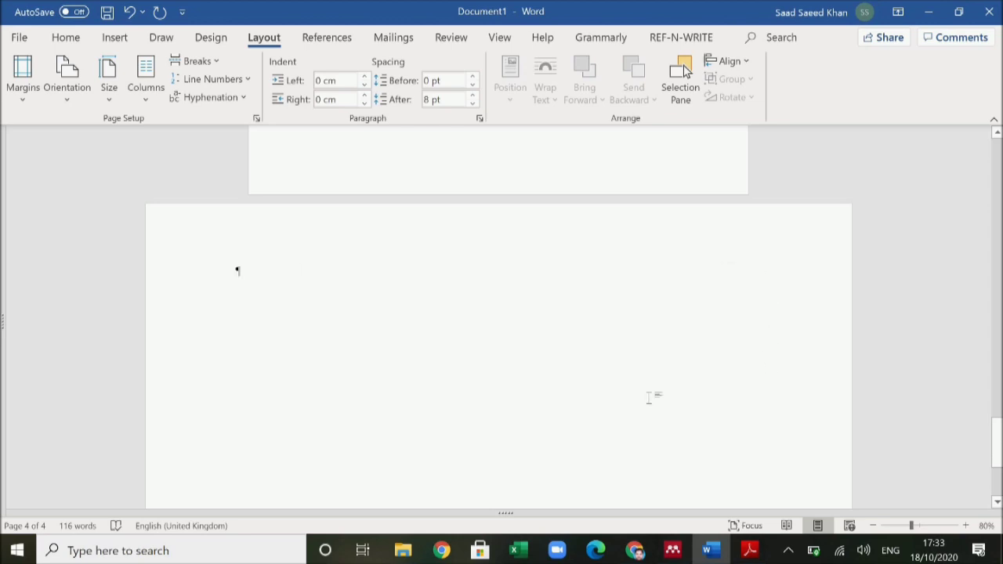
scroll(392, 370, down, 5)
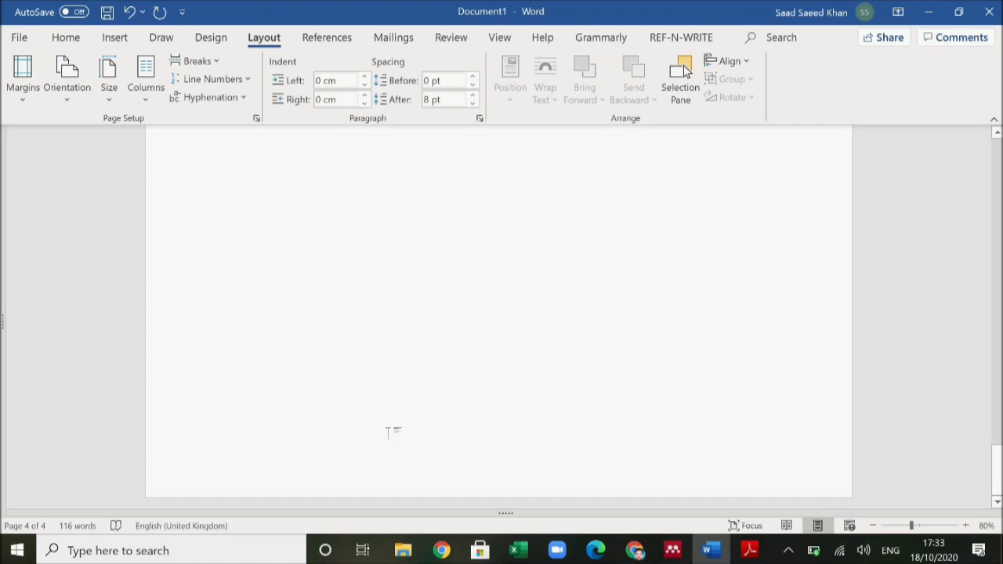
double_click(290, 430)
click(65, 37)
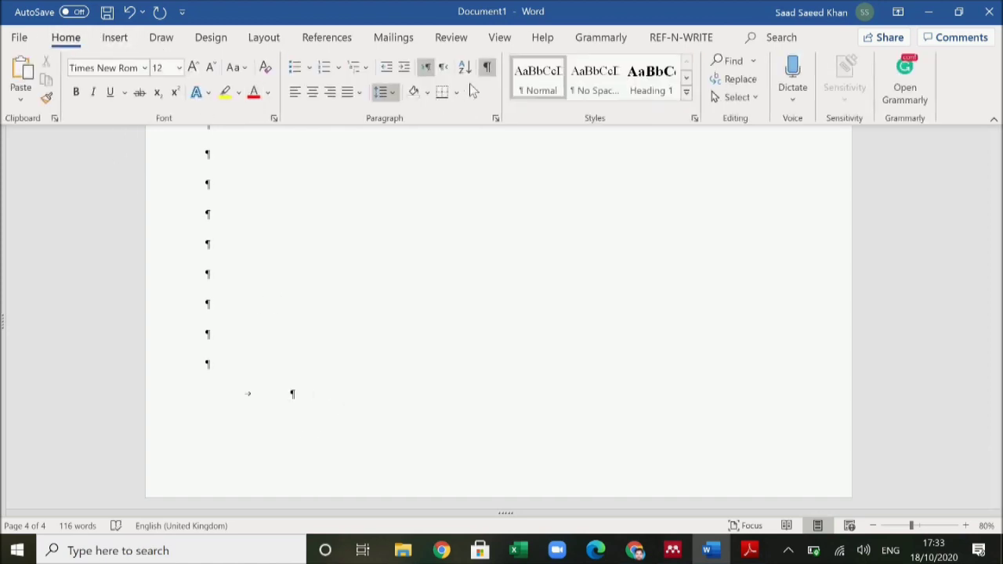
click(487, 69)
click(264, 36)
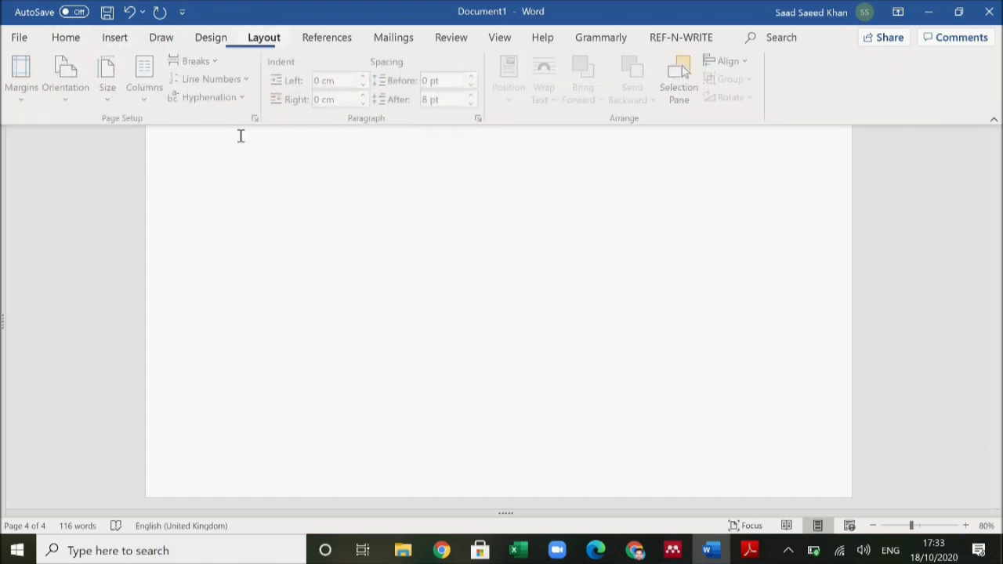
click(215, 60)
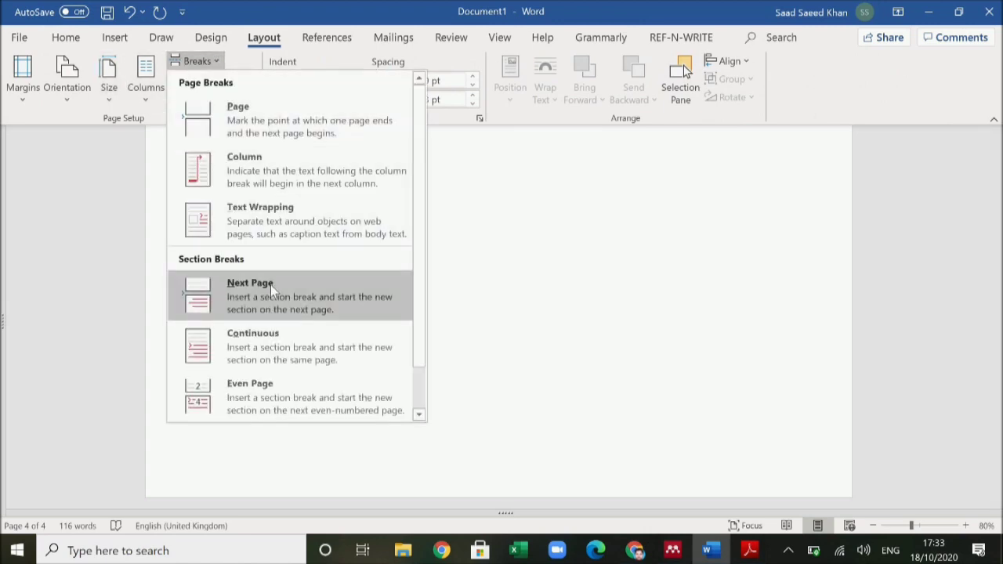
click(271, 286)
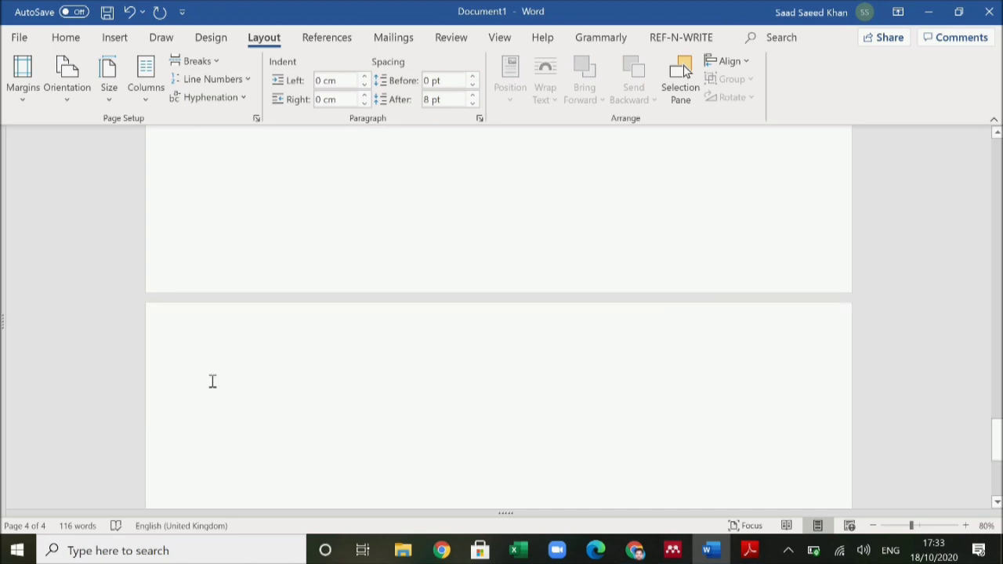
- Show the formatting marks to check the section break at the end of the landscape page, and hide them again
click(66, 37)
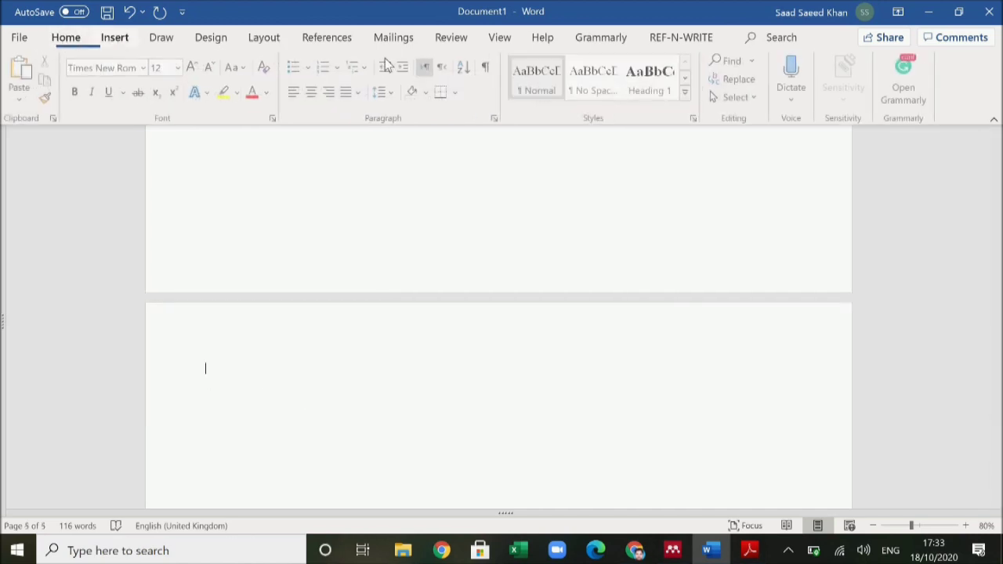
click(485, 67)
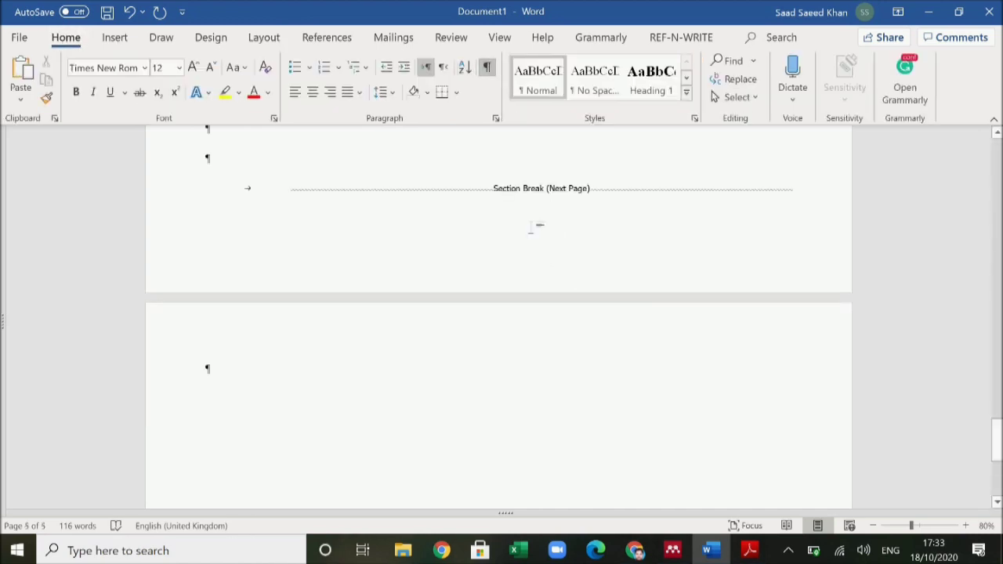
click(486, 67)
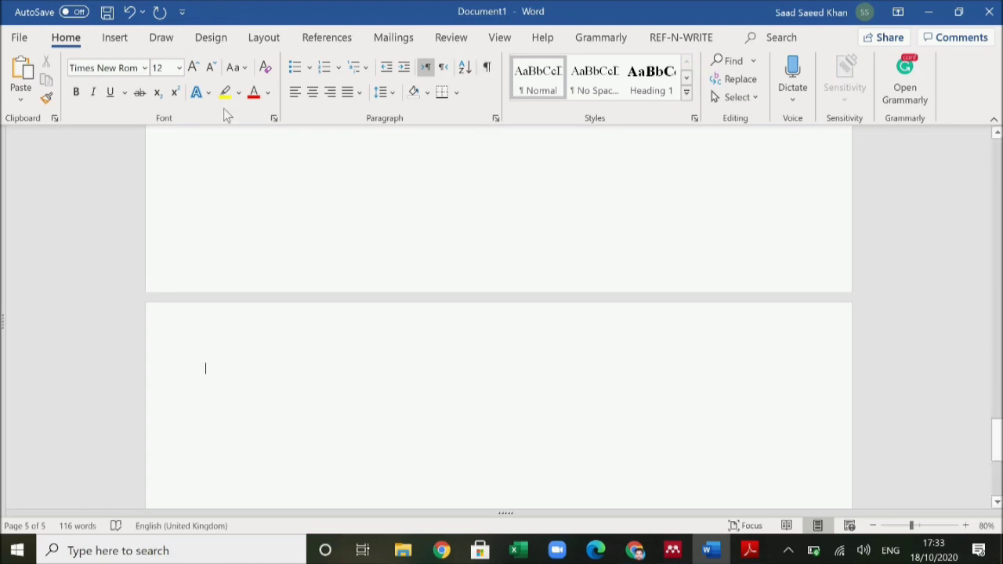
- Set the page orientation of the last section to Portrait, applied to this section only
click(265, 39)
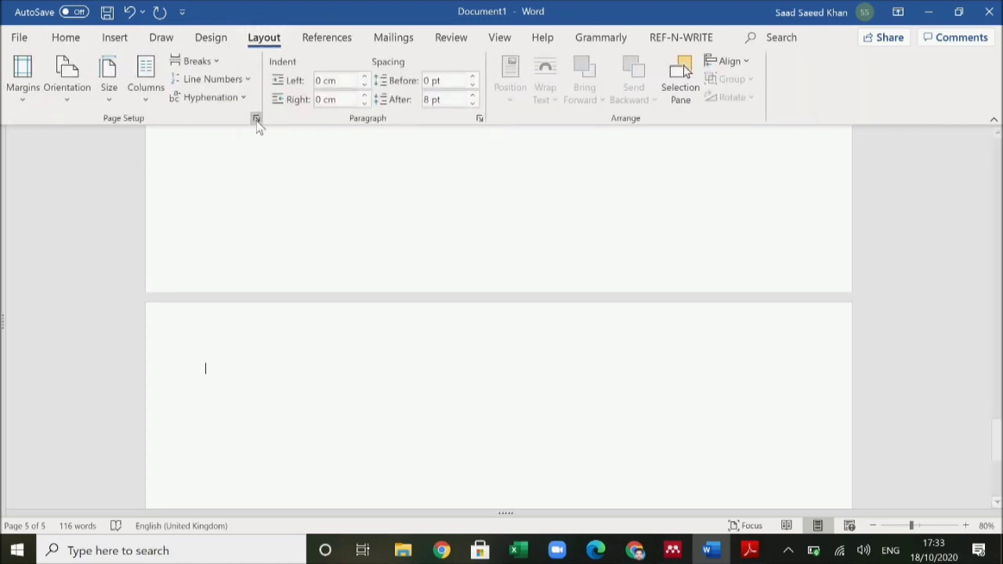
click(256, 118)
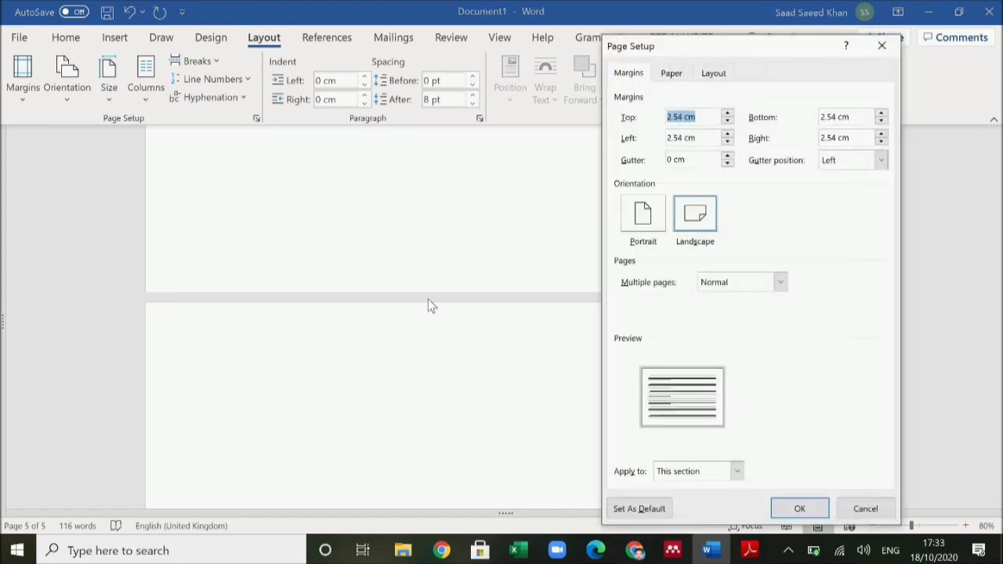
click(644, 228)
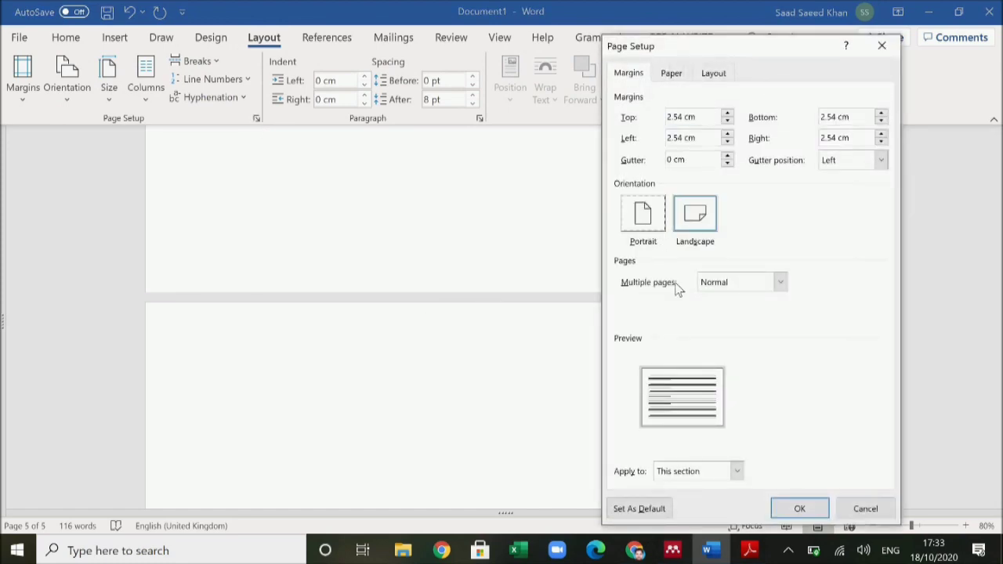
click(802, 509)
- Review the page orientations around the landscape section, and look back through the chapters and lists to the table of contents
scroll(894, 360, up, 10)
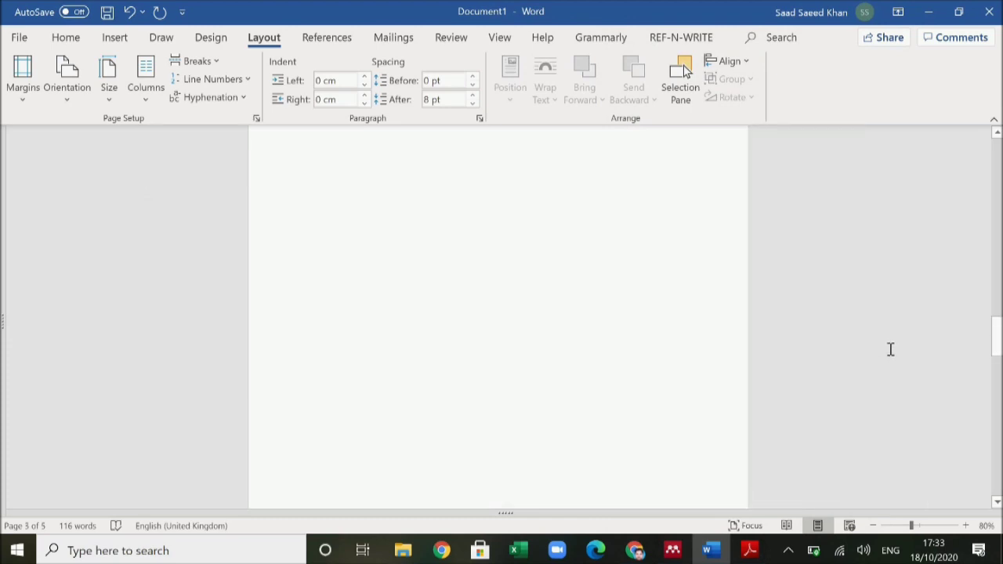
scroll(890, 350, up, 5)
scroll(421, 273, down, 6)
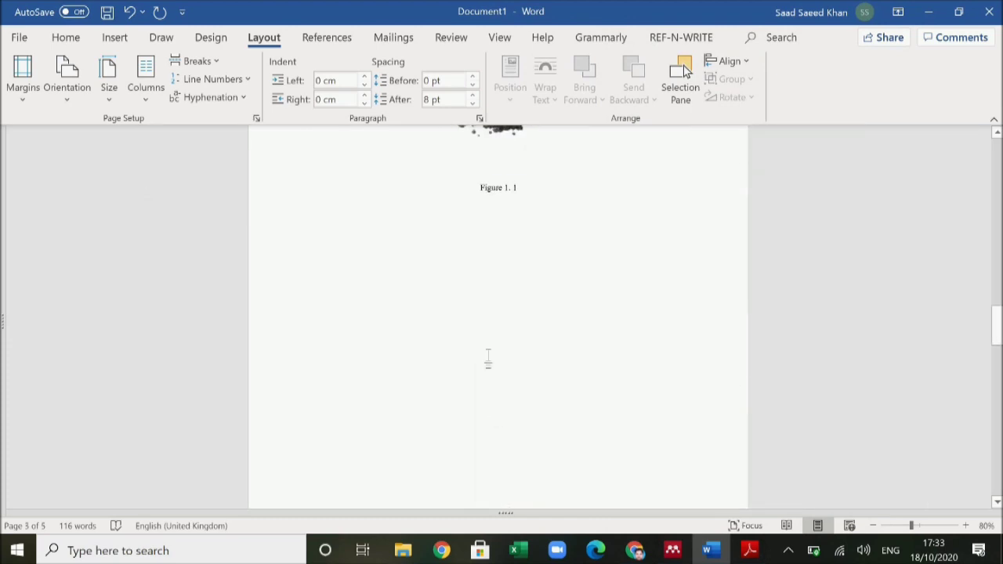
scroll(487, 345, down, 5)
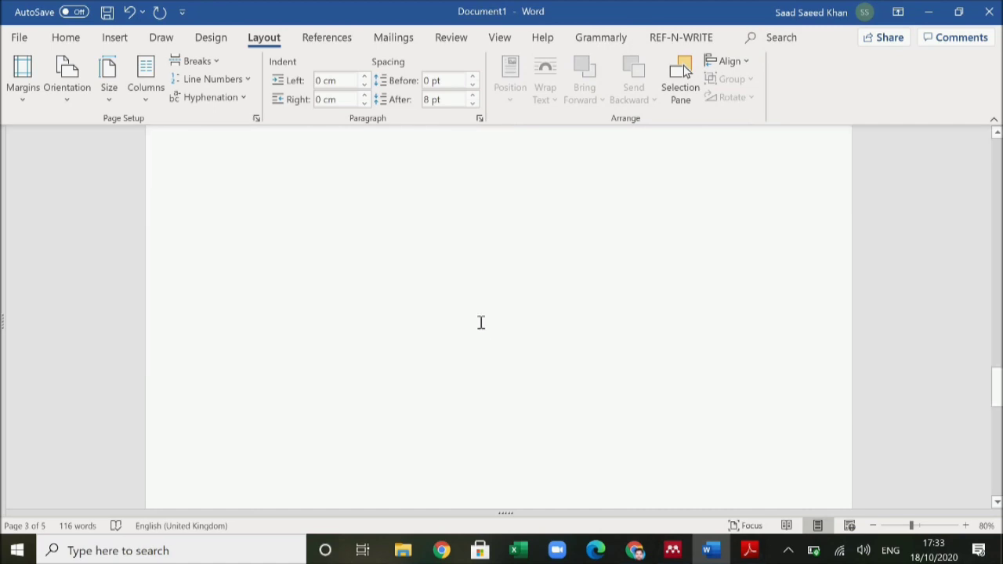
scroll(358, 281, up, 2)
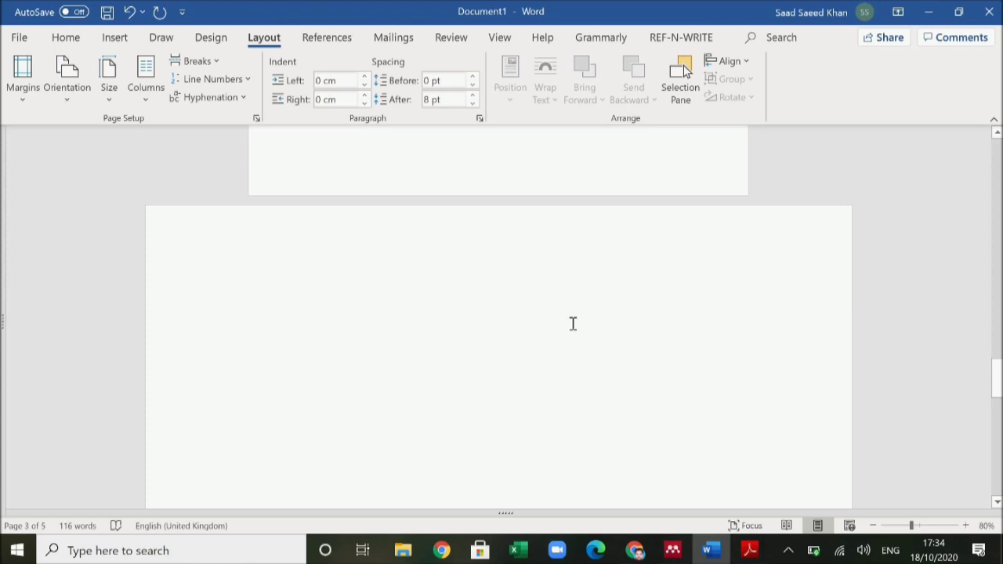
scroll(573, 324, down, 5)
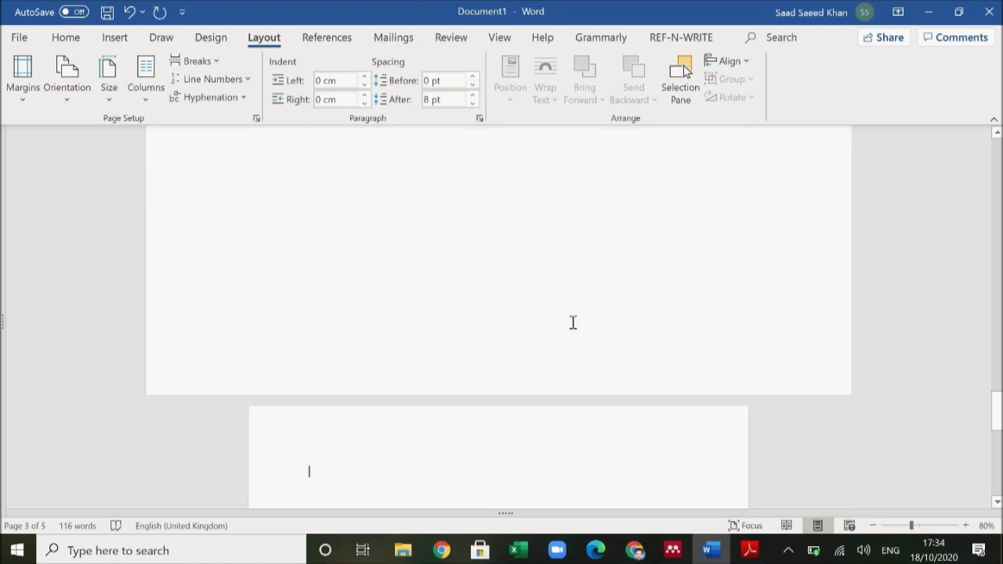
scroll(492, 323, down, 3)
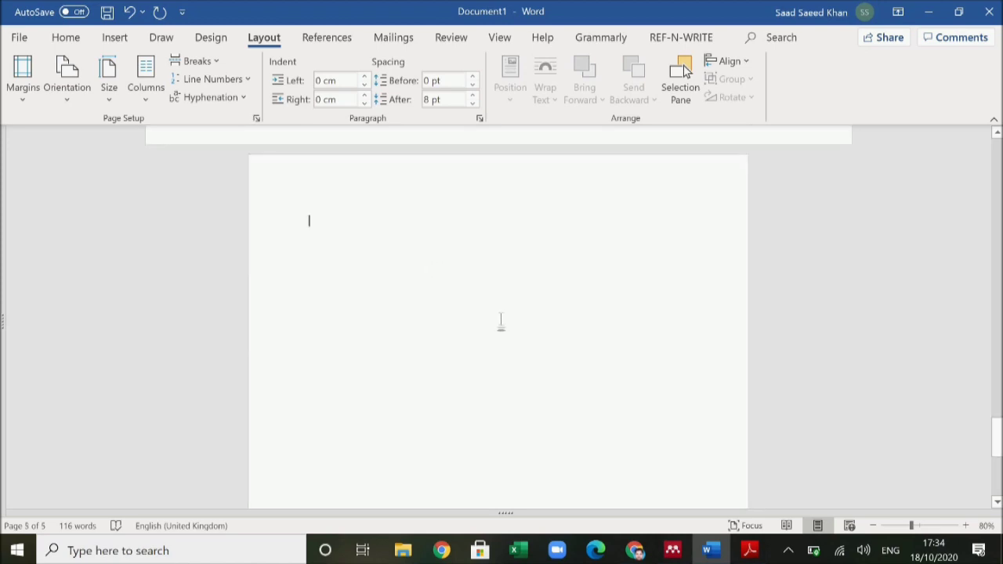
scroll(501, 321, down, 3)
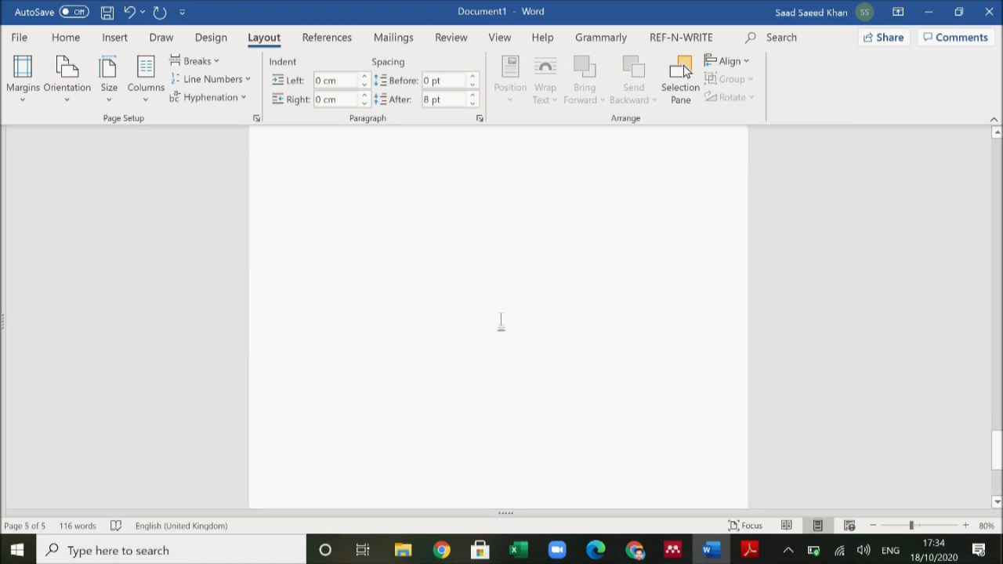
scroll(501, 322, up, 8)
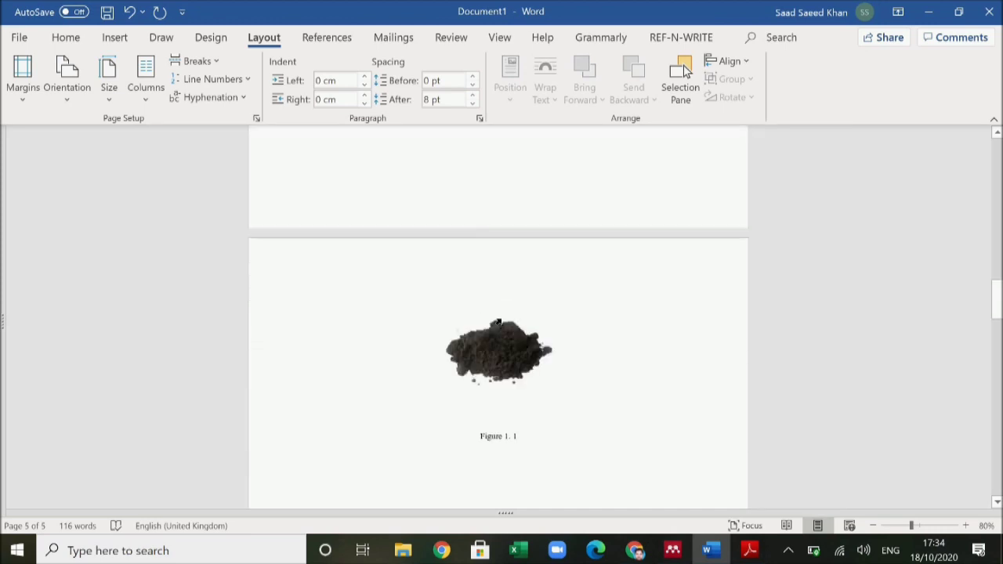
scroll(499, 322, up, 10)
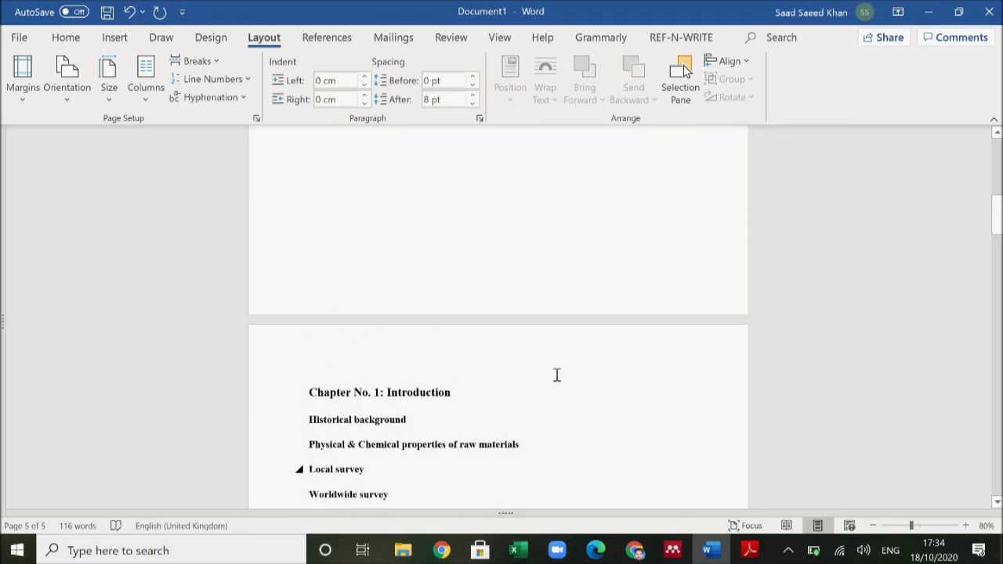
scroll(557, 376, up, 10)
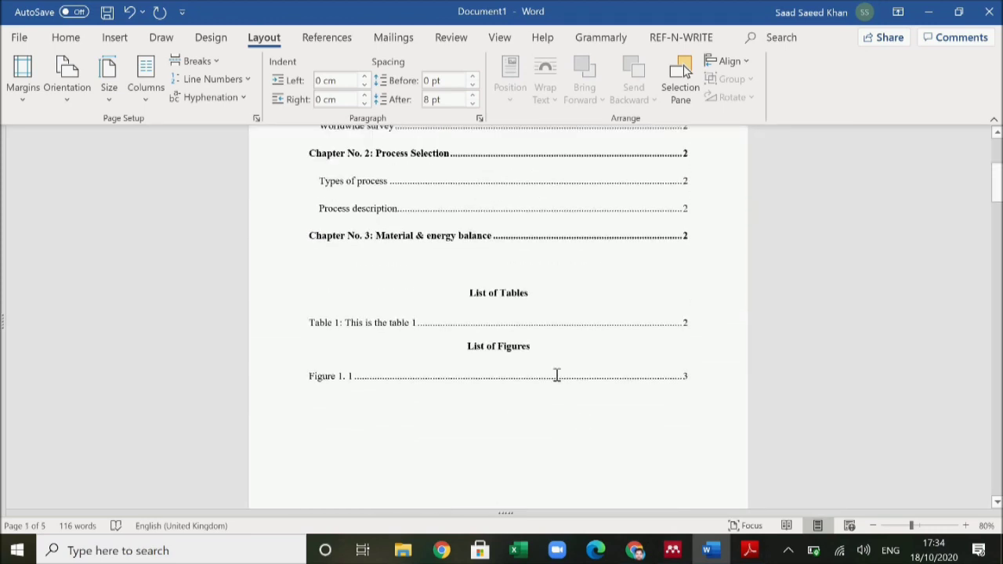
scroll(556, 375, up, 5)
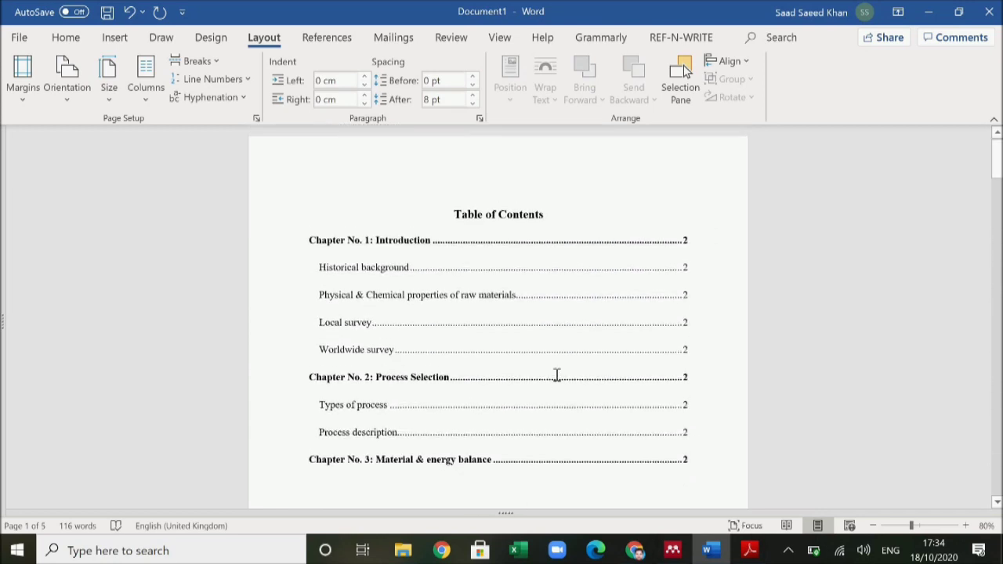
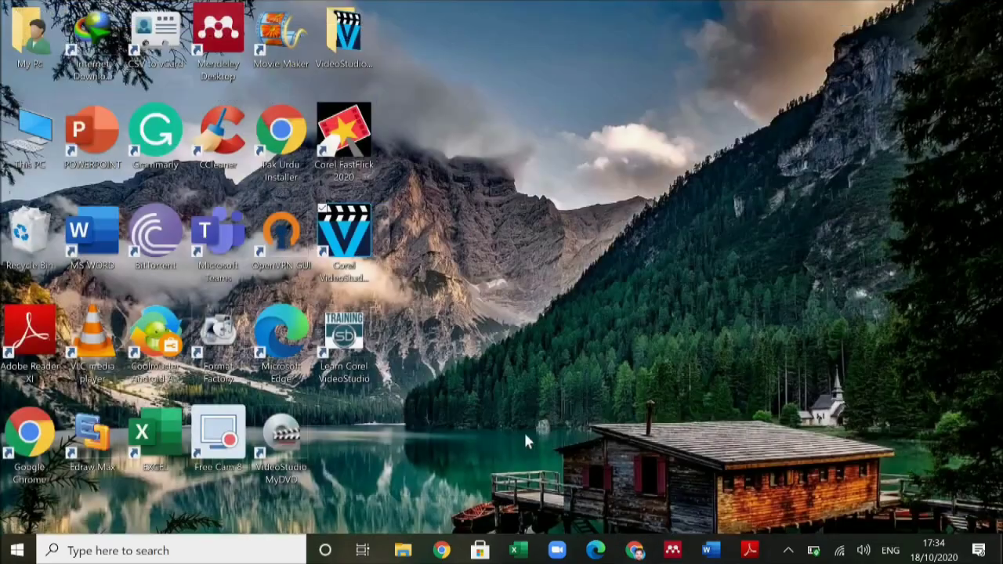
- Switch to the Word document, examine the captioned table under Chapter No. 3 and select the coal image on the third page
click(710, 550)
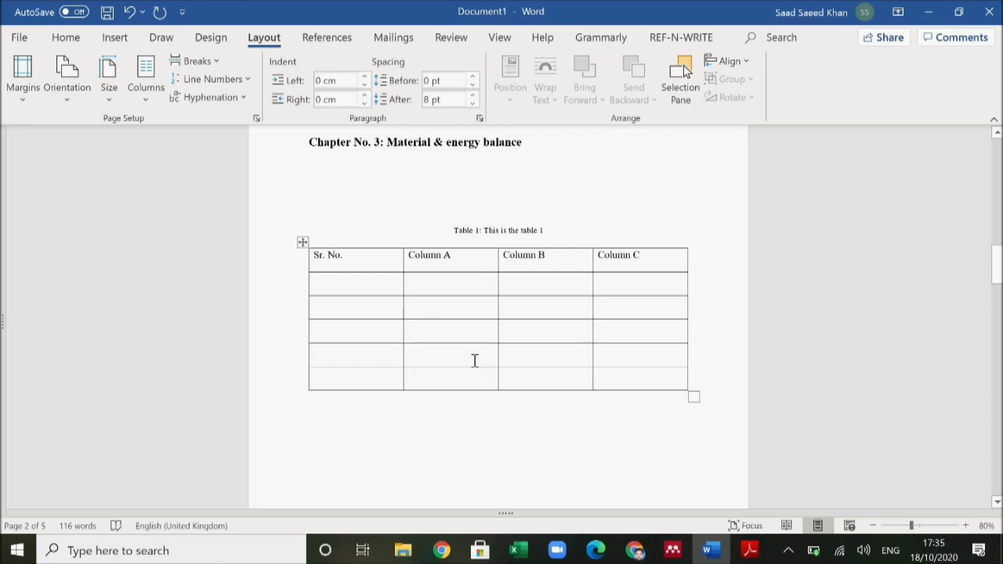
scroll(439, 357, up, 1)
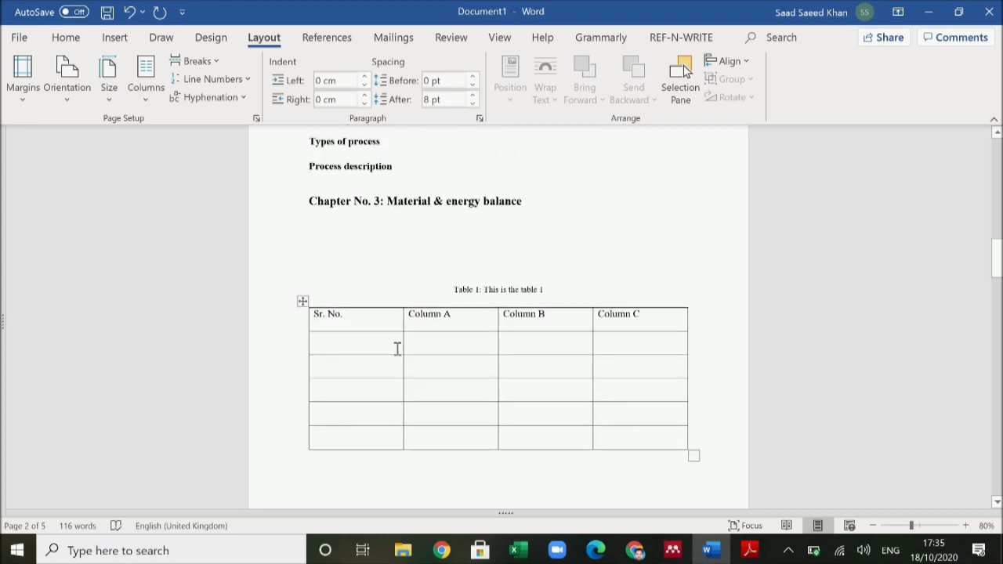
scroll(399, 347, down, 1)
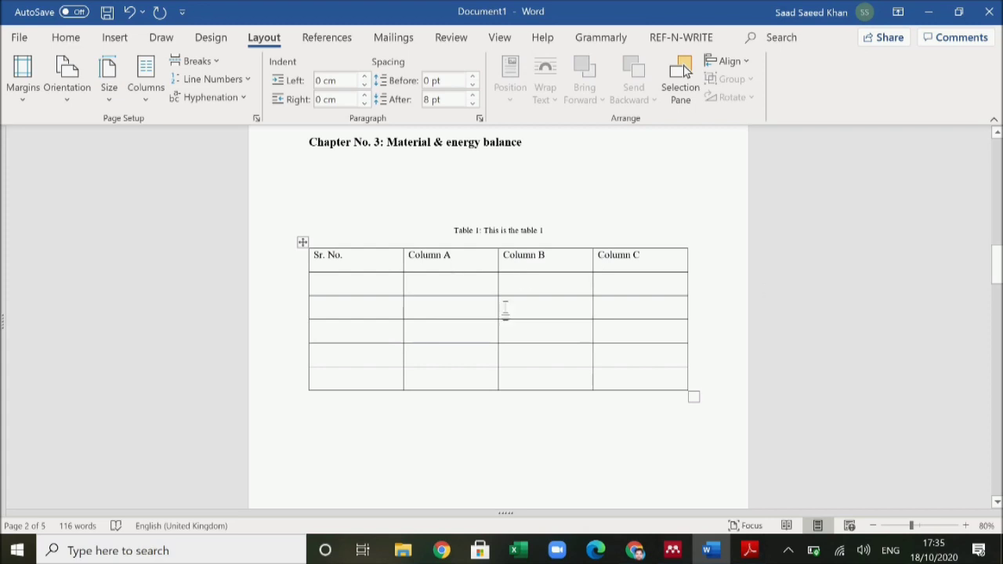
scroll(505, 310, down, 6)
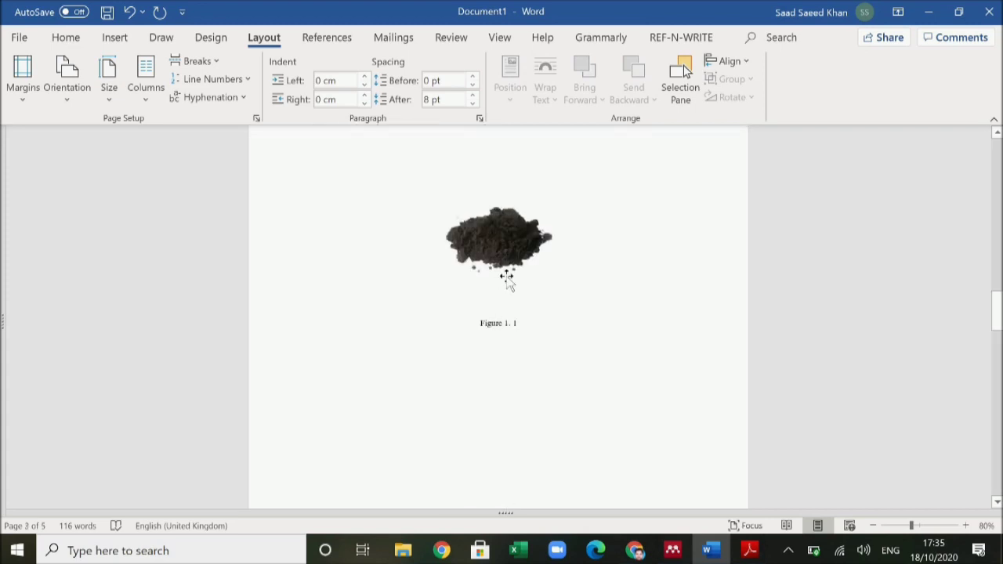
click(508, 255)
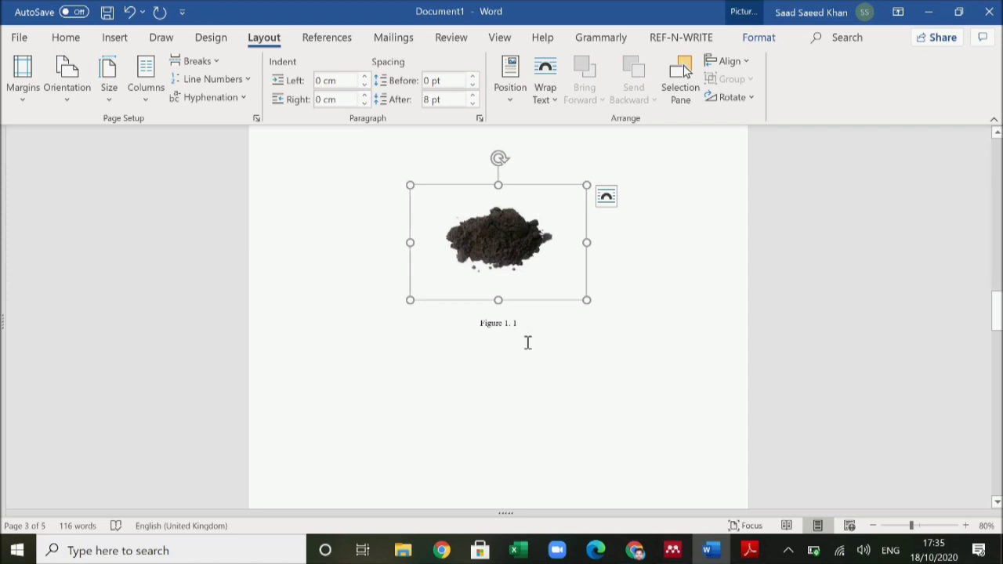
- Switch to the Thermal performance analysis folder in File Explorer, open the pulverized coal image full-screen and zoom in to inspect its quality
mouse_move(407, 551)
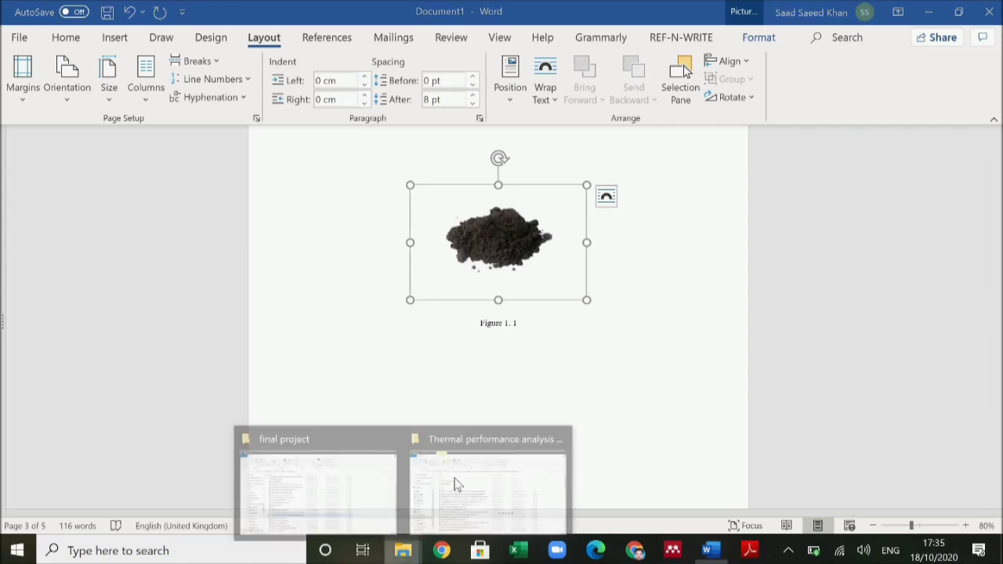
click(447, 478)
scroll(374, 402, down, 6)
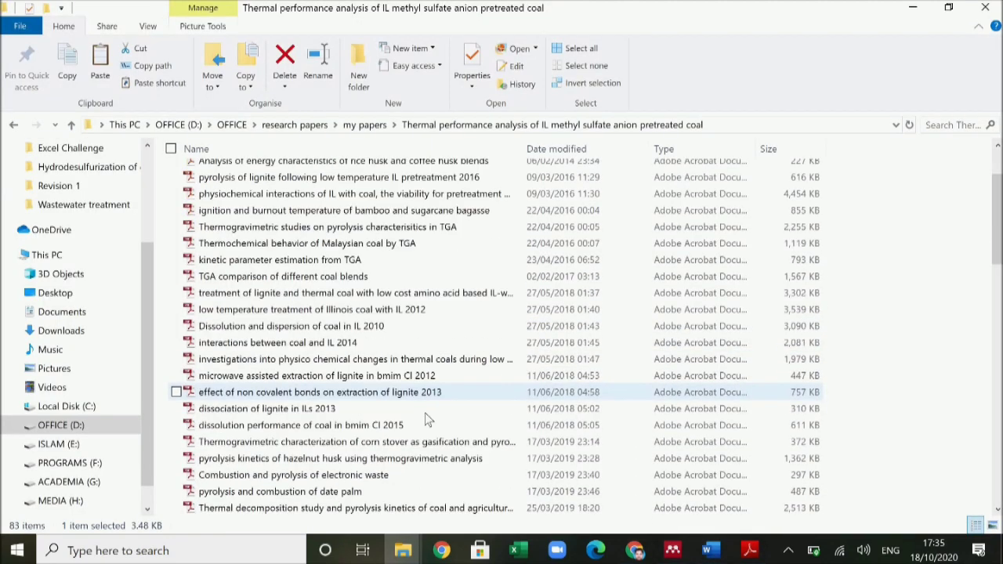
click(235, 344)
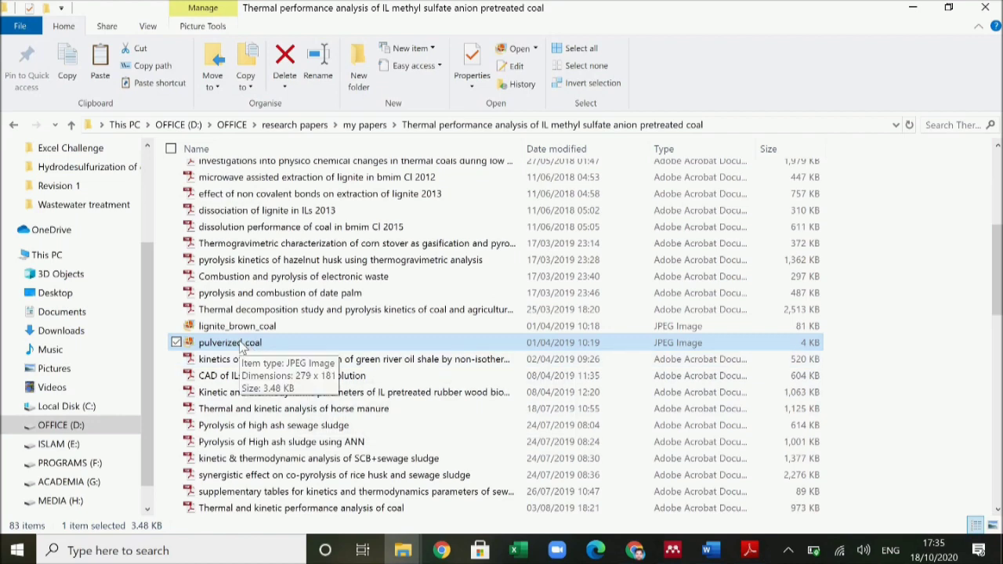
double_click(235, 344)
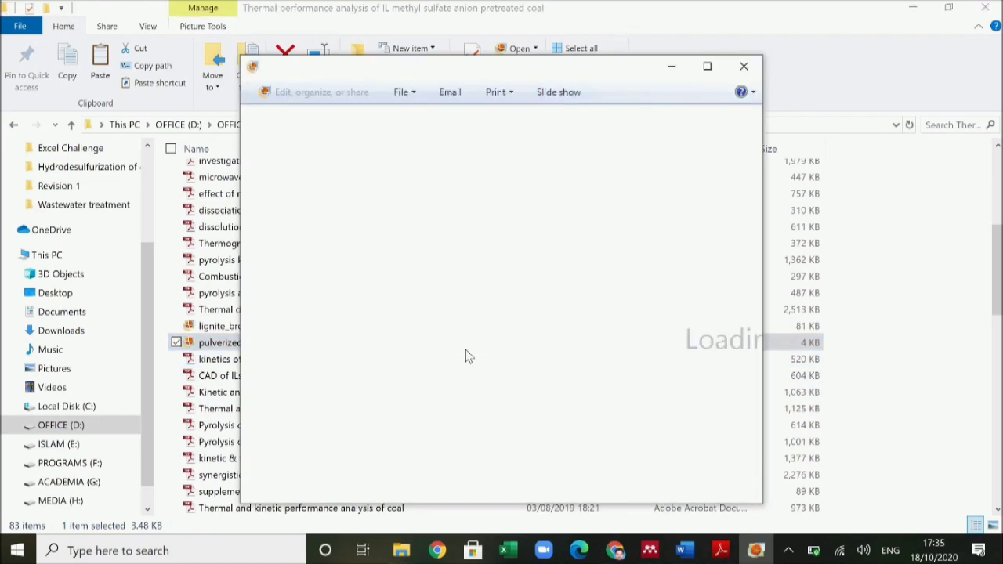
click(707, 68)
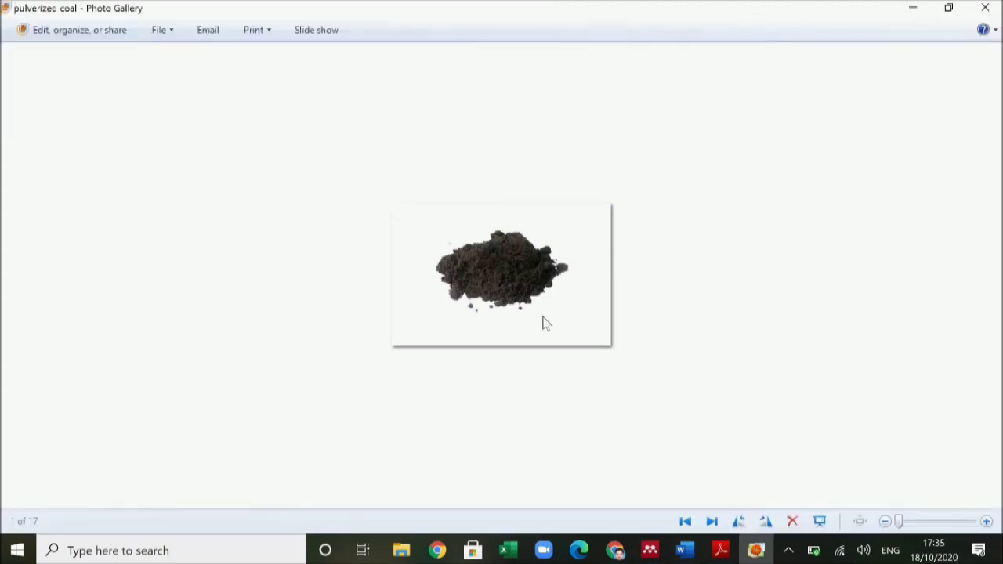
scroll(545, 319, up, 10)
scroll(544, 319, up, 2)
scroll(544, 318, down, 4)
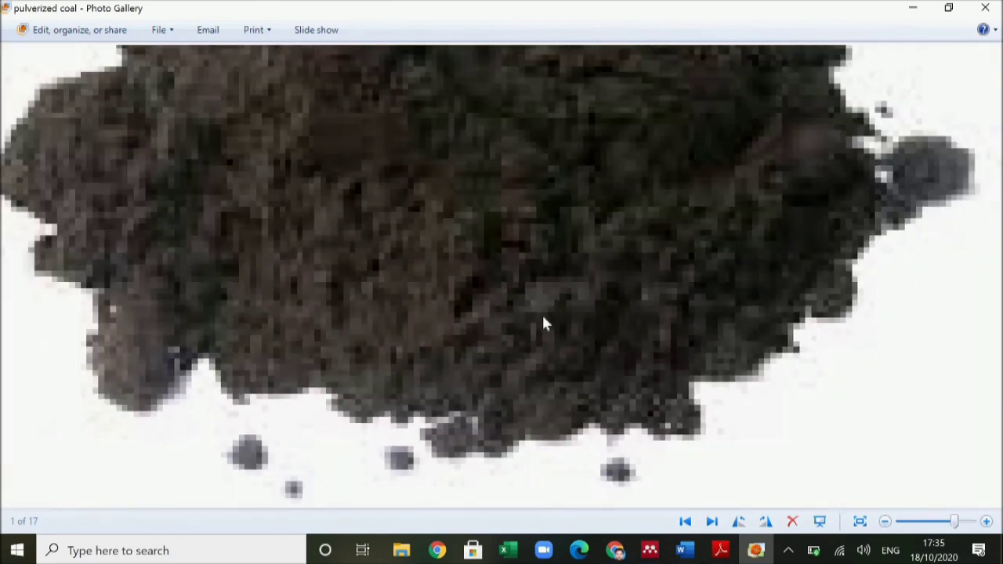
- Close the pulverized coal image and check its dimensions and resolution in the file's detailed properties
scroll(544, 319, down, 3)
key(alt+F4)
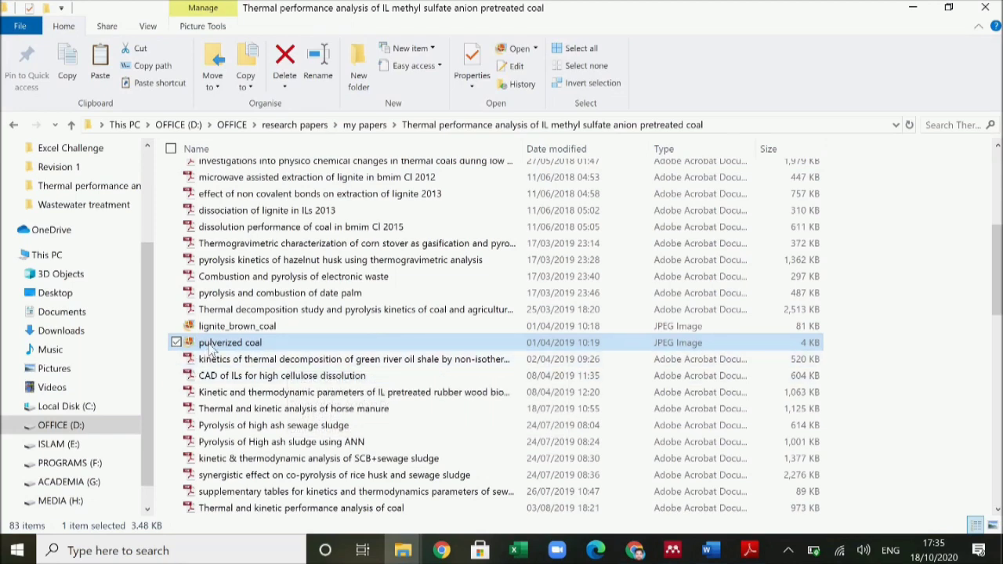
right_click(212, 345)
click(116, 524)
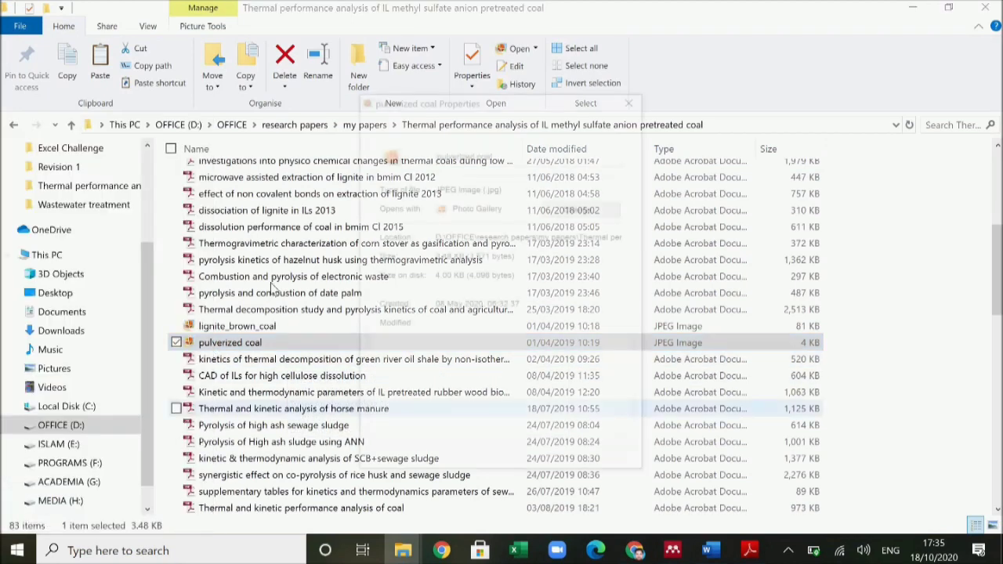
click(462, 124)
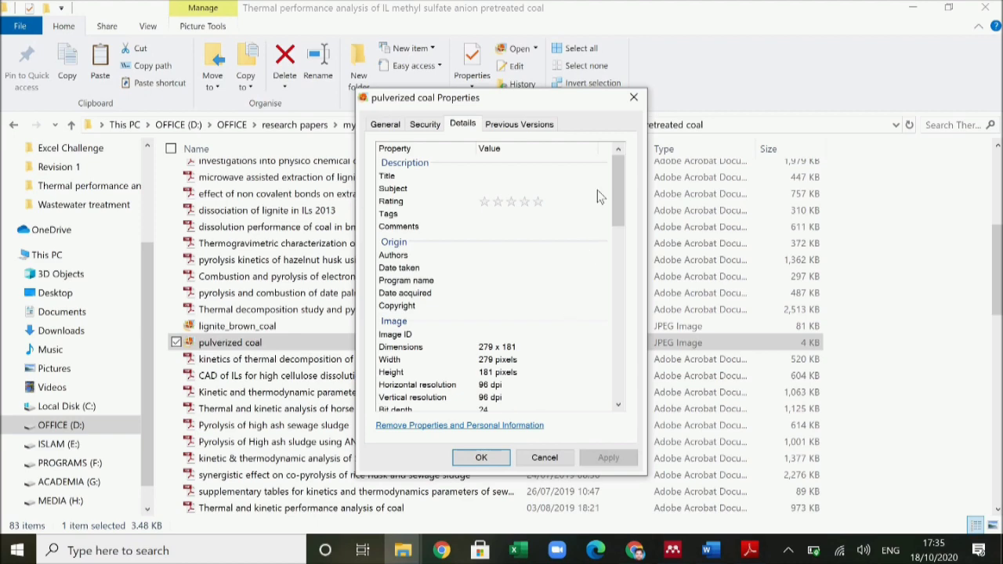
click(635, 98)
- Open the Graphical abstract2 JPEG image full-screen, zoom in on the graph and labels to inspect their sharpness, and close the viewer
scroll(436, 423, down, 9)
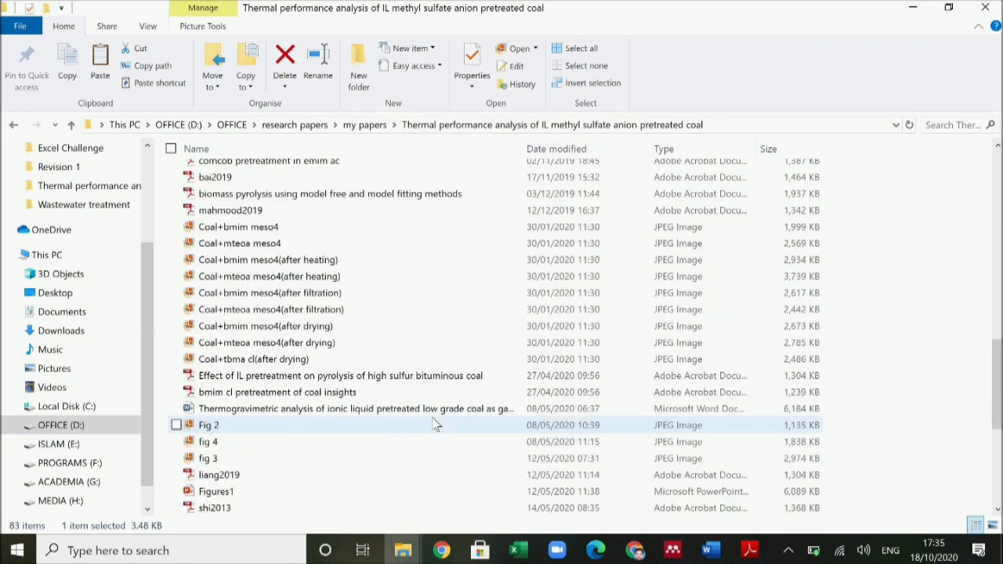
scroll(435, 423, down, 6)
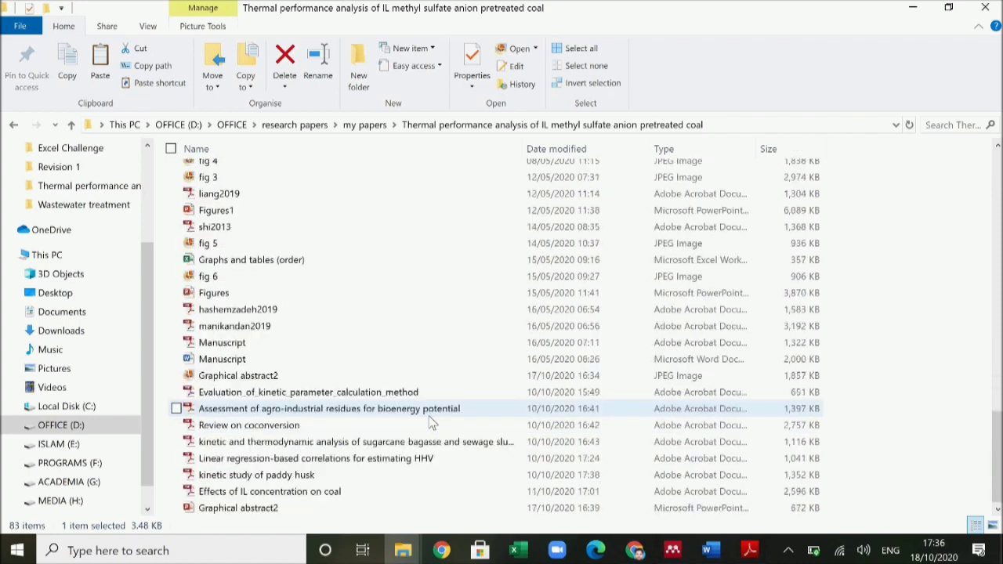
click(251, 378)
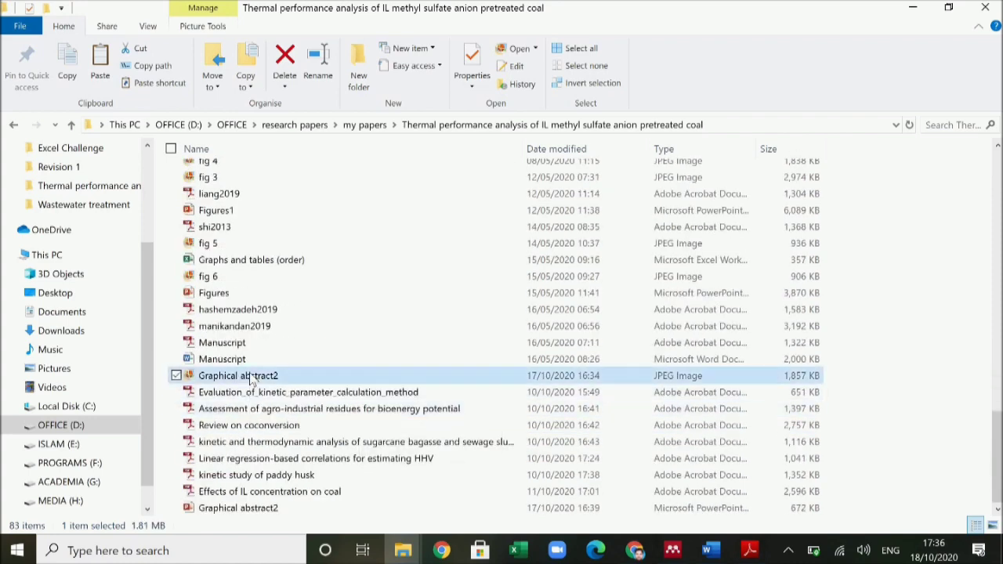
double_click(251, 378)
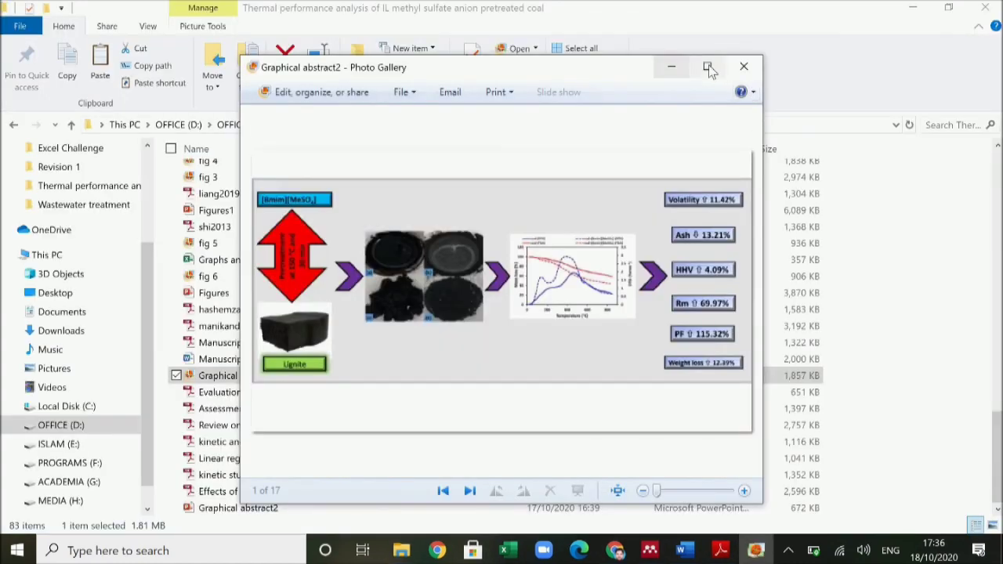
click(708, 68)
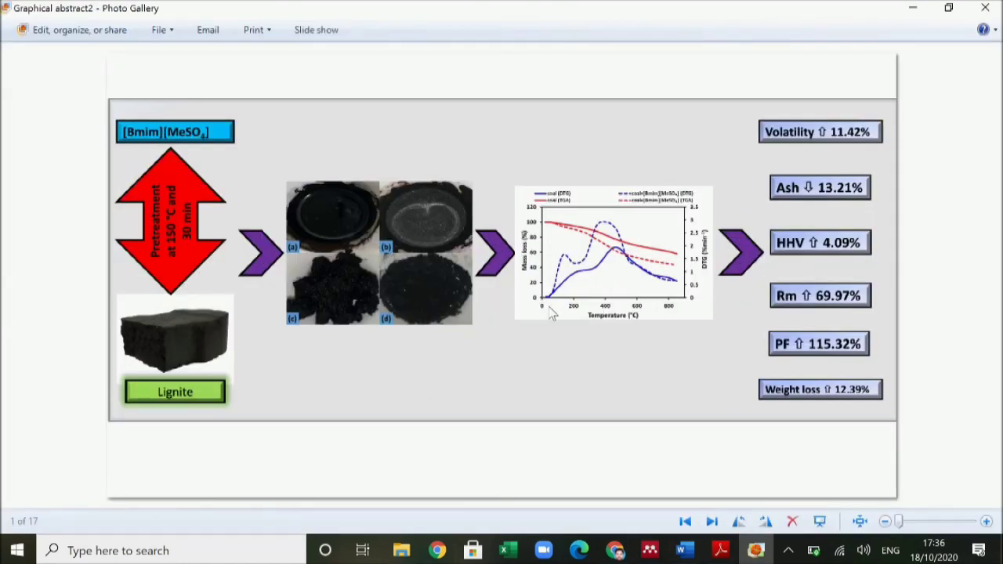
scroll(551, 312, up, 5)
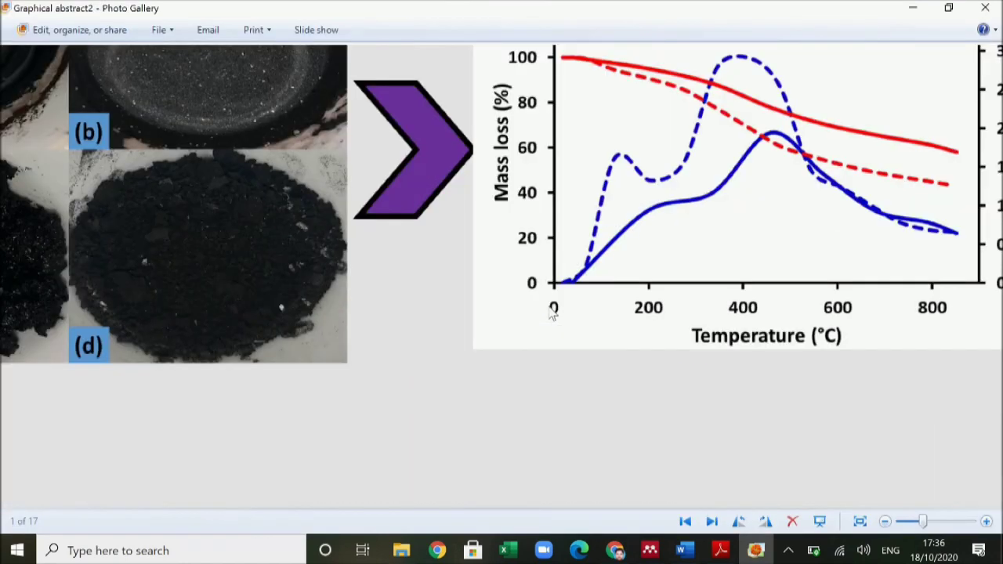
drag(728, 308, 107, 352)
drag(638, 360, 522, 291)
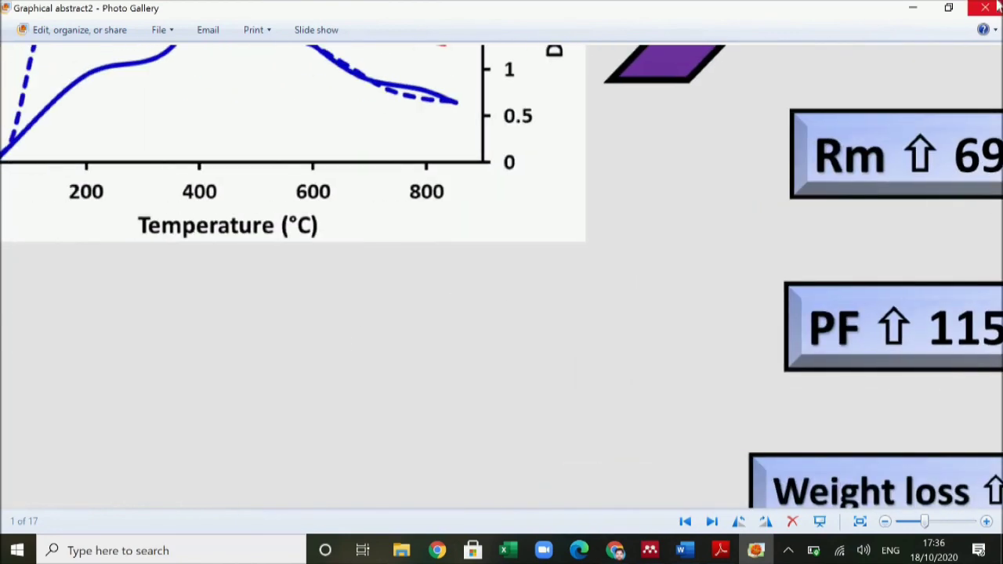
click(985, 8)
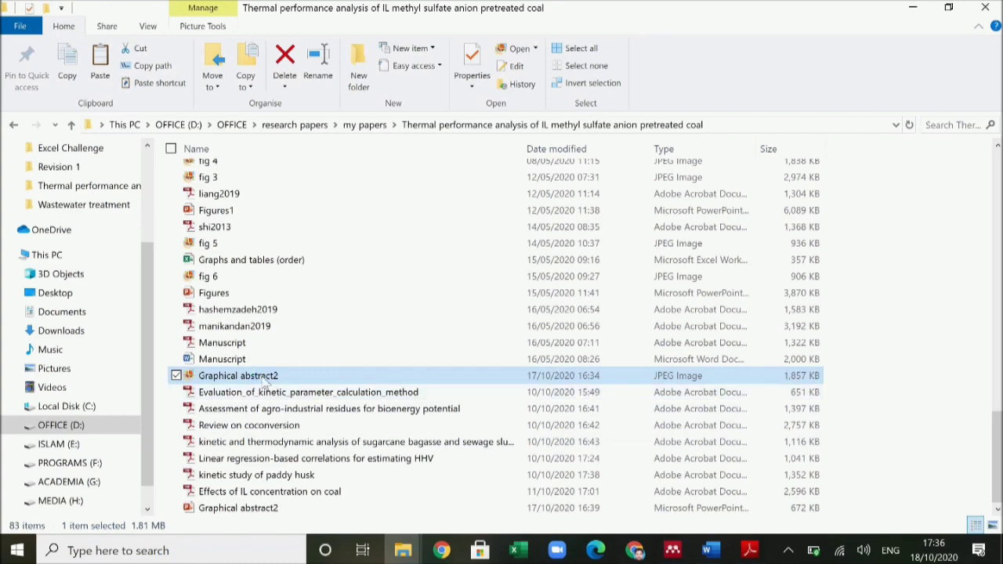
- Check the dimensions and resolution of the Graphical abstract2 JPEG image in its detailed file properties
right_click(261, 376)
click(157, 524)
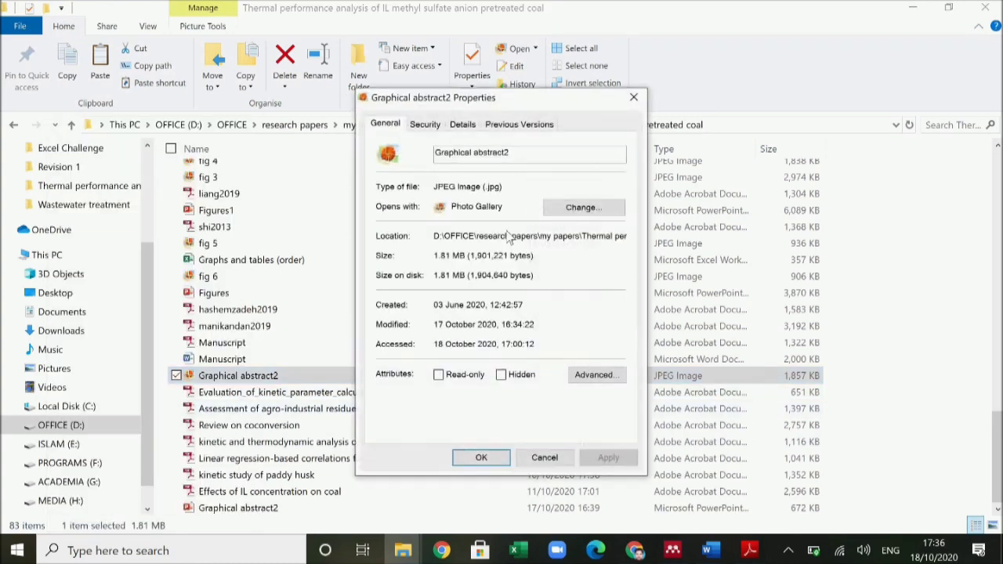
click(468, 127)
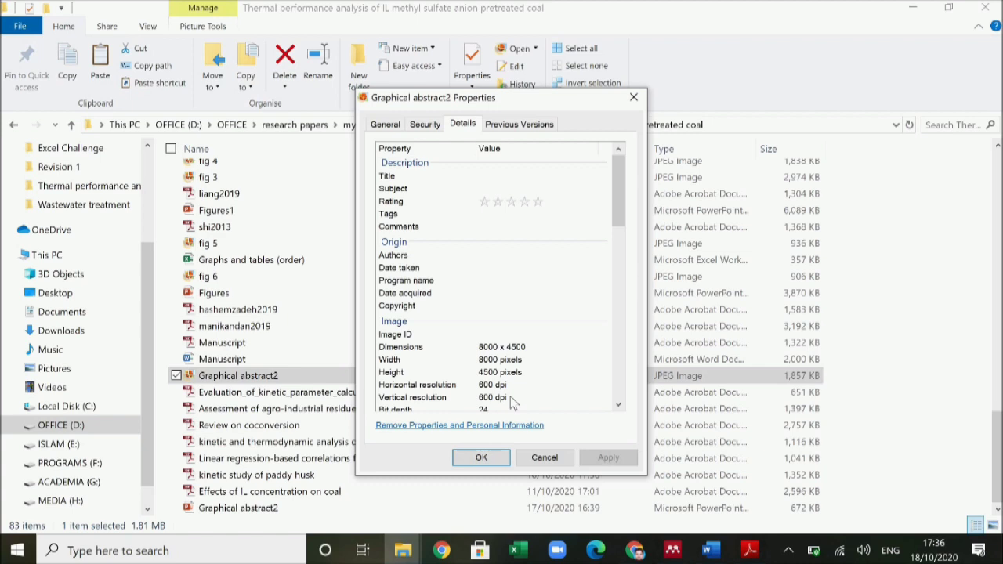
click(634, 98)
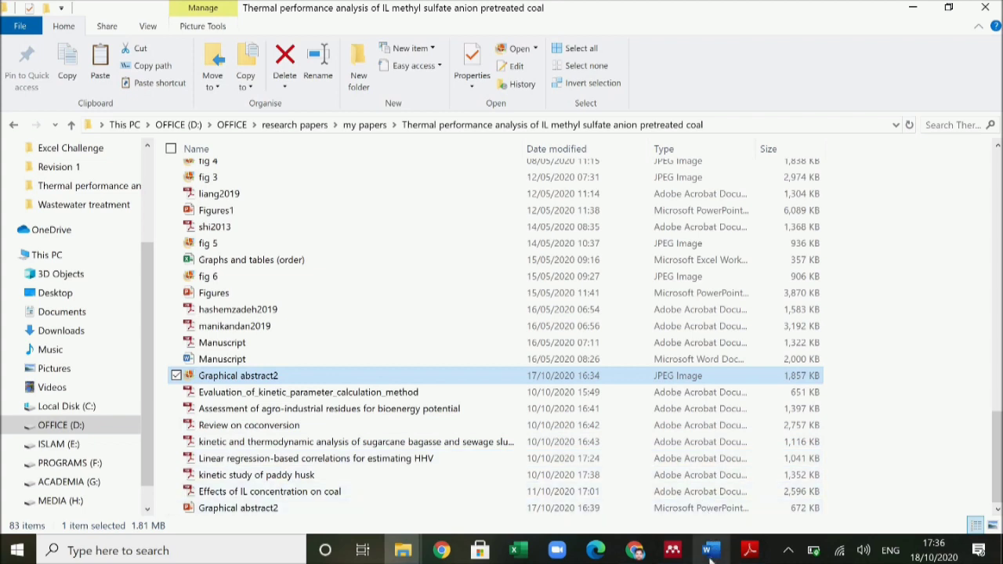
- Switch to the thesis guidelines PDF in Adobe Reader and read the rules for figures and references on the last page
mouse_move(710, 552)
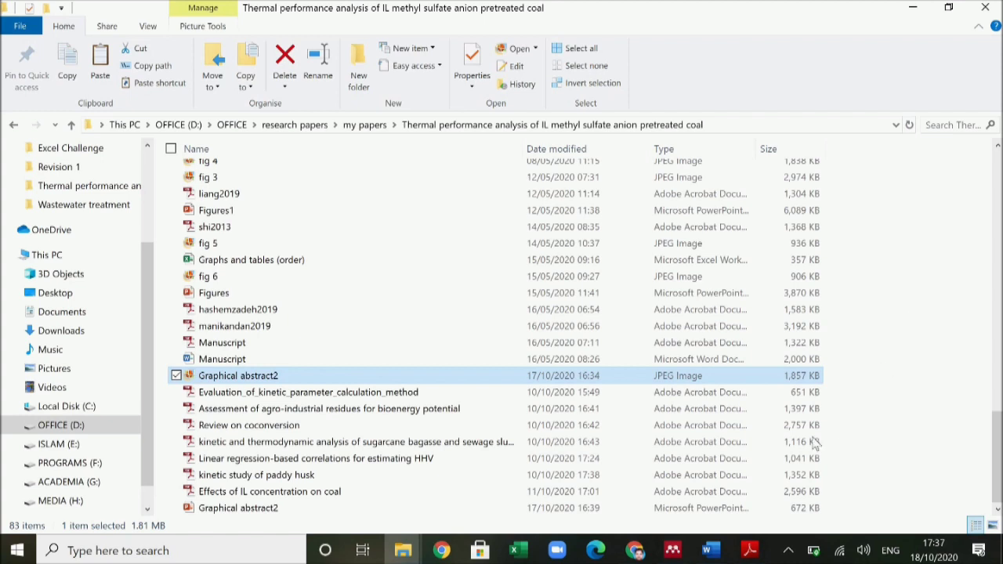
click(710, 550)
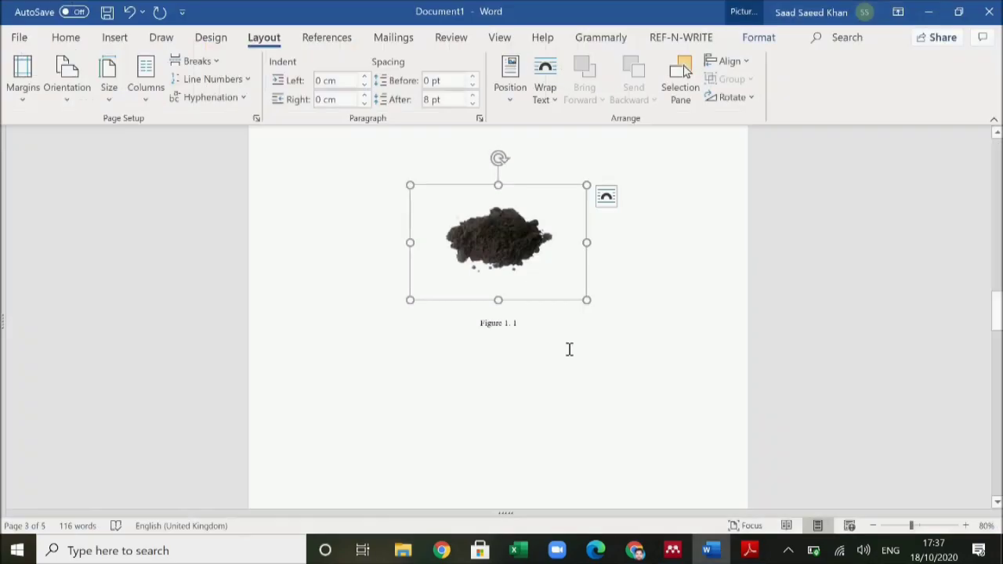
click(749, 550)
scroll(593, 374, down, 5)
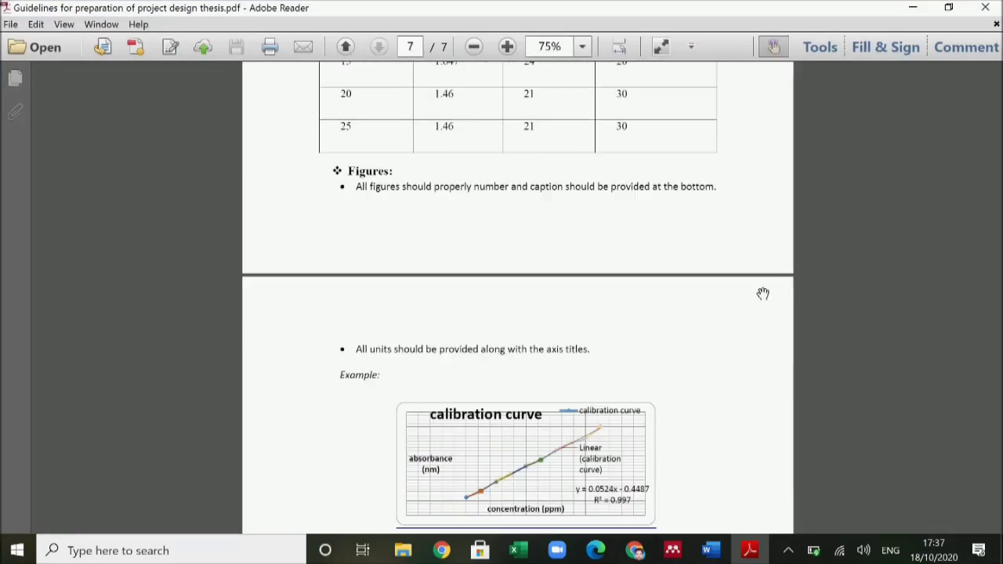
scroll(971, 260, down, 8)
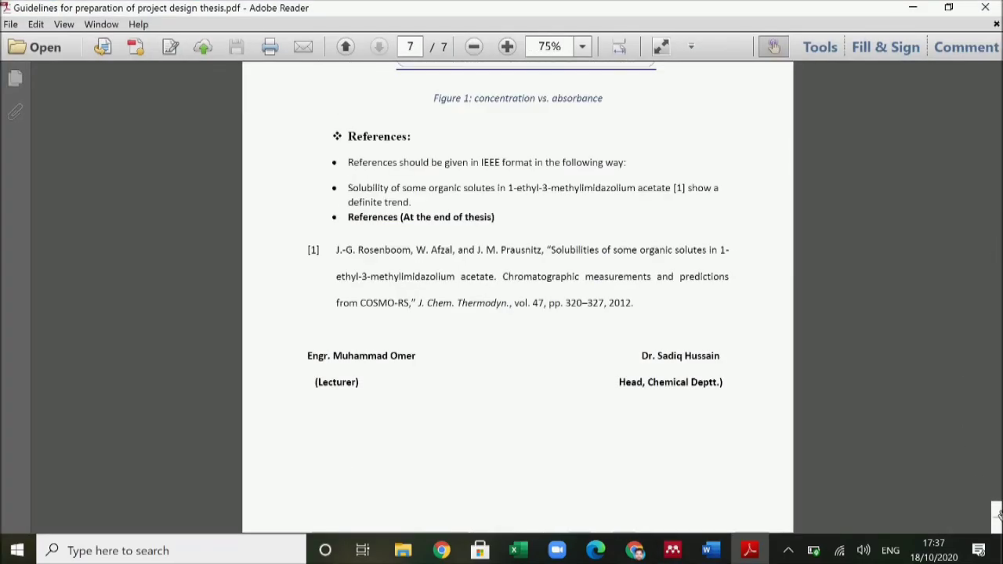
drag(999, 524, 999, 503)
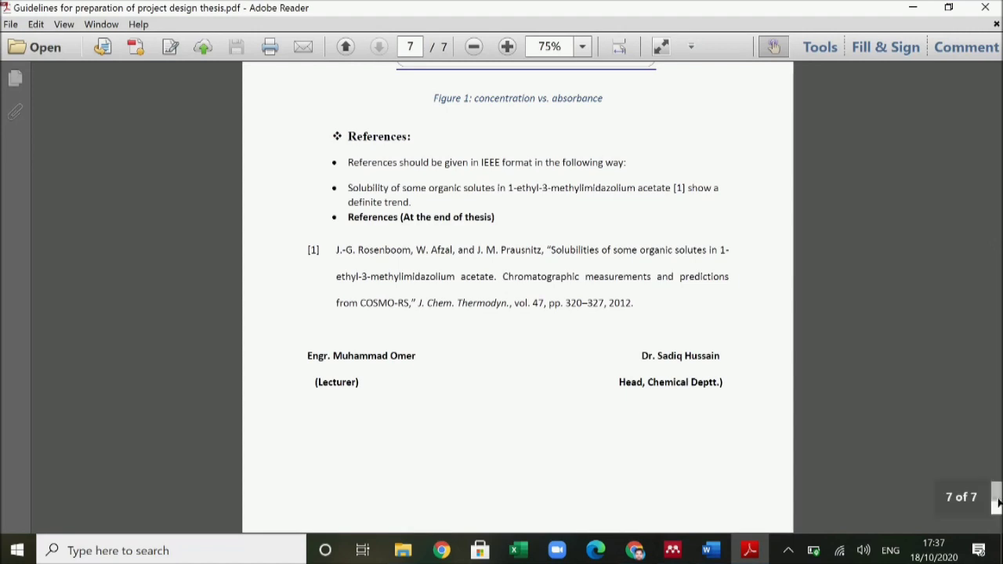
scroll(571, 392, up, 3)
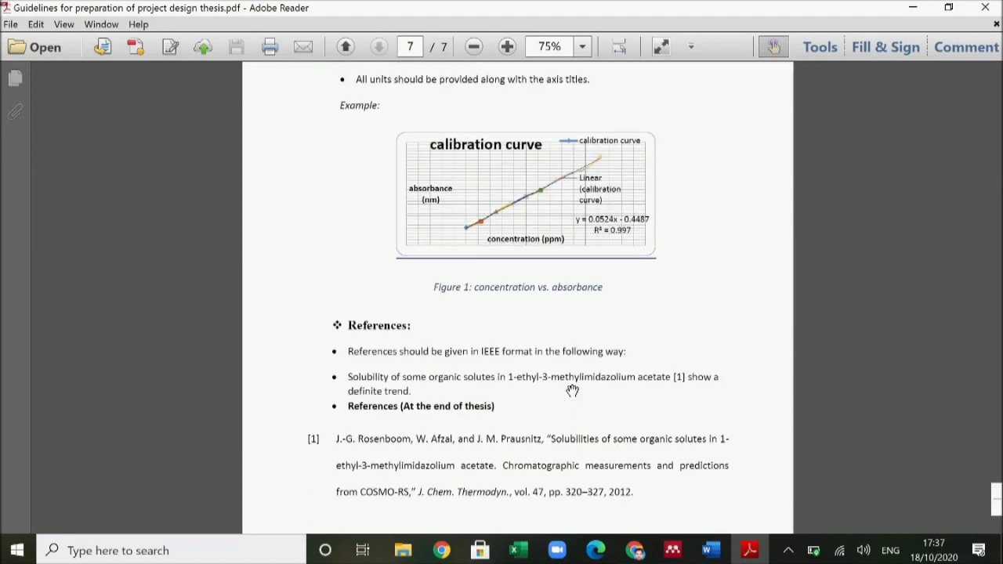
scroll(502, 380, down, 1)
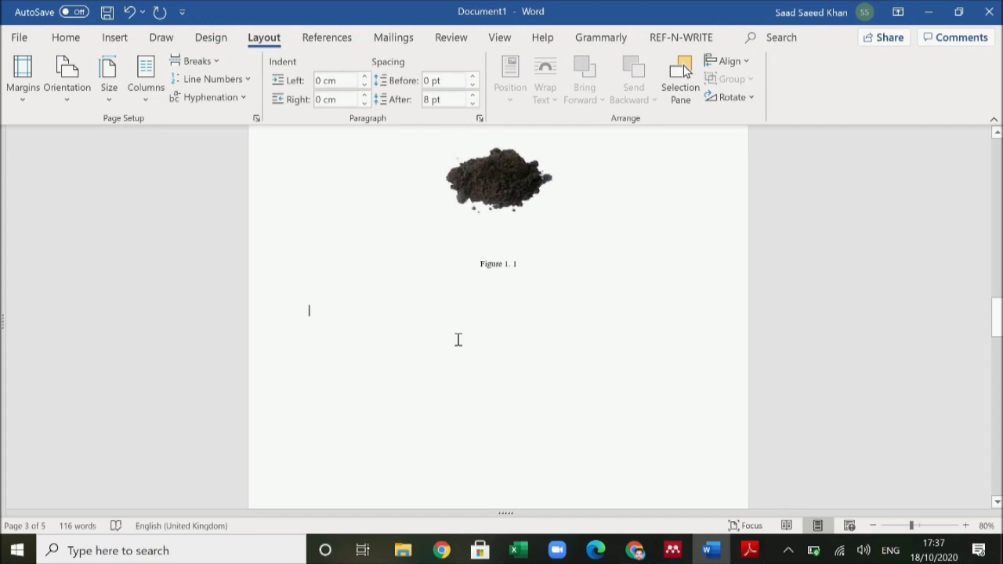
- In the Word document, write "Water scarcity is becoming a huge problem" below the Figure 1. 1 caption
text(Water is becoming a huge)
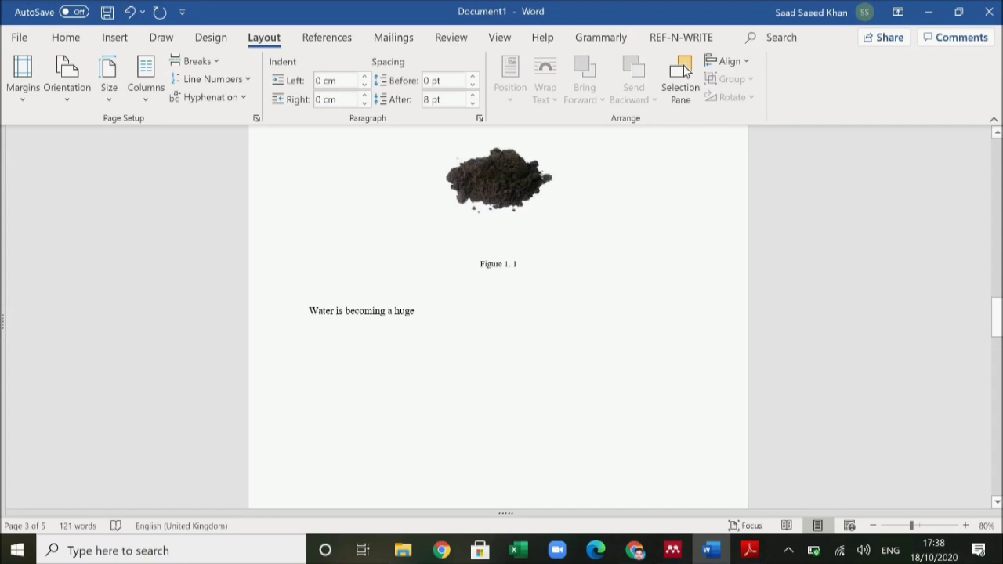
text(scarcity)
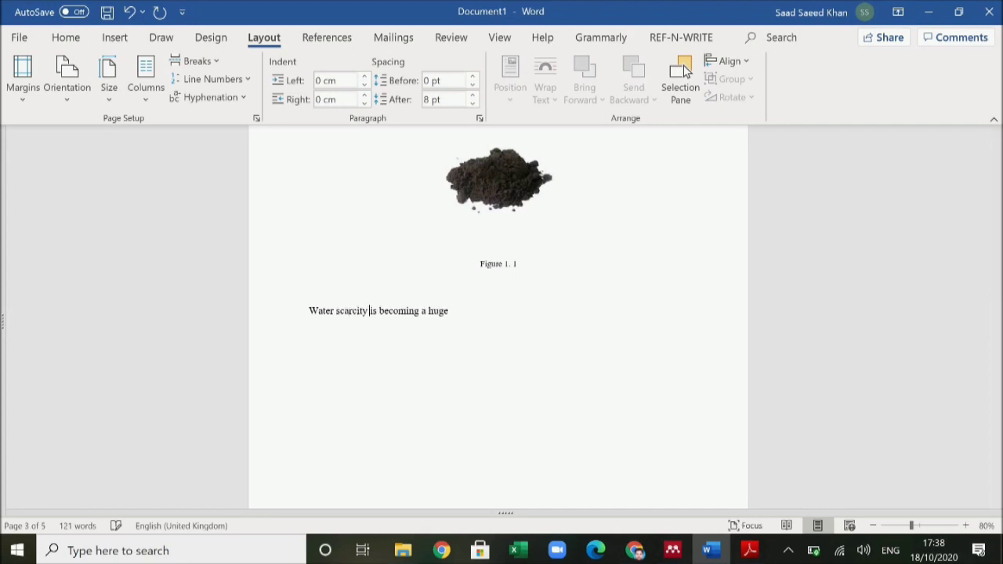
click(561, 351)
text(problem)
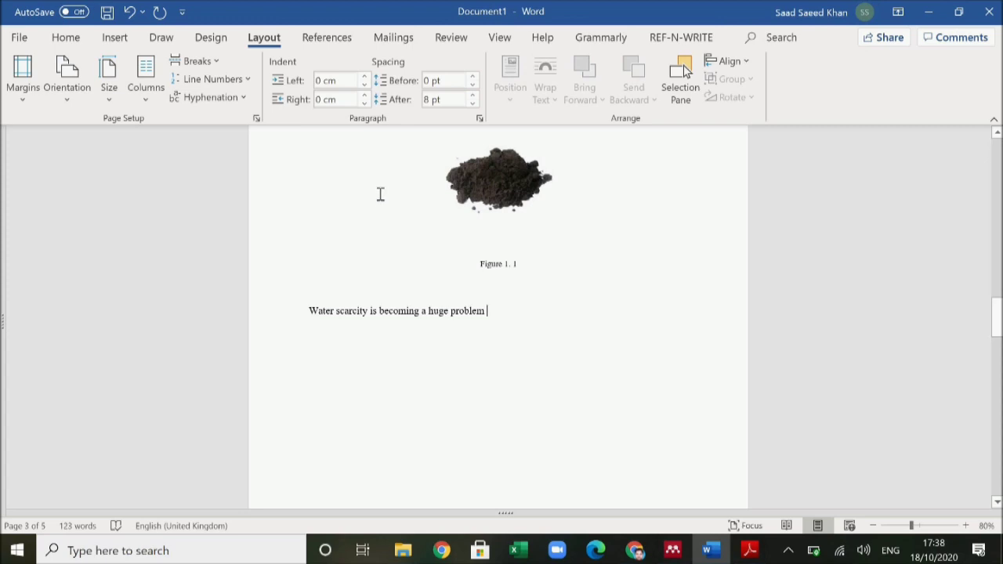
- Switch to Mendeley Desktop and search the literature catalog for "chemical engineering Coulson Richardson"
click(329, 38)
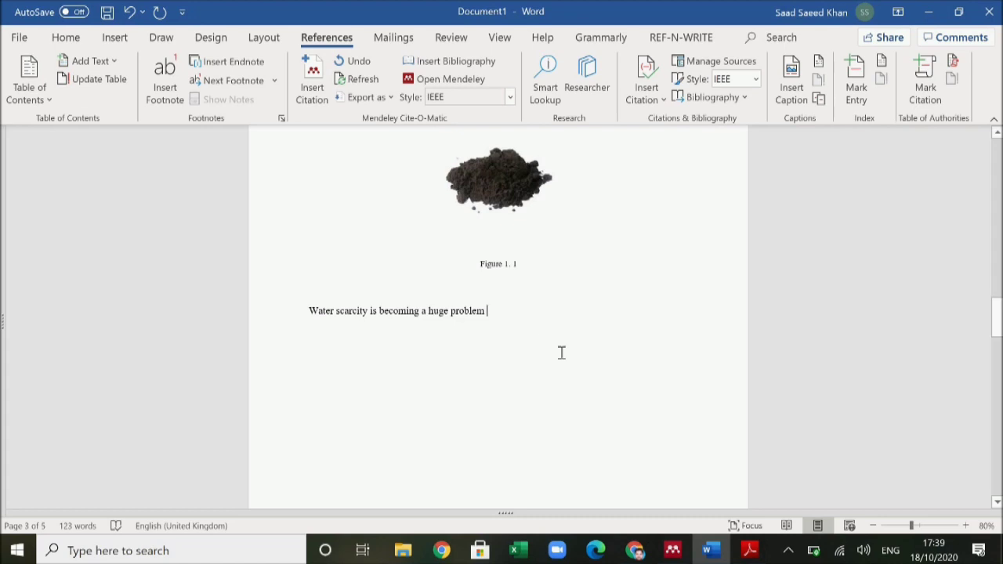
click(672, 551)
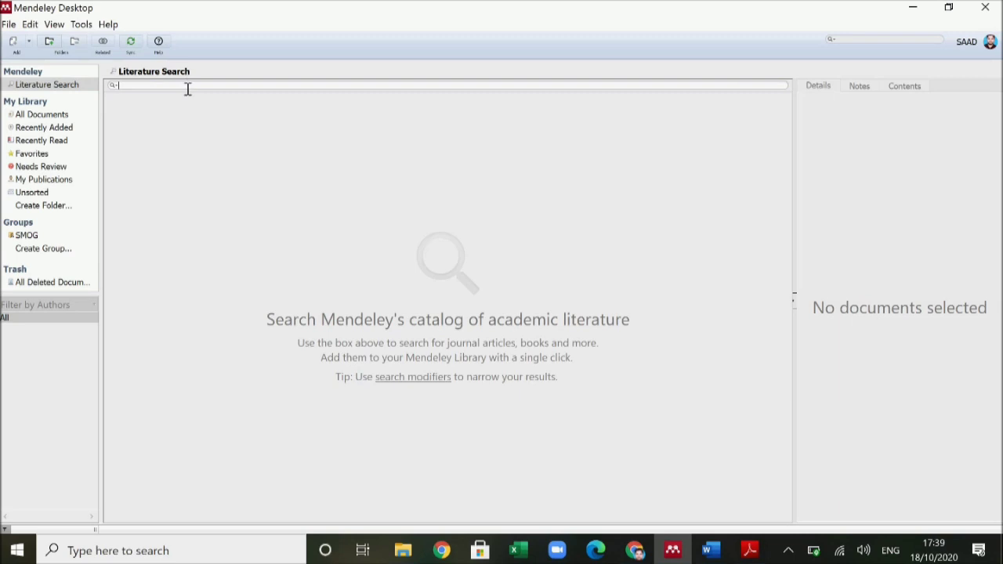
text(chemical engineering COulson)
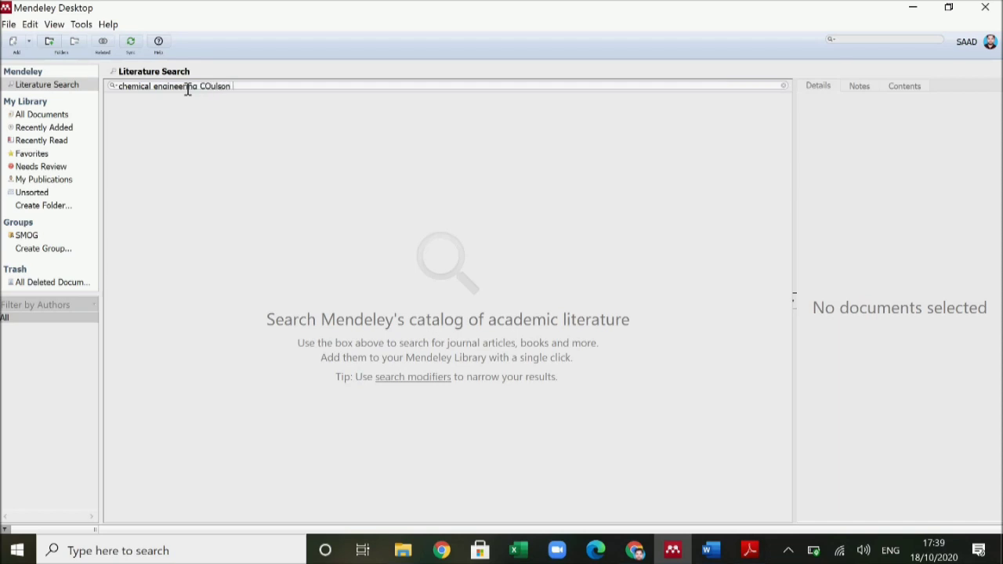
key(BackSpace)
key(BackSpace)
key(BackSpace)
key(BackSpace)
key(BackSpace)
key(BackSpace)
text(oulson Richardson)
key(Return)
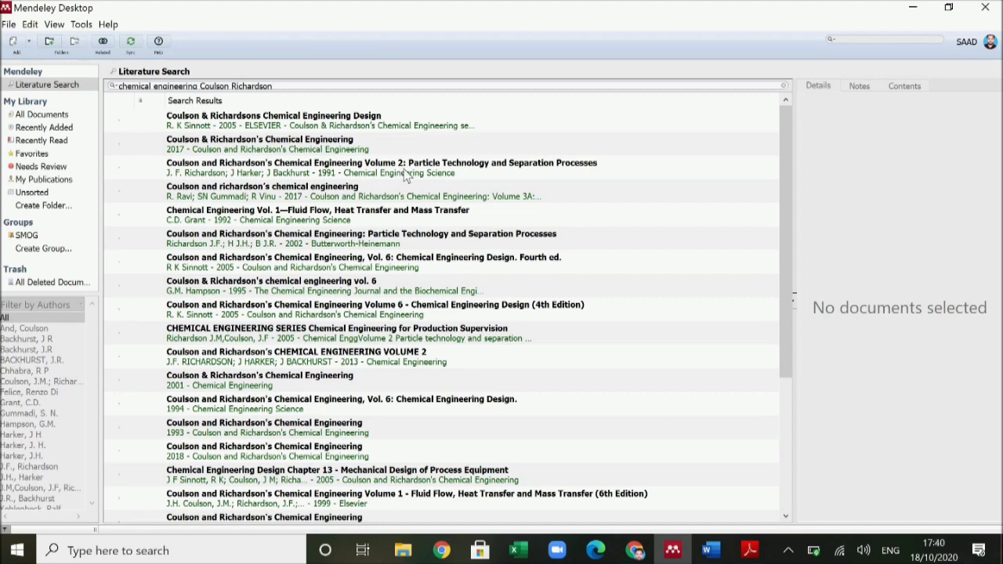
- Save the reference "Coulson and Richardson's Chemical Engineering Volume 2: Particle Technology and Separation Processes" from the search results to the library
click(406, 176)
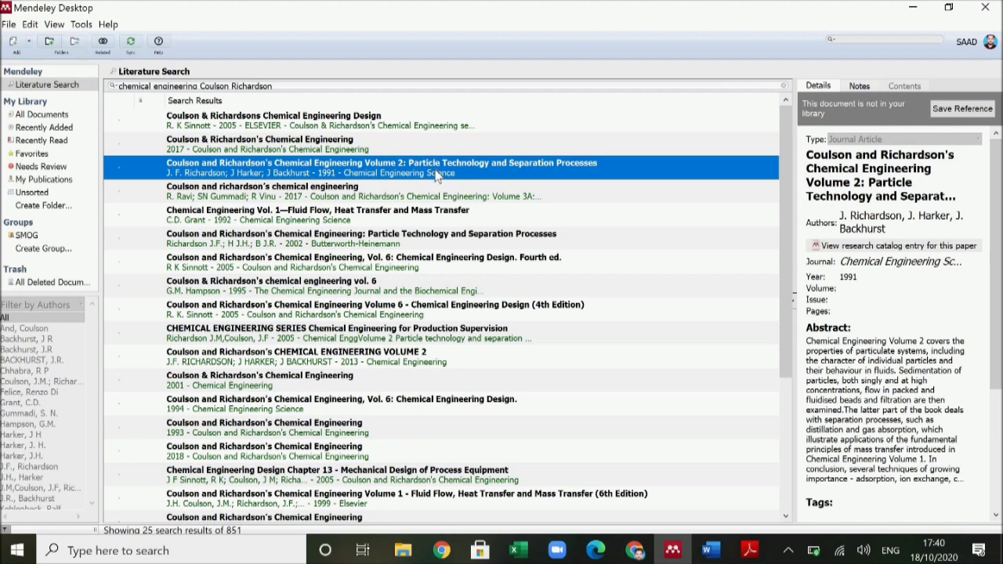
click(967, 113)
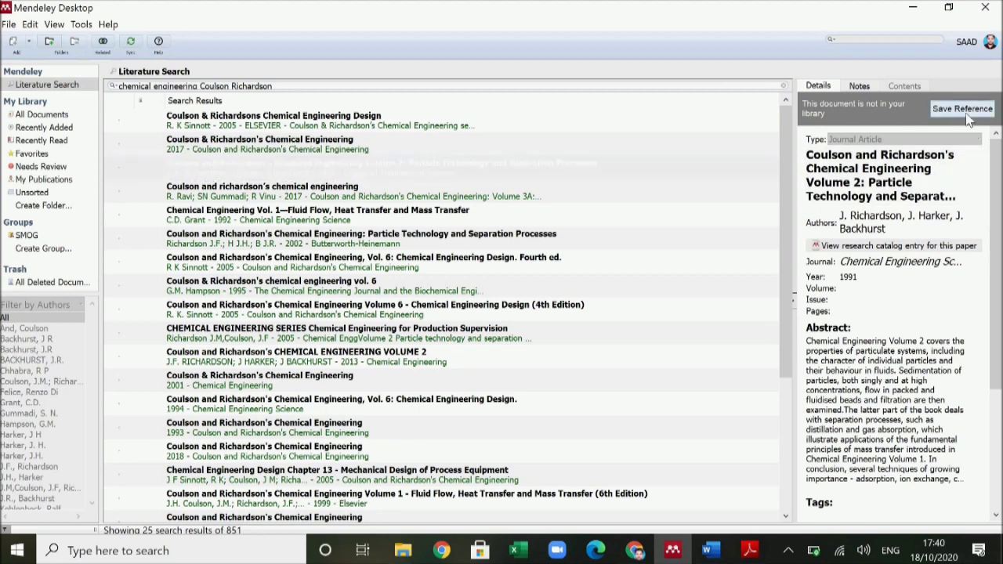
scroll(1001, 227, down, 1)
scroll(1000, 228, up, 1)
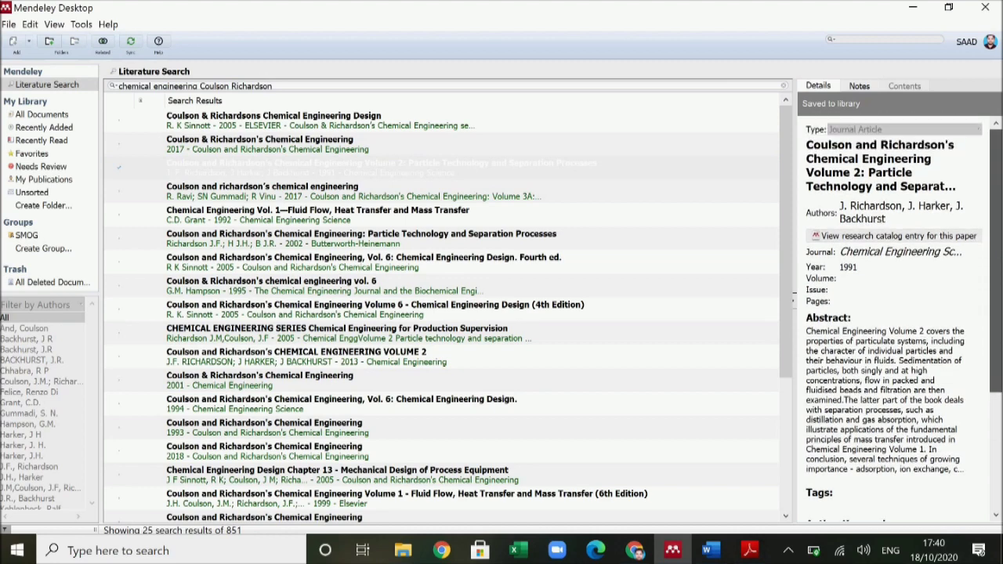
- Select the saved Coulson and Richardson reference among the recently added documents and review its details
click(43, 127)
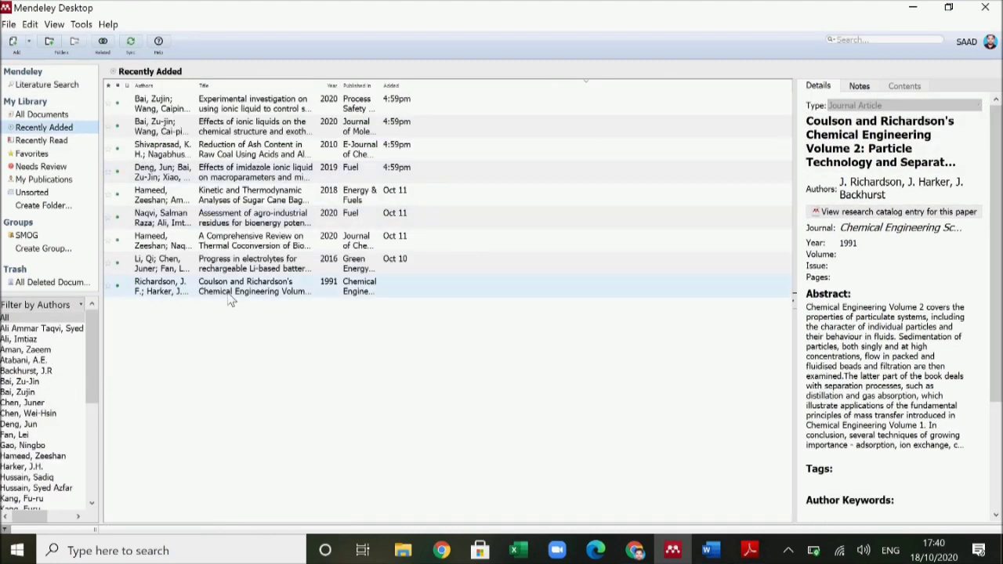
click(230, 290)
click(848, 244)
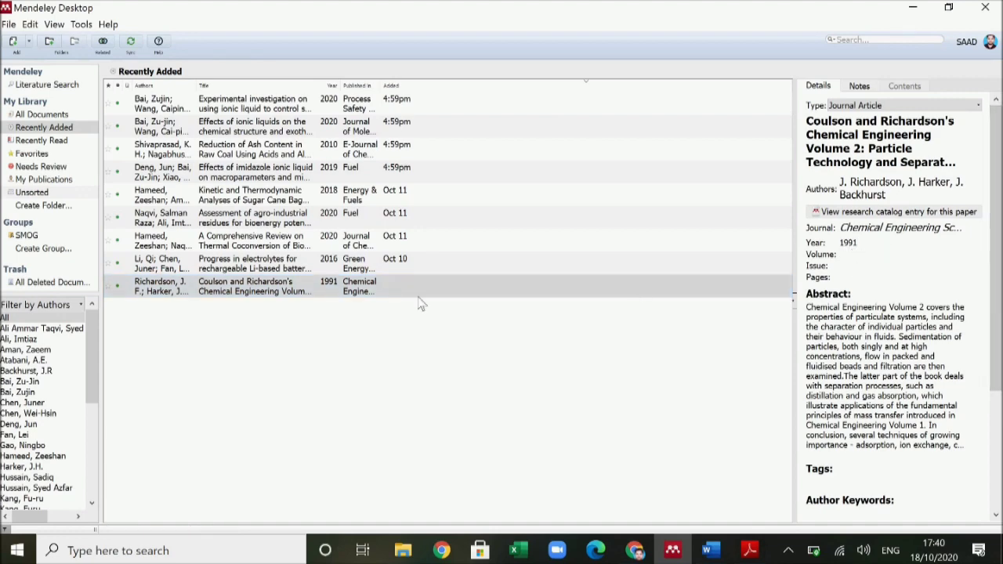
- Switch to the Word document and search the Mendeley library for "chemical engineering coulson richardson" to cite after the water scarcity sentence
click(722, 555)
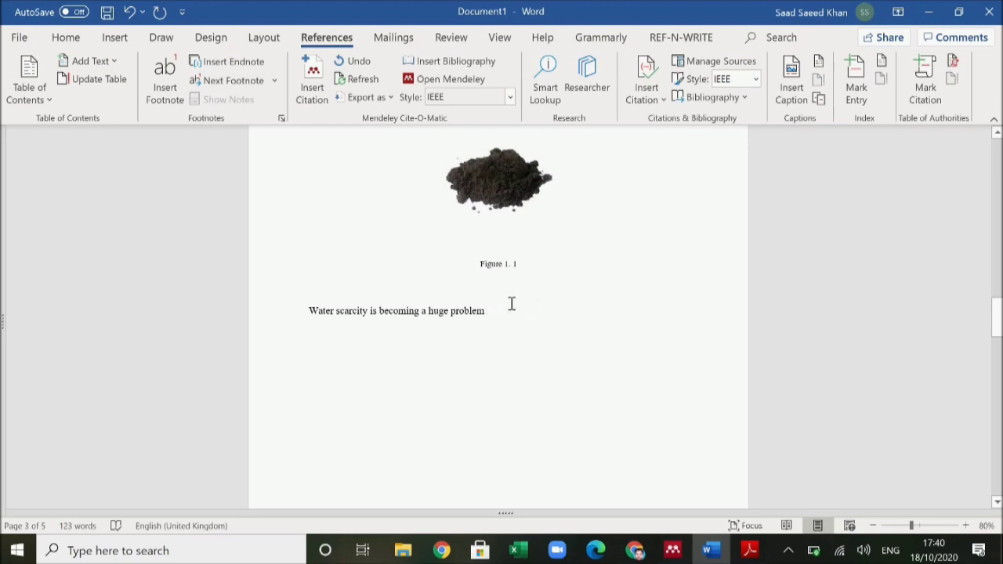
click(308, 93)
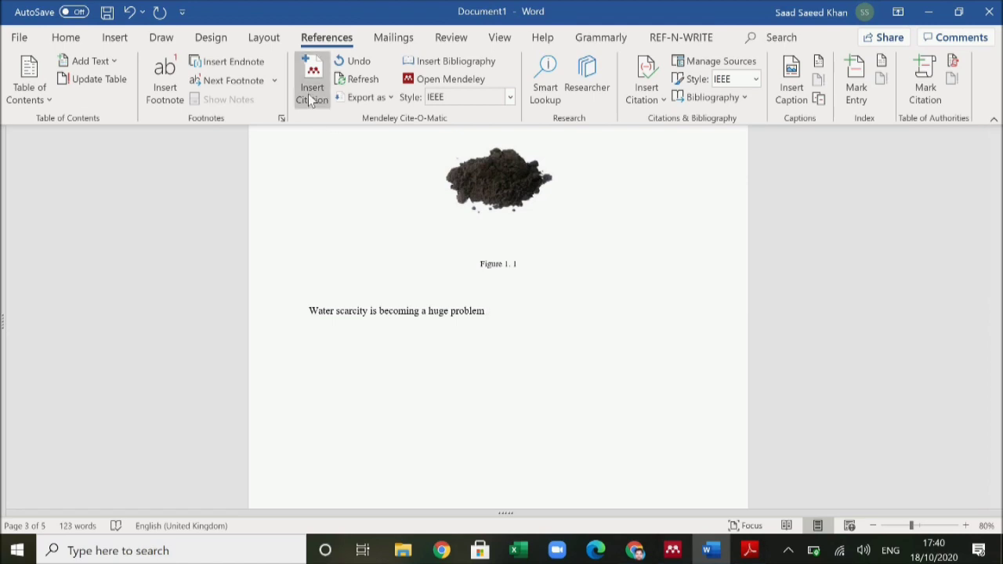
text(ch)
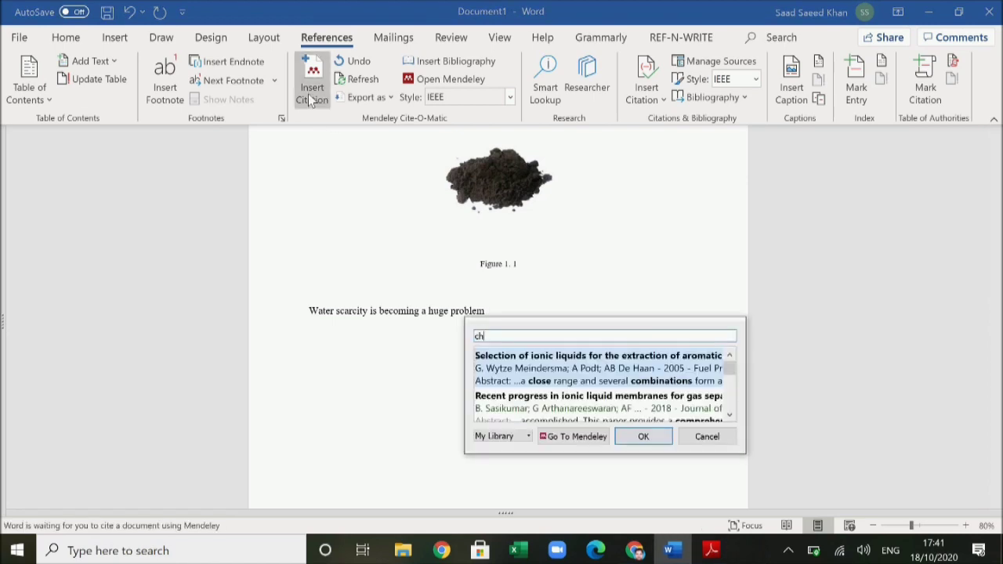
text(emical engineering )
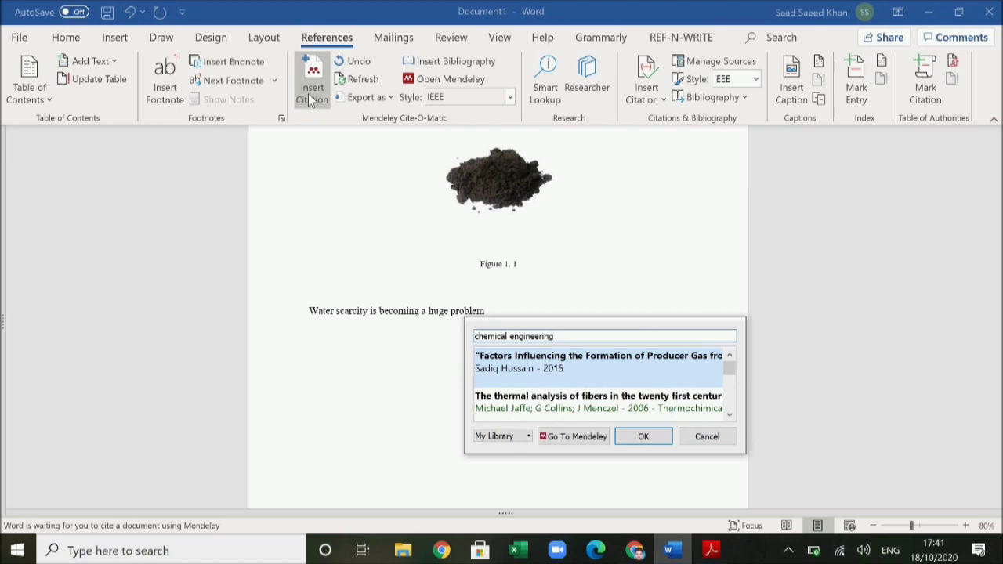
text(coulson richardson)
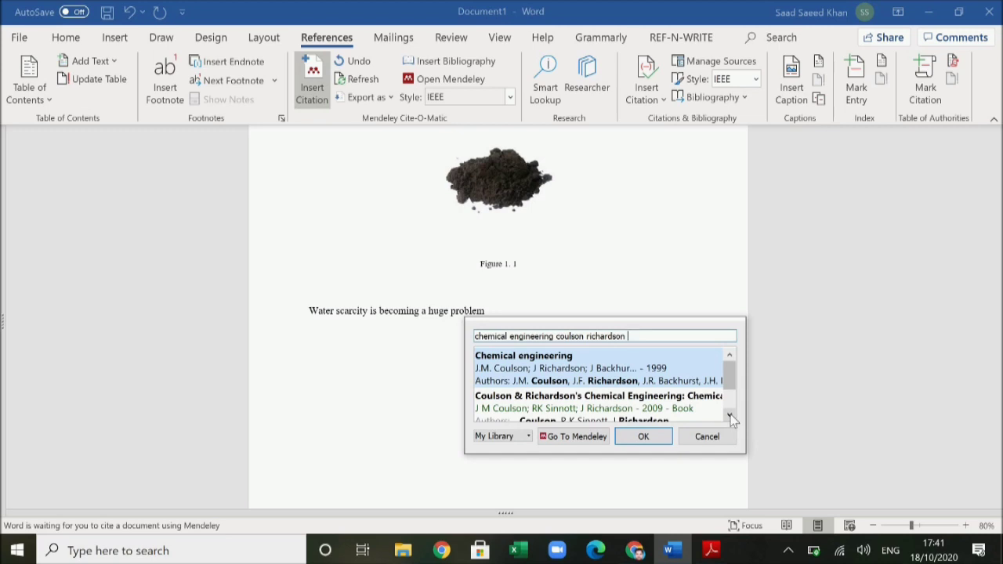
- Insert the 1991 "Coulson and Richardson's Chemical Engineering Volume 2" reference as the citation and end the sentence with a period
click(730, 416)
click(730, 416)
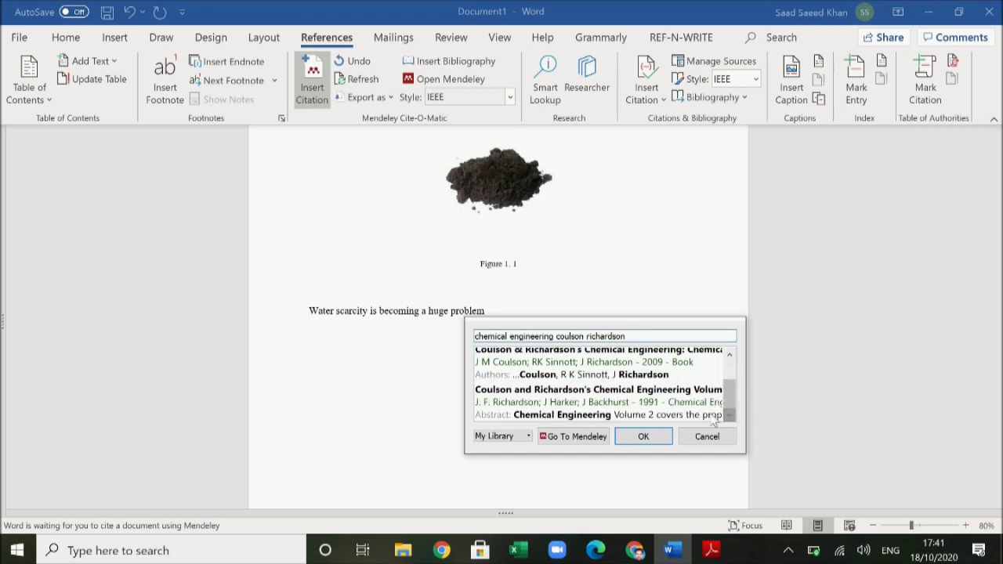
click(627, 406)
click(644, 357)
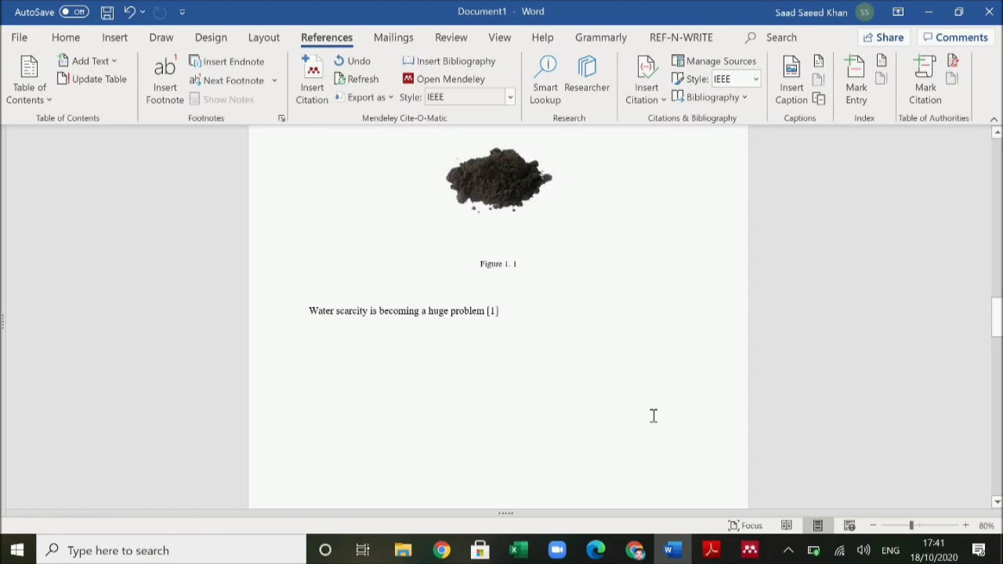
text(.)
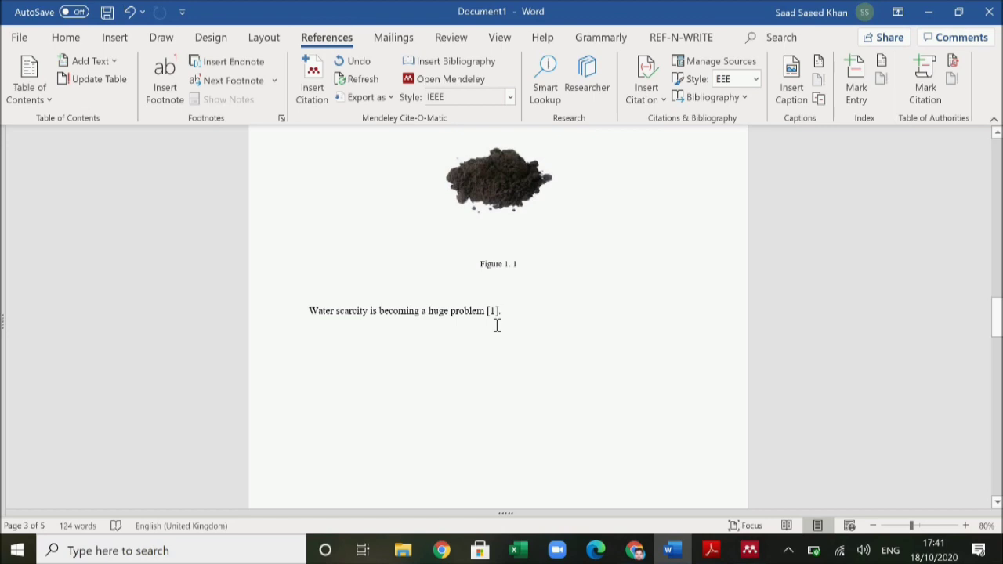
- Write "References" on a separate line below the water scarcity sentence
scroll(435, 349, down, 10)
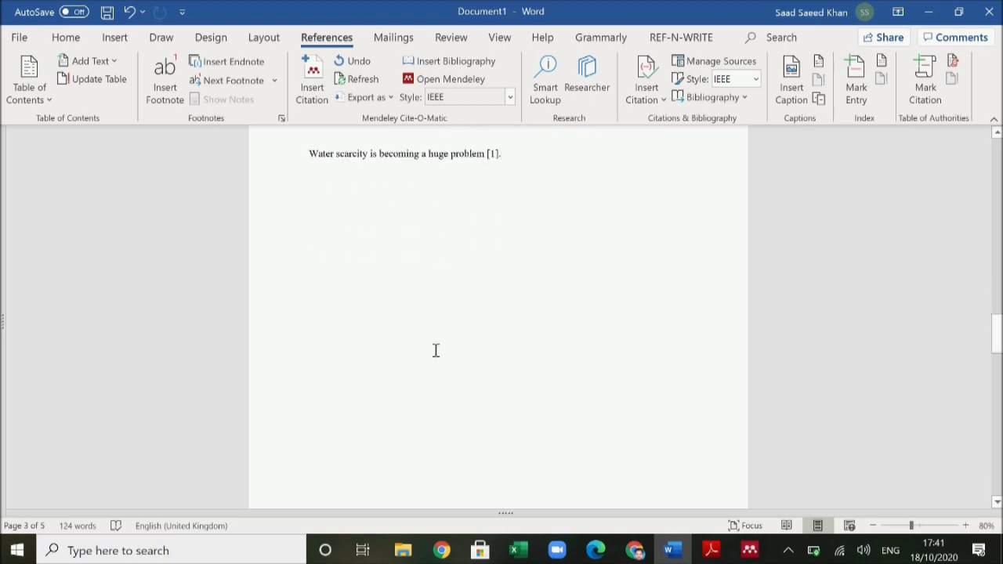
scroll(438, 350, down, 3)
scroll(436, 350, up, 12)
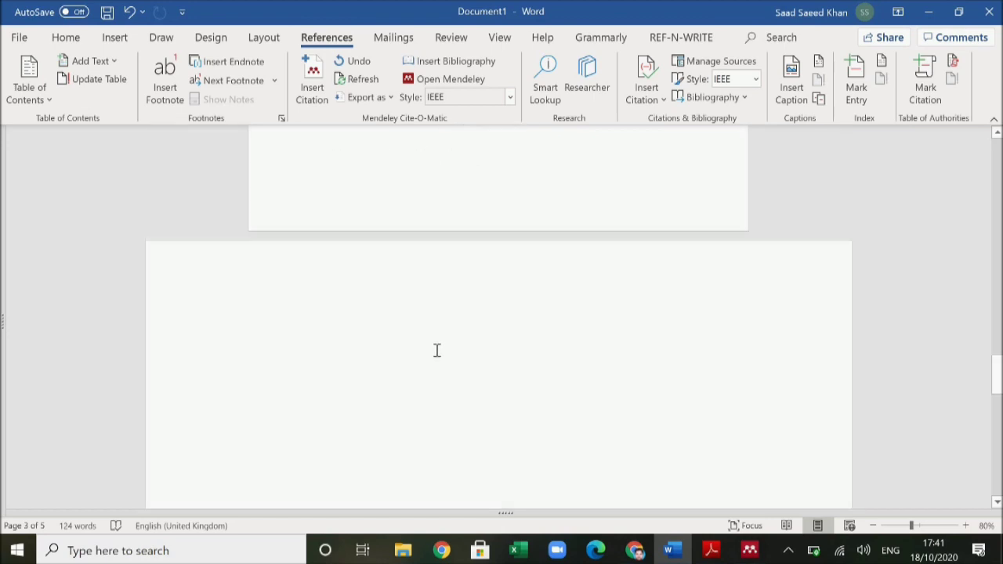
double_click(311, 252)
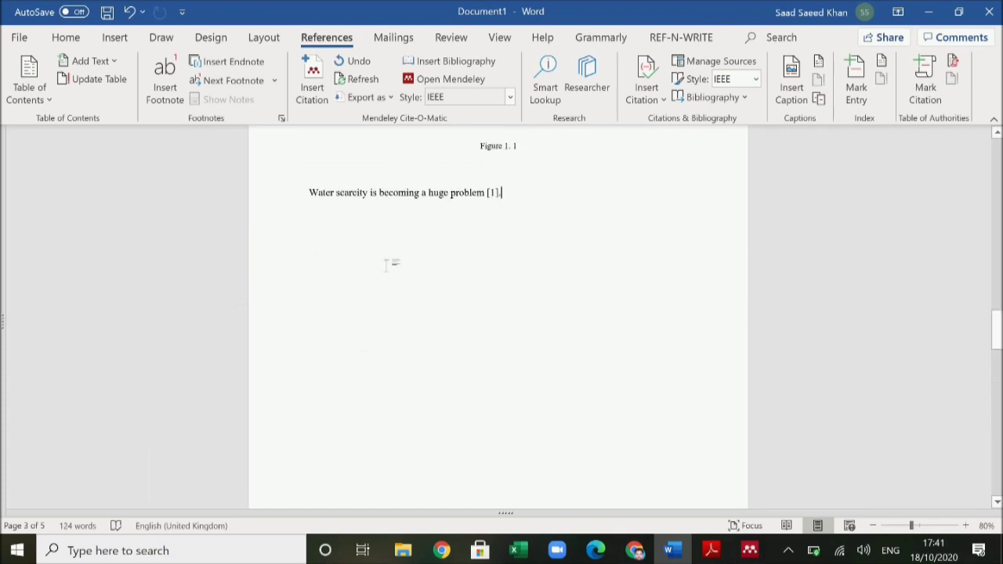
text(R)
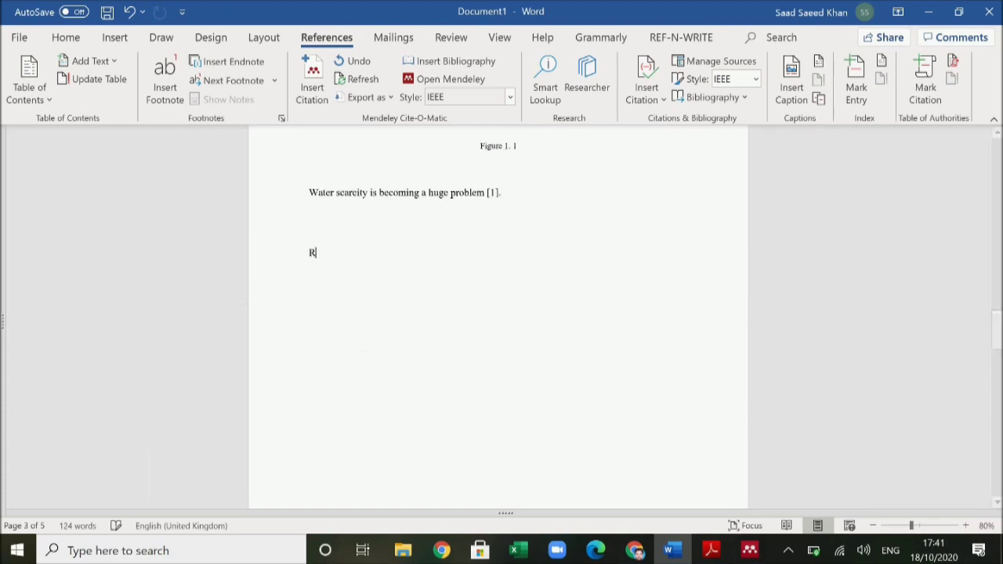
text(eferences)
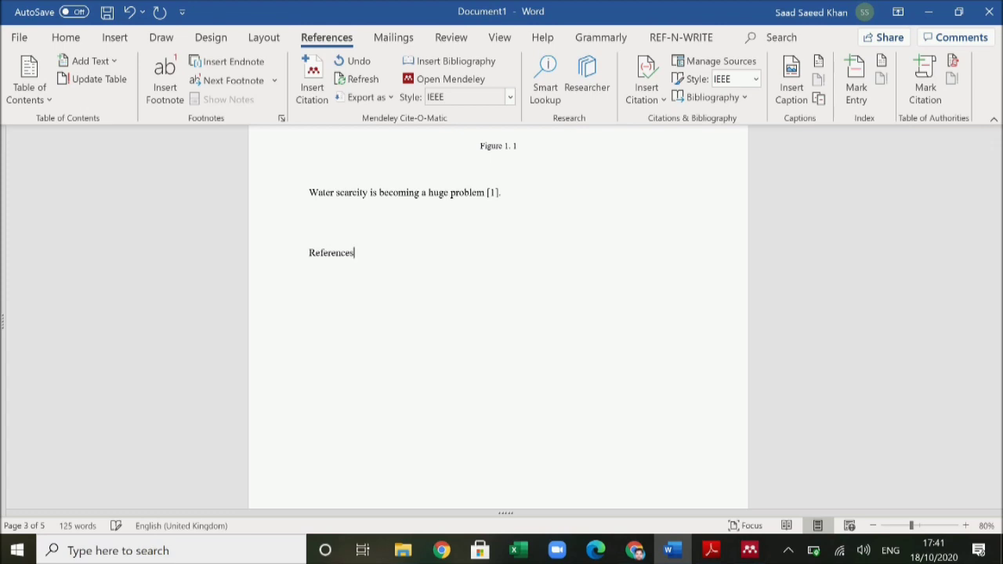
- Apply the Heading 1 style to "References" and start a new line below it
click(262, 255)
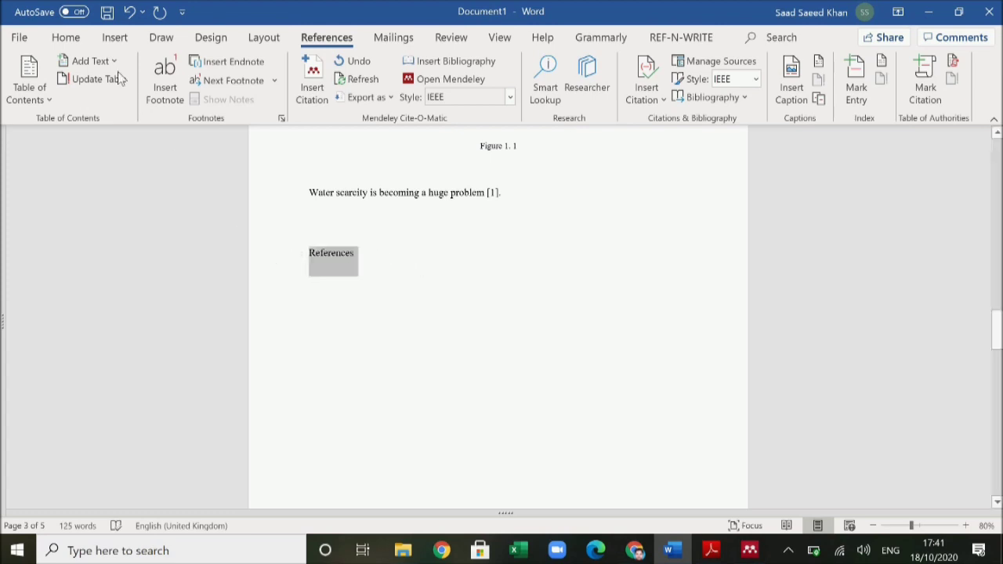
click(66, 37)
click(671, 90)
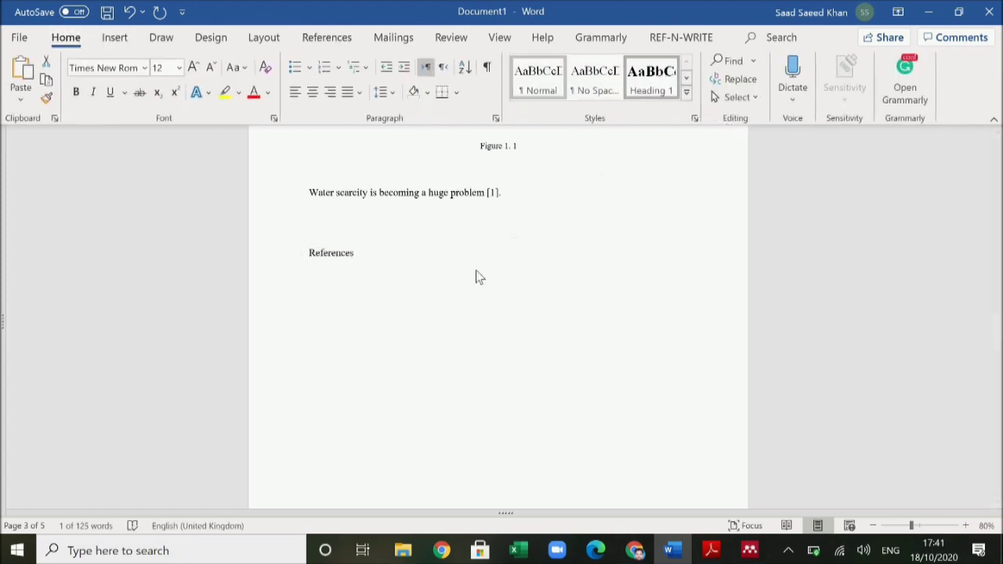
click(454, 273)
key(Return)
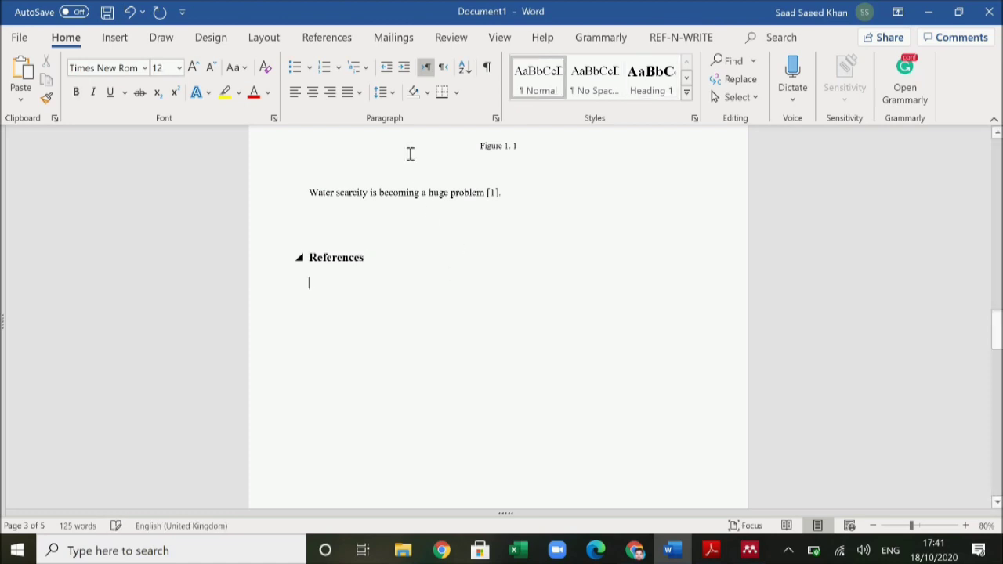
- Insert the Mendeley bibliography below the References heading
click(327, 37)
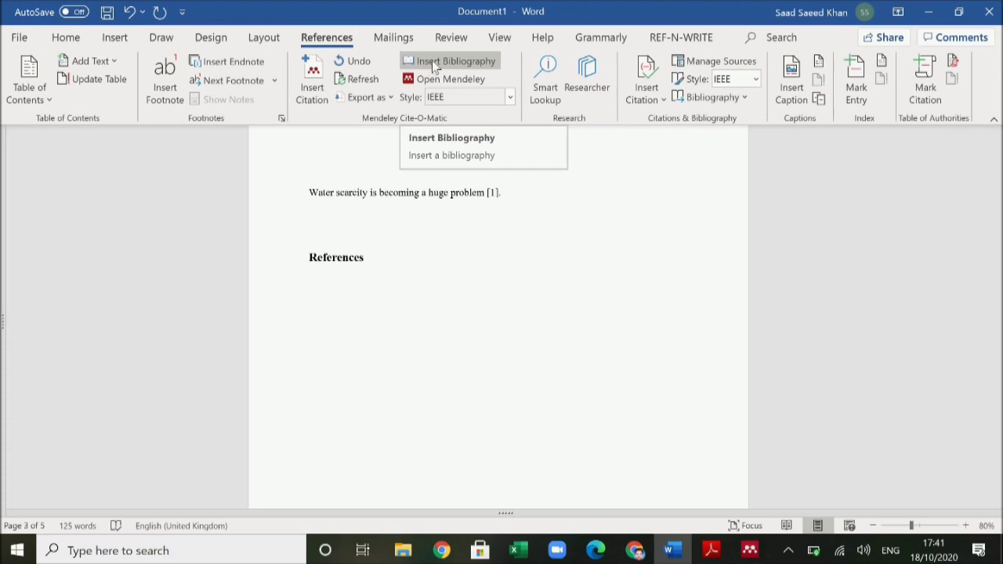
click(432, 60)
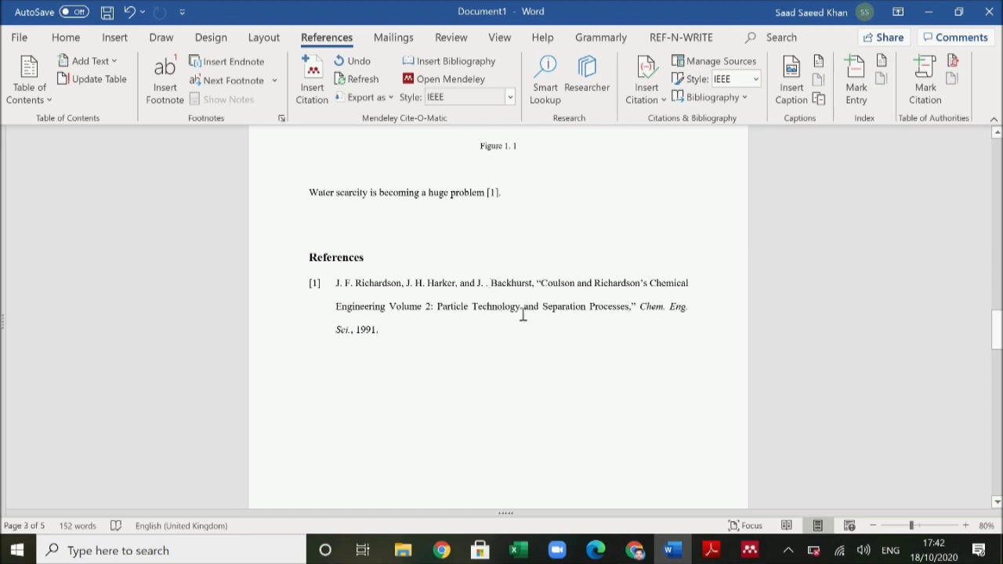
scroll(523, 313, up, 1)
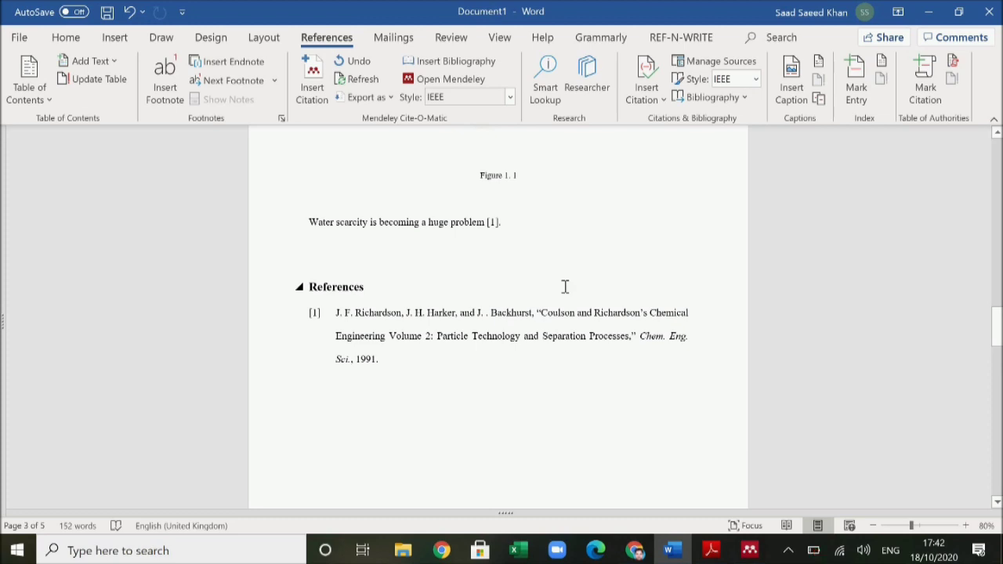
scroll(564, 287, up, 2)
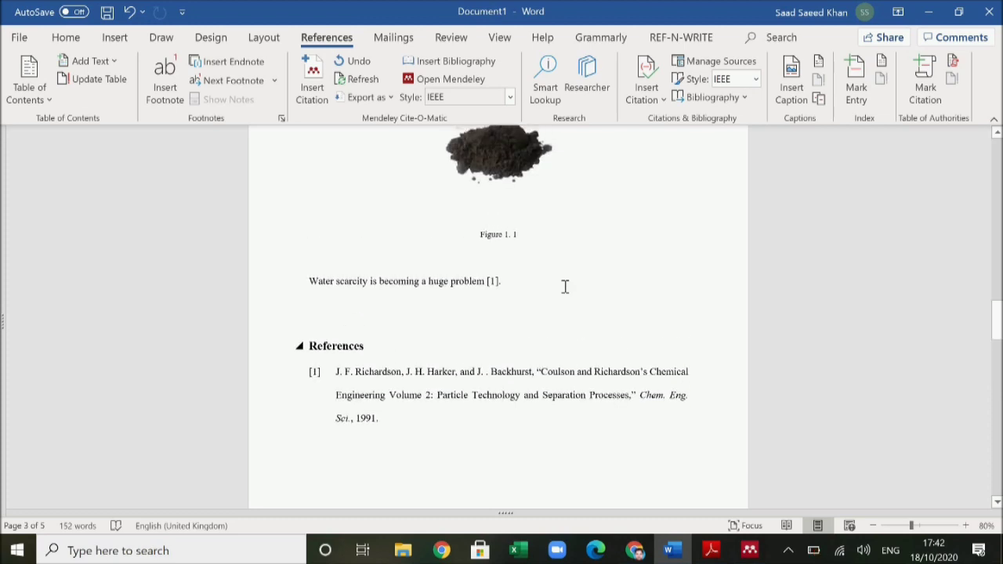
scroll(564, 287, down, 2)
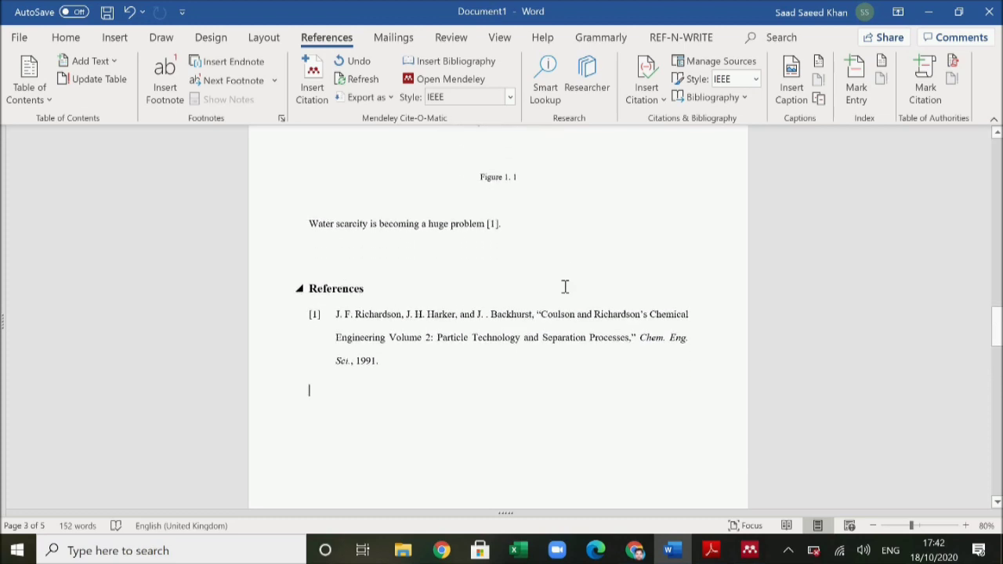
- Write "Today we will talk about water problems" in front of the water scarcity sentence
click(309, 223)
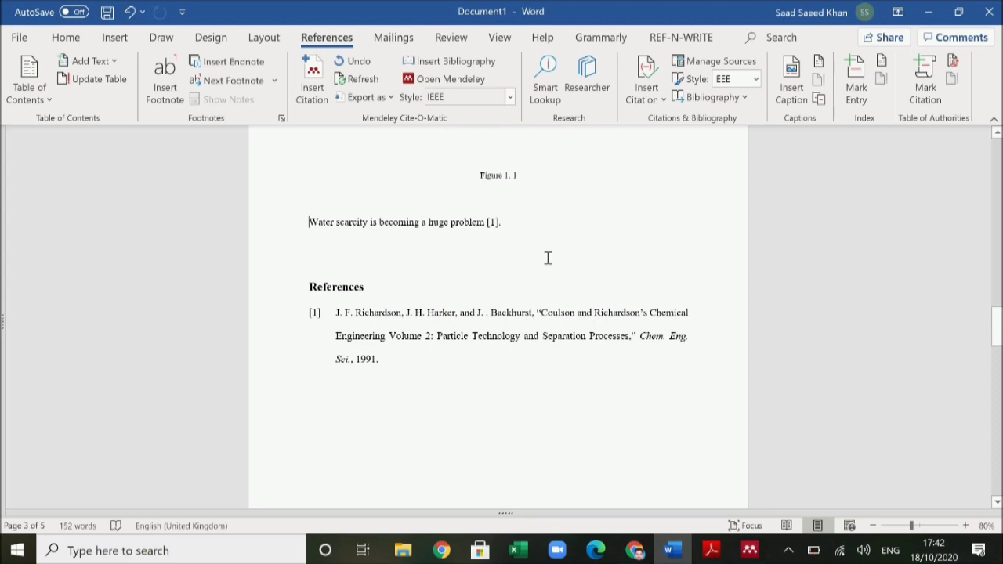
text(Today )
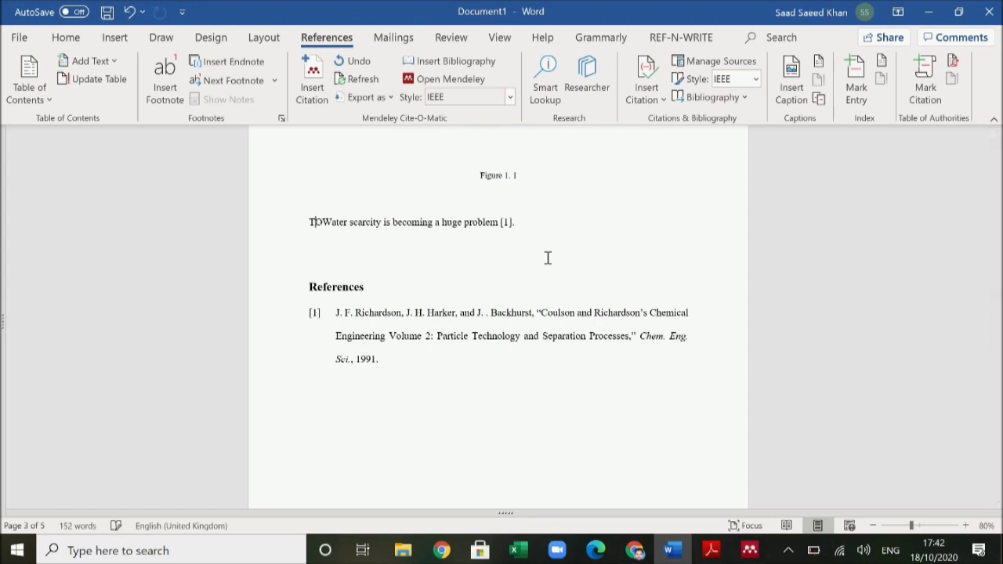
text(we will ta)
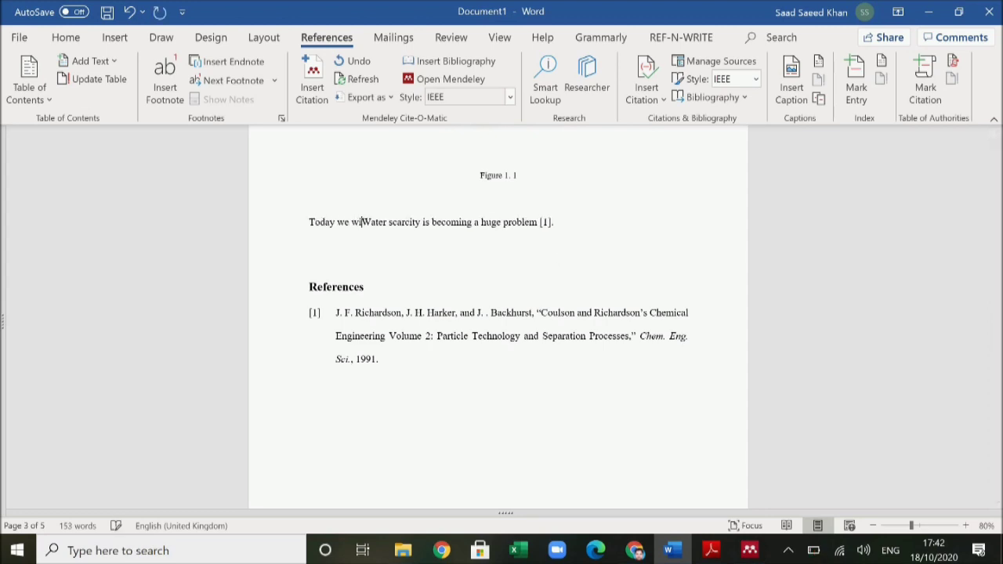
text(lk abou)
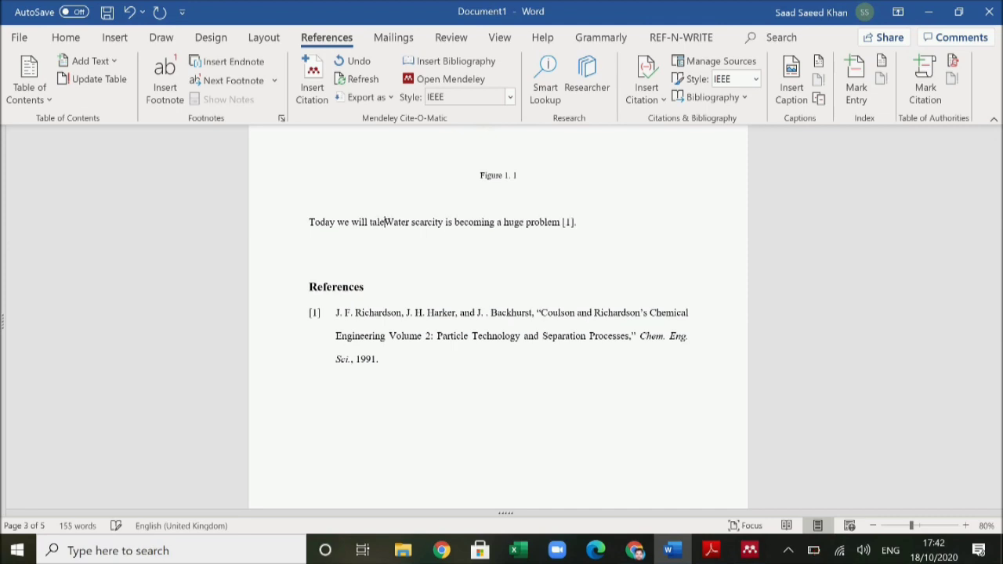
text(t)
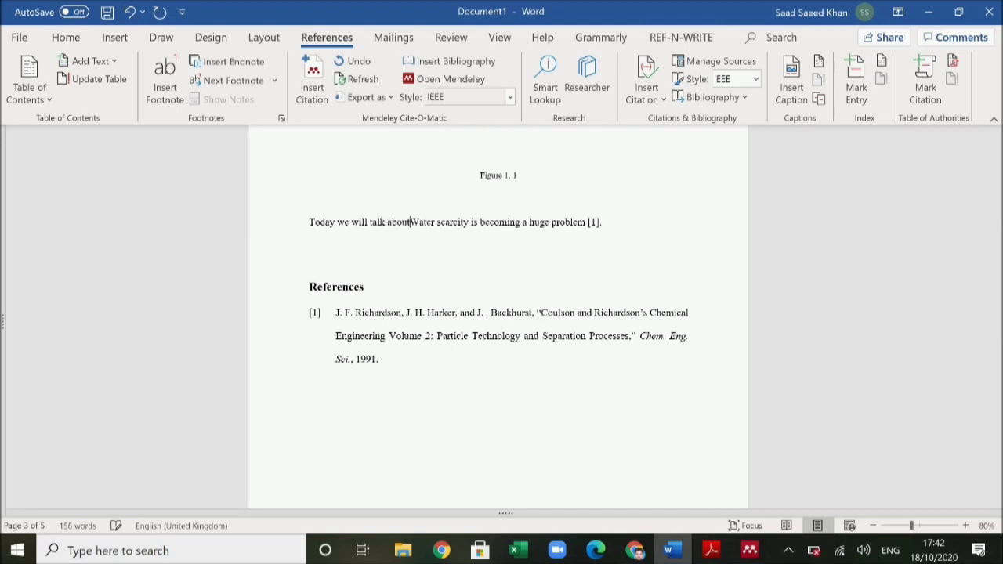
text( water p)
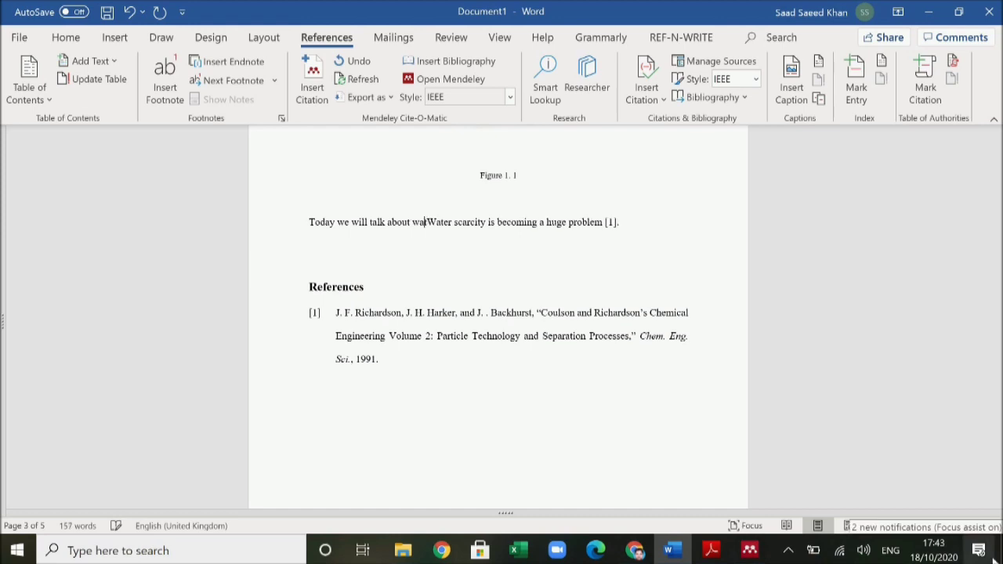
text(roblems)
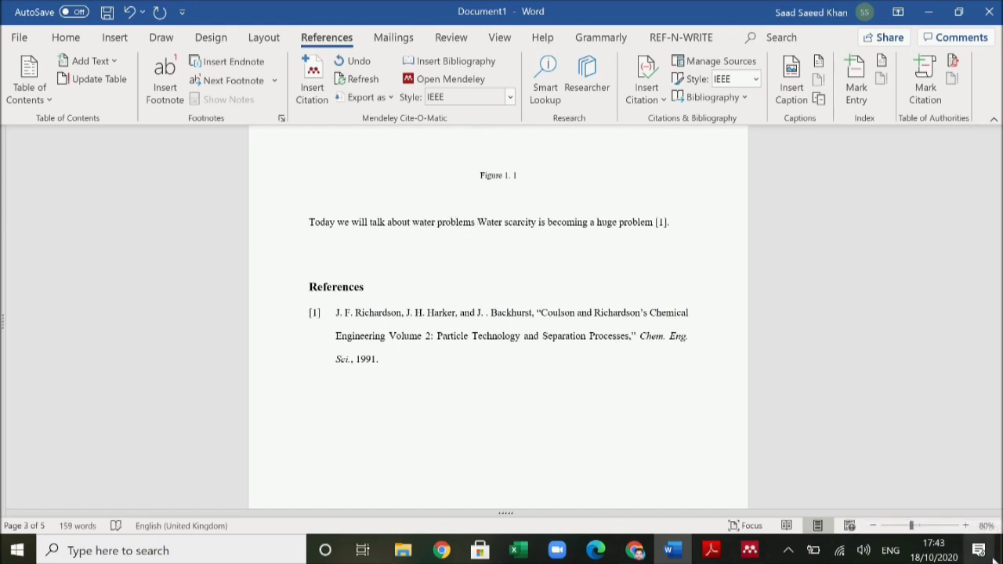
- Cite the 2017 "Steam gasification of biomass" Aspen Plus paper through Mendeley after "water problems" and end that sentence with a period
click(315, 90)
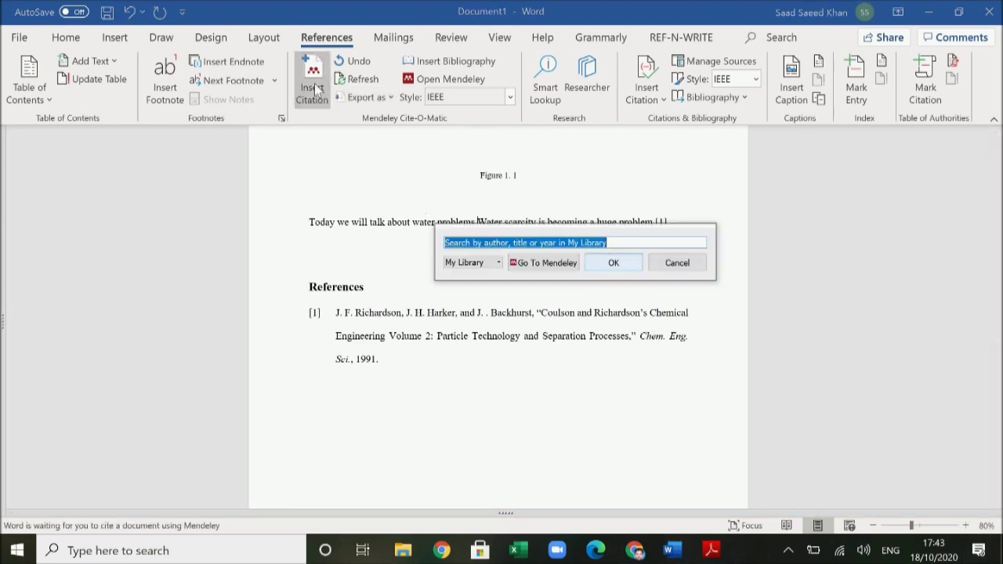
click(569, 307)
click(627, 263)
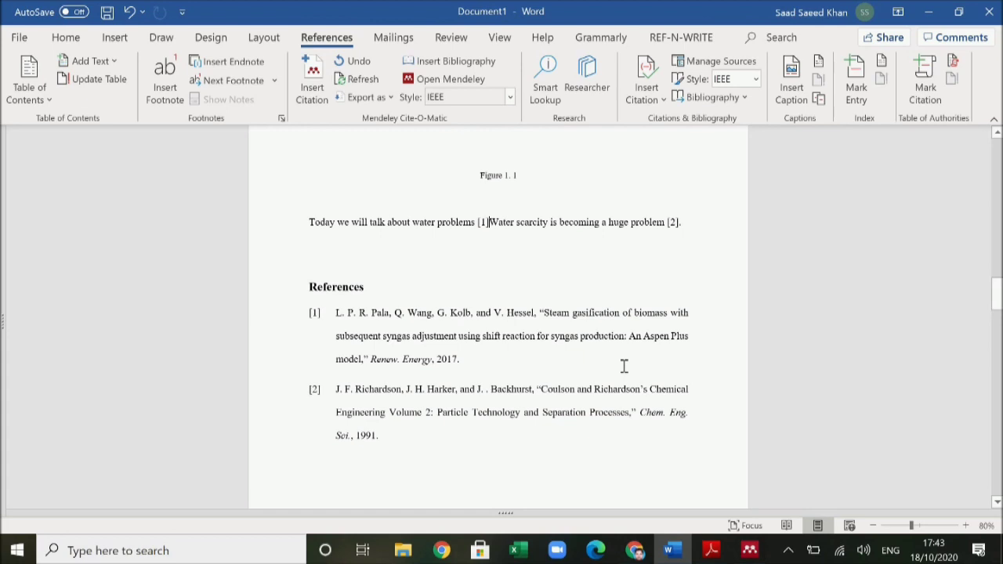
text(.)
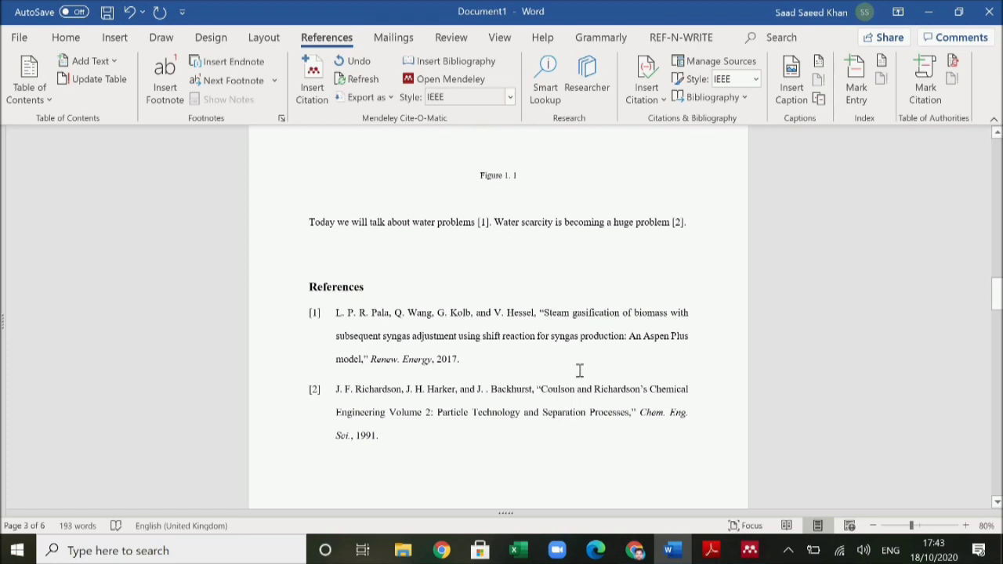
scroll(582, 364, down, 3)
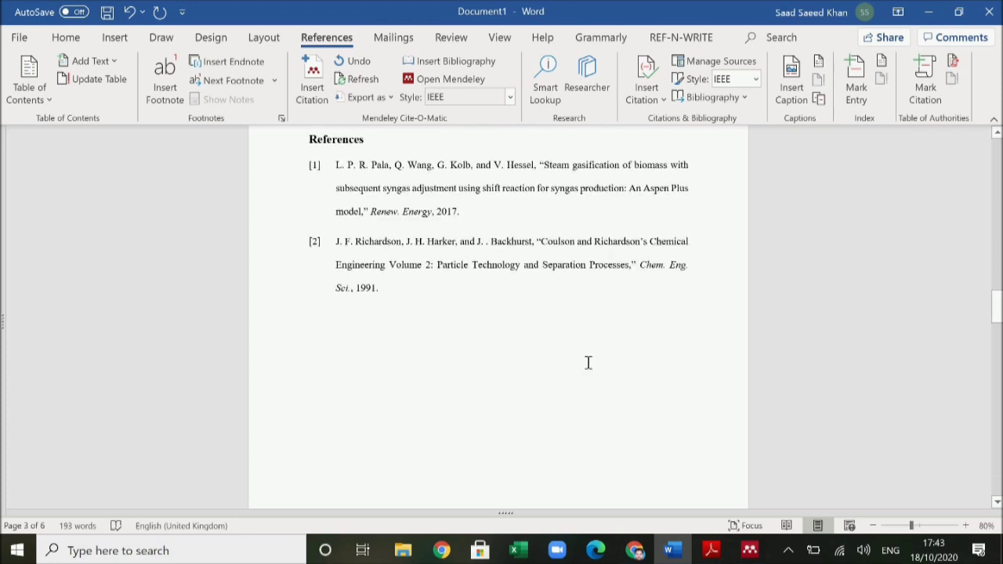
drag(997, 307, 996, 287)
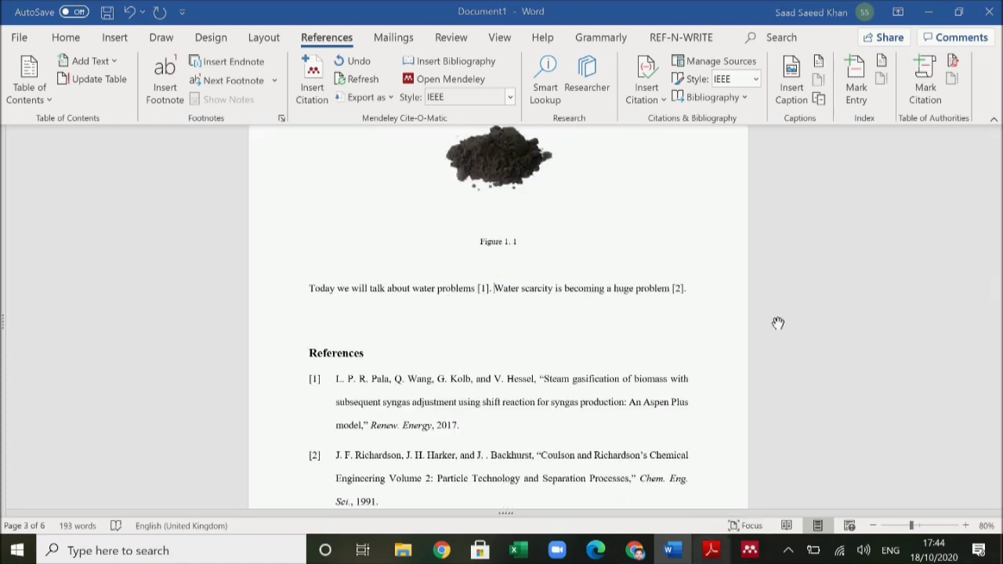
- Switch to the thesis guidelines PDF in Adobe Reader and review the first page's paper size, paper specification and production method requirements
key(alt+Tab)
drag(996, 79, 997, 161)
scroll(826, 347, down, 1)
scroll(826, 347, up, 6)
scroll(827, 348, down, 1)
scroll(826, 348, up, 8)
scroll(826, 348, up, 1)
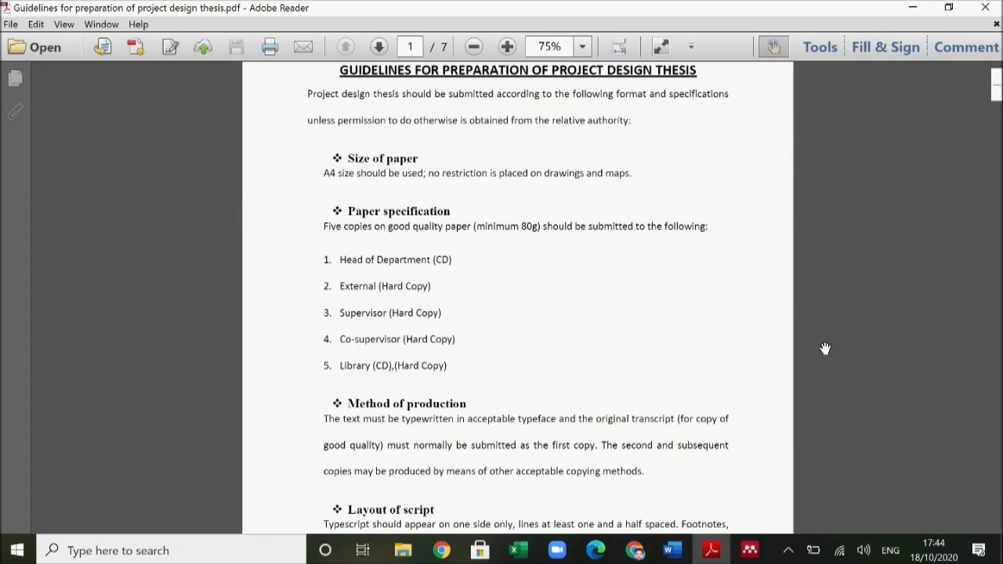
scroll(826, 348, down, 1)
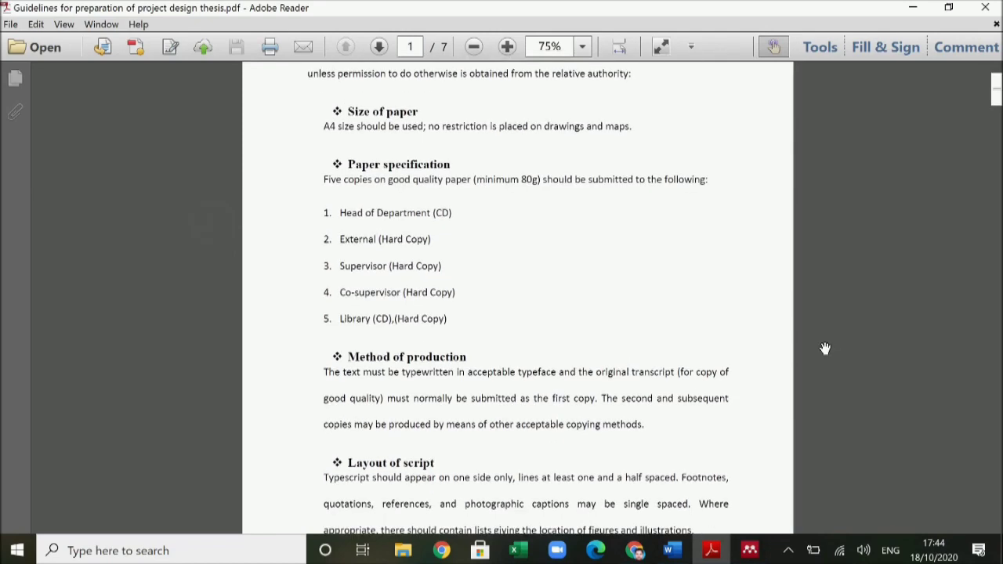
- Review the layout of script and font size requirements across the first two pages of the guidelines PDF
scroll(825, 348, down, 1)
scroll(826, 348, up, 3)
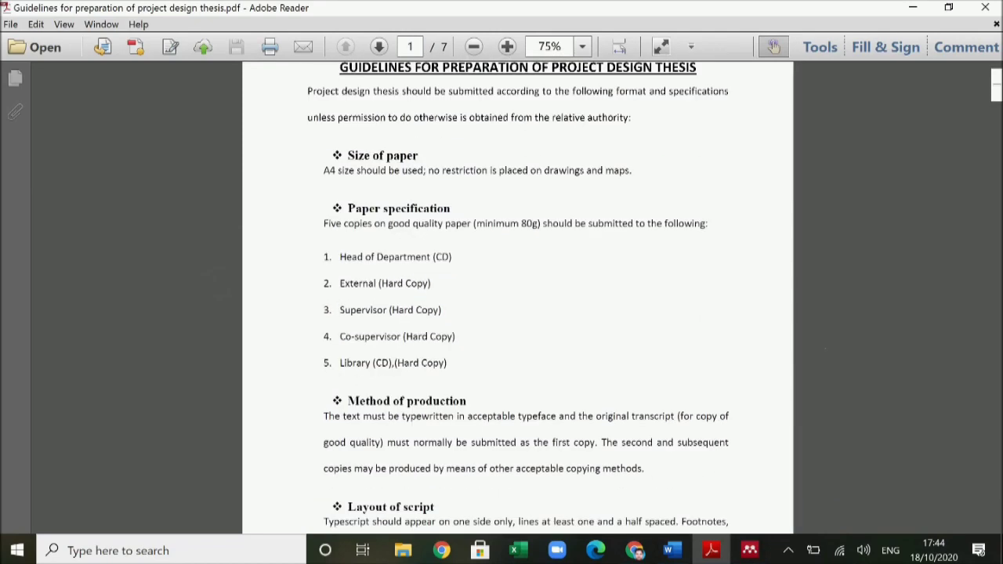
scroll(826, 348, down, 7)
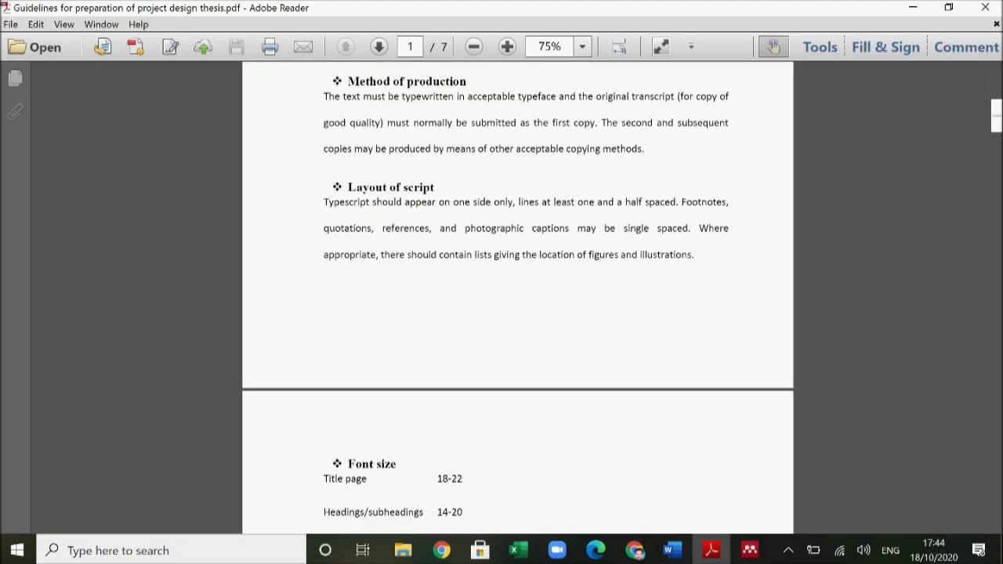
scroll(826, 348, down, 2)
scroll(826, 348, up, 8)
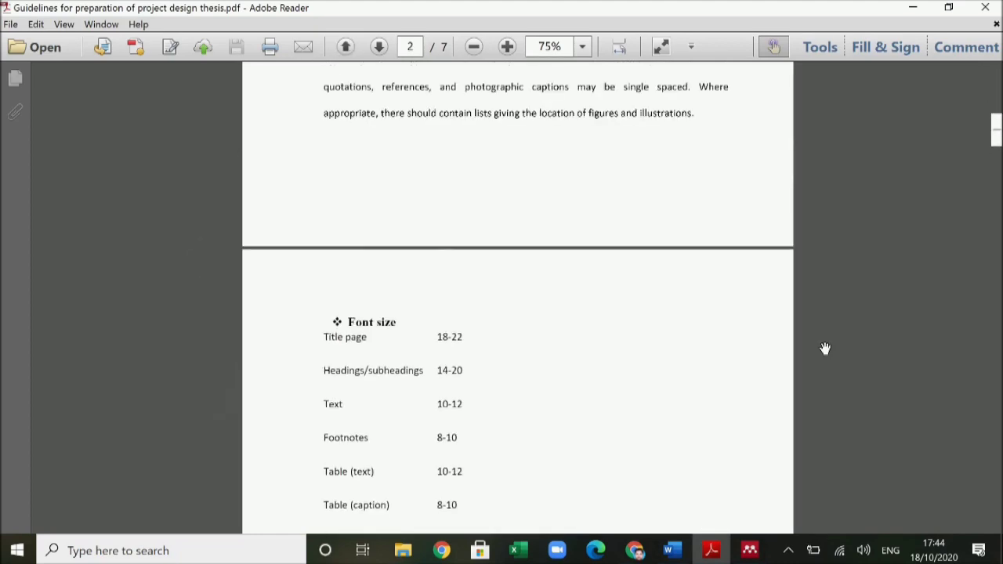
scroll(825, 348, down, 6)
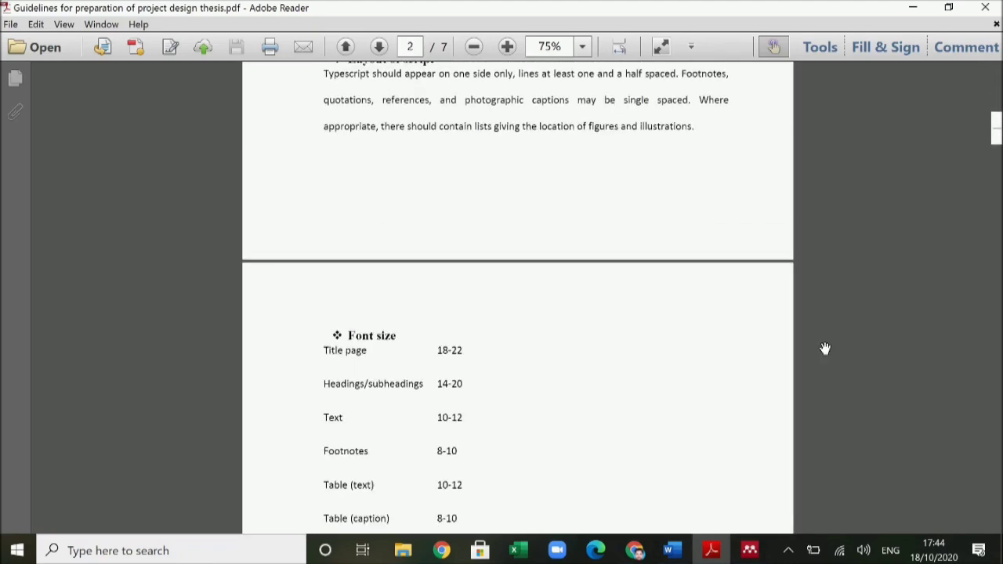
scroll(825, 348, down, 3)
- Switch back to the Word thesis, look over the cited sentences and References list, and return to the Table of Contents
click(711, 550)
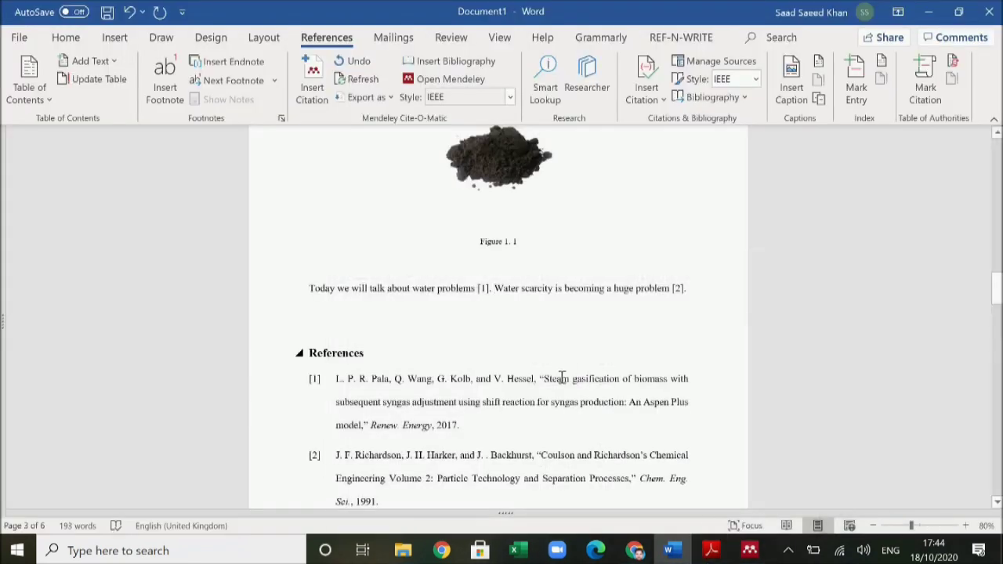
scroll(562, 378, down, 4)
scroll(562, 378, down, 1)
scroll(562, 378, up, 8)
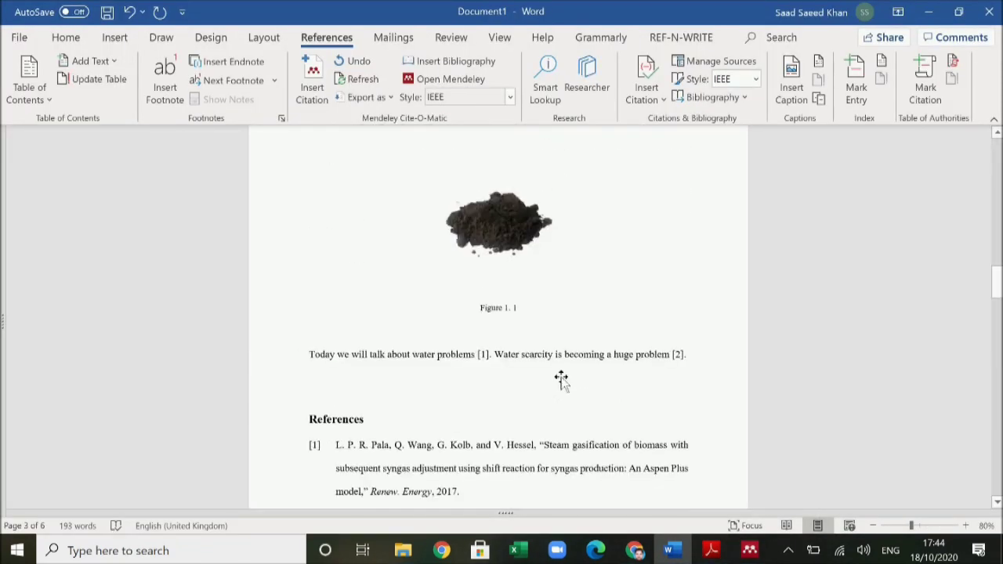
drag(998, 255, 993, 161)
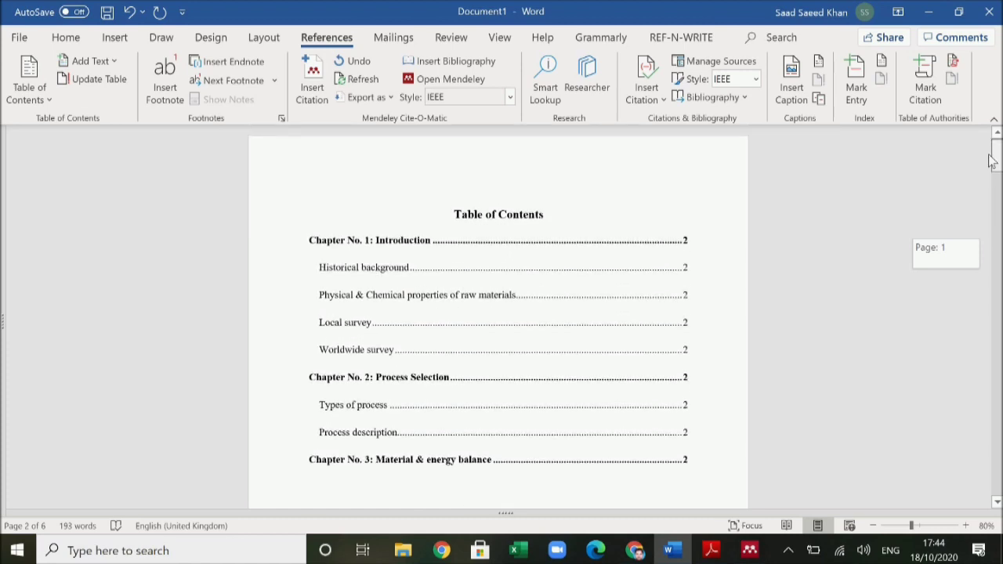